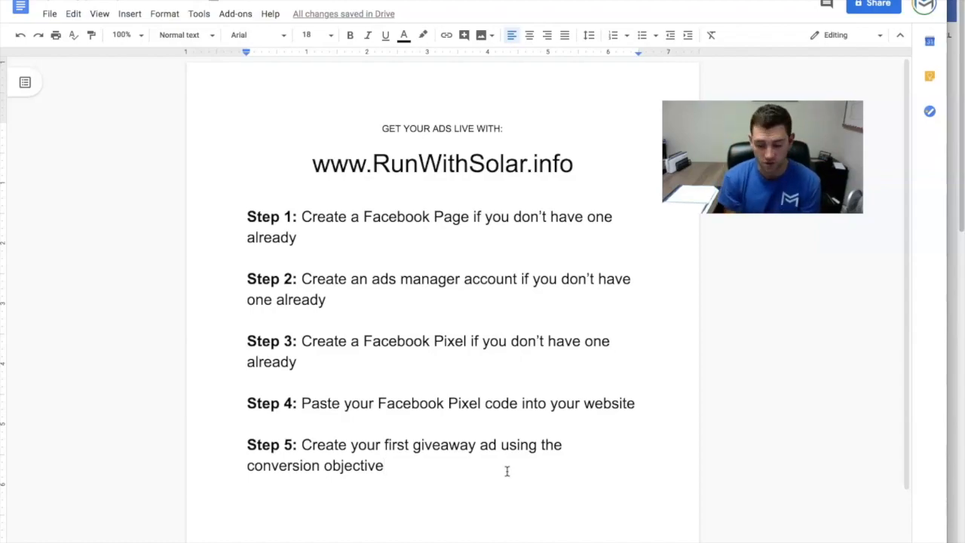
key("F2")
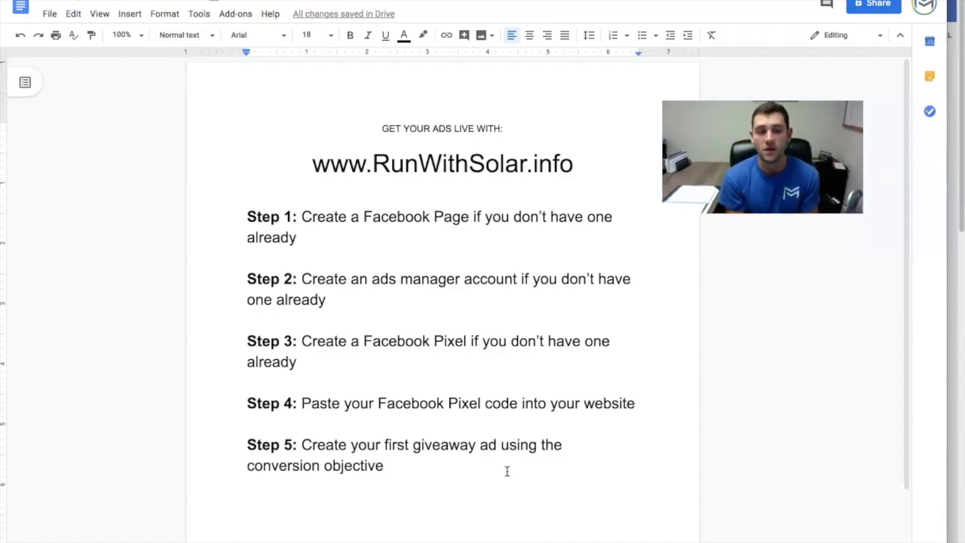
left_click(379, 239)
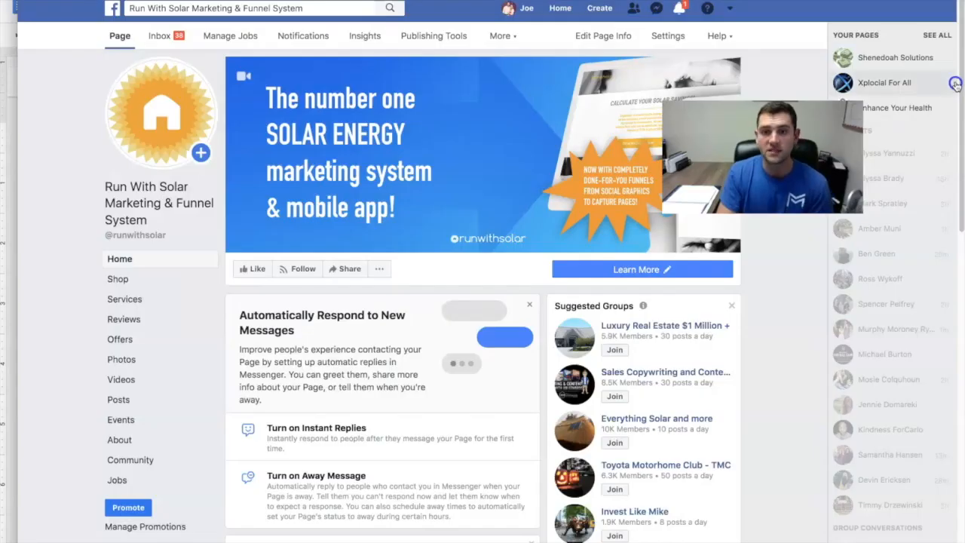
- Switch to the Run With Solar Facebook page and view the options for creating a new Page or Ad, leaving them unused
left_click(954, 84)
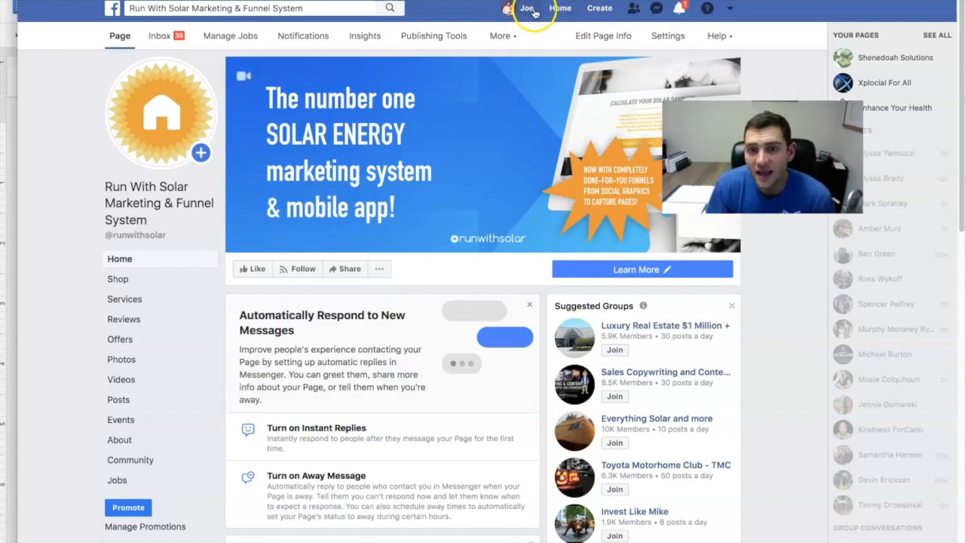
left_click(600, 9)
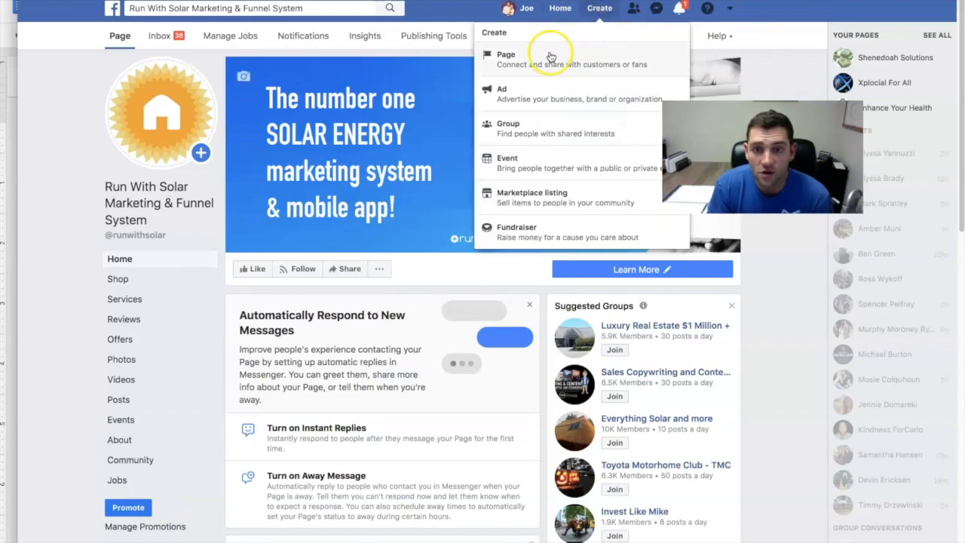
left_click(59, 395)
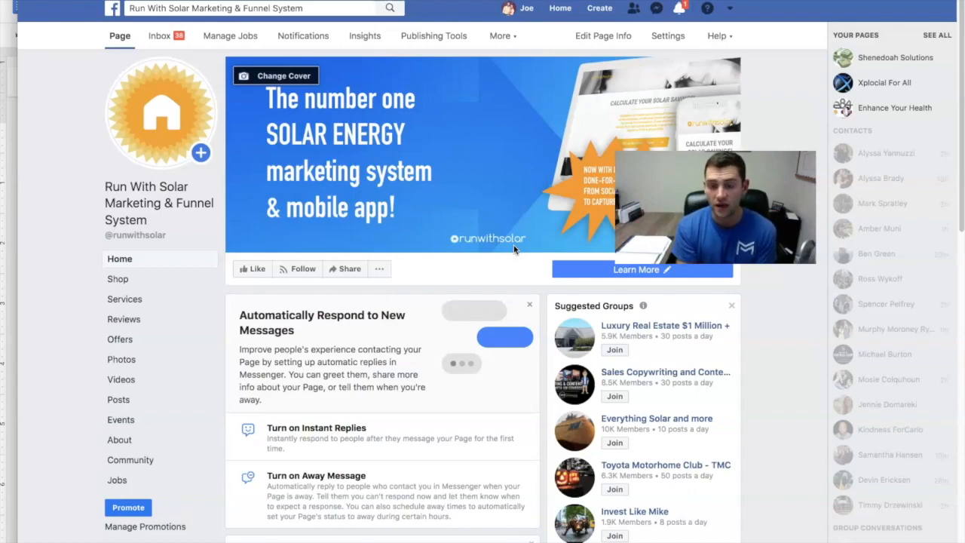
left_click(602, 10)
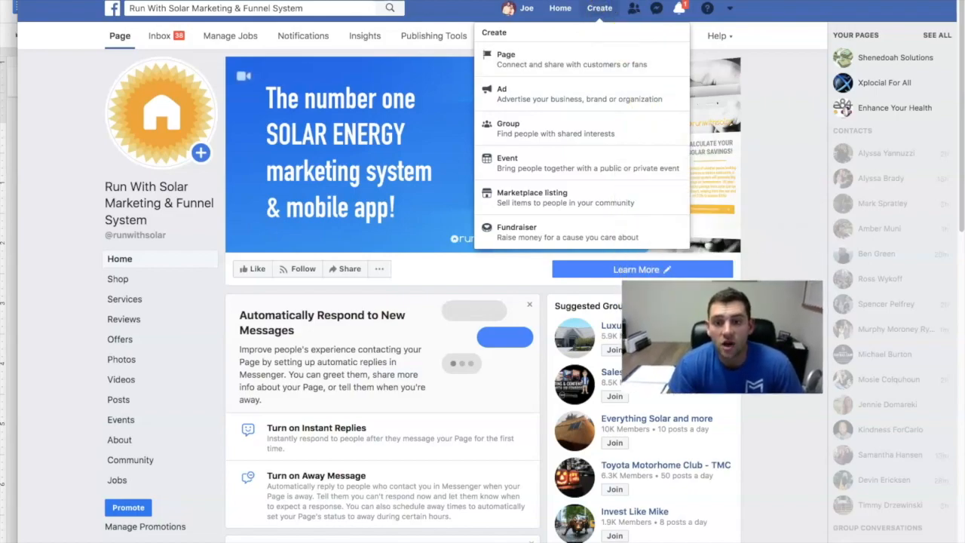
left_click(766, 95)
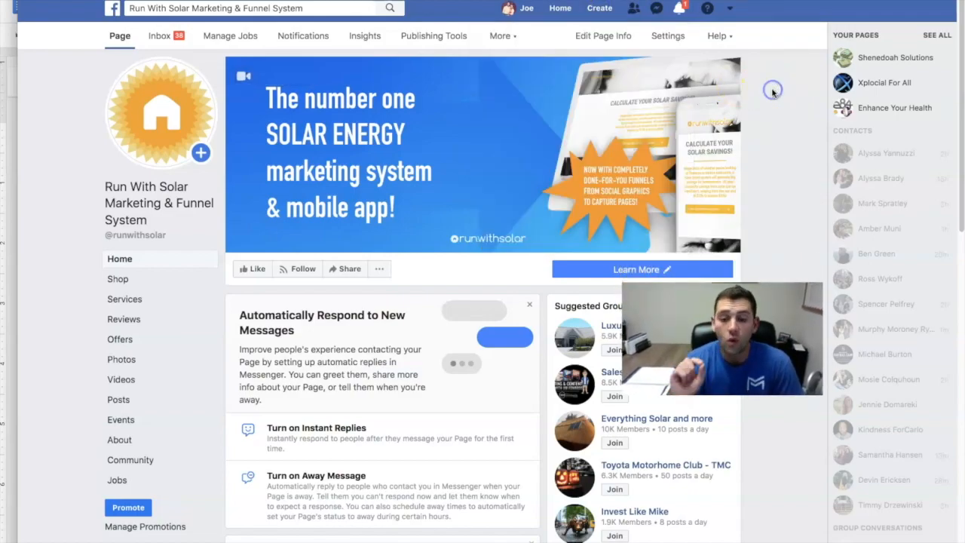
- View the steps document and the Ads Manager Campaigns overview, and return to the Run With Solar Facebook page
left_click(9, 304)
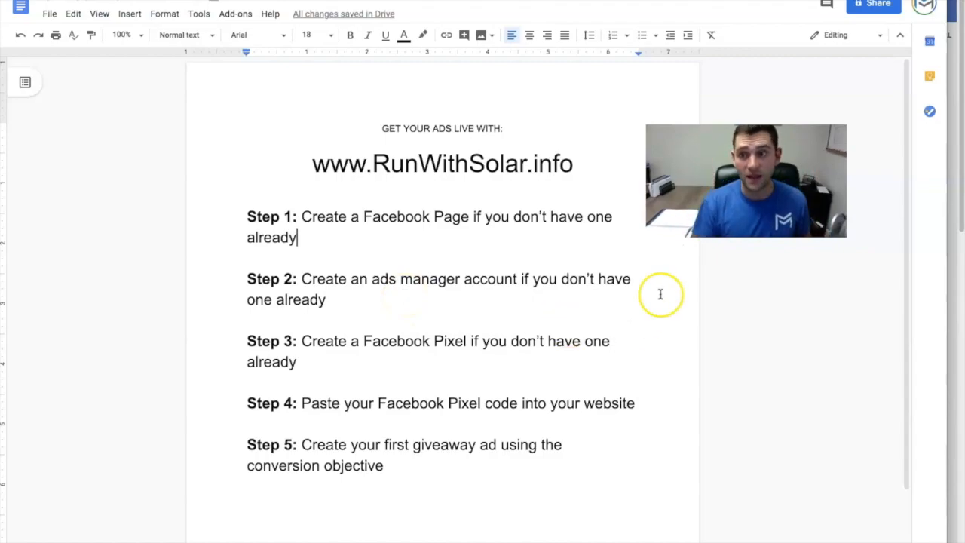
left_click(953, 175)
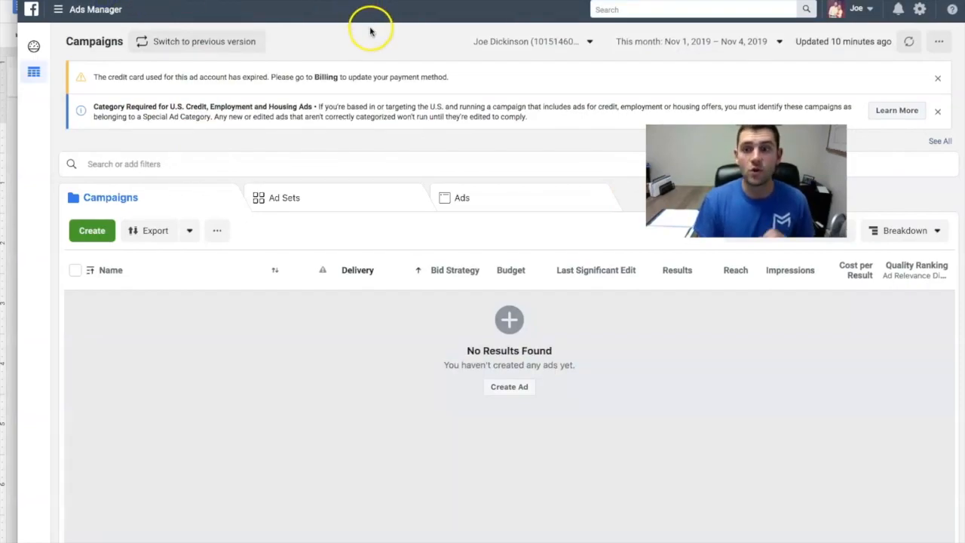
left_click(31, 9)
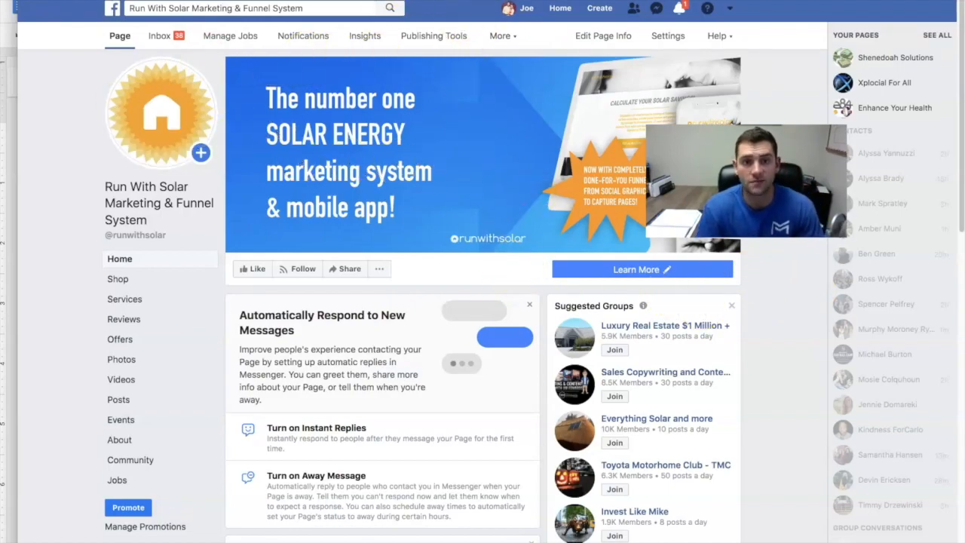
- Visit the Shutterstock and Pixabay stock image sites in a new incognito tab
key("ctrl+shift+n")
type("shutt")
key("Return")
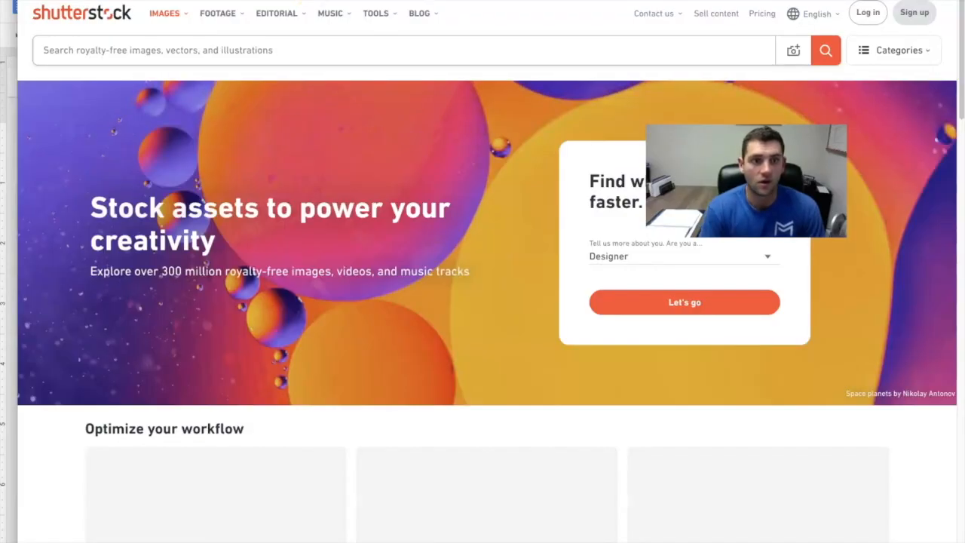
left_click(310, 1)
type("pixa")
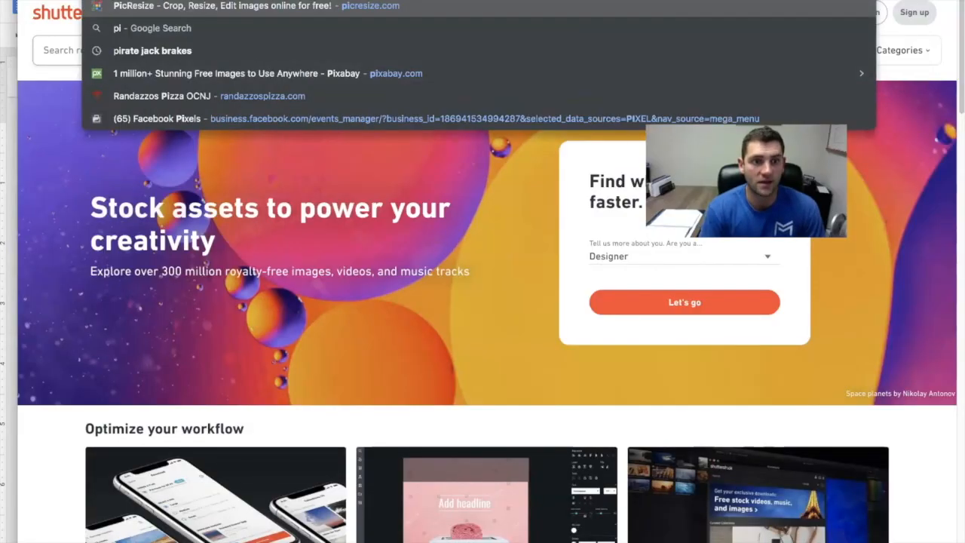
key("Return")
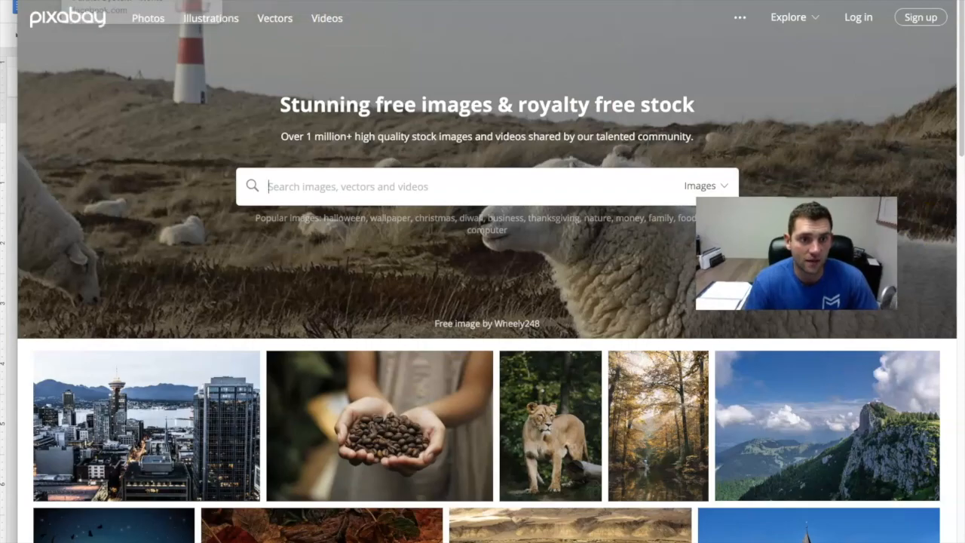
- Return to the Run With Solar Facebook page and open Ads Manager from the Ad Center's All Ads page
left_click(135, 2)
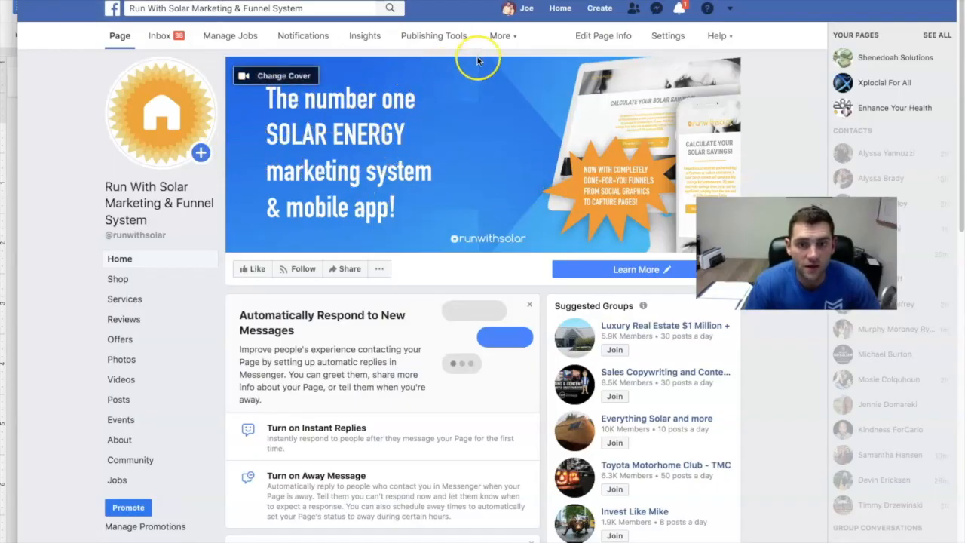
left_click(500, 36)
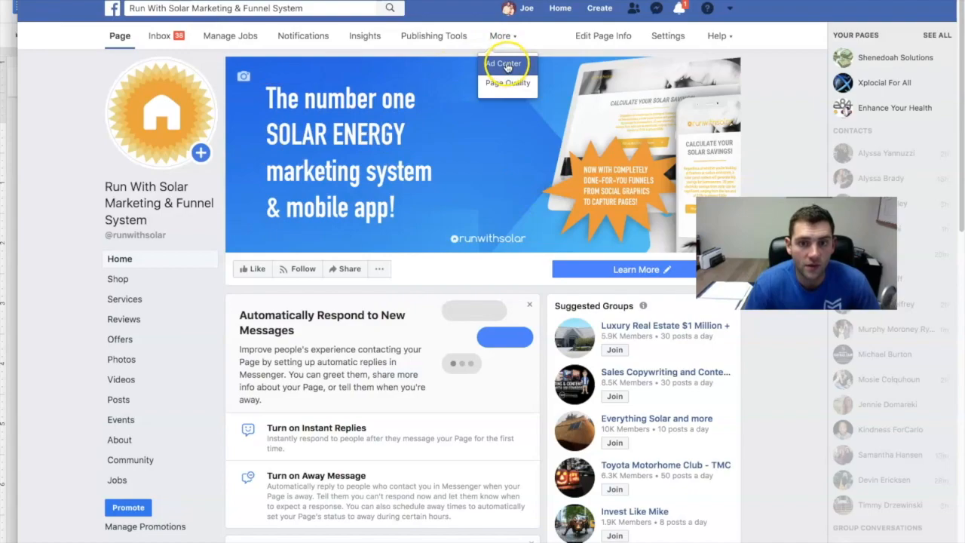
left_click(503, 63)
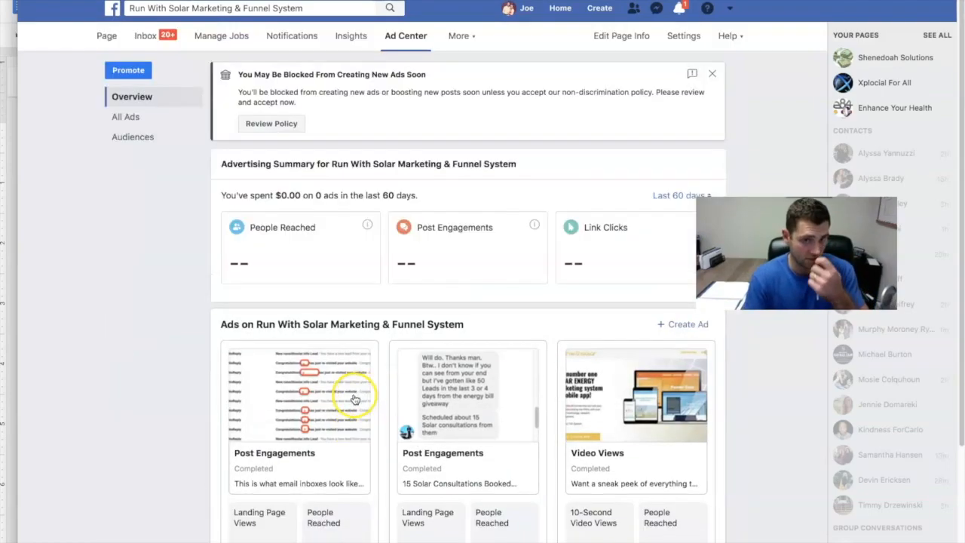
left_click(129, 117)
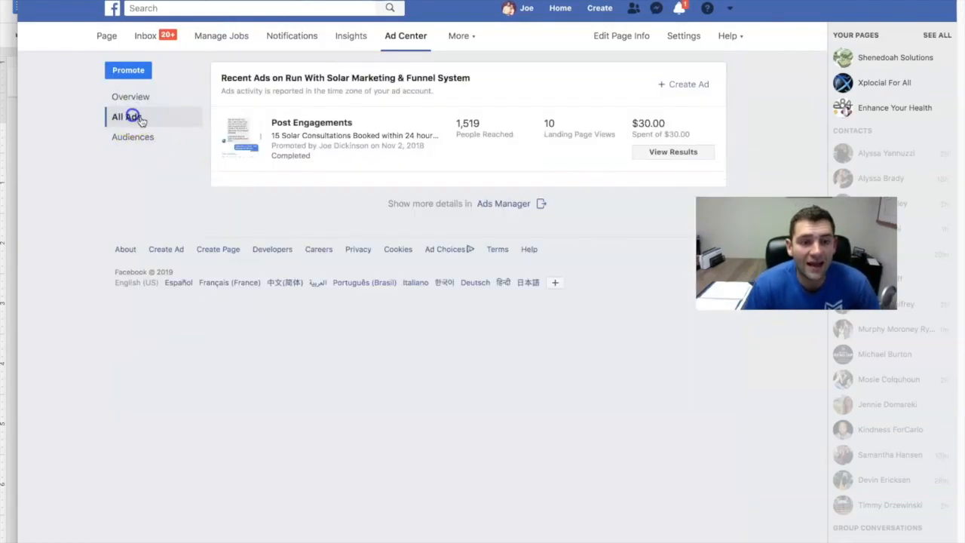
left_click(507, 205)
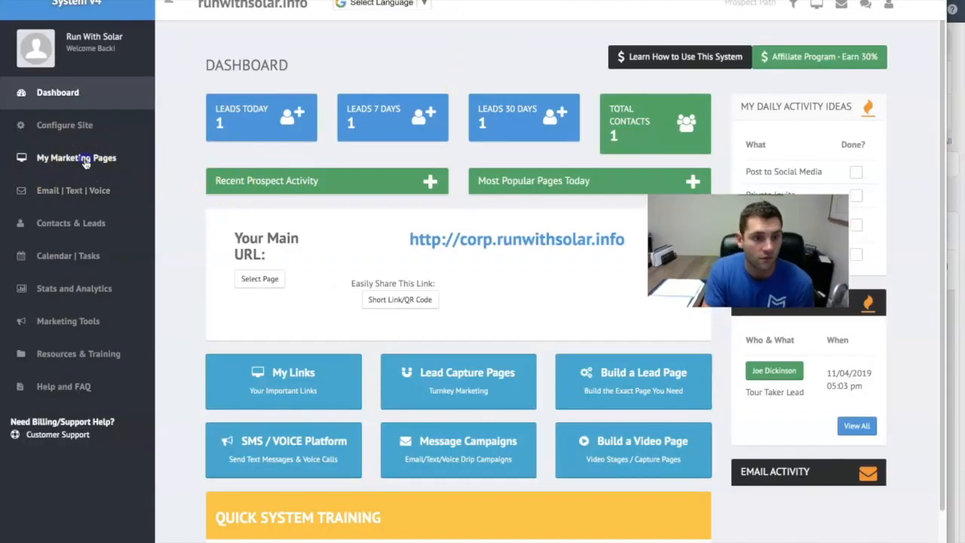
- Open the All New Giveaway Funnel link from the Lead Capture Pages in the Run With Solar back office
left_click(89, 157)
left_click(66, 210)
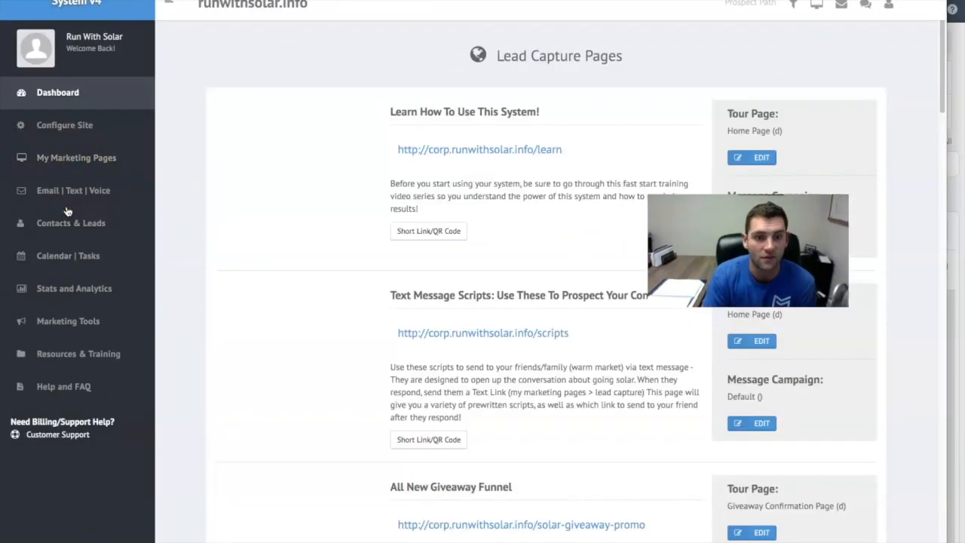
scroll(625, 358, "down", 3)
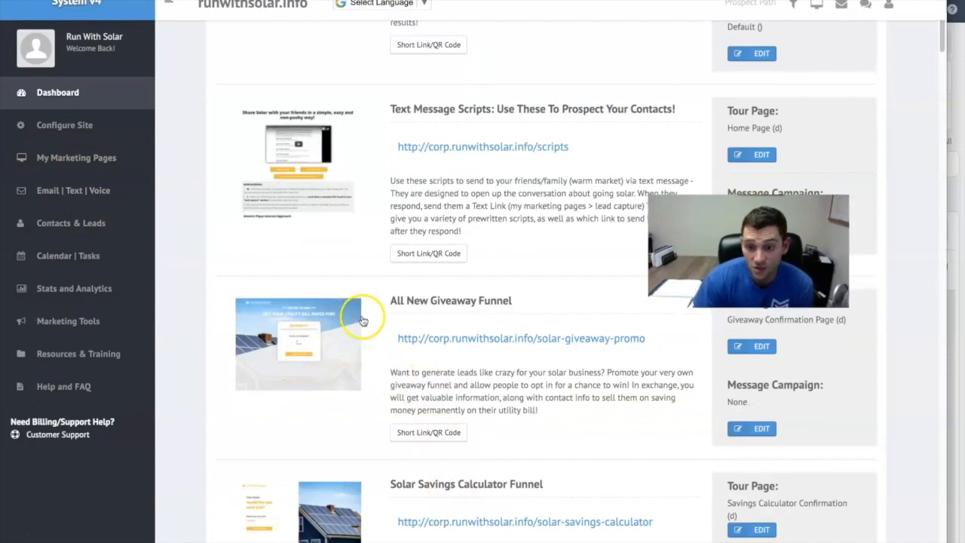
left_click(538, 336)
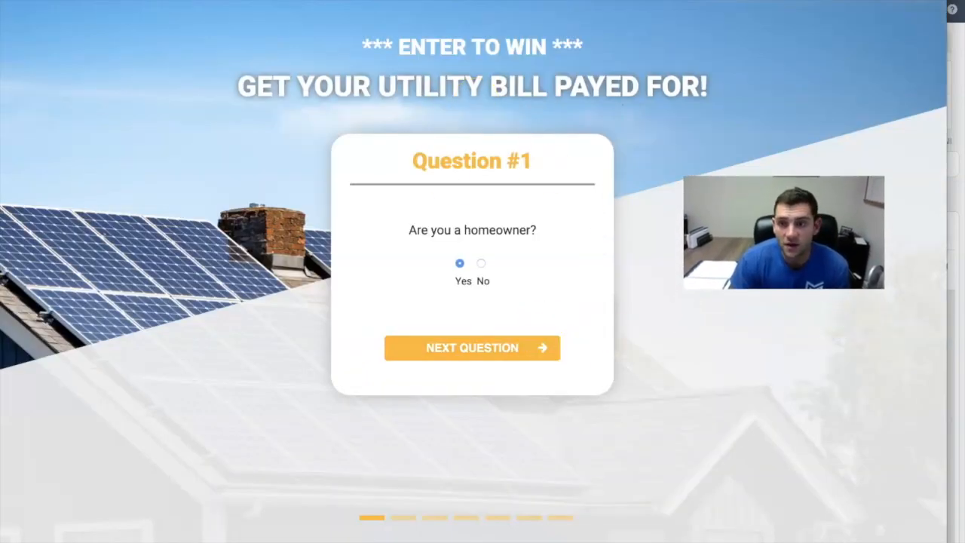
- Examine the Facebook Pixel and its events on the giveaway page with the pixel helper
left_click(843, 0)
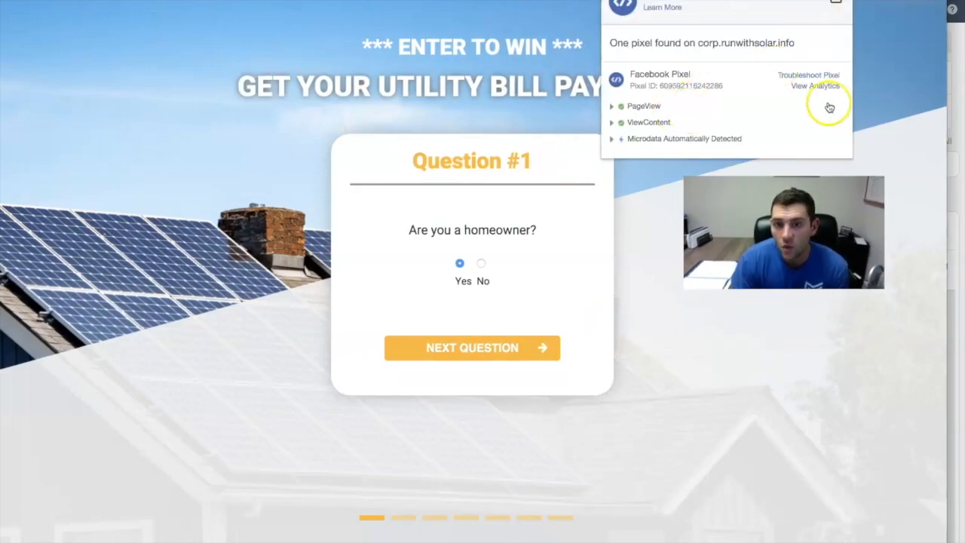
left_click(896, 90)
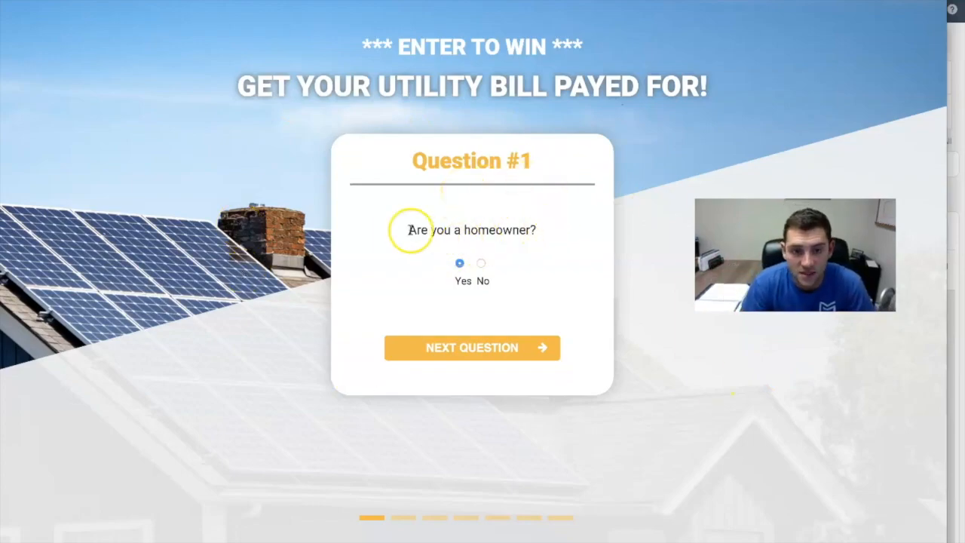
left_click(838, 1)
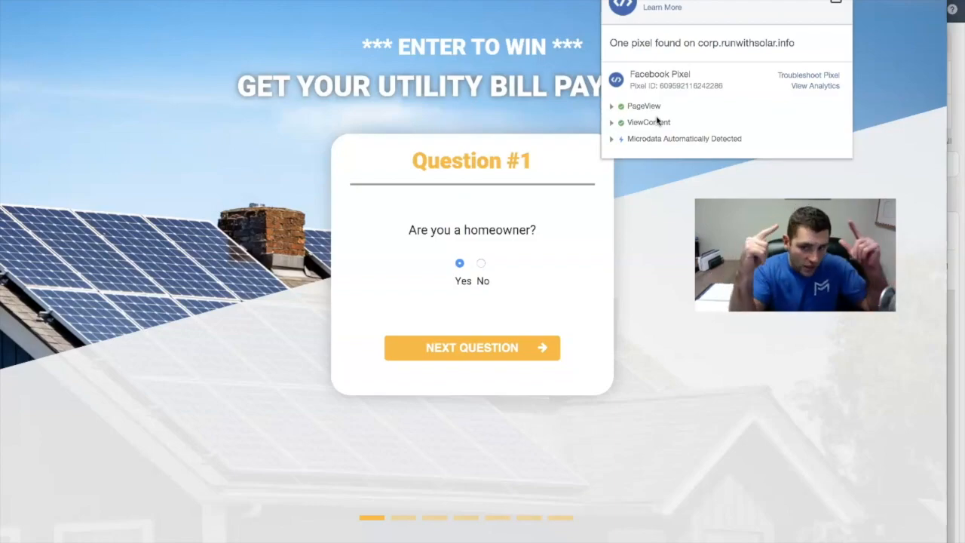
left_click(452, 71)
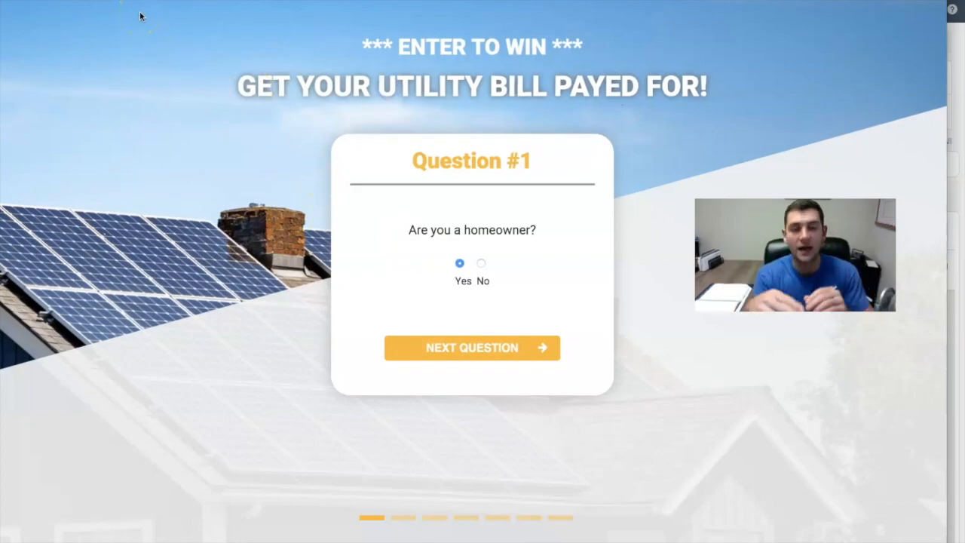
- Answer the first four giveaway questions, choosing Yes for homeowner, 2 - 3 Bedrooms for home size and Electric for heating
left_click(465, 345)
left_click(412, 258)
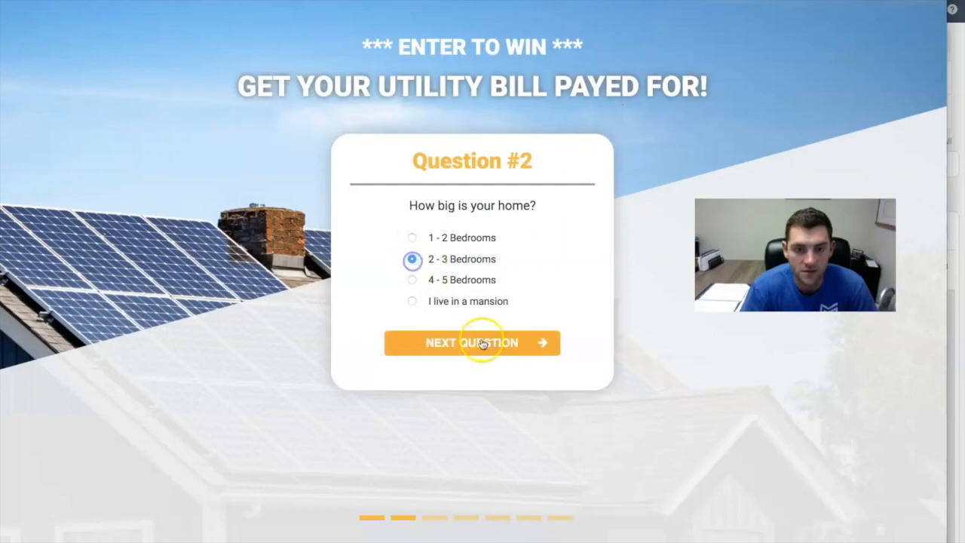
left_click(492, 342)
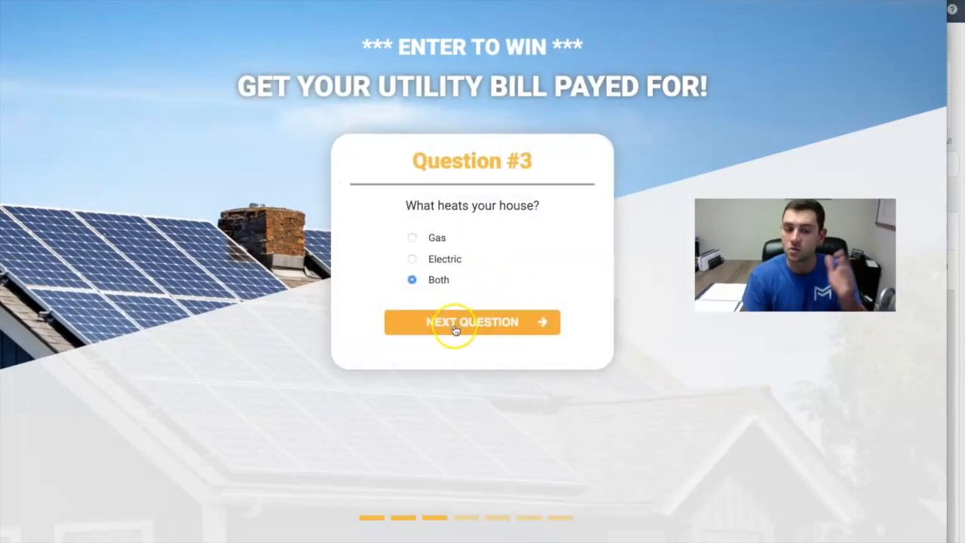
left_click(493, 321)
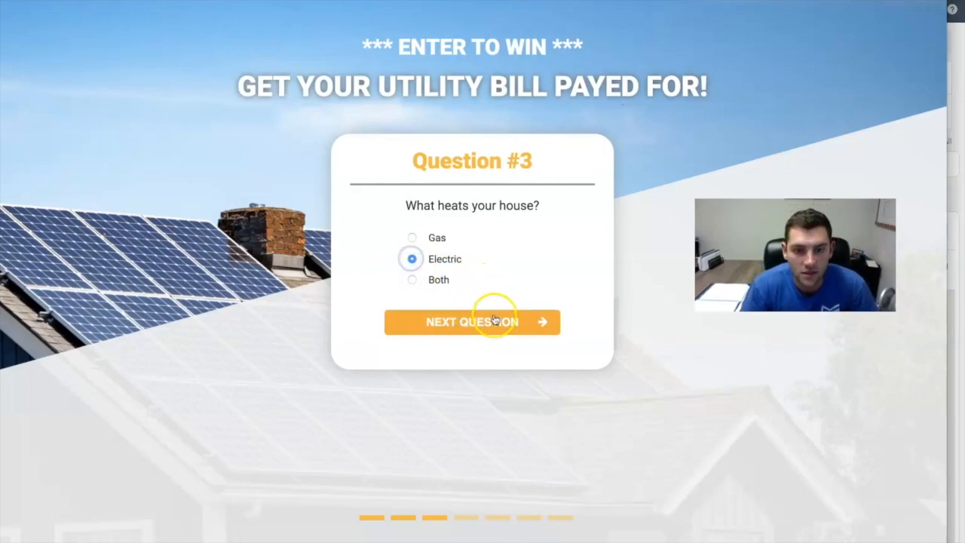
left_click(411, 277)
left_click(487, 383)
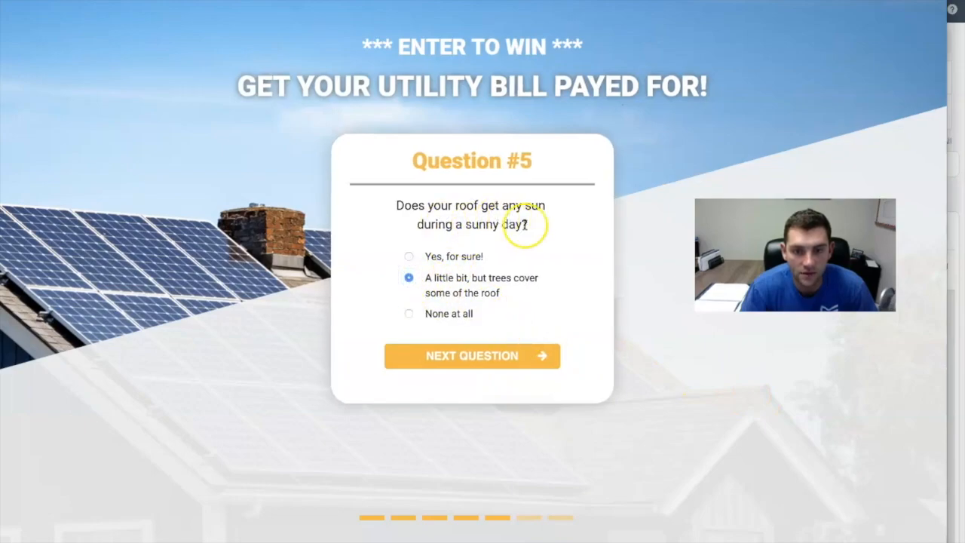
- Keep "A little bit, but trees cover some of the roof" for question 5 and answer question 6 with "I just know it's supposed to help me save money on my bill"
left_click(480, 356)
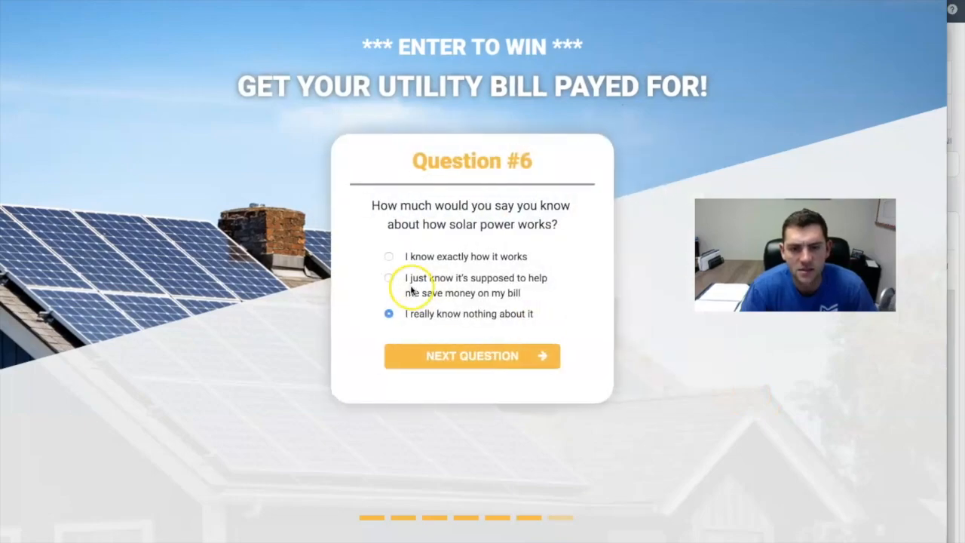
left_click(388, 277)
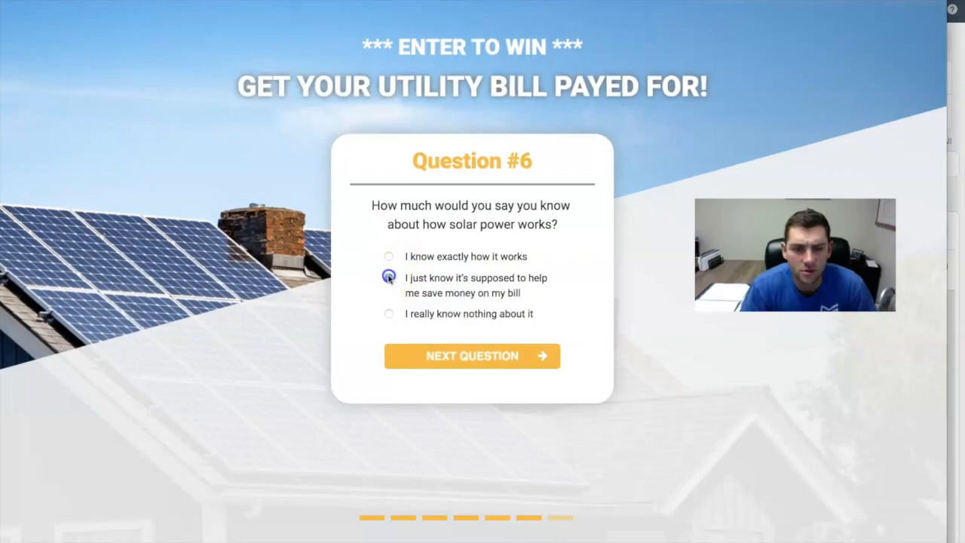
left_click(500, 355)
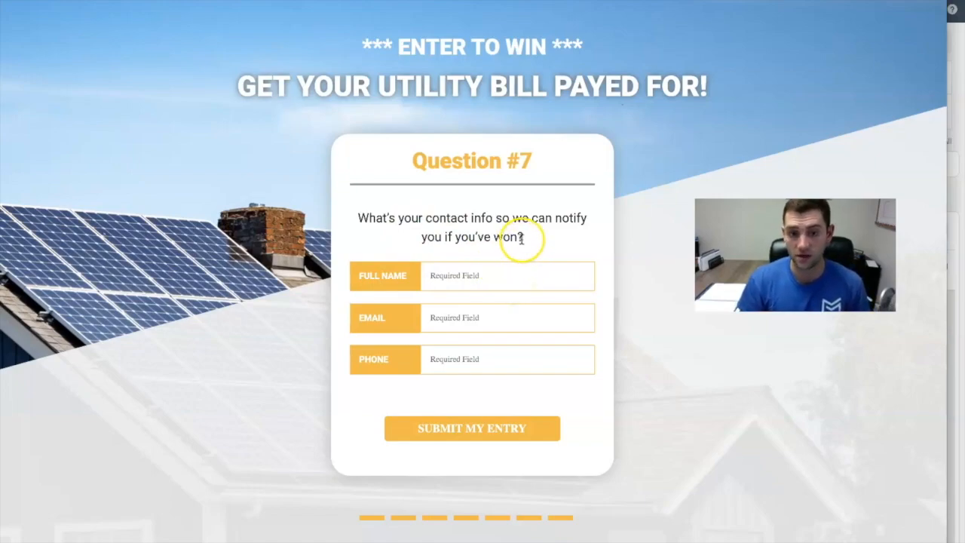
- Fill in the contact's full name and e-mail in the question 7 giveaway form
left_click(467, 275)
type("John Di")
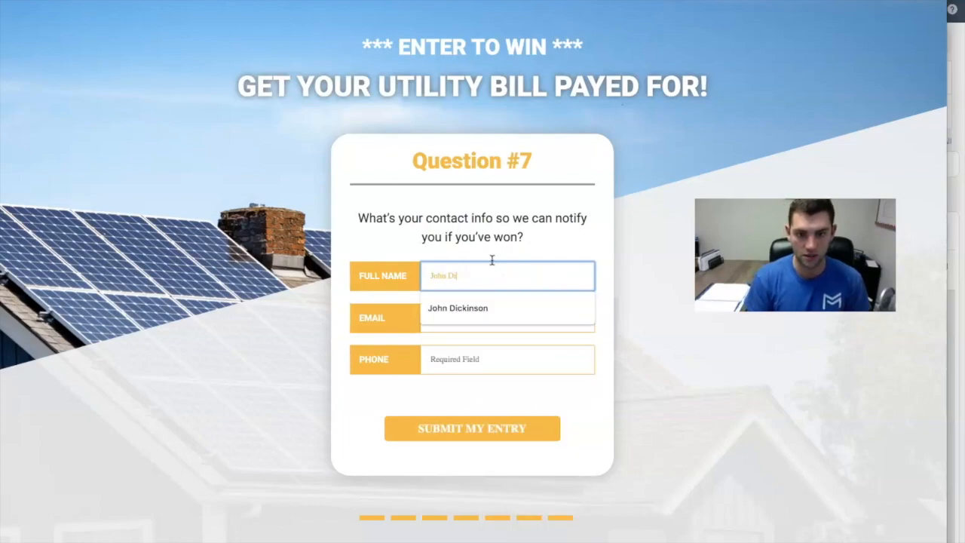
key("Down")
key("Return")
key("Tab")
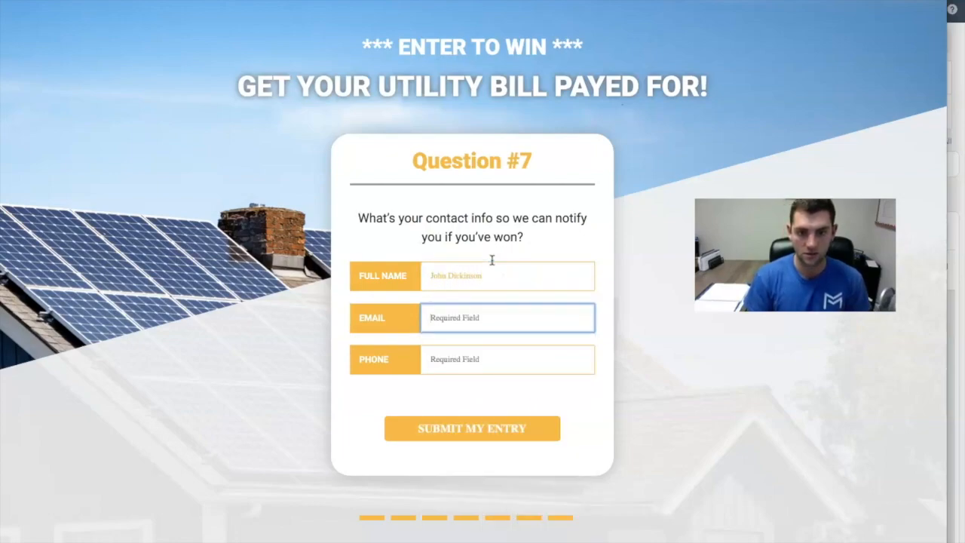
type("joh")
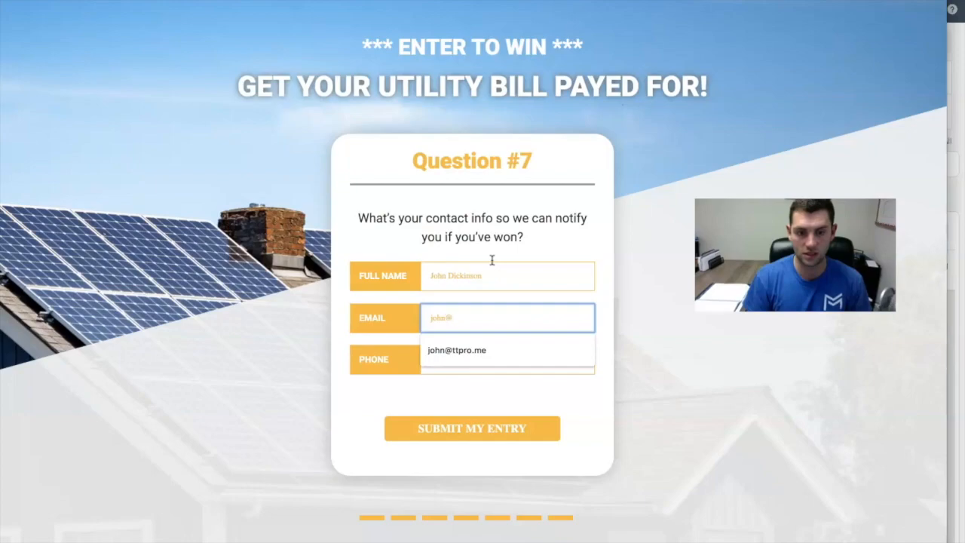
type("n@")
key("Down")
key("Return")
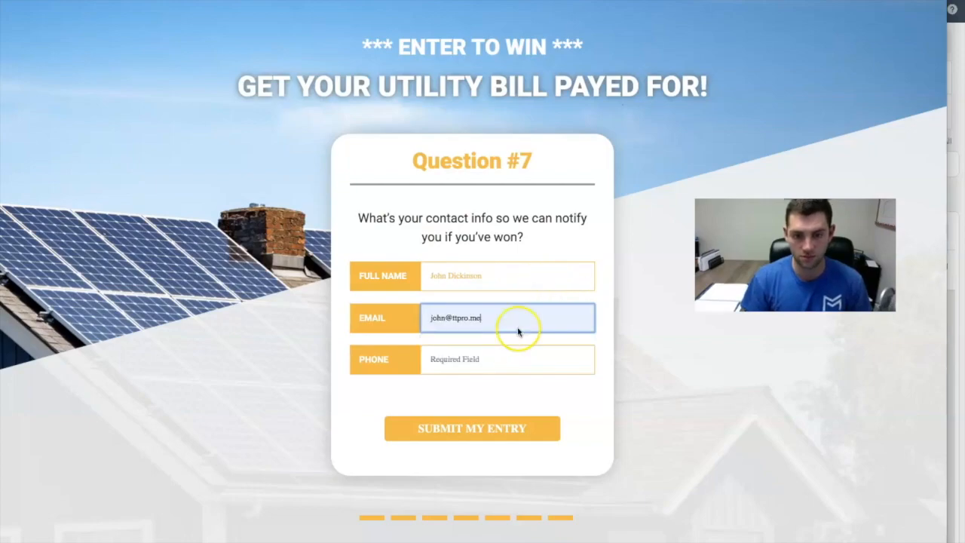
- Enter the contact's phone number for question 7 and submit the giveaway entry
left_click(495, 361)
type("555")
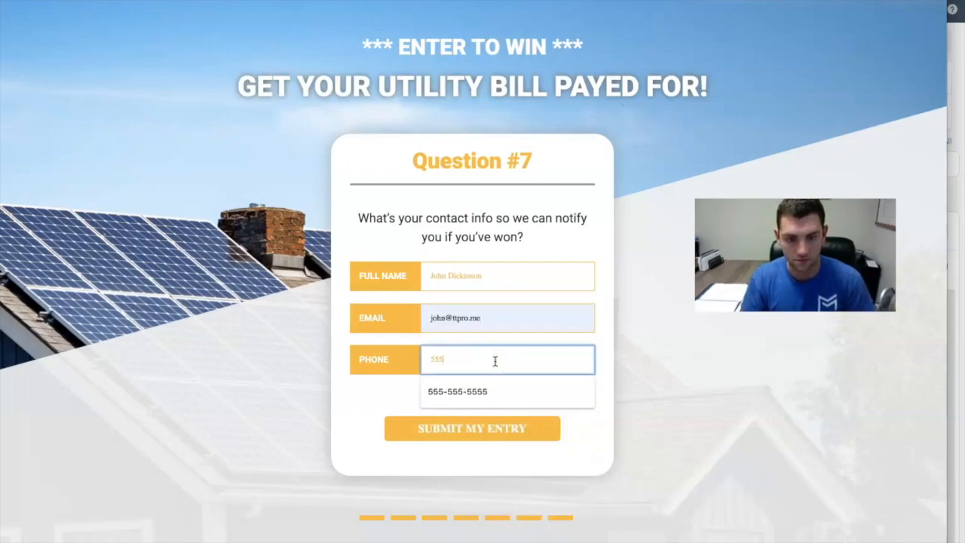
type("-555-5555")
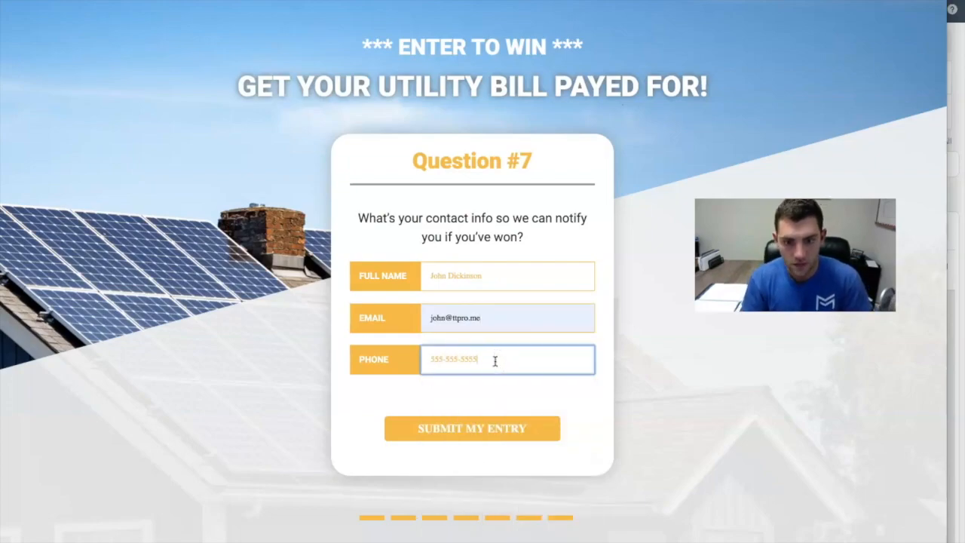
left_click(546, 232)
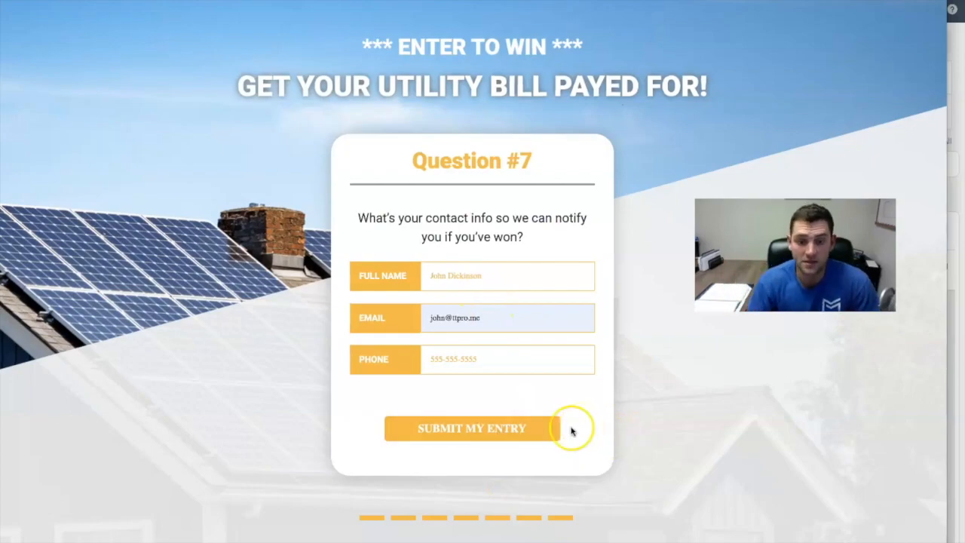
left_click(528, 428)
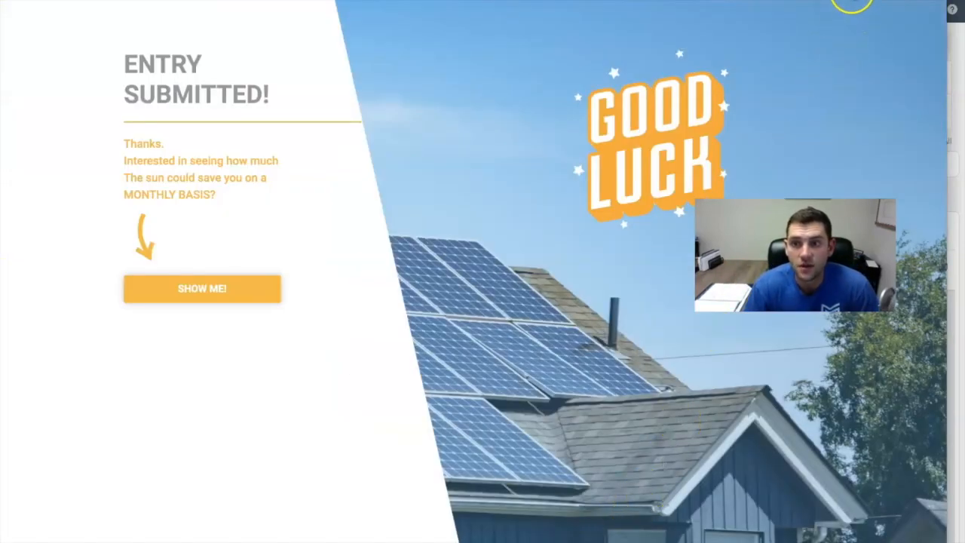
- Check the Facebook Pixel events on the entry confirmation page with the pixel helper, and go back to the back office
left_click(842, 1)
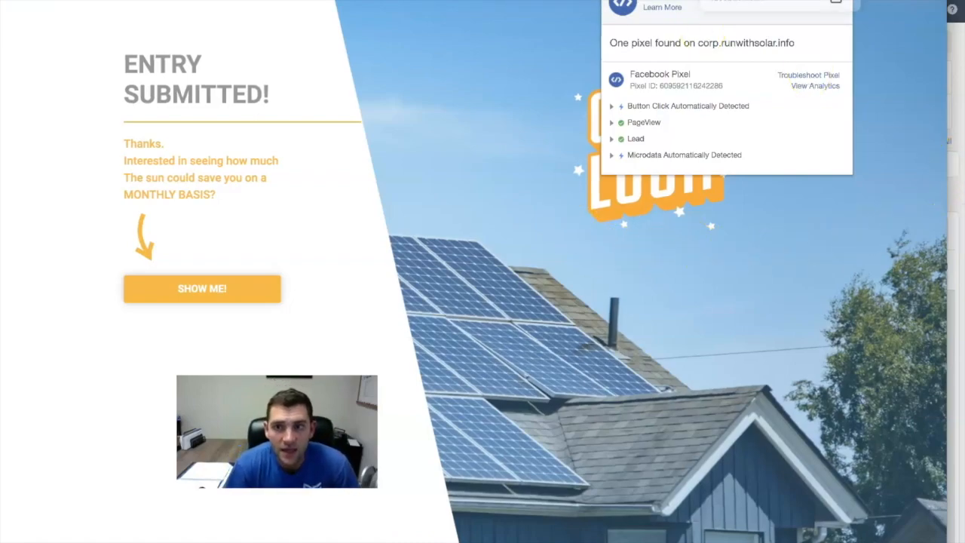
left_click(814, 1)
left_click(448, 289)
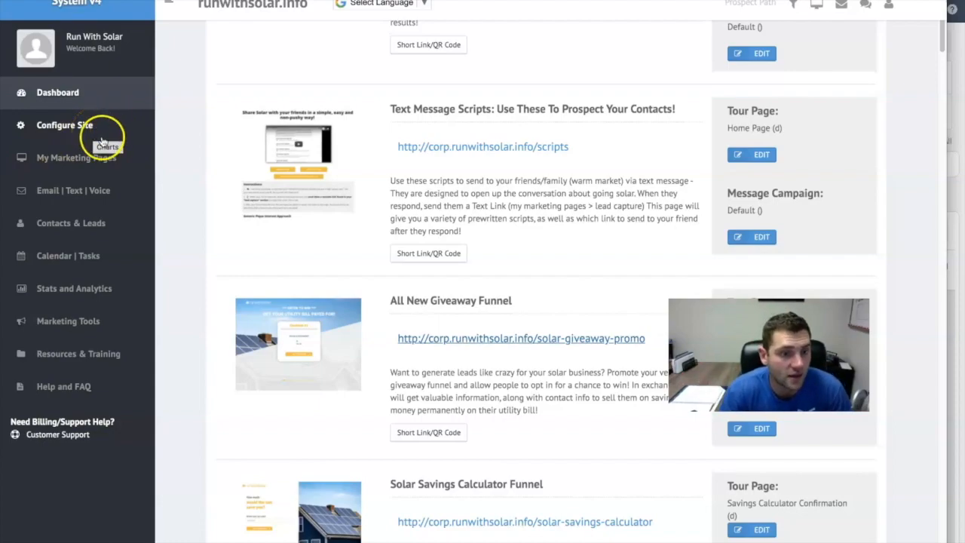
- Request My Social Links in the site configuration and log back in to the back office with the username and password
left_click(88, 128)
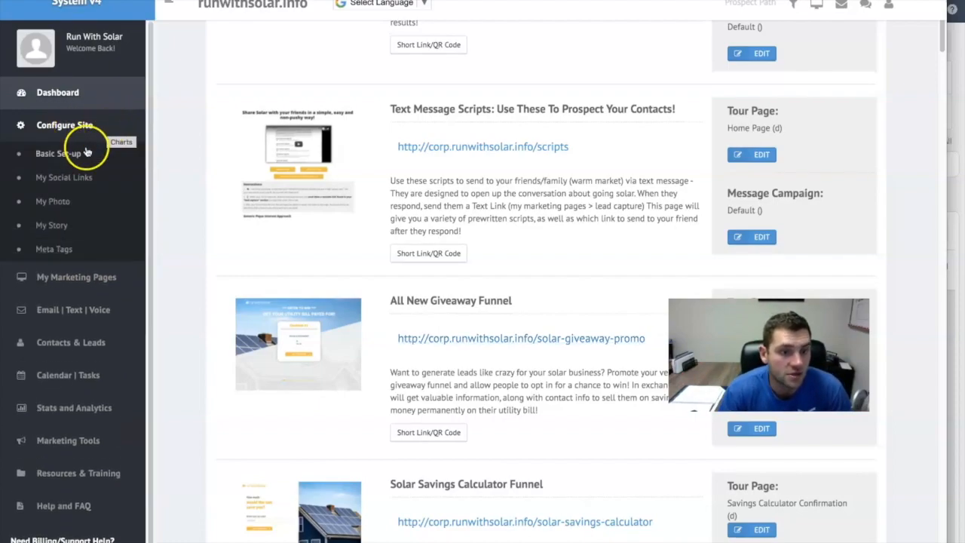
left_click(76, 176)
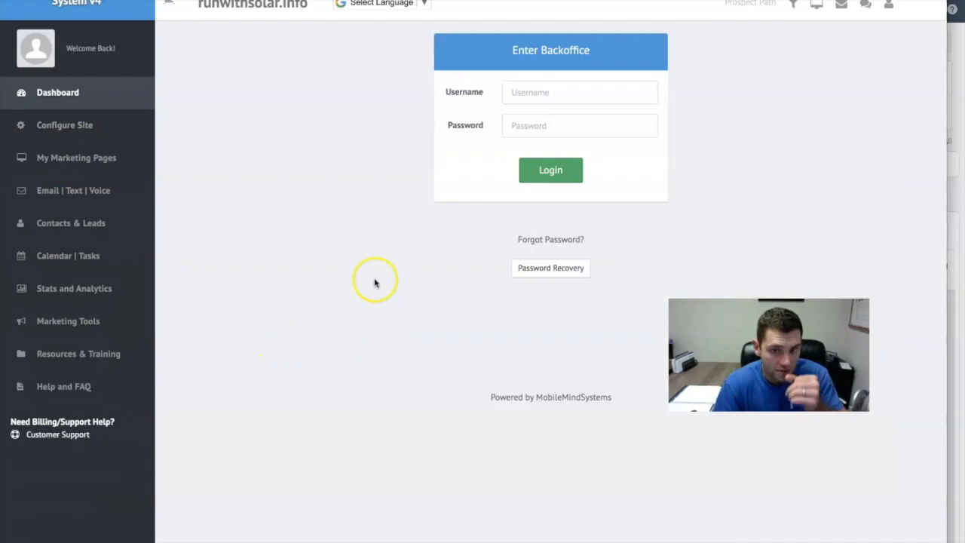
left_click(530, 93)
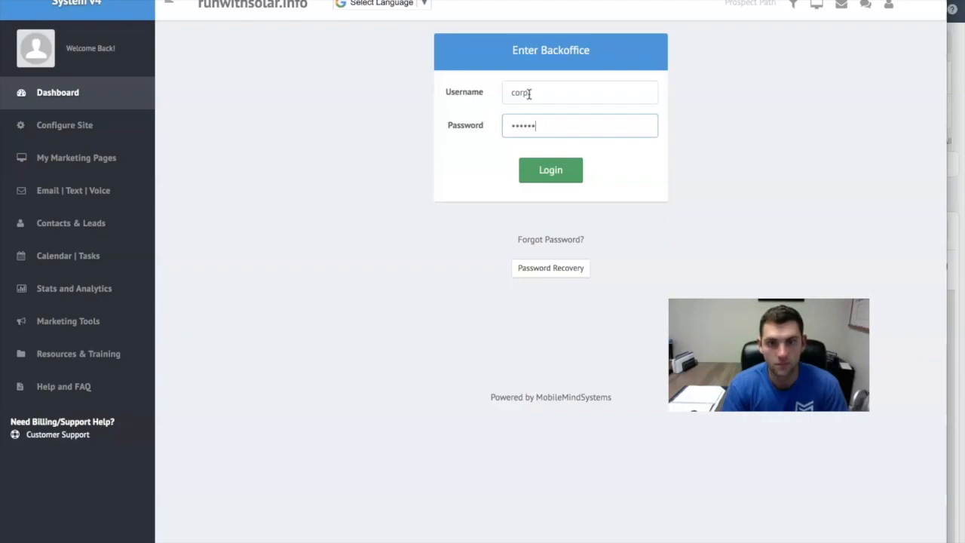
left_click(535, 170)
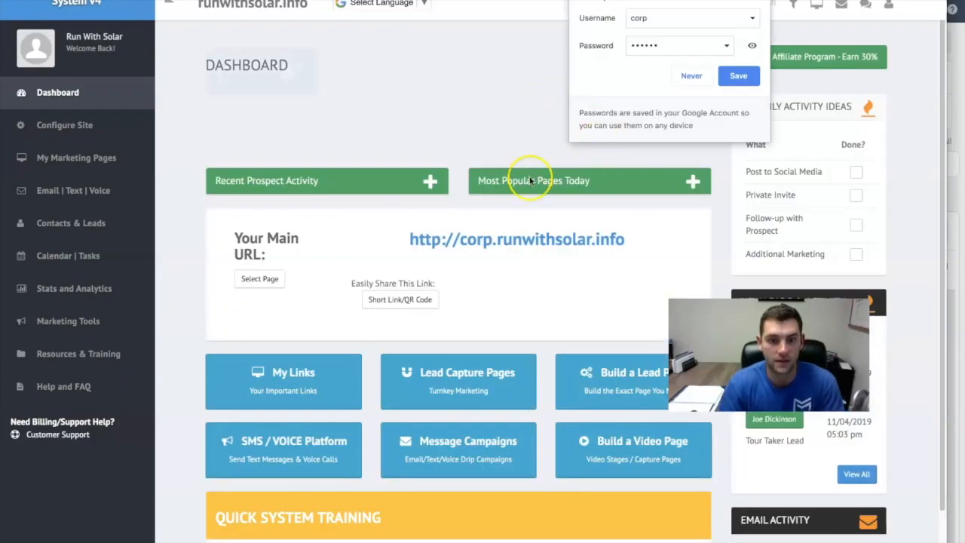
- Open My Social Links and examine the App ID # entry for the Facebook Tracking Pixel
left_click(76, 158)
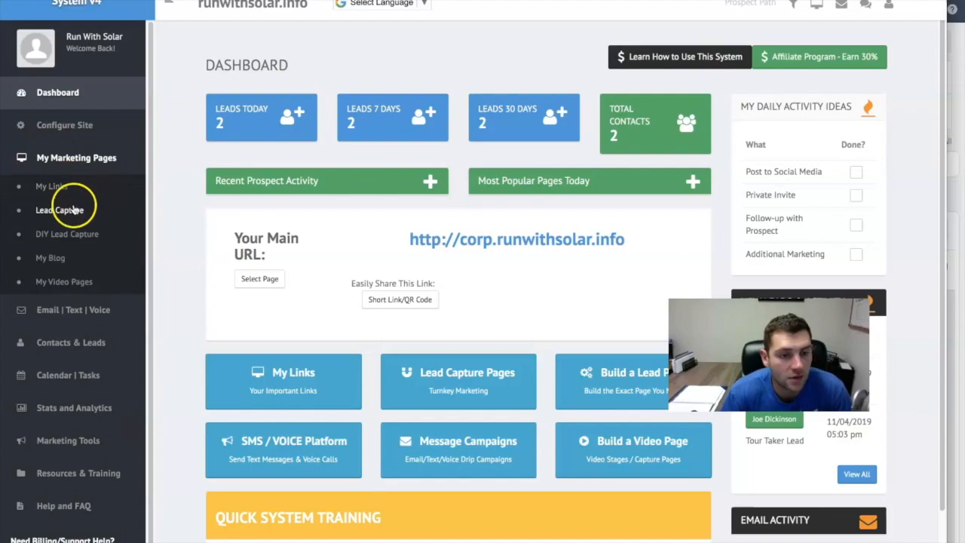
left_click(68, 124)
left_click(55, 173)
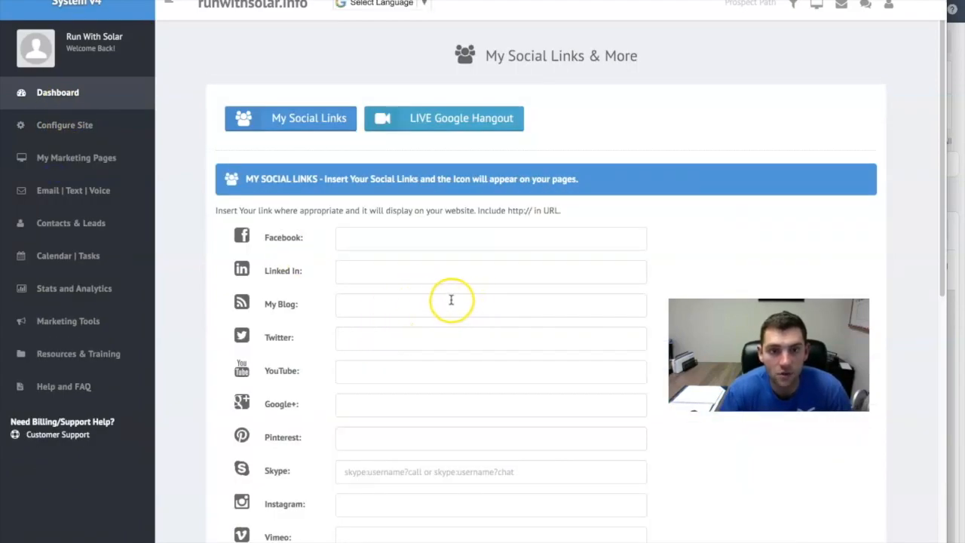
scroll(452, 300, "down", 4)
scroll(448, 299, "down", 1)
left_click_drag(415, 367, 276, 367)
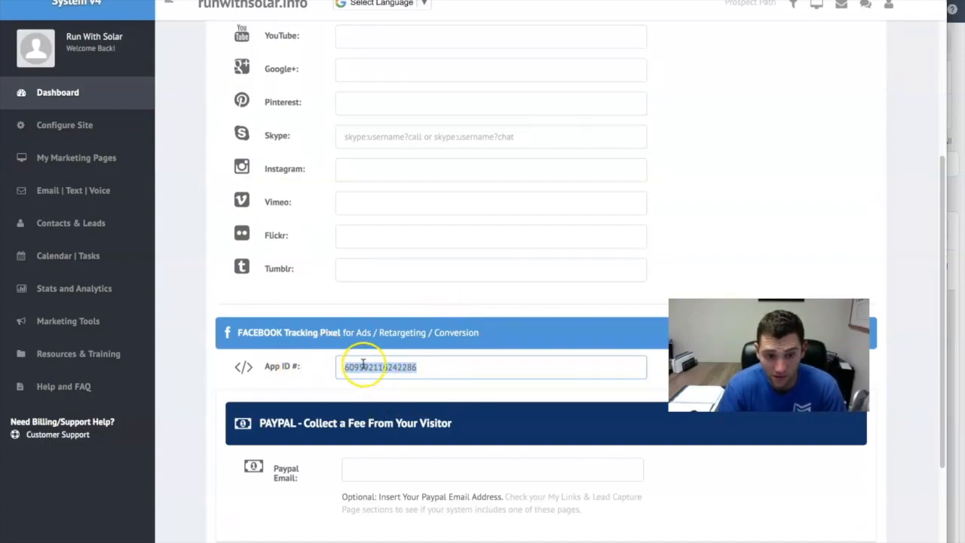
scroll(307, 386, "up", 2)
scroll(307, 386, "up", 4)
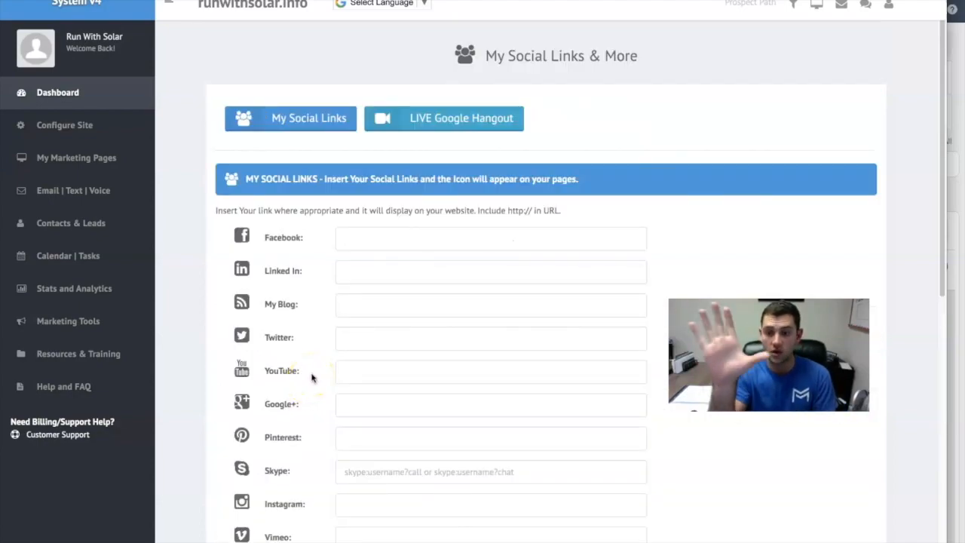
- Switch to the Run With Solar Facebook page and show all ads in its Ad Center to reach Ads Manager
left_click(450, 411)
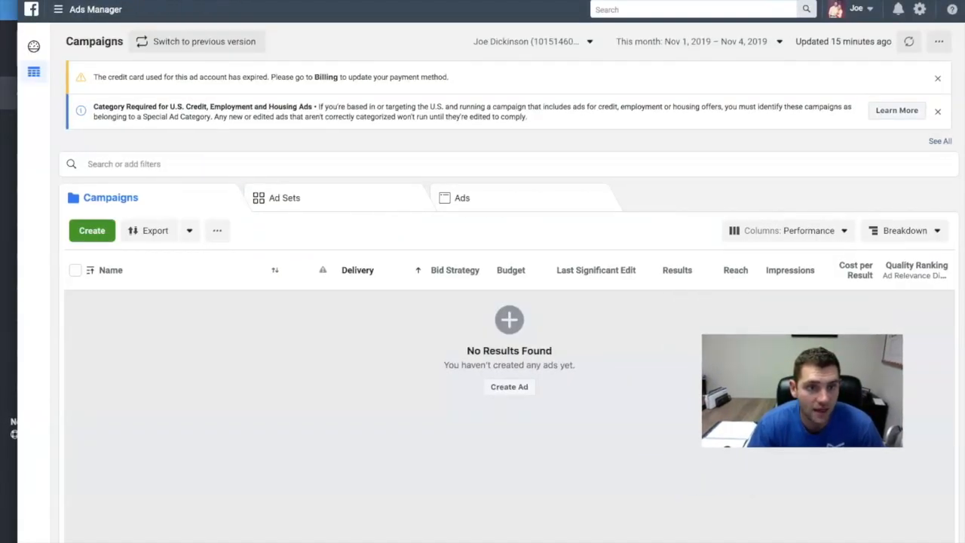
left_click(181, 1)
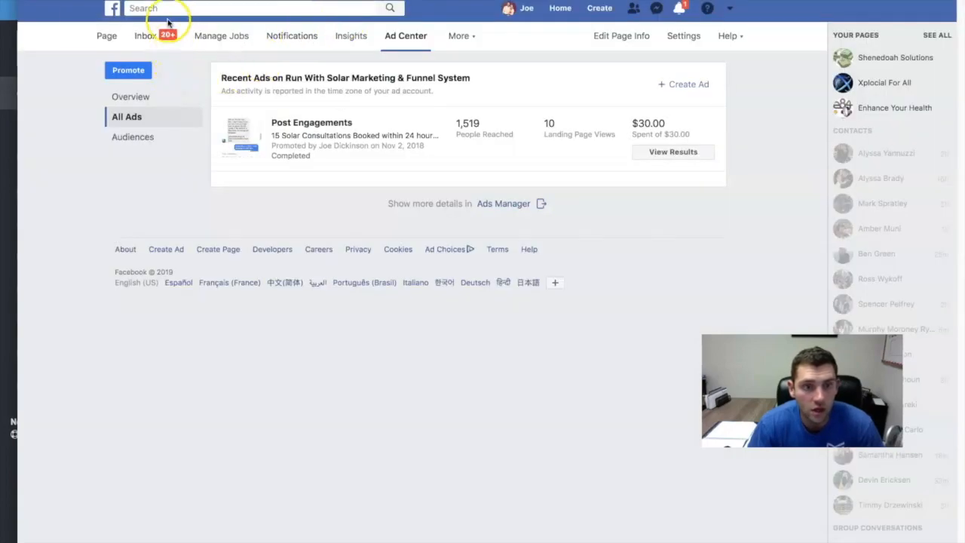
left_click(106, 36)
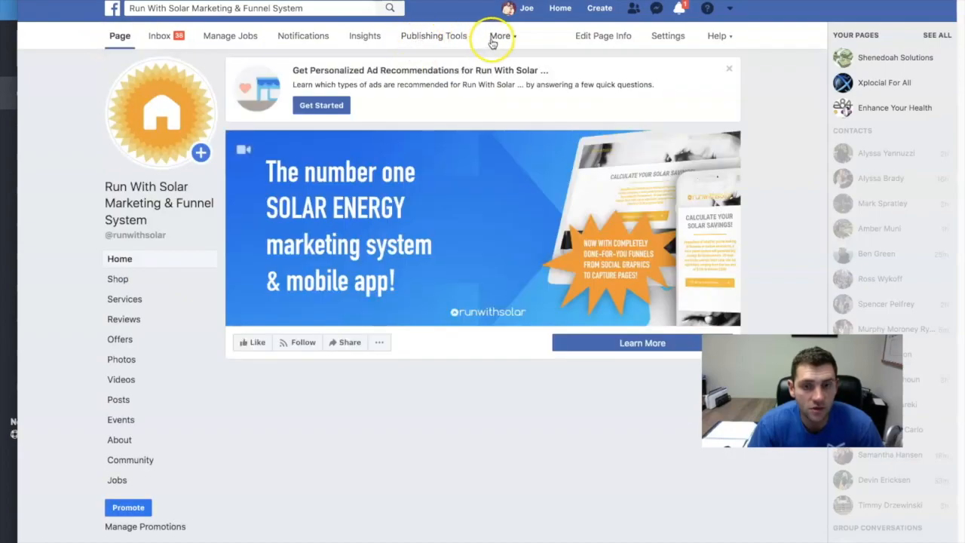
left_click(500, 36)
left_click(496, 65)
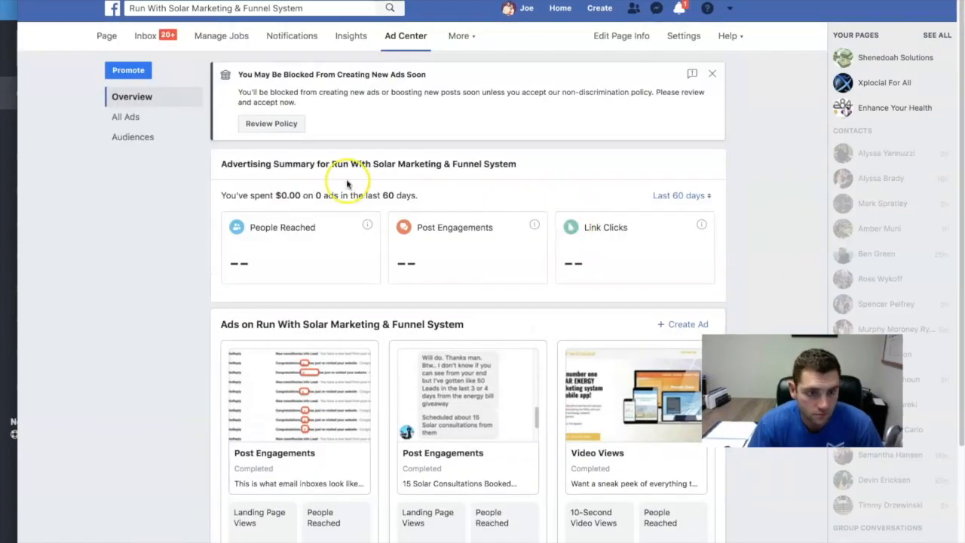
left_click(125, 117)
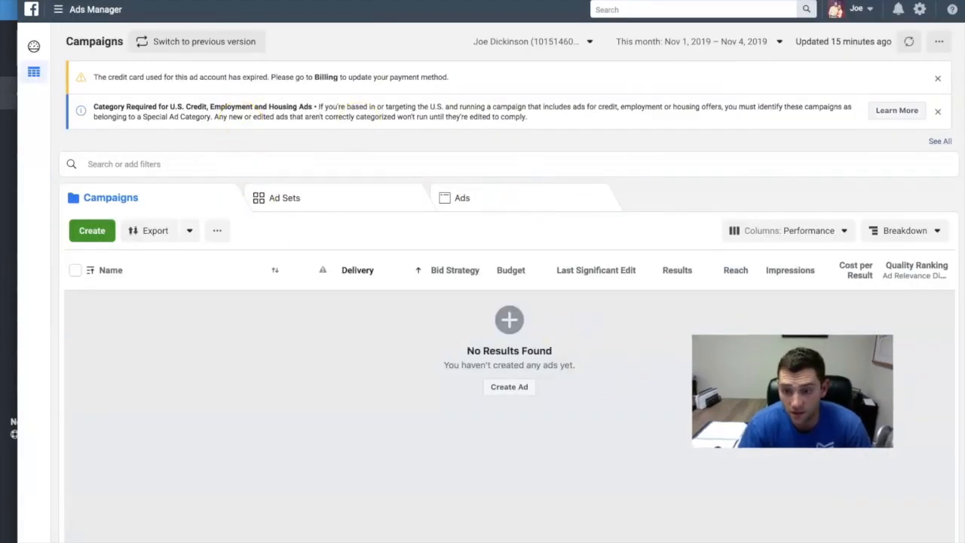
- Go to Pixels from Ads Manager and start a new Facebook Pixel data source named "Solar Lead Pixel"
left_click(73, 11)
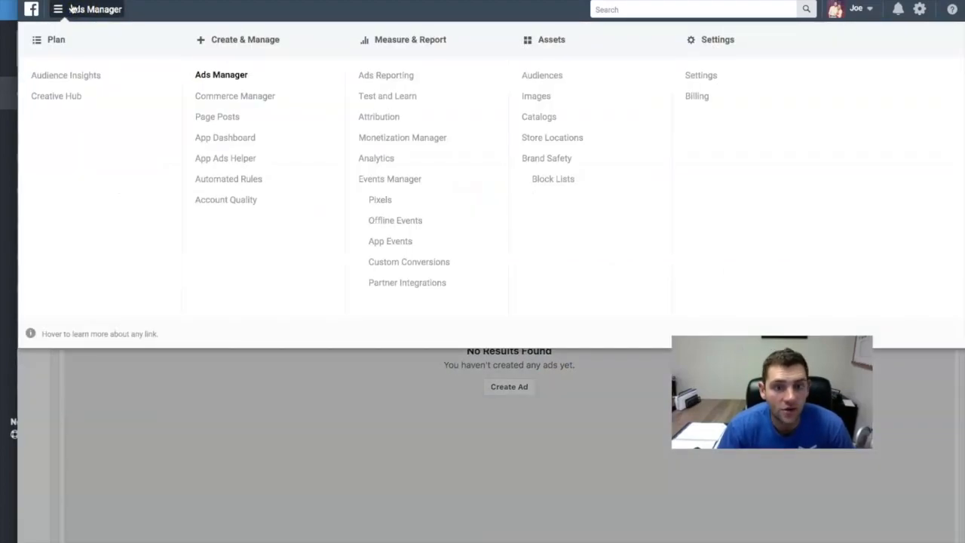
left_click(392, 203)
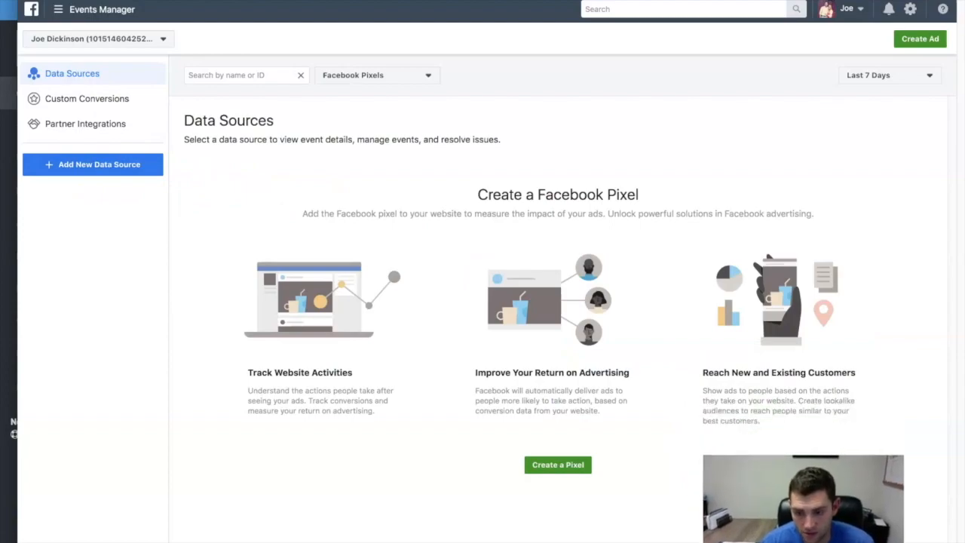
left_click(97, 166)
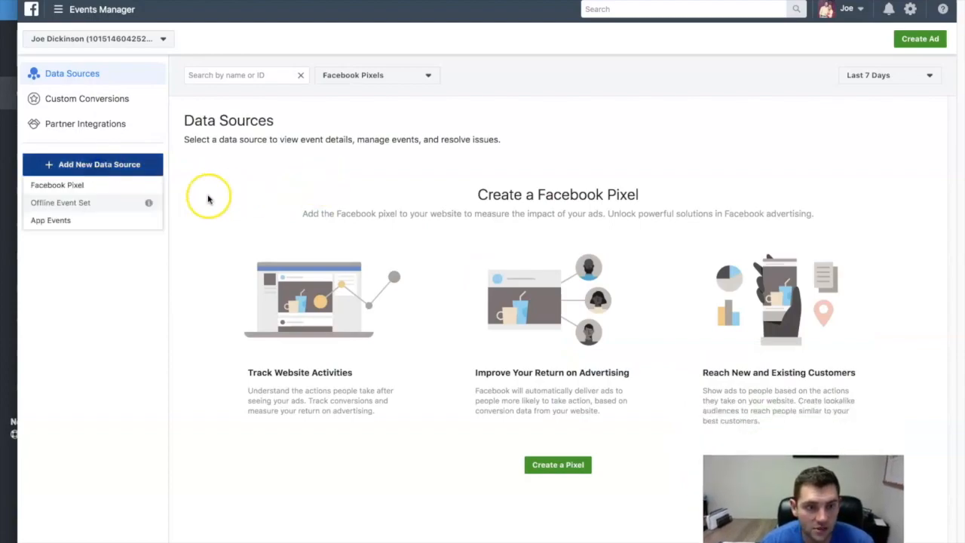
left_click(59, 185)
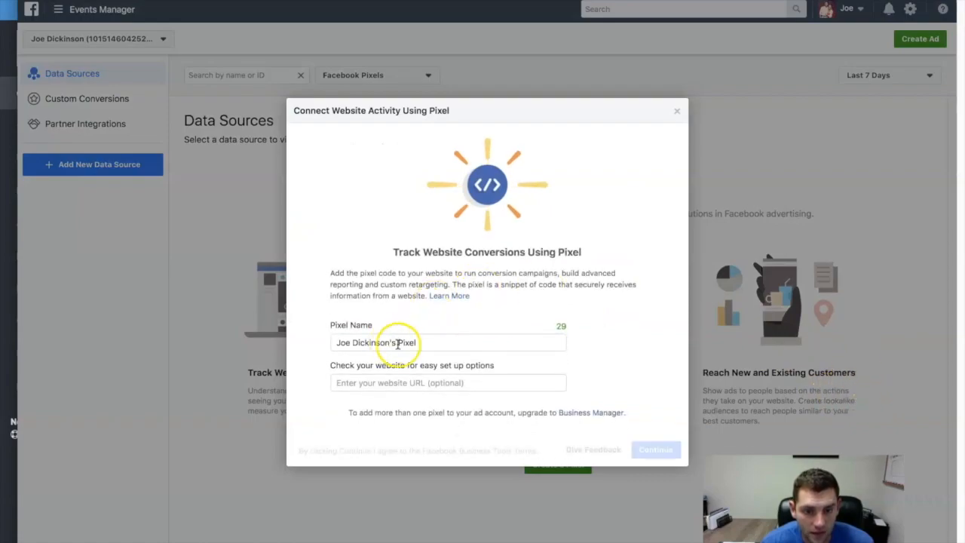
left_click_drag(407, 344, 306, 330)
type("Solar Lead")
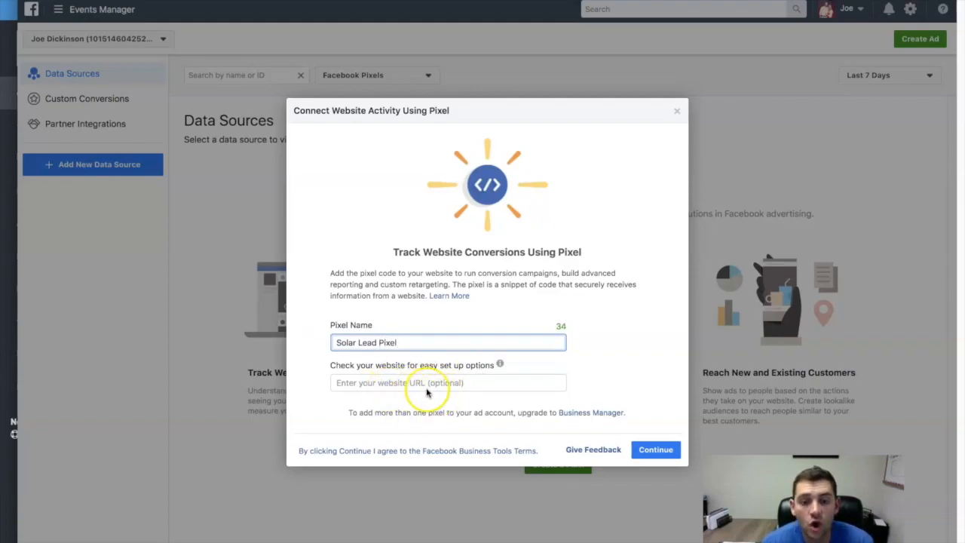
- Switch to the Run With Solar back office, open the main URL from the dashboard and copy the site's web address
left_click(6, 193)
left_click(53, 156)
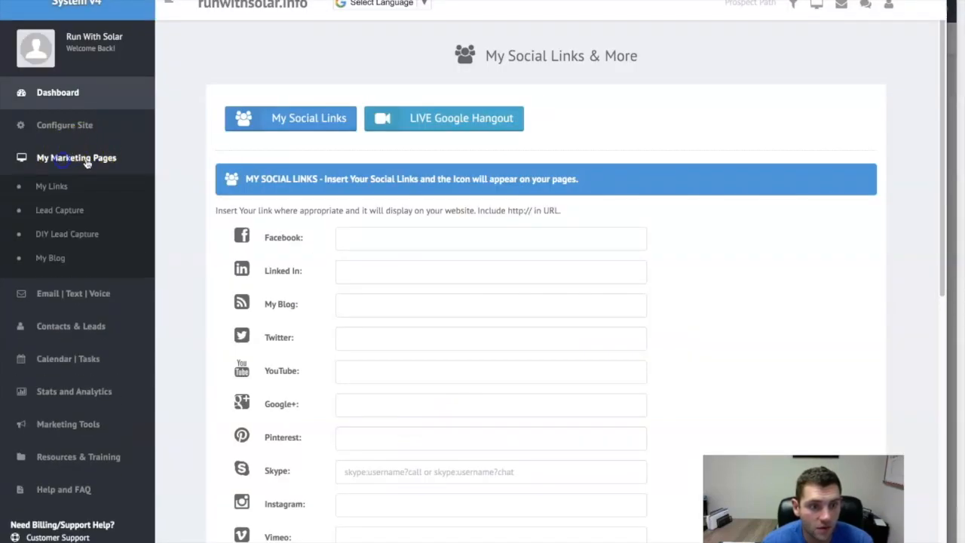
left_click(63, 94)
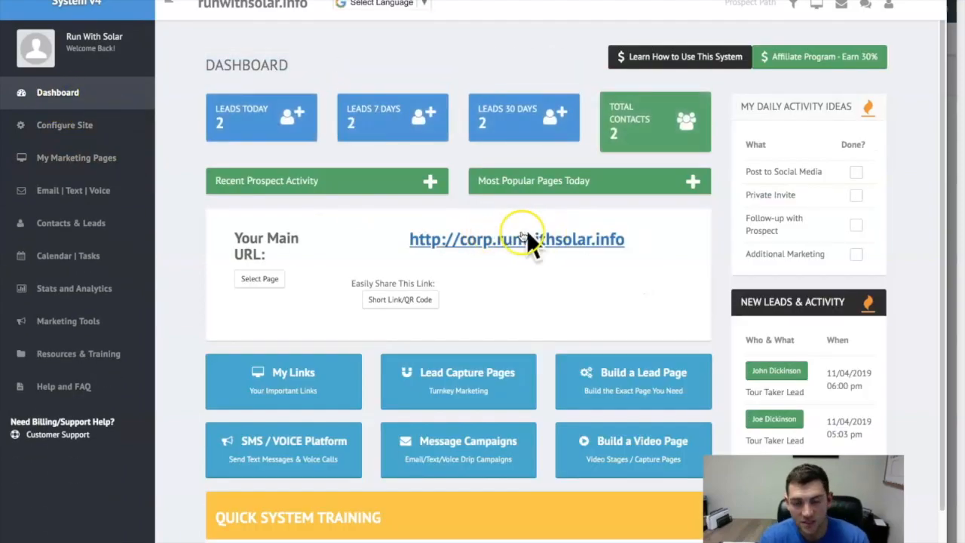
left_click(524, 248)
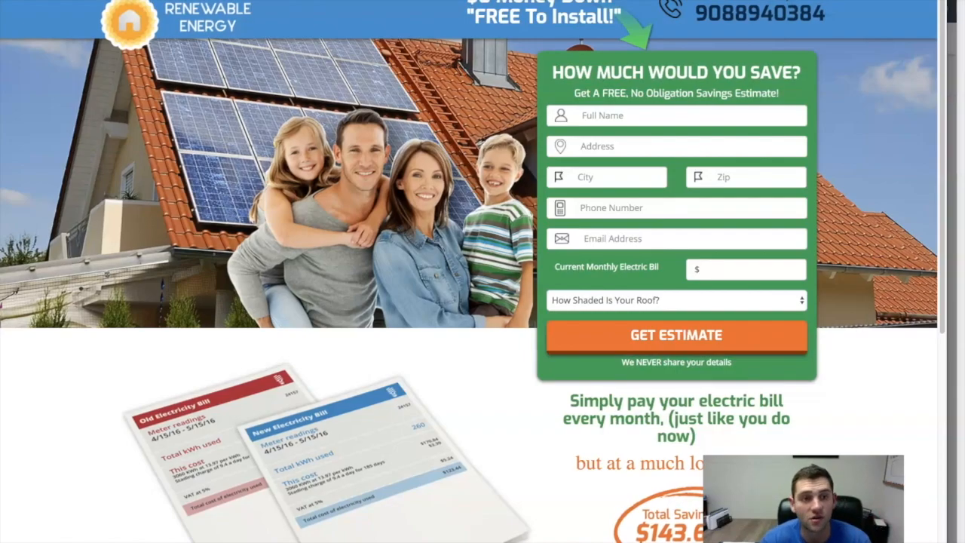
right_click(198, 1)
left_click(237, 47)
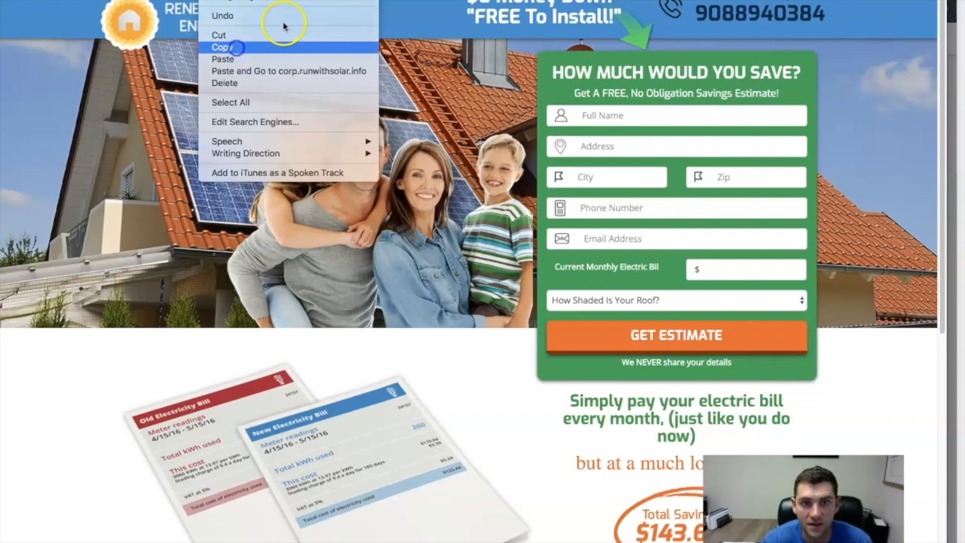
- Paste the copied website URL into the Facebook pixel setup, create the pixel and dismiss the installation method options
left_click(954, 79)
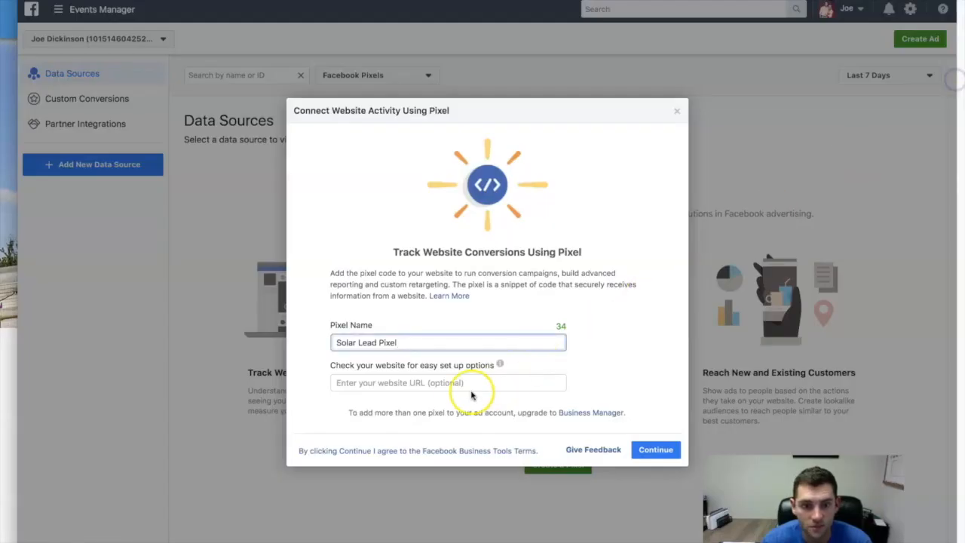
left_click(464, 383)
key("super+v")
left_click(654, 450)
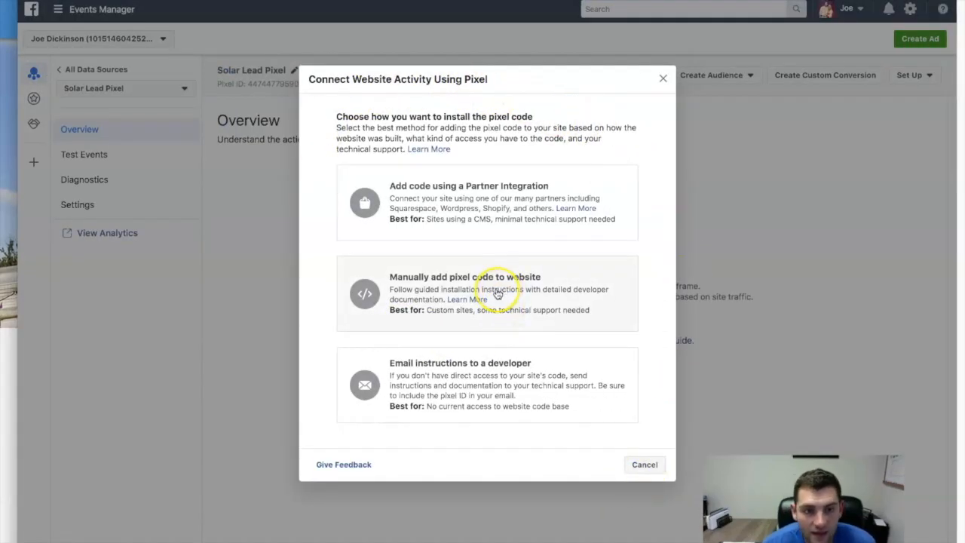
left_click(646, 464)
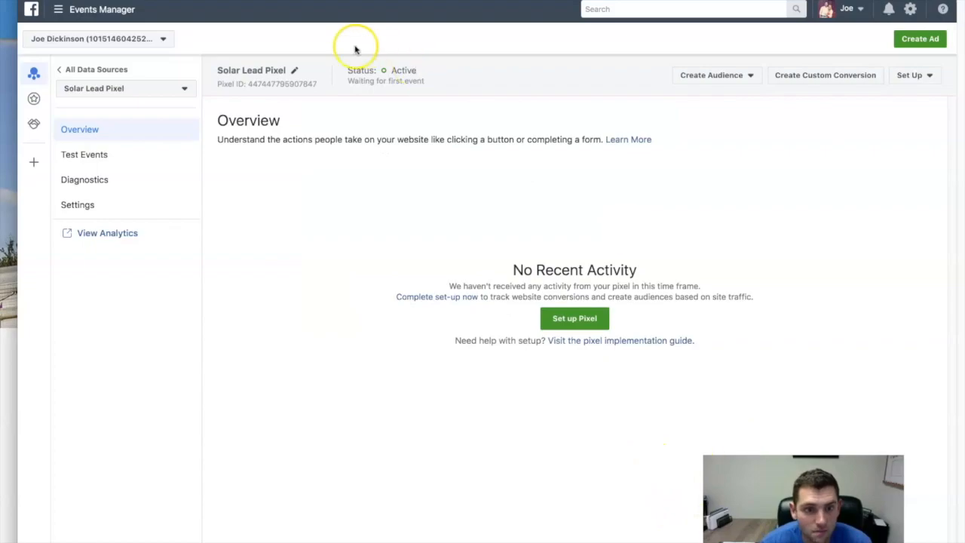
- Copy the Solar Lead Pixel's ID in Events Manager, then open My Social Links in the Run With Solar back office
left_click(273, 86)
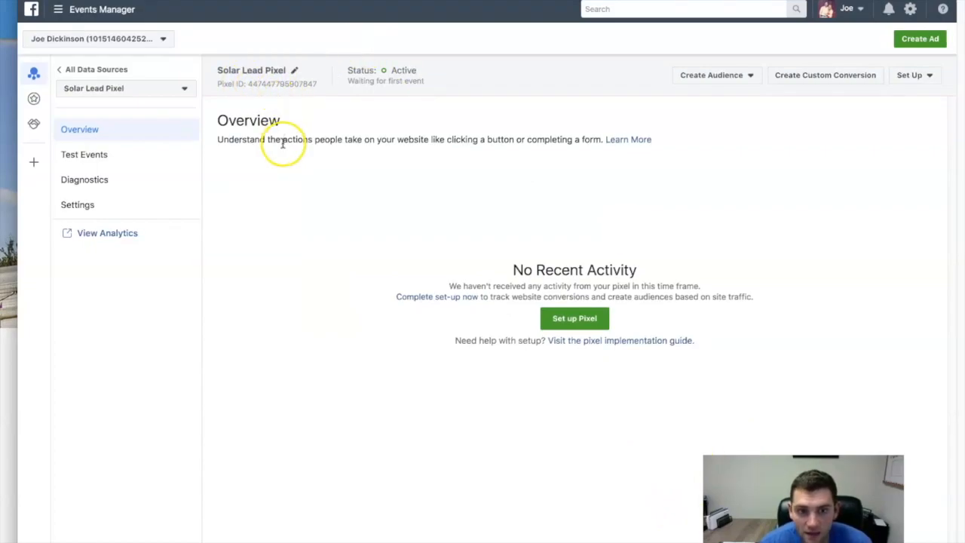
left_click(279, 83)
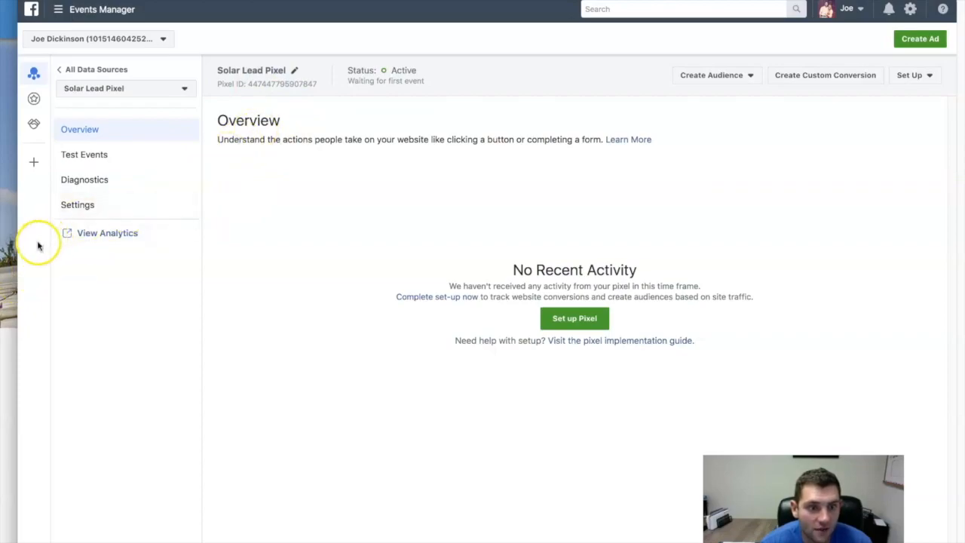
left_click(9, 248)
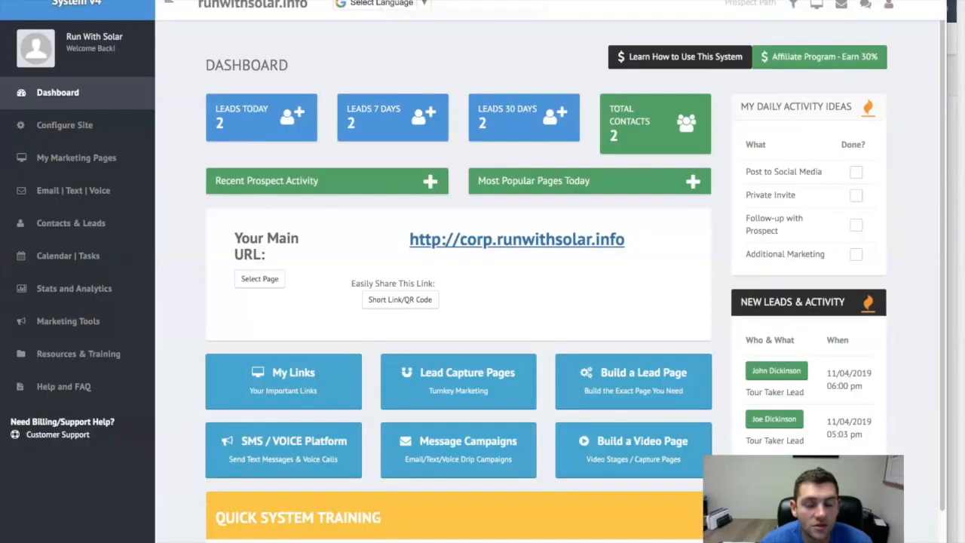
left_click(66, 125)
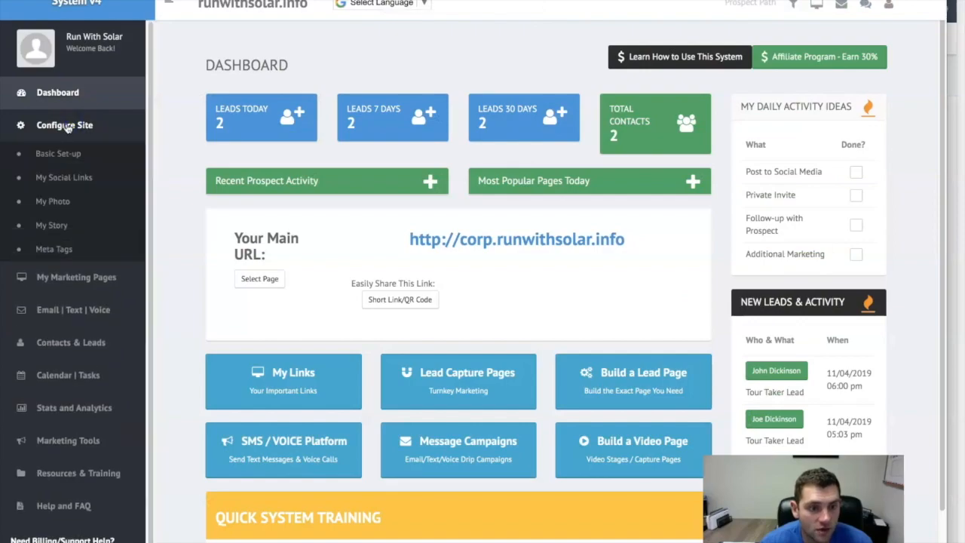
left_click(63, 177)
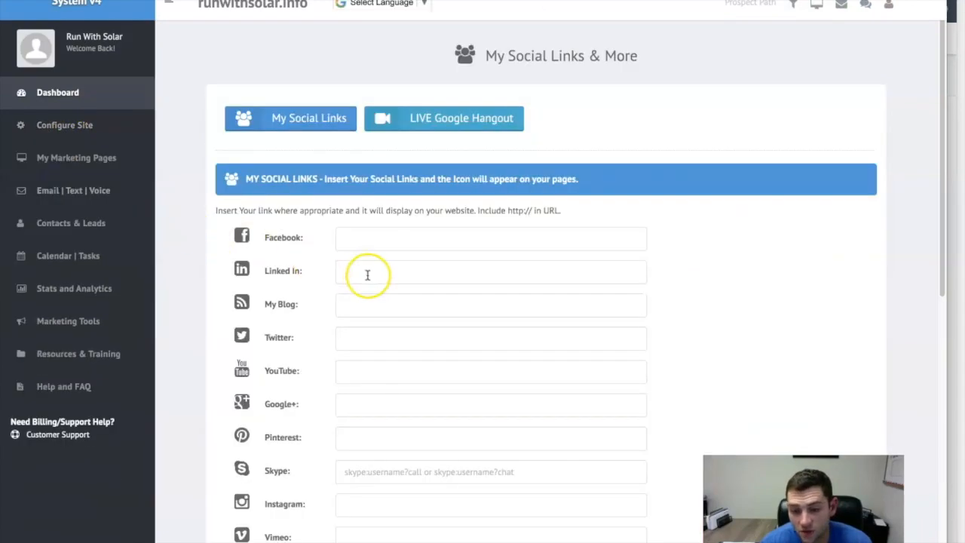
- Replace the App ID under Facebook Tracking Pixel with the copied pixel ID and save the social links settings
scroll(474, 328, "down", 3)
scroll(473, 328, "down", 1)
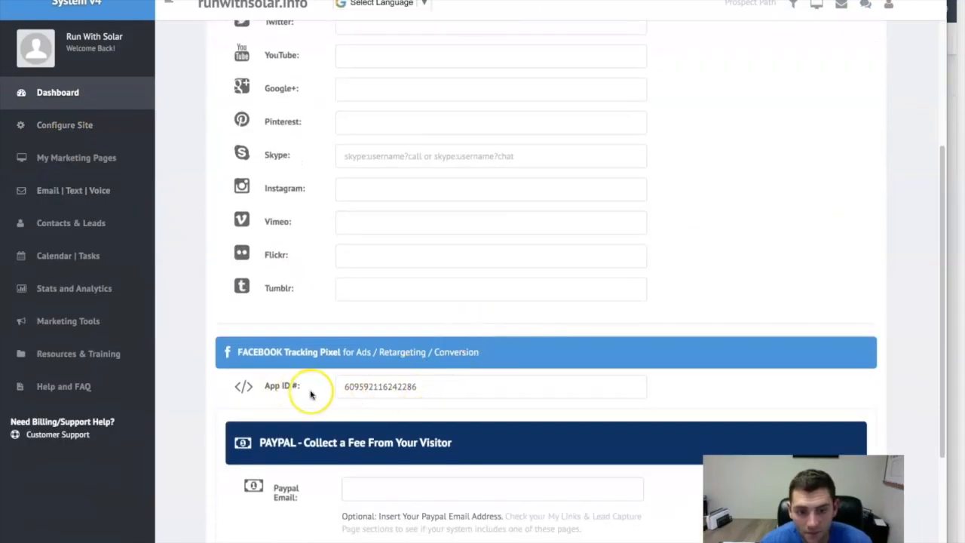
left_click_drag(451, 389, 306, 374)
key("ctrl+v")
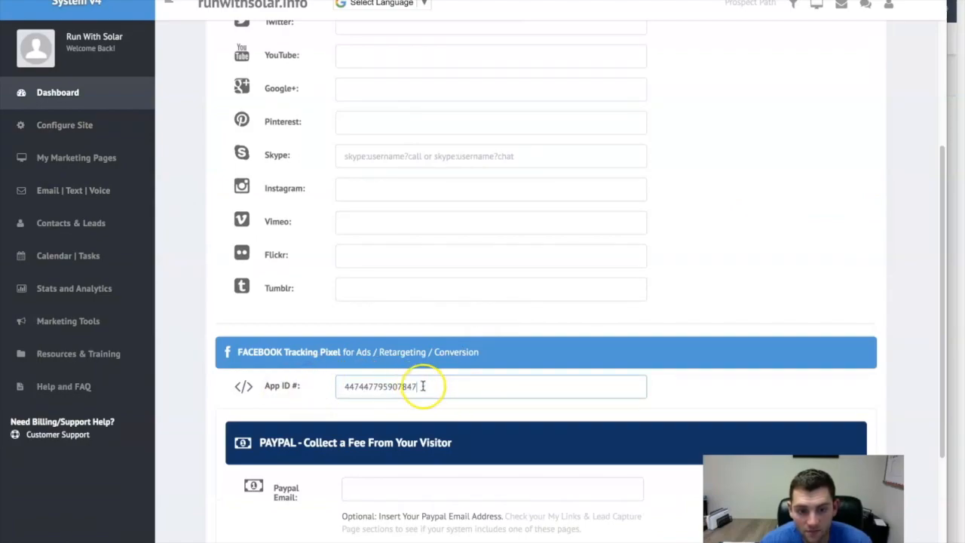
scroll(400, 384, "down", 1)
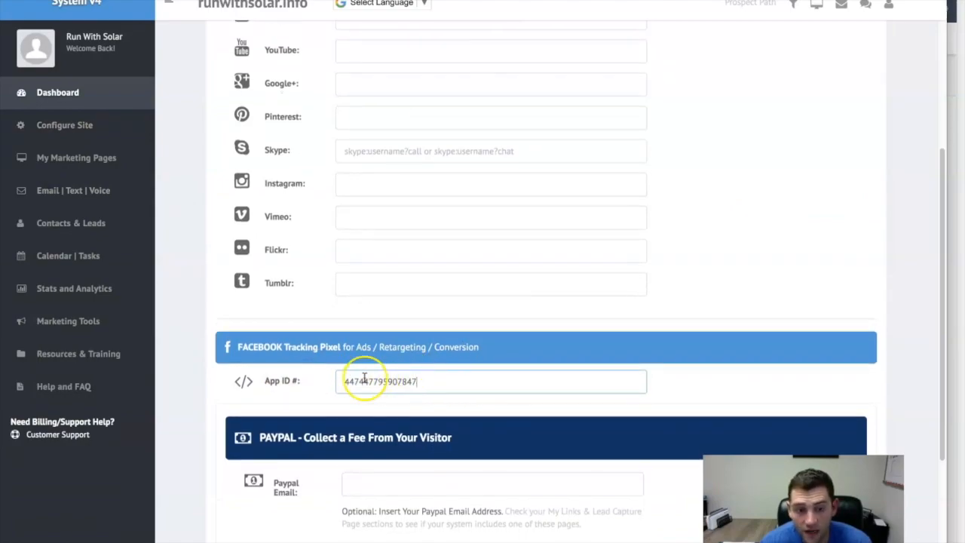
scroll(476, 383, "down", 4)
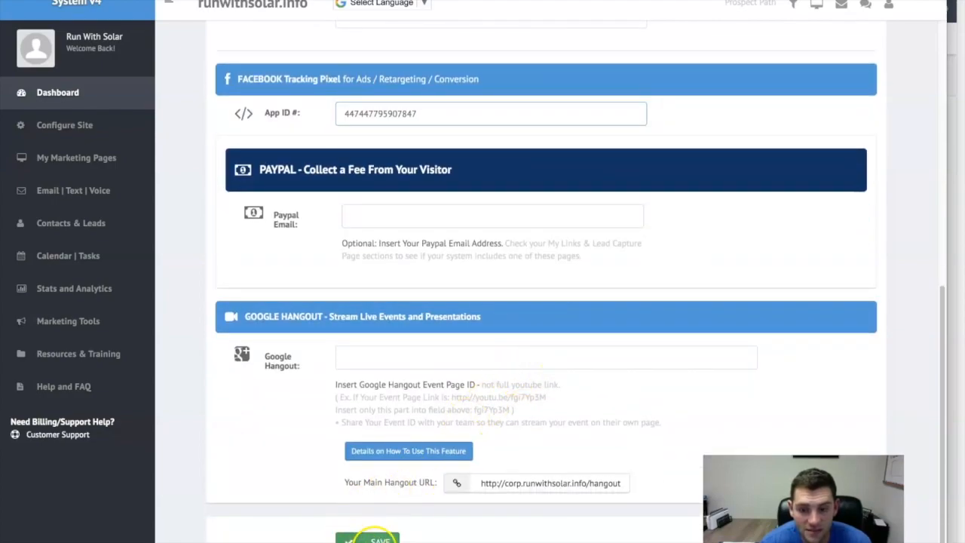
left_click(367, 537)
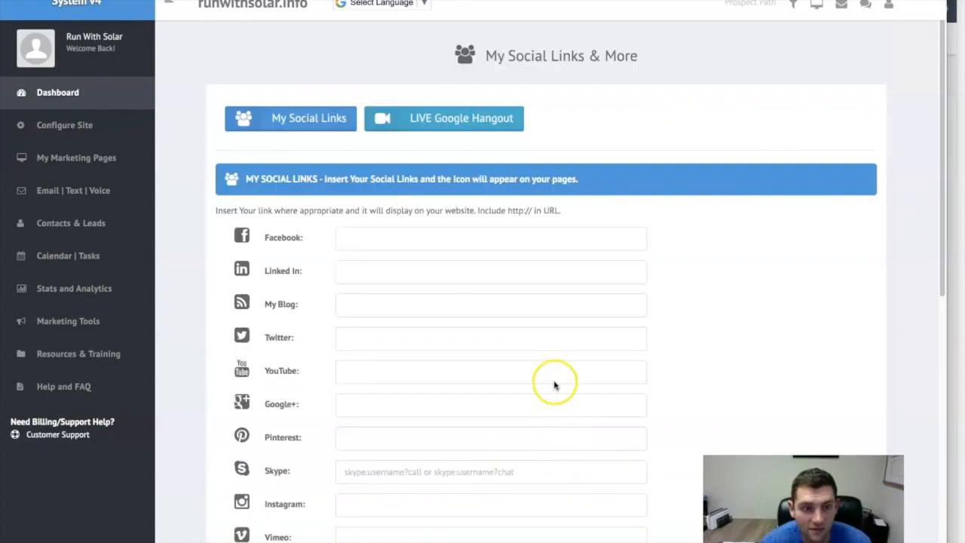
- Open the main URL from the dashboard and check which Facebook pixel the solar landing page loads
left_click(55, 92)
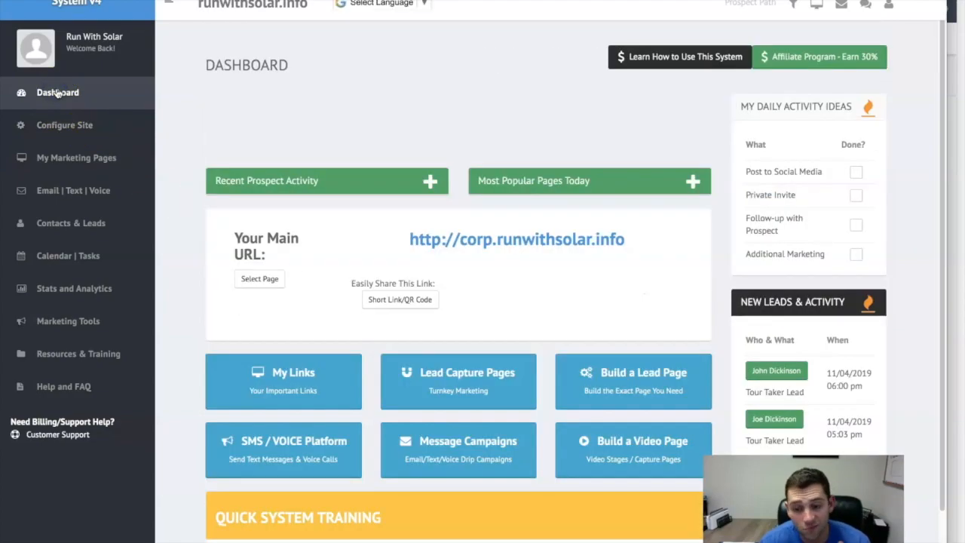
left_click(455, 238)
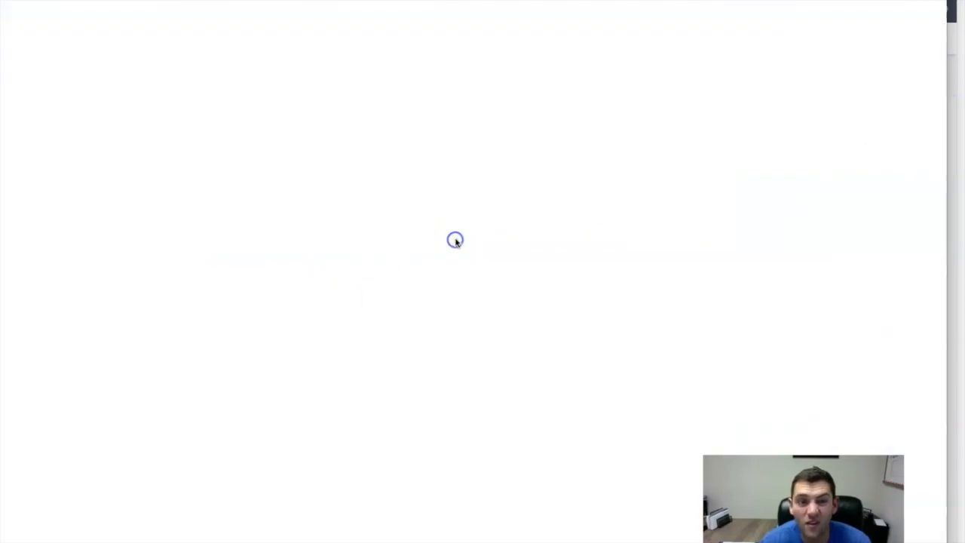
left_click(845, 1)
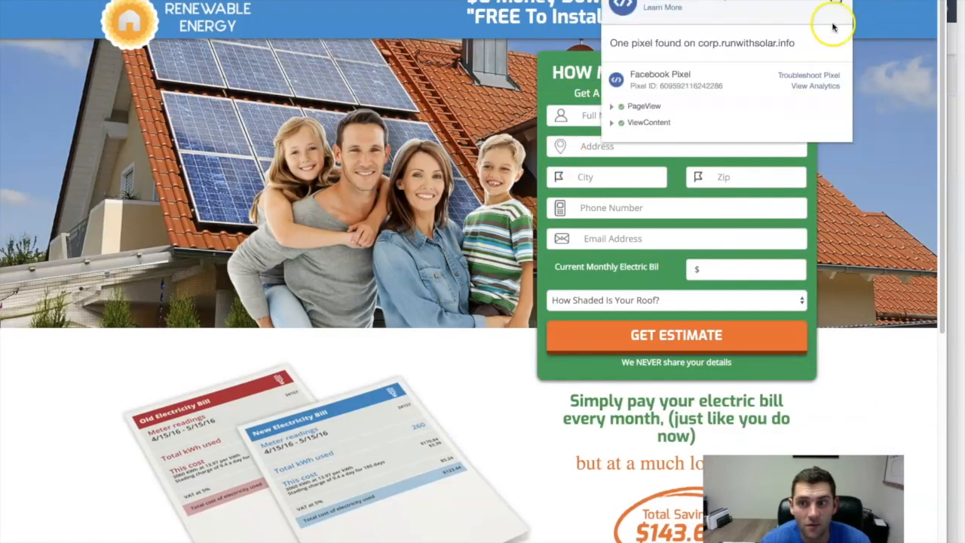
left_click(366, 254)
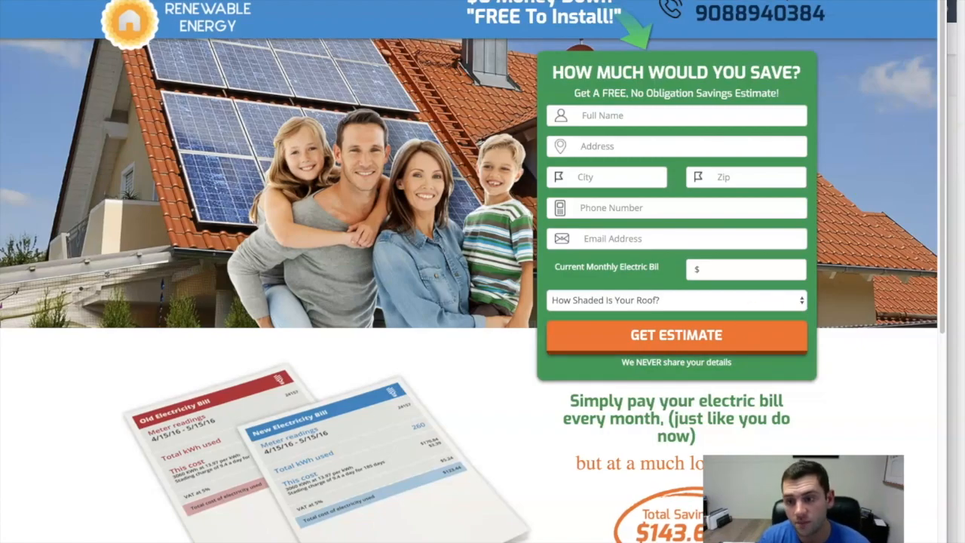
- Return to the RunWithSolar ad launch checklist document and review Steps 3 to 5
left_click(954, 135)
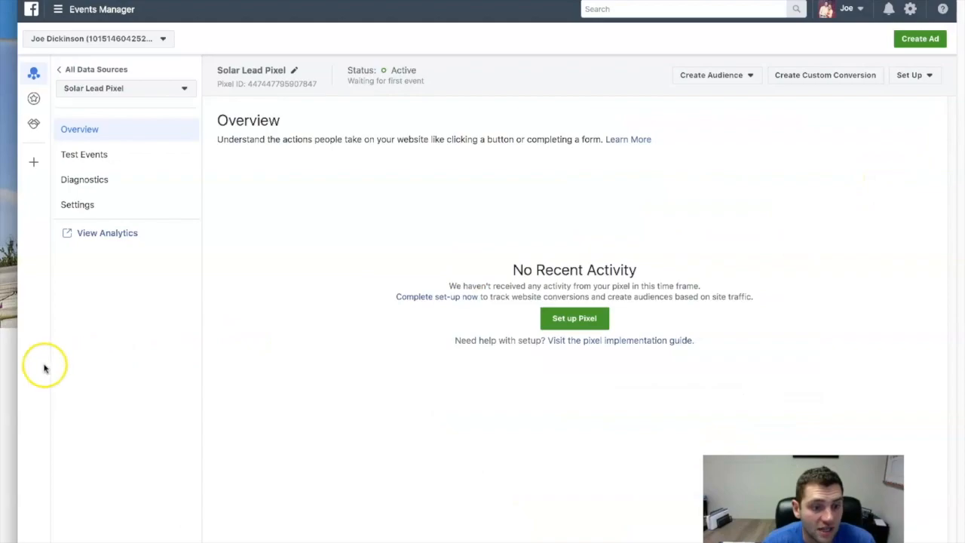
left_click(8, 364)
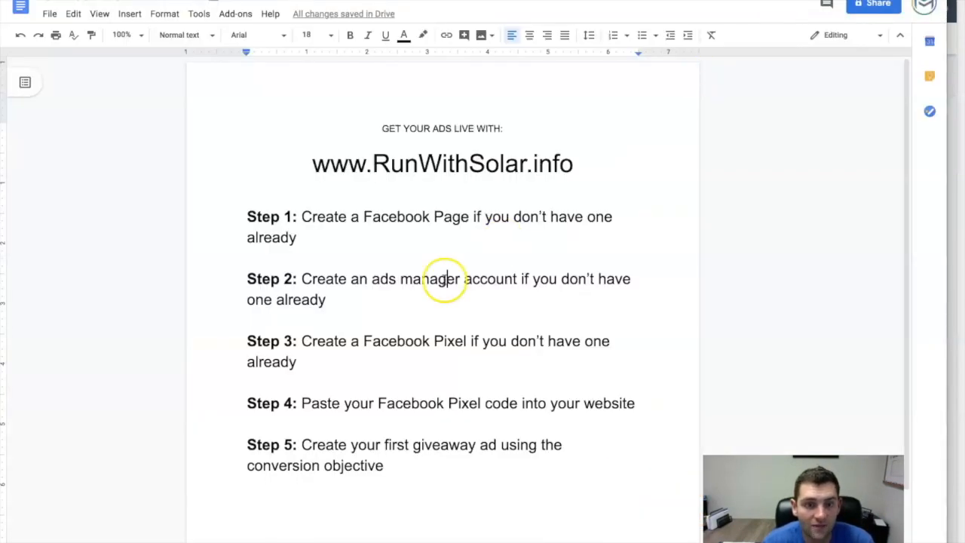
scroll(442, 276, "down", 1)
left_click_drag(387, 342, 371, 339)
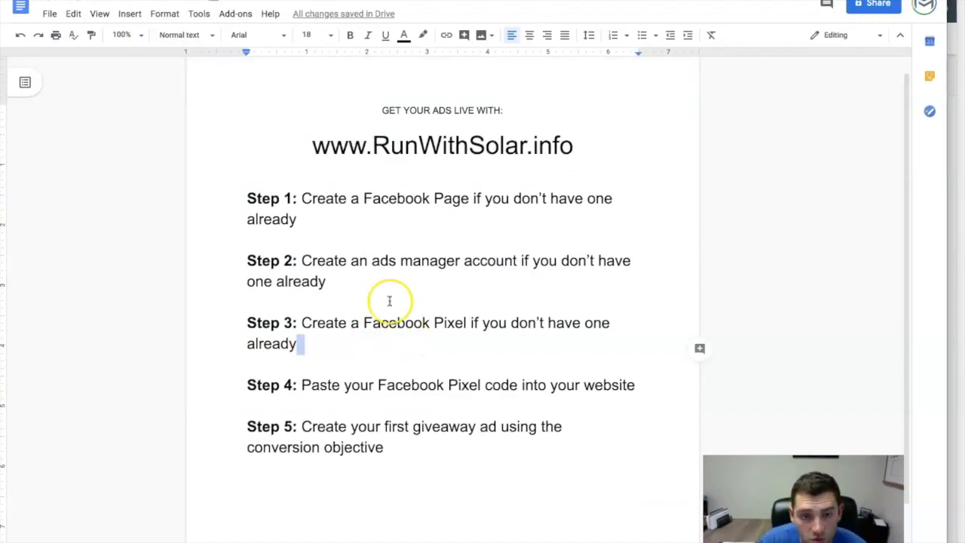
left_click(405, 1)
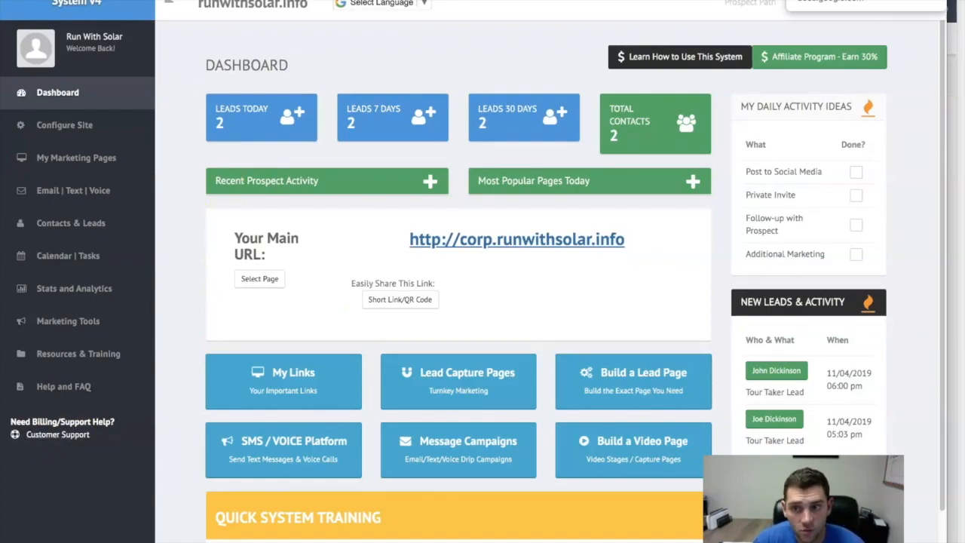
left_click(829, 1)
left_click(401, 356)
left_click(323, 389)
left_click_drag(324, 388, 485, 393)
left_click(502, 386)
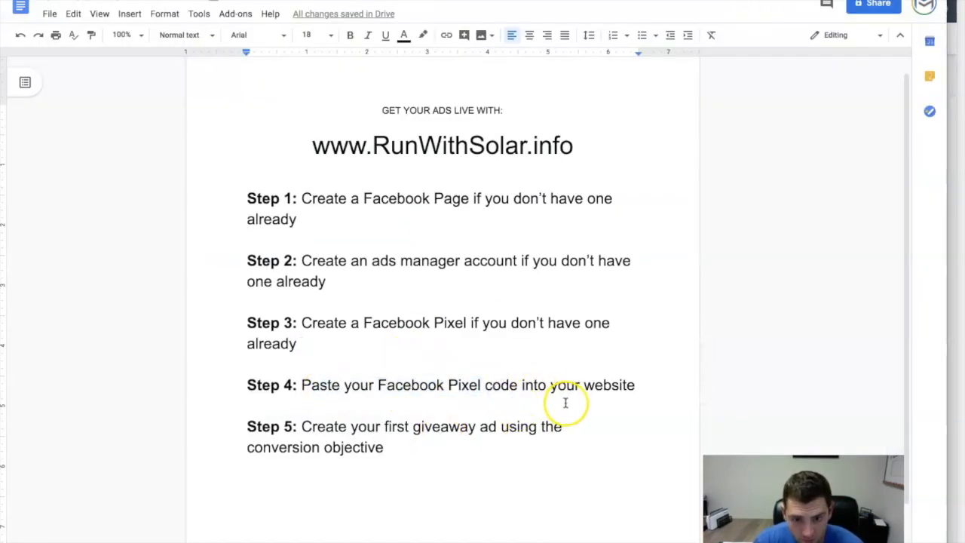
left_click(477, 449)
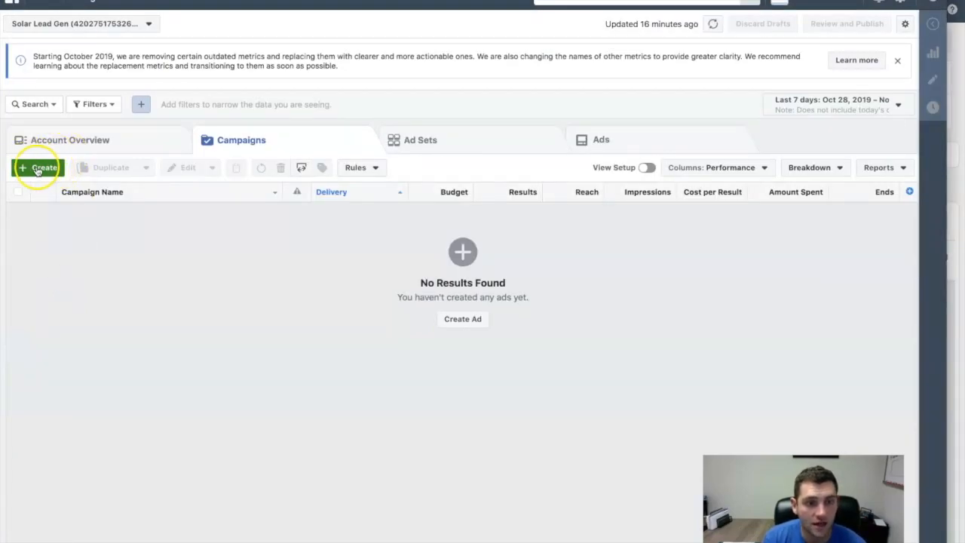
- Switch to ad creation in the Solar Lead Gen account, dismiss the saved draft and choose the Conversions objective
left_click(38, 169)
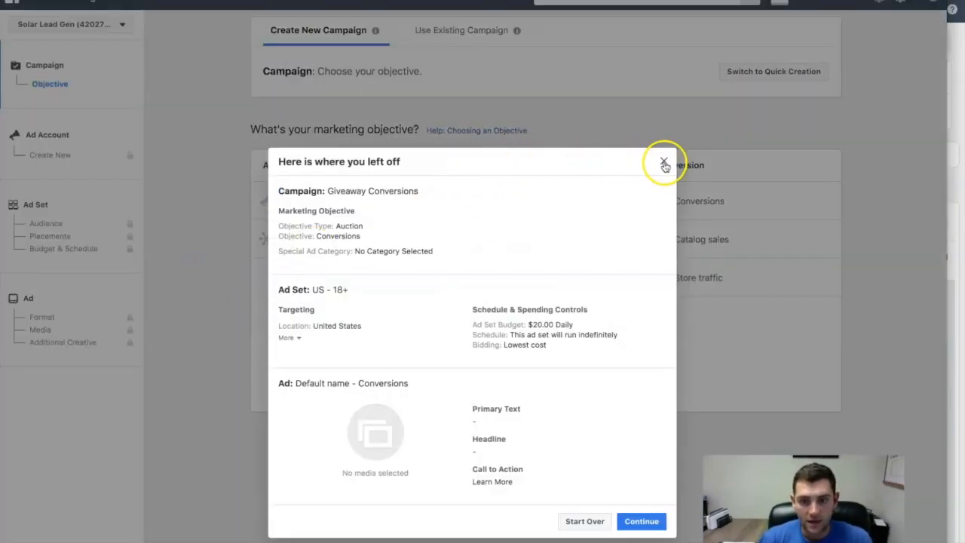
left_click(664, 164)
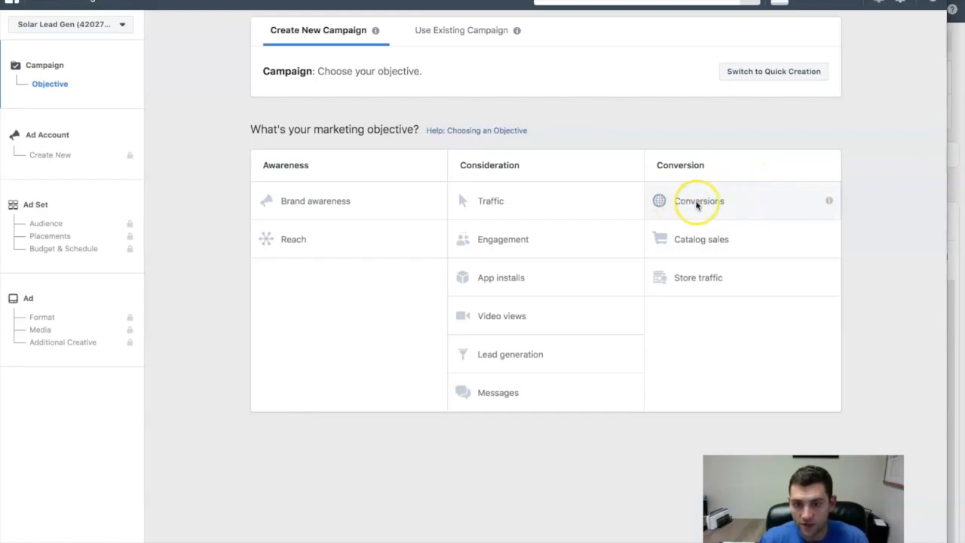
left_click(714, 203)
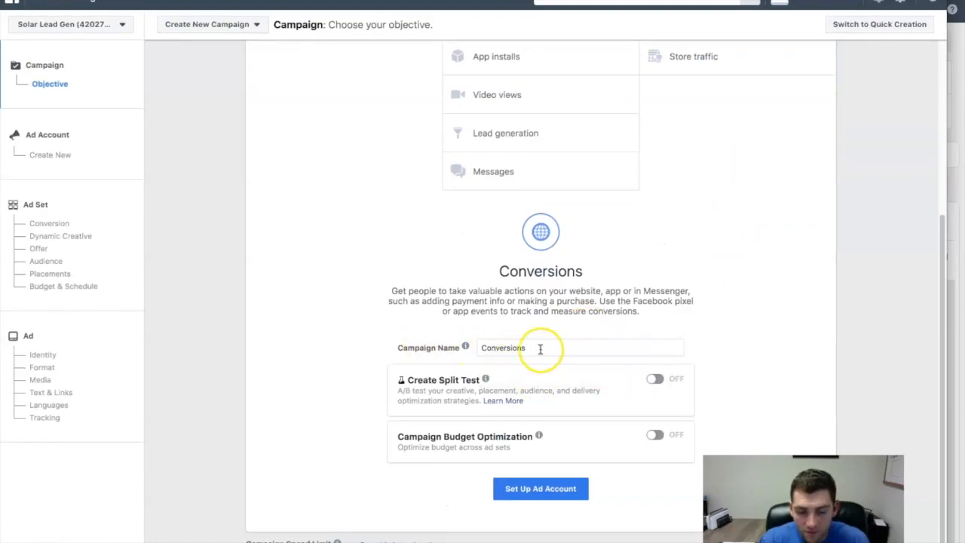
- Name the campaign "Solar Giveaway Conversions" and accept the ad account setup with United States, US Dollars and America/New_York
left_click_drag(566, 351, 397, 333)
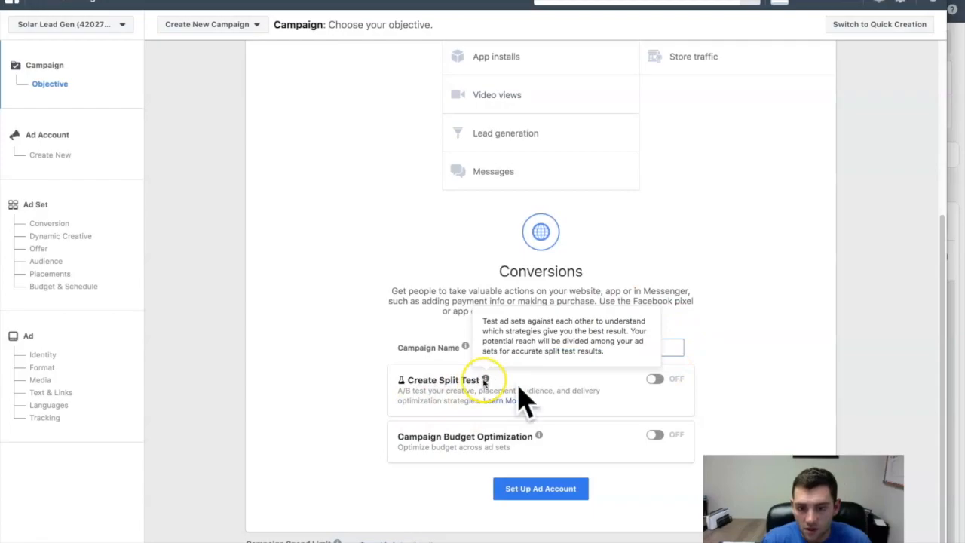
left_click(566, 487)
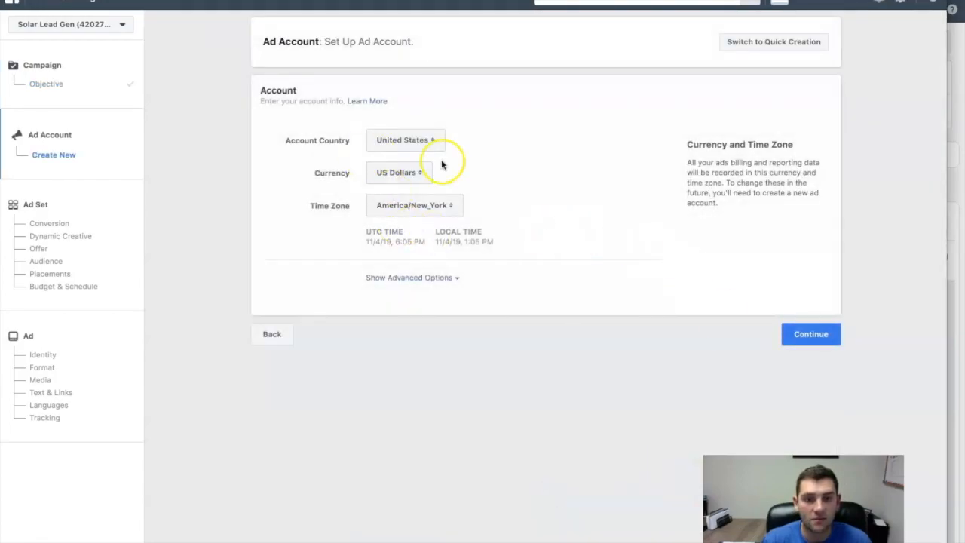
left_click(805, 334)
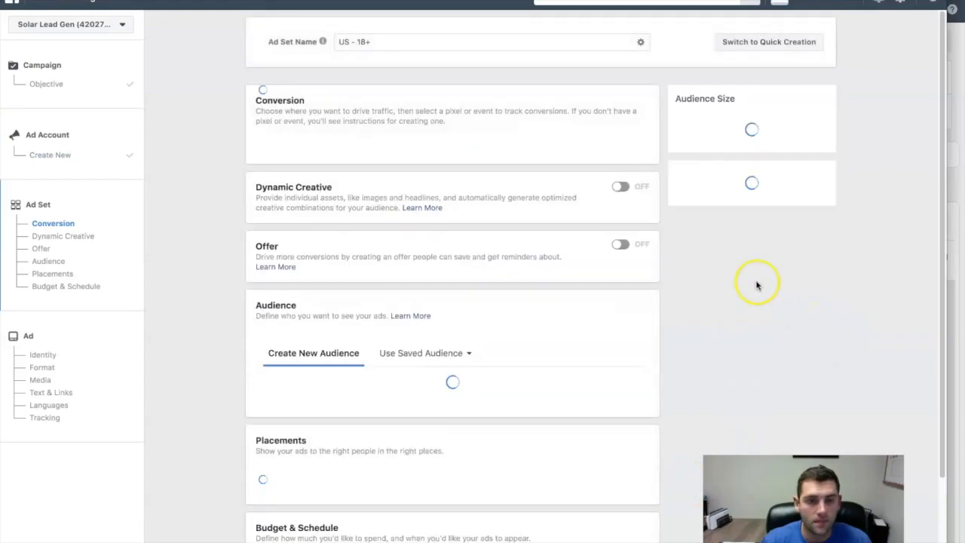
- Name the ad set "Southern NJ" and choose Lead as its website conversion event
mouse_move(322, 43)
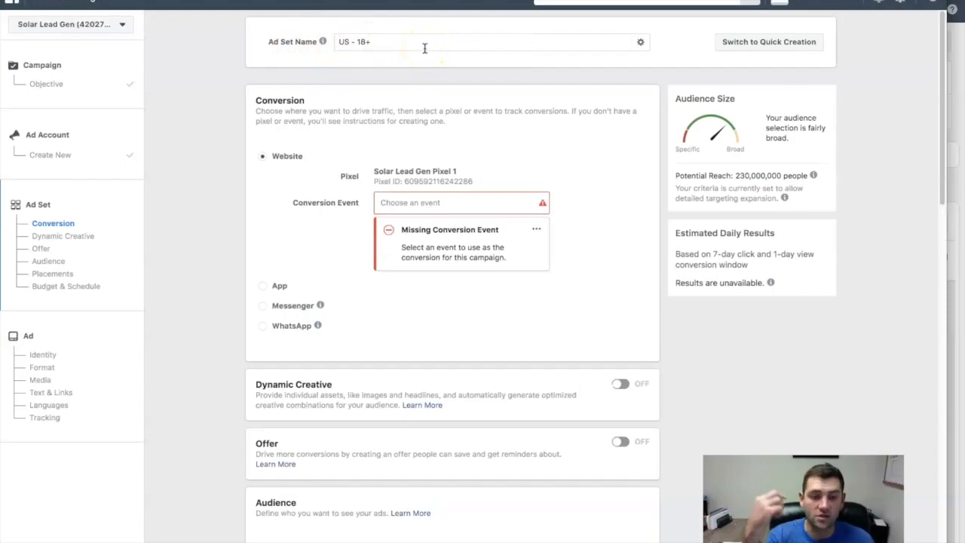
left_click_drag(424, 46, 243, 39)
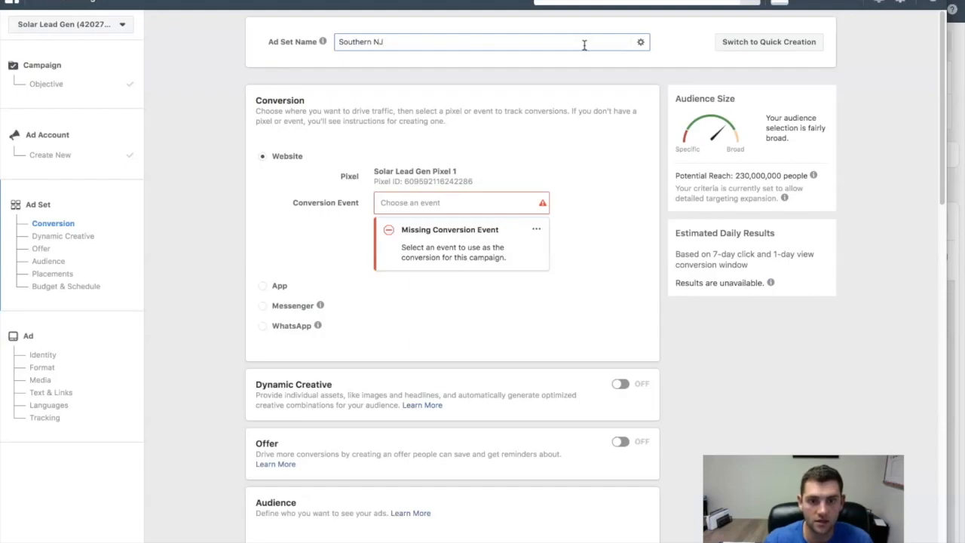
scroll(607, 85, "down", 1)
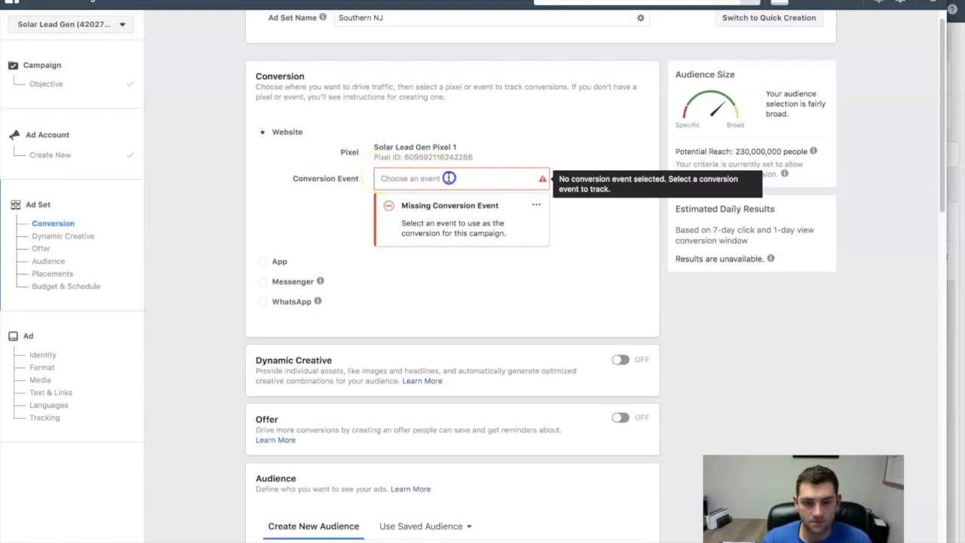
left_click(448, 177)
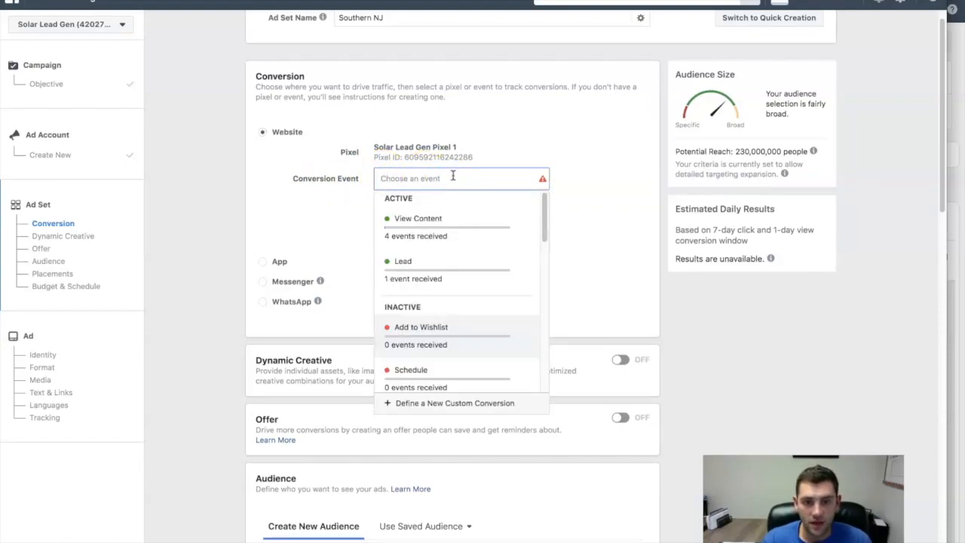
mouse_move(410, 263)
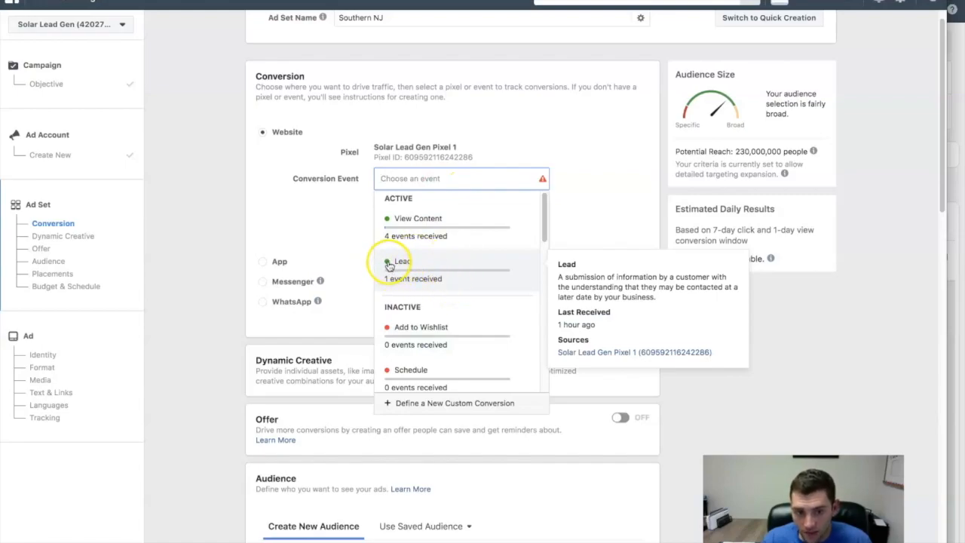
scroll(452, 314, "down", 2)
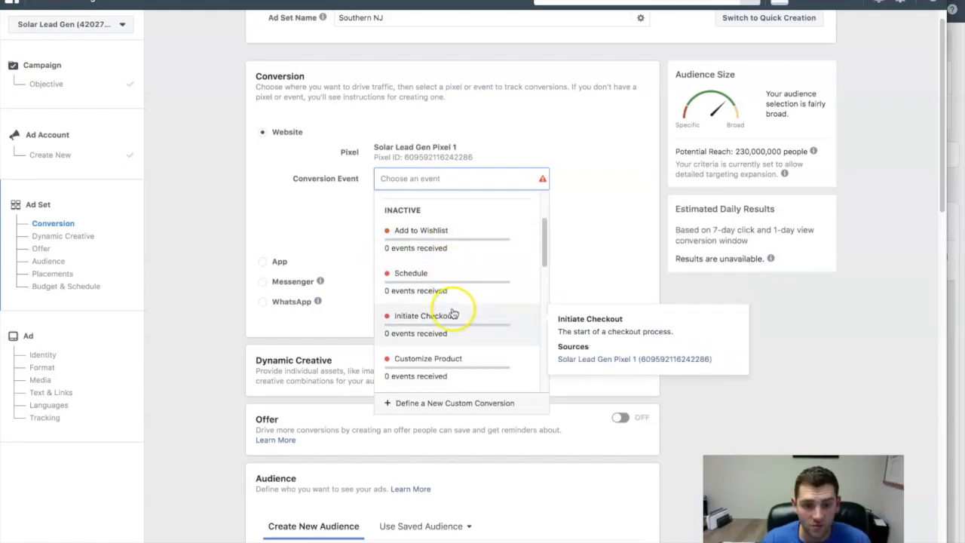
scroll(393, 320, "up", 2)
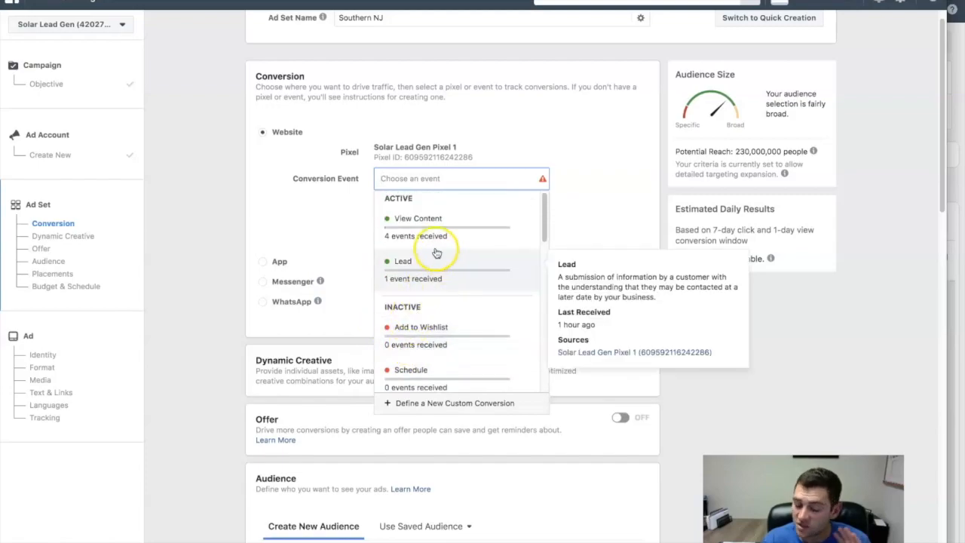
left_click(416, 261)
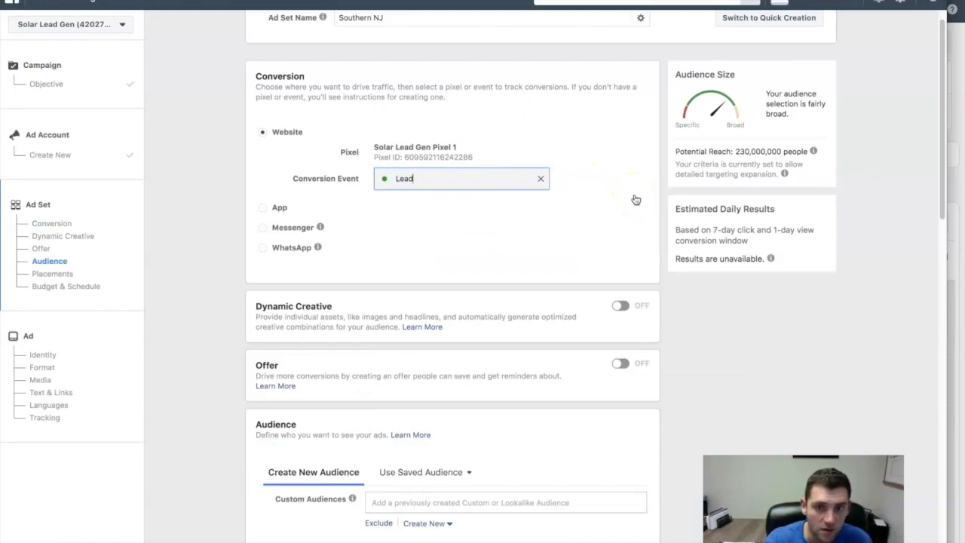
- Check the funnel's Entry Submitted page for the pixel's Lead event and return to the Southern NJ ad set
left_click(399, 88)
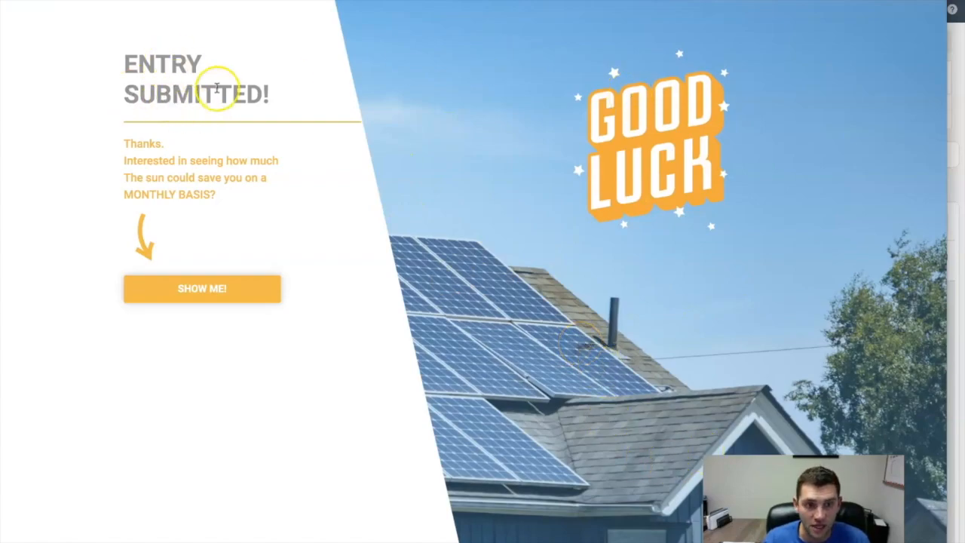
left_click(842, 0)
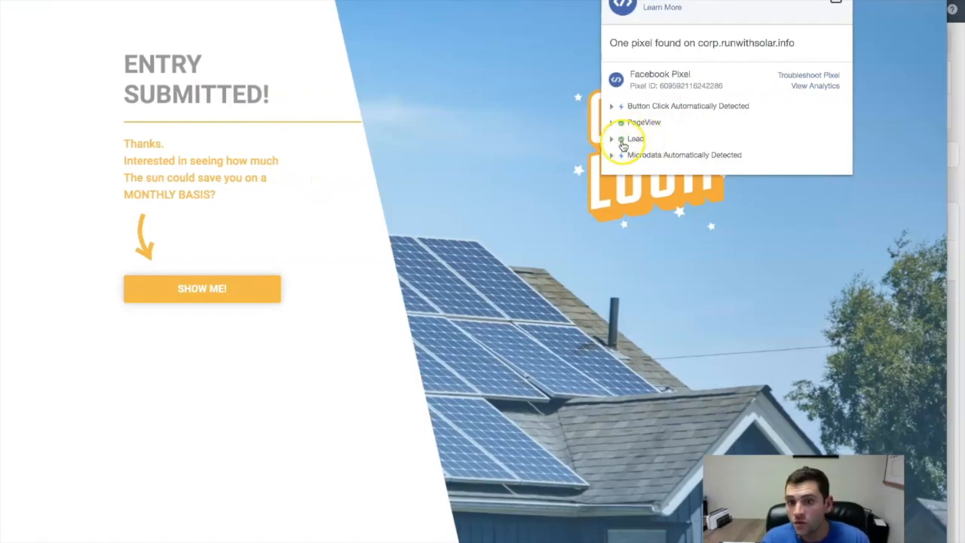
left_click(223, 160)
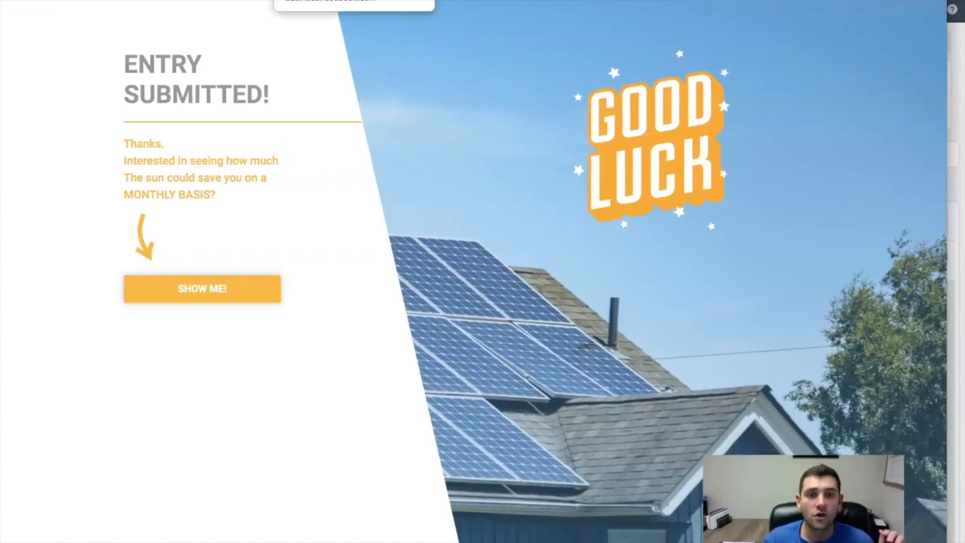
left_click(355, 0)
left_click(400, 0)
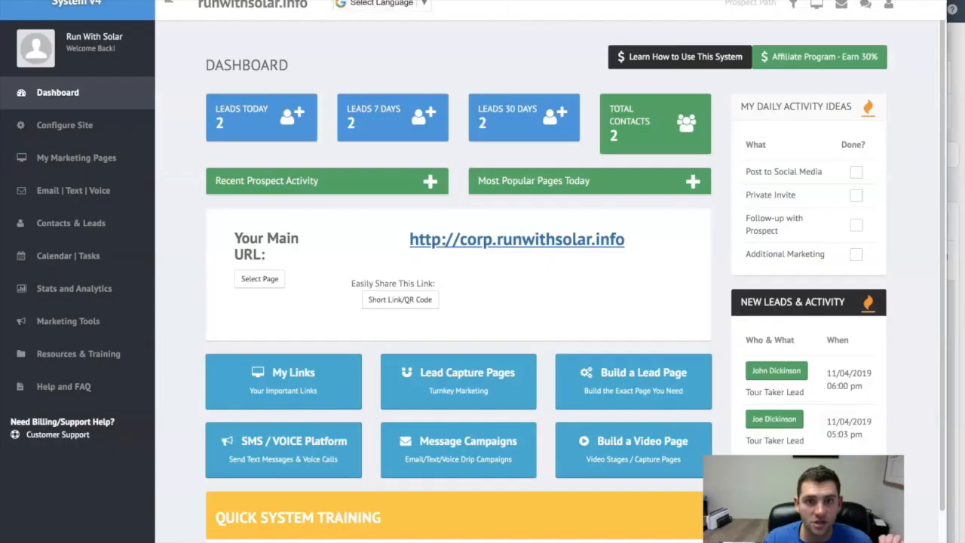
left_click(686, 0)
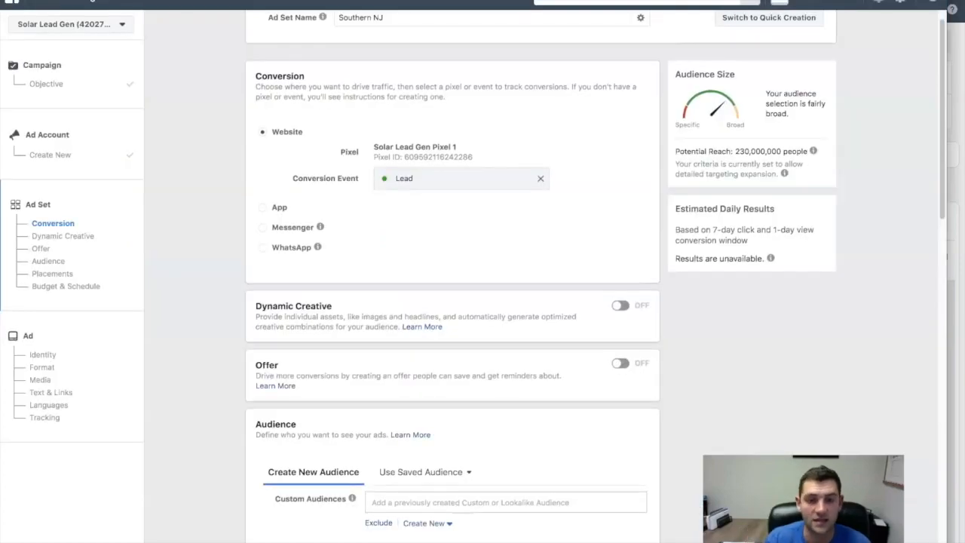
- Remove the default United States location from the ad set's audience
scroll(434, 202, "down", 1)
scroll(432, 200, "down", 3)
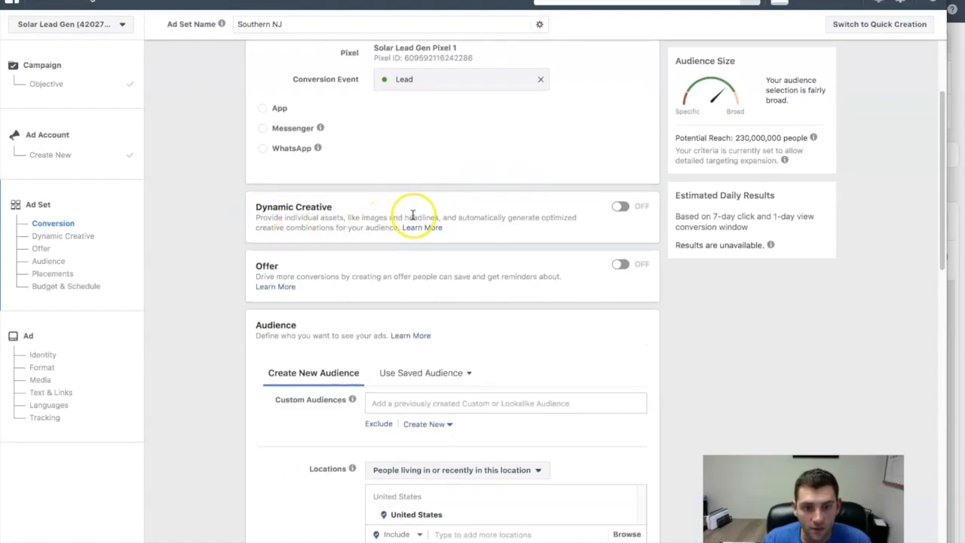
scroll(276, 272, "down", 5)
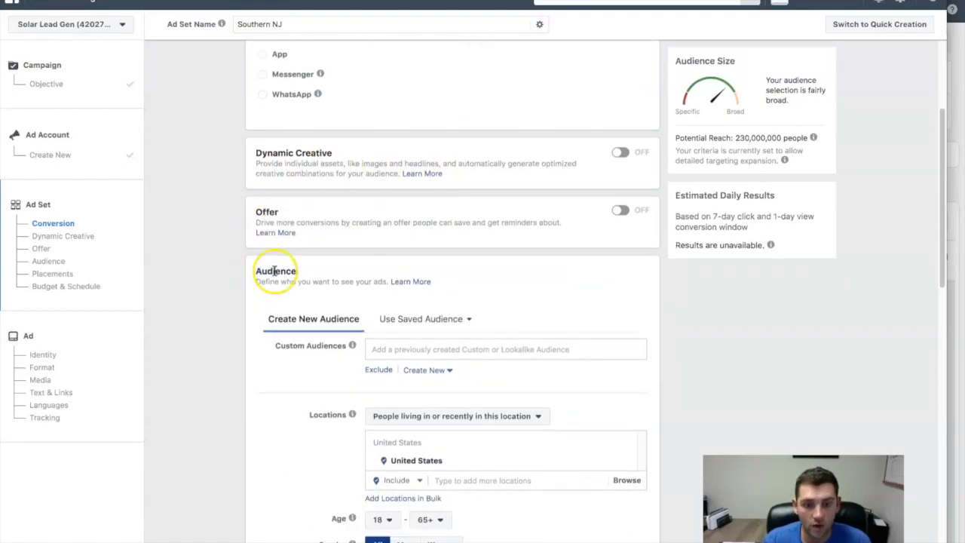
scroll(471, 245, "down", 3)
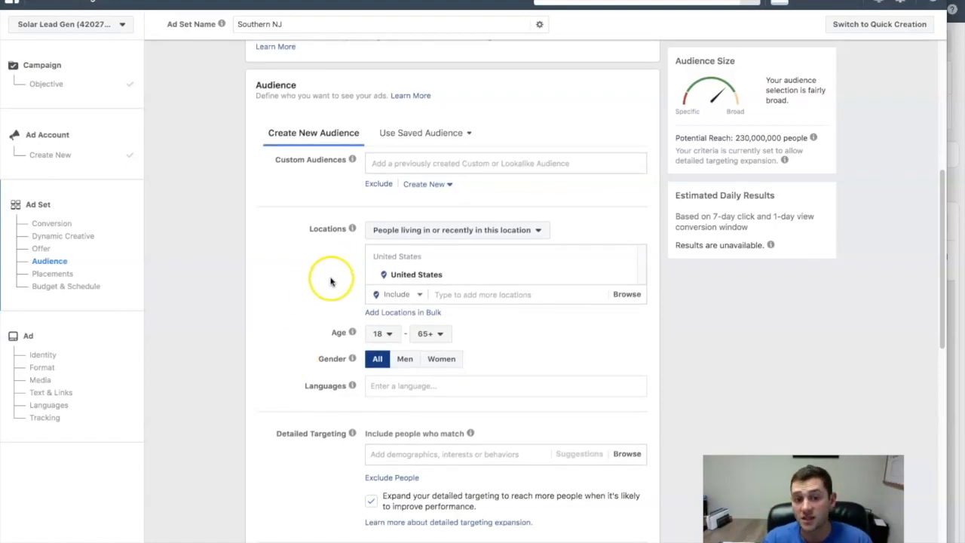
scroll(329, 280, "down", 1)
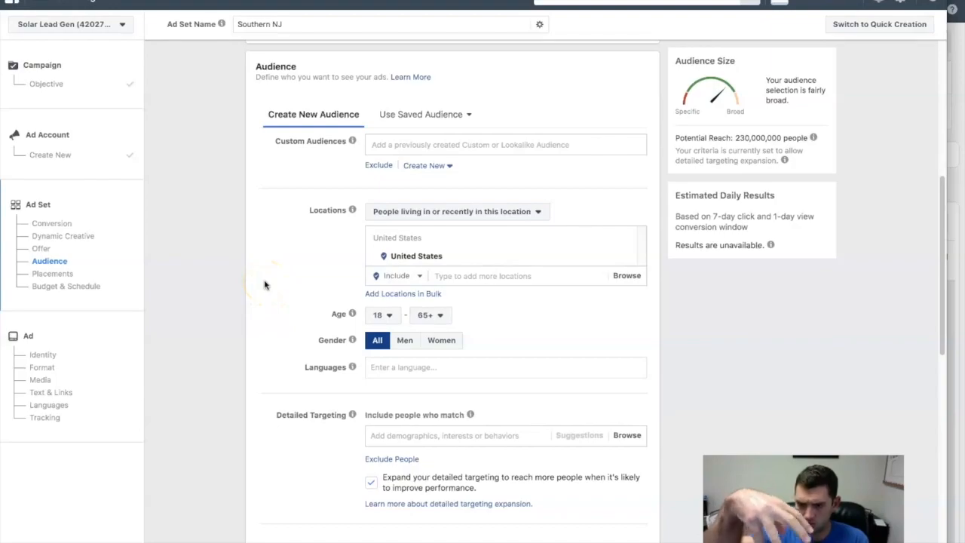
left_click(625, 257)
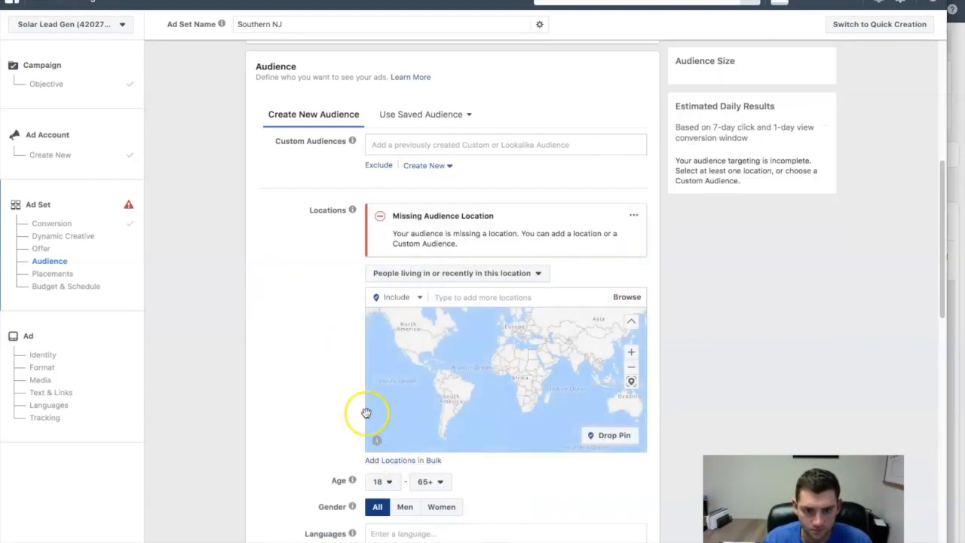
- Search the audience locations for "ocean city nj" and include Ocean Ave, Jersey City, New Jersey
scroll(286, 379, "down", 3)
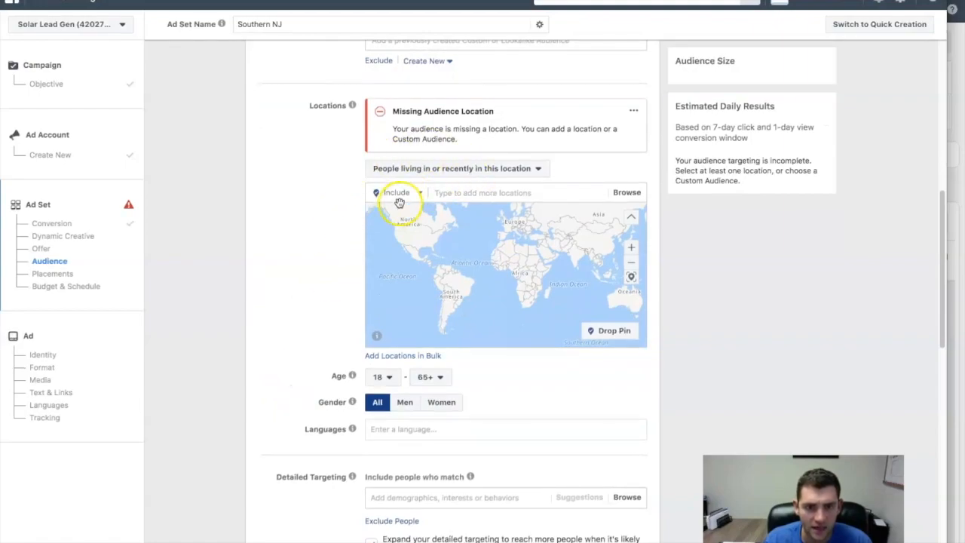
left_click(474, 193)
type("o")
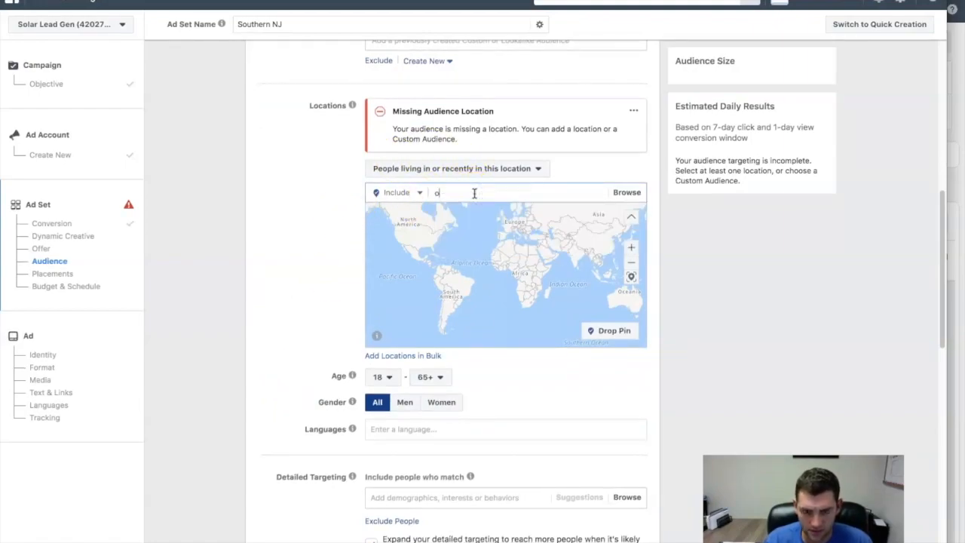
type("cean city njh")
key("BackSpace")
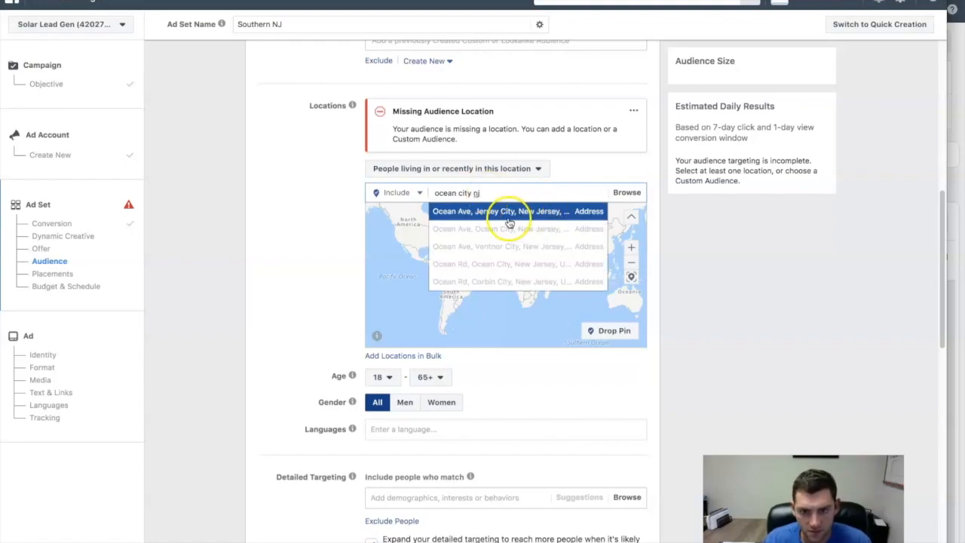
left_click(528, 211)
- Add the city of Ocean City, New Jersey to the audience locations
type("ocean city")
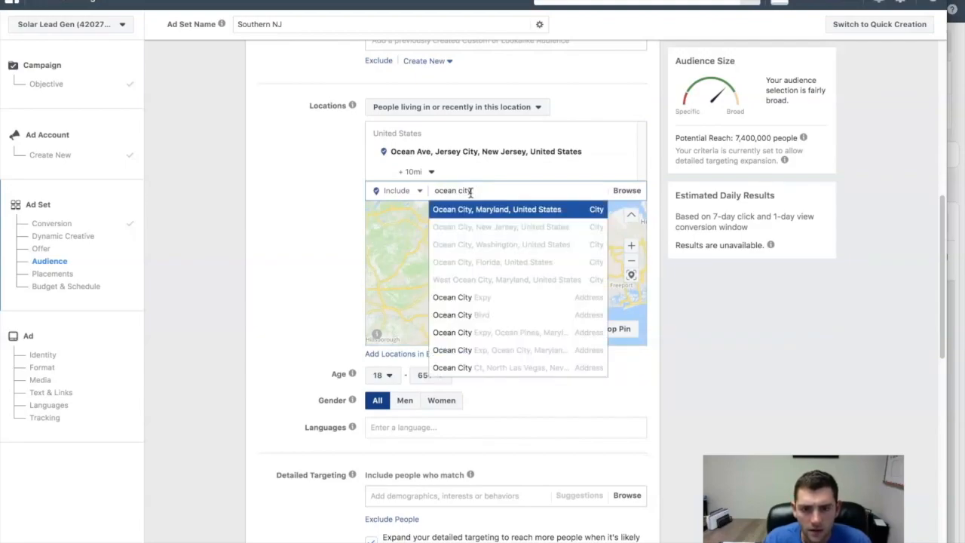
left_click(512, 227)
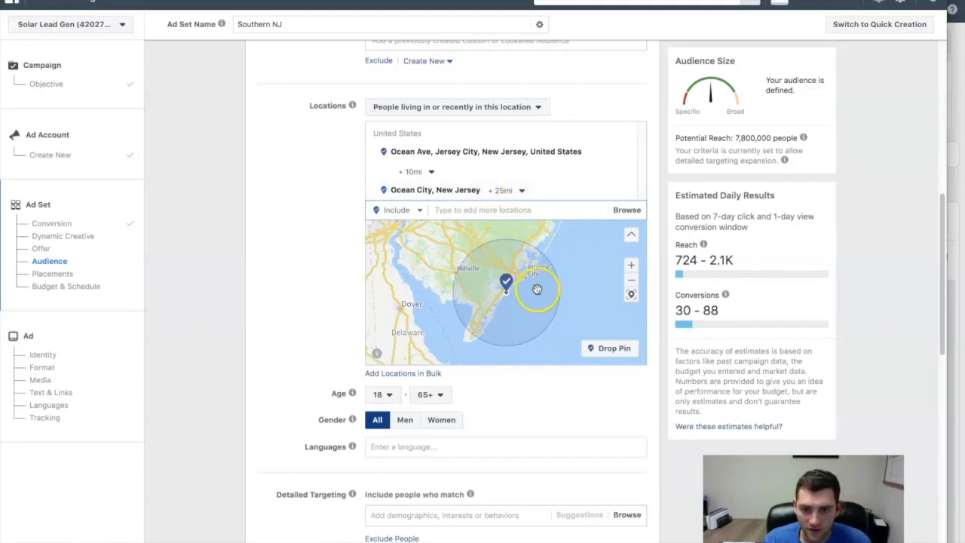
- Widen the radius around Ocean City to 50 miles, also trying 100 miles
left_click(519, 192)
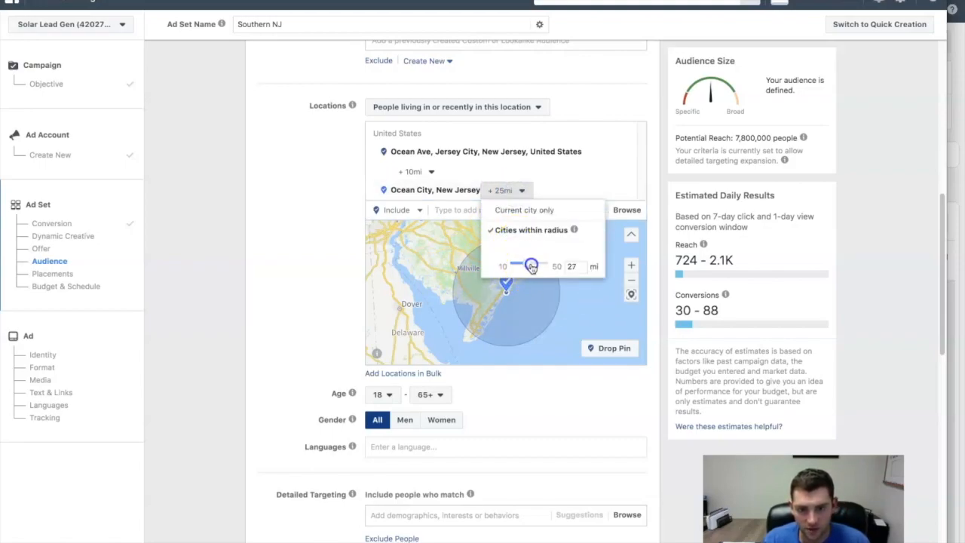
left_click_drag(535, 267, 536, 267)
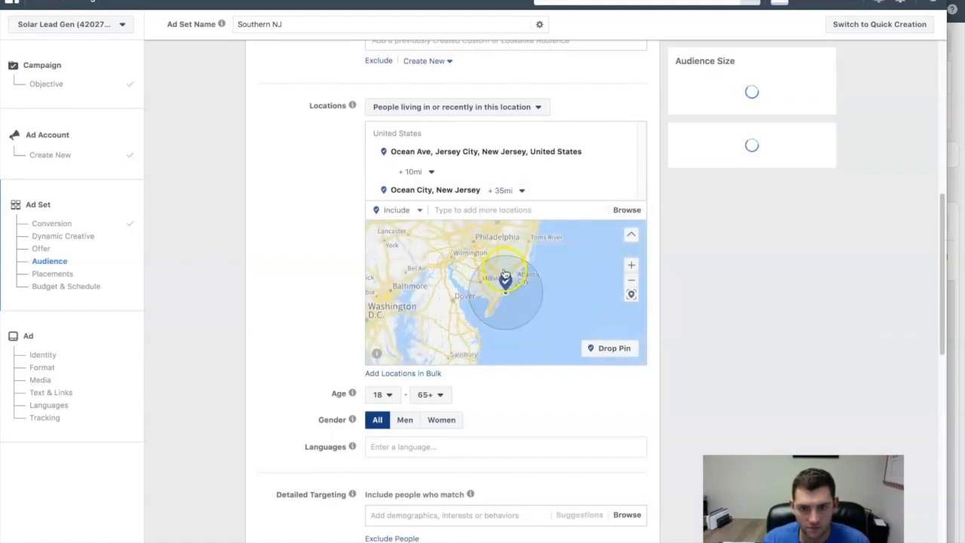
left_click(519, 193)
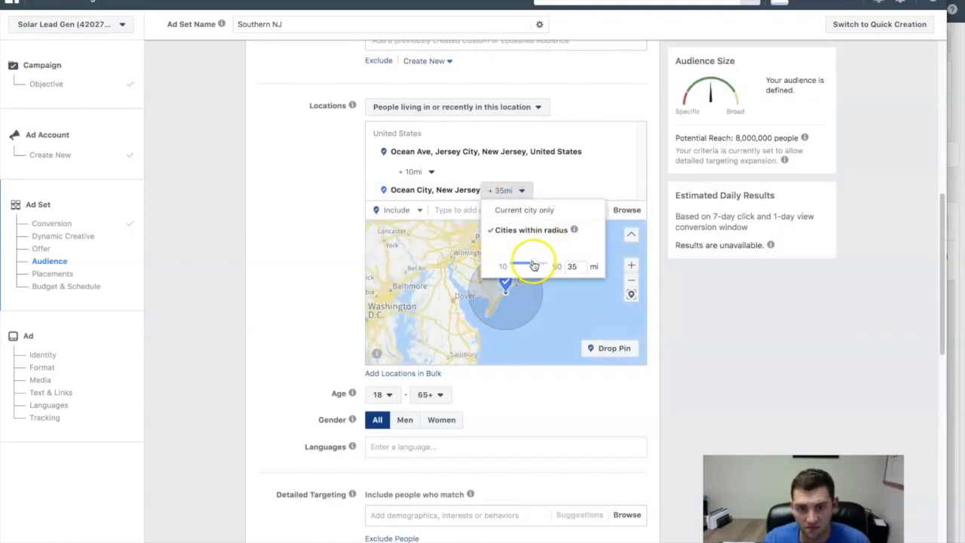
left_click_drag(552, 261, 554, 262)
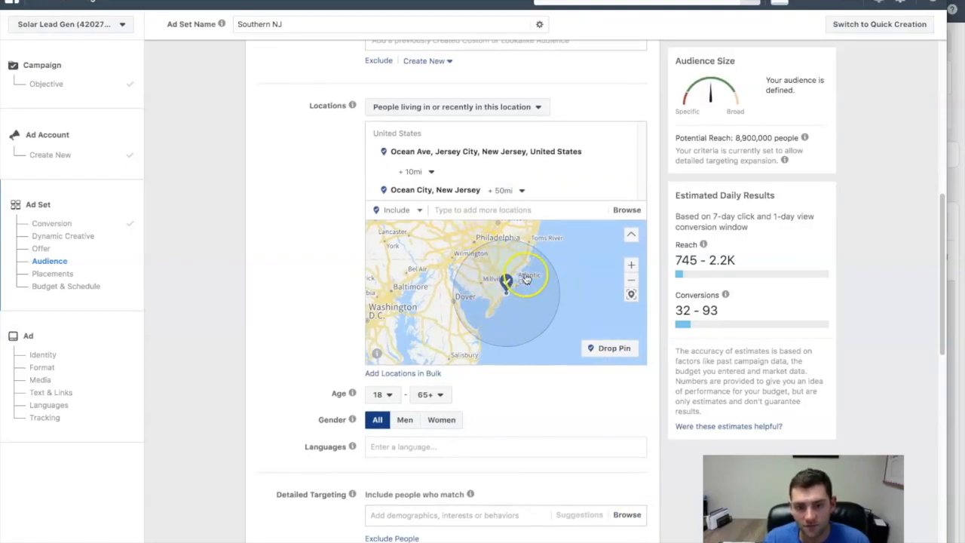
left_click(512, 191)
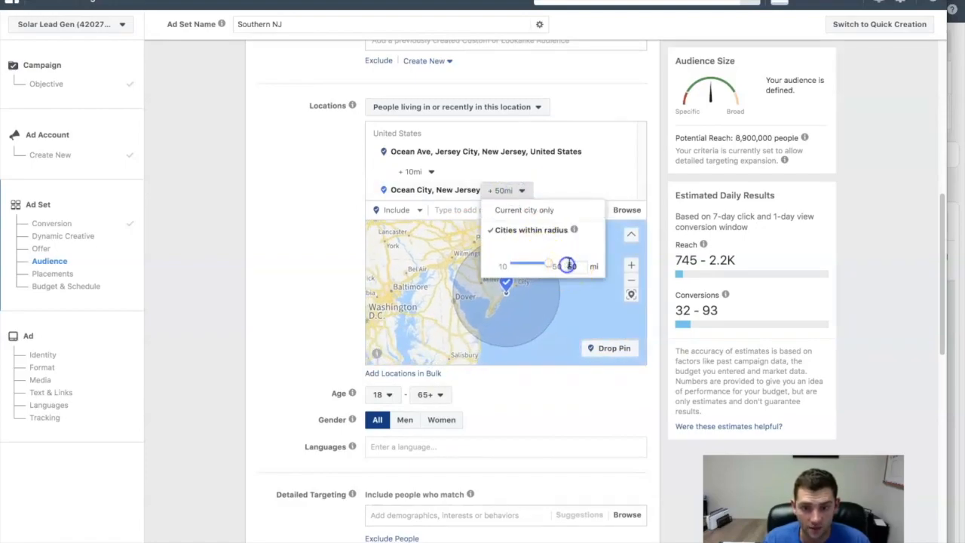
left_click(584, 307)
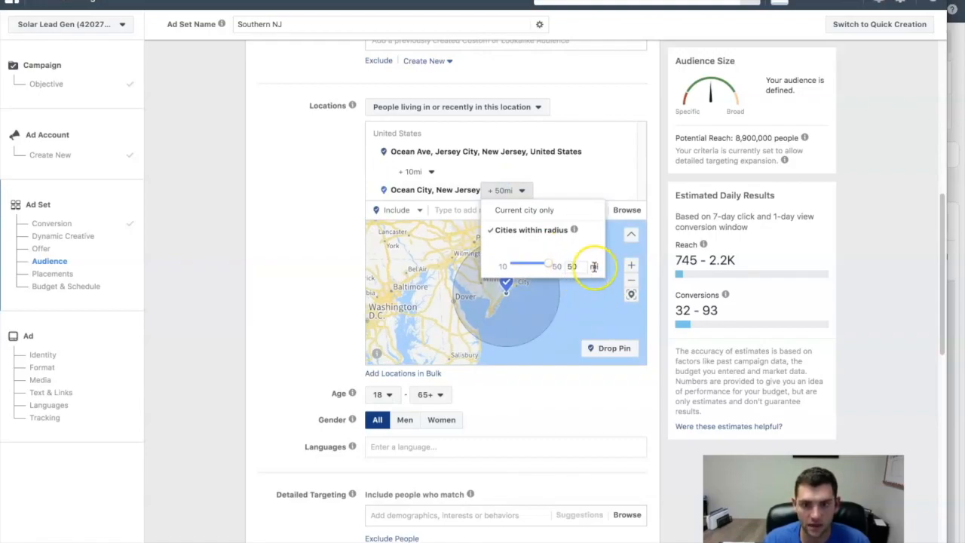
- Remove the Ocean Ave, Jersey City location from the audience
left_click(610, 161)
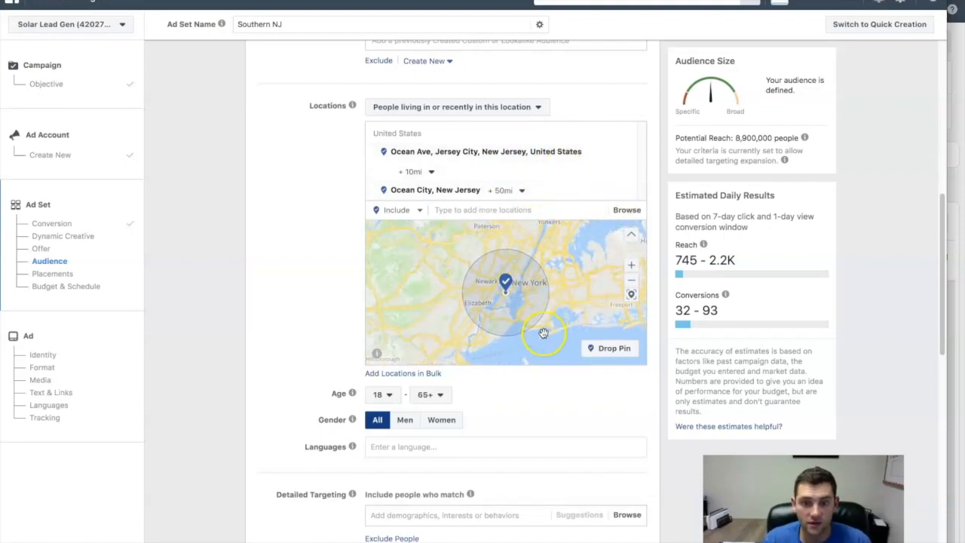
left_click(626, 152)
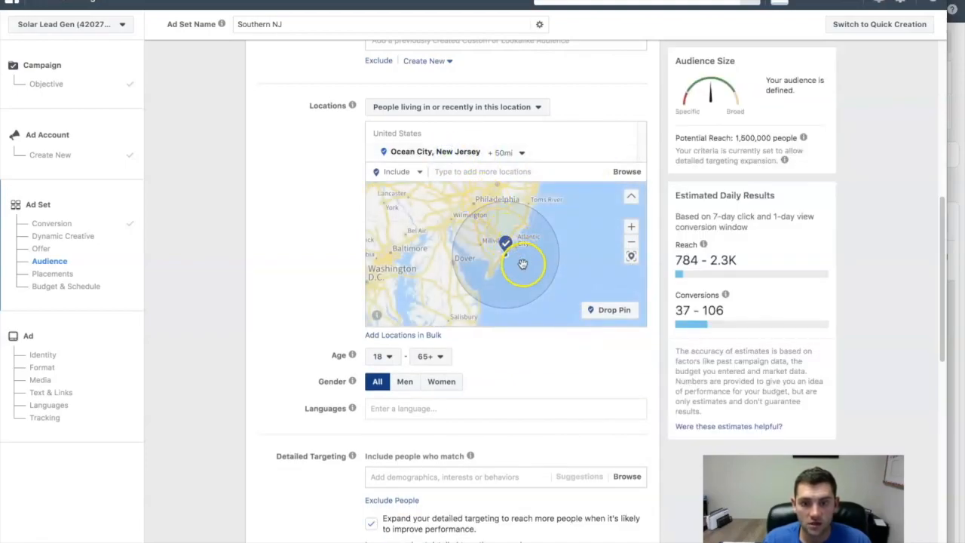
- Try adding Trenton, New Jersey with a 50-mile radius, compare its coverage with Ocean City on the map, and remove it again
left_click_drag(430, 312, 401, 297)
left_click_drag(408, 226, 385, 278)
left_click_drag(461, 220, 511, 245)
left_click(462, 173)
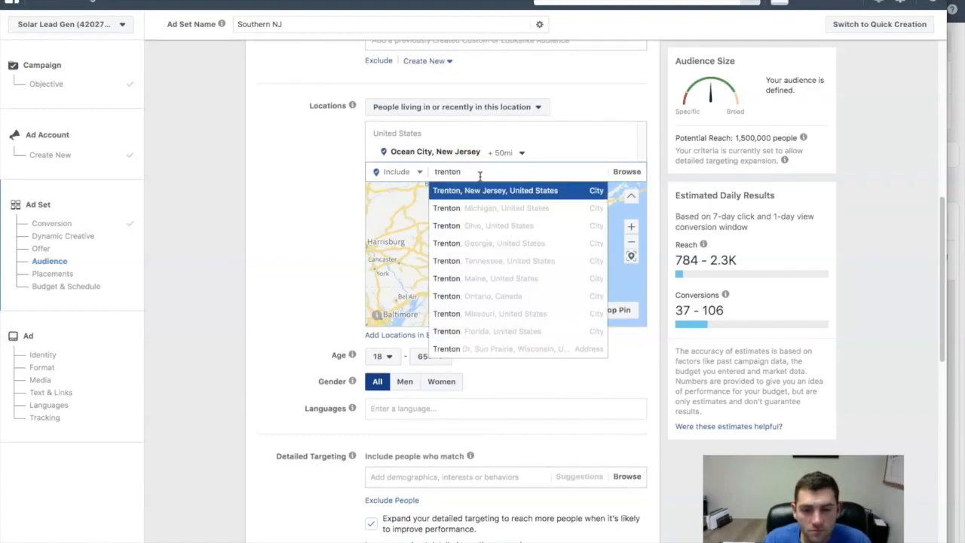
left_click(526, 193)
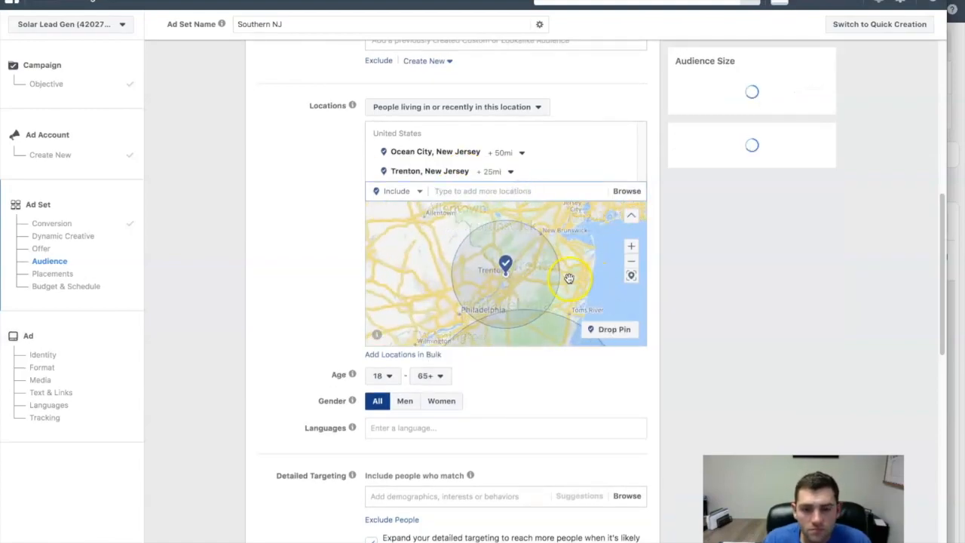
left_click(510, 171)
left_click_drag(513, 246, 555, 244)
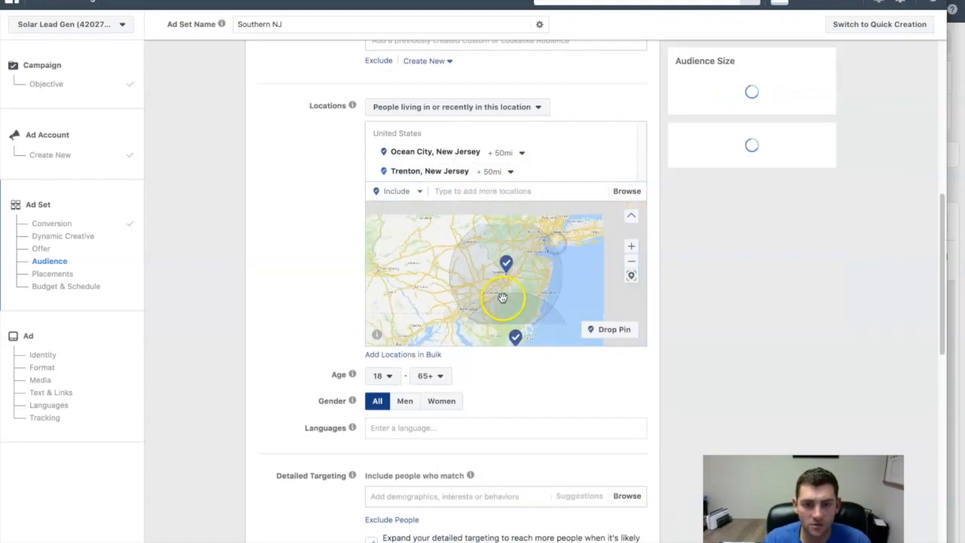
left_click_drag(590, 294, 600, 253)
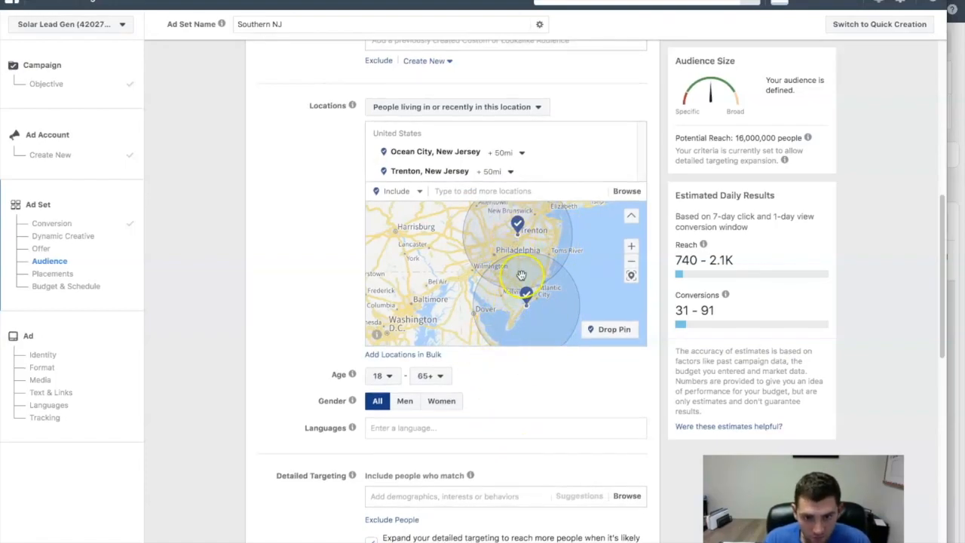
left_click(627, 171)
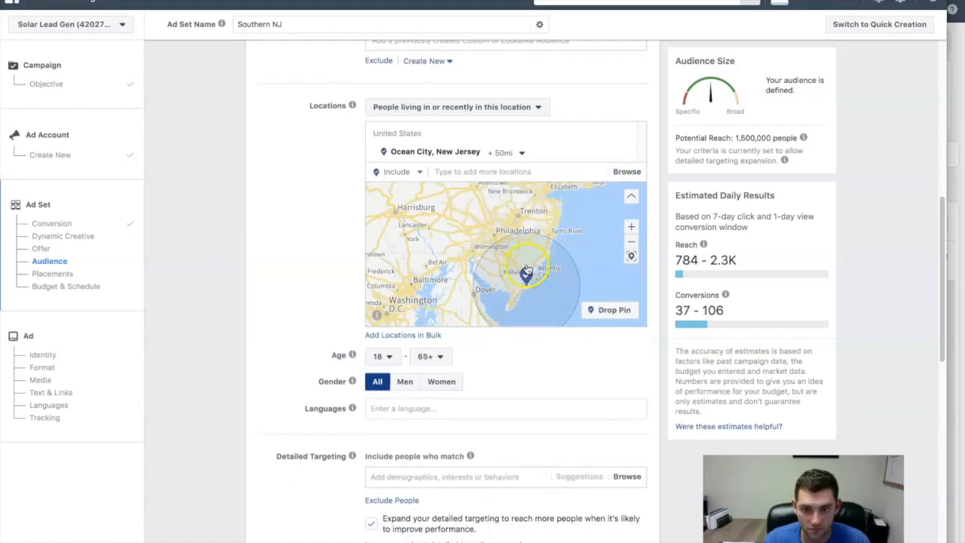
- Restrict the audience's language to English (All)
left_click(408, 412)
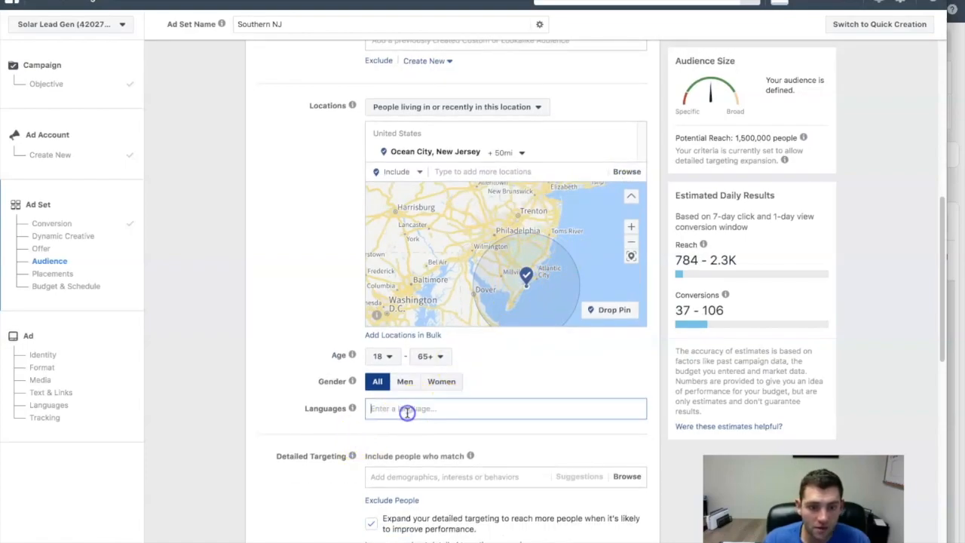
type("engli")
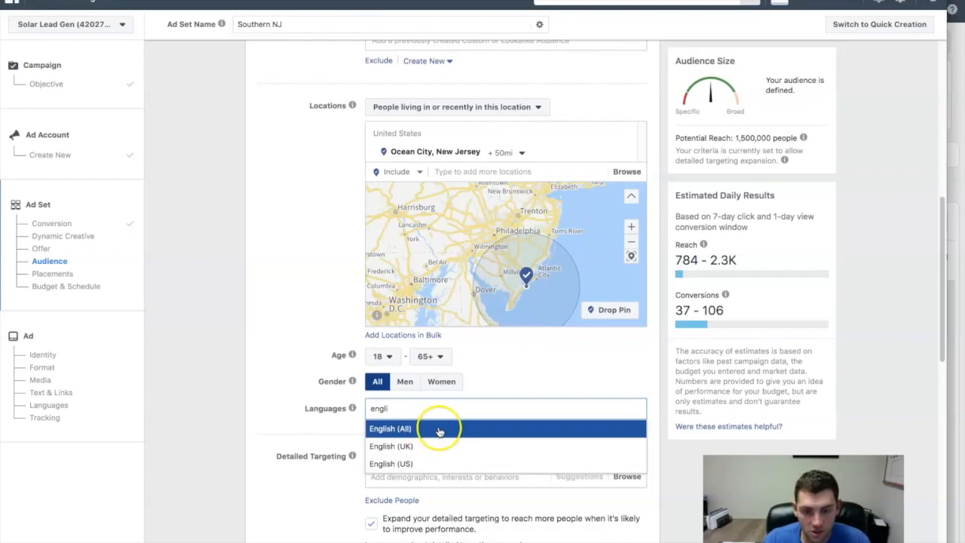
left_click(437, 428)
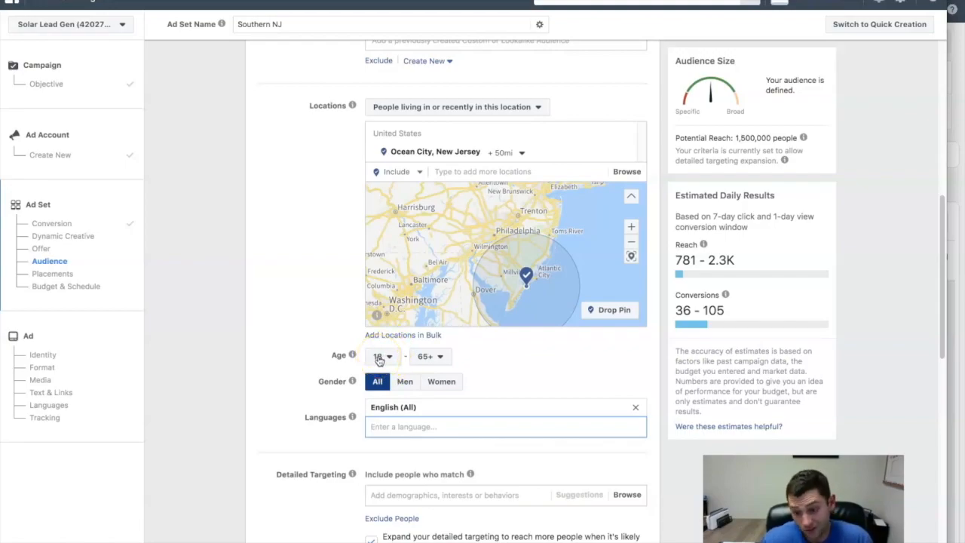
- Set the audience's minimum age to 24
left_click(379, 359)
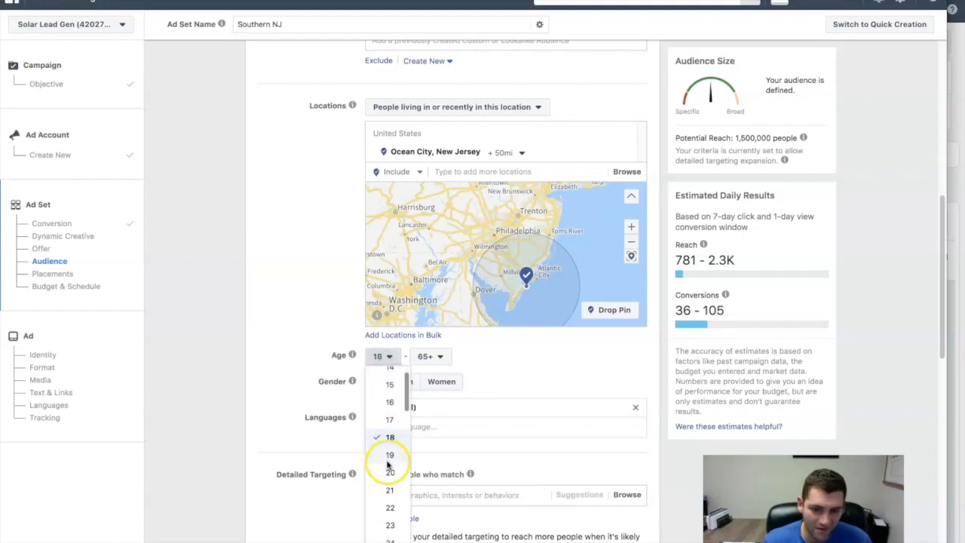
scroll(388, 475, "down", 2)
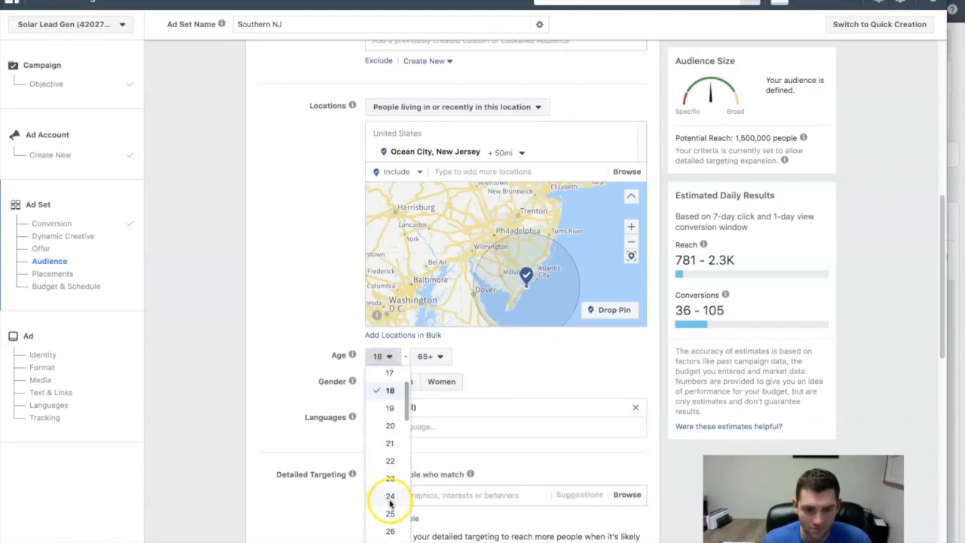
left_click(391, 496)
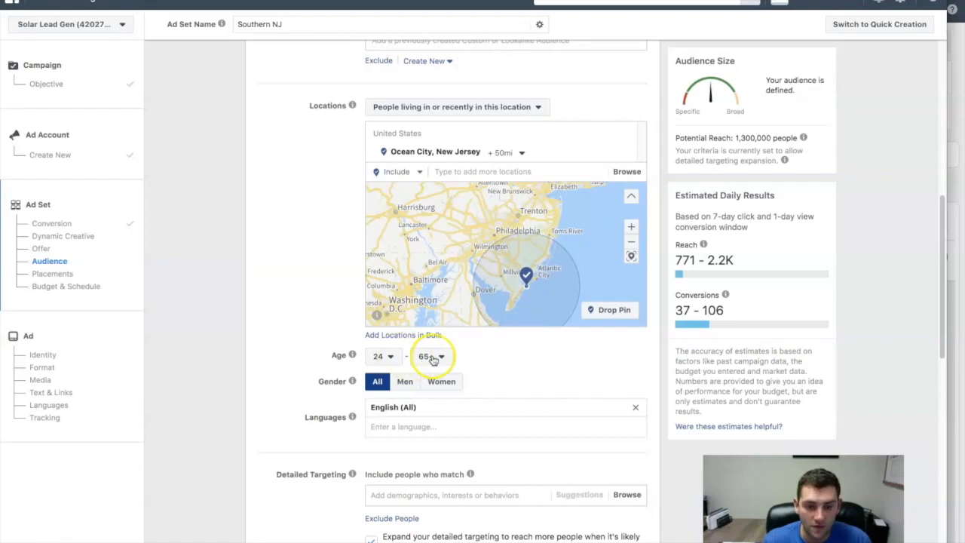
scroll(452, 360, "down", 1)
scroll(490, 363, "down", 3)
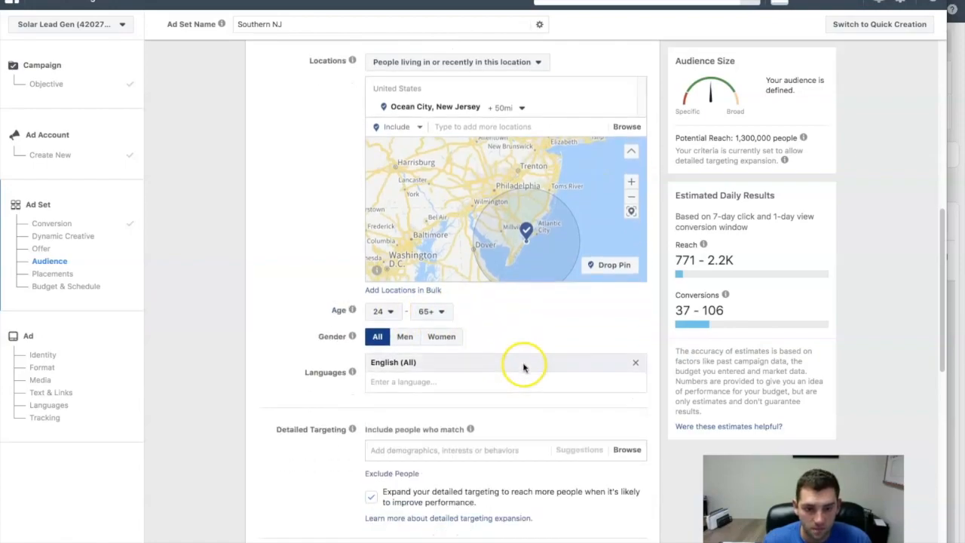
- Add the homeowner interest to the audience's detailed targeting
scroll(323, 345, "up", 1)
scroll(324, 317, "up", 1)
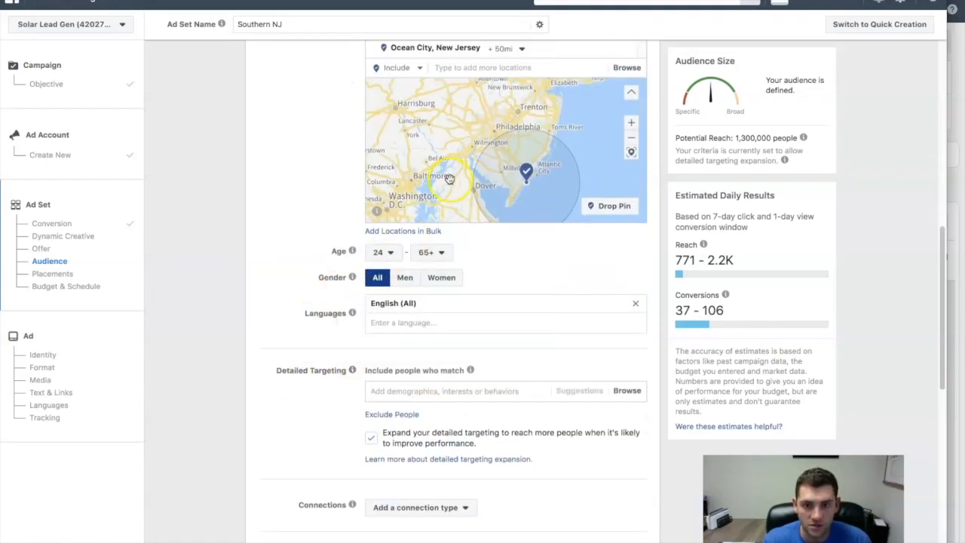
scroll(308, 323, "down", 1)
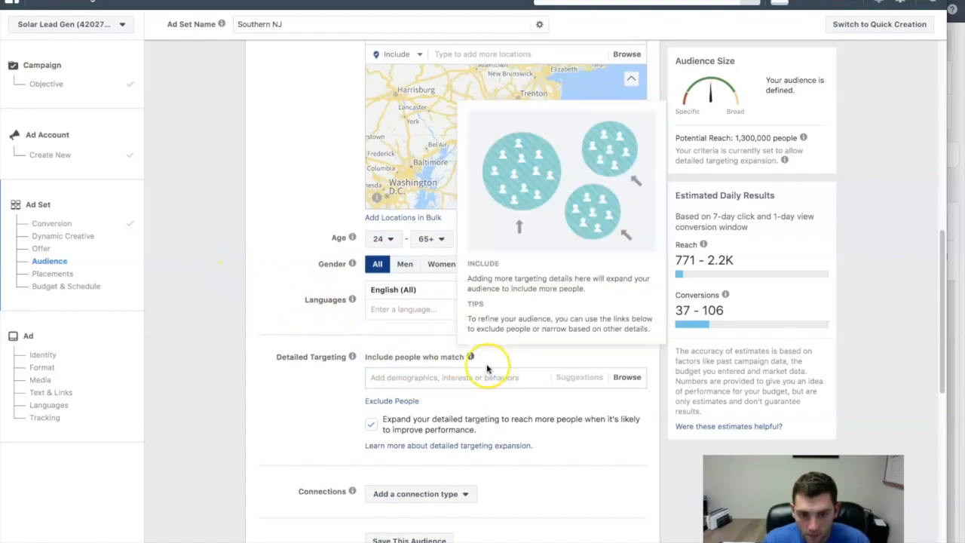
scroll(382, 381, "down", 1)
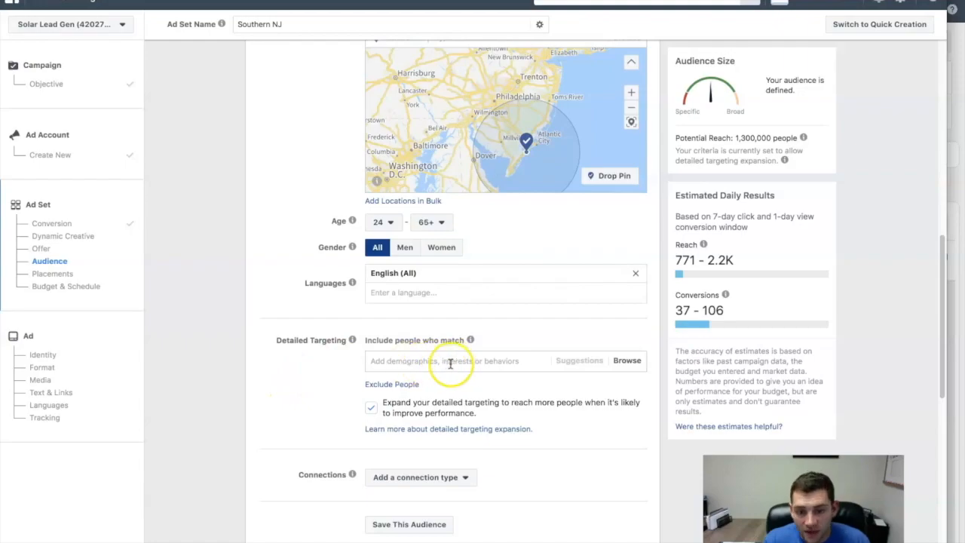
mouse_move(782, 147)
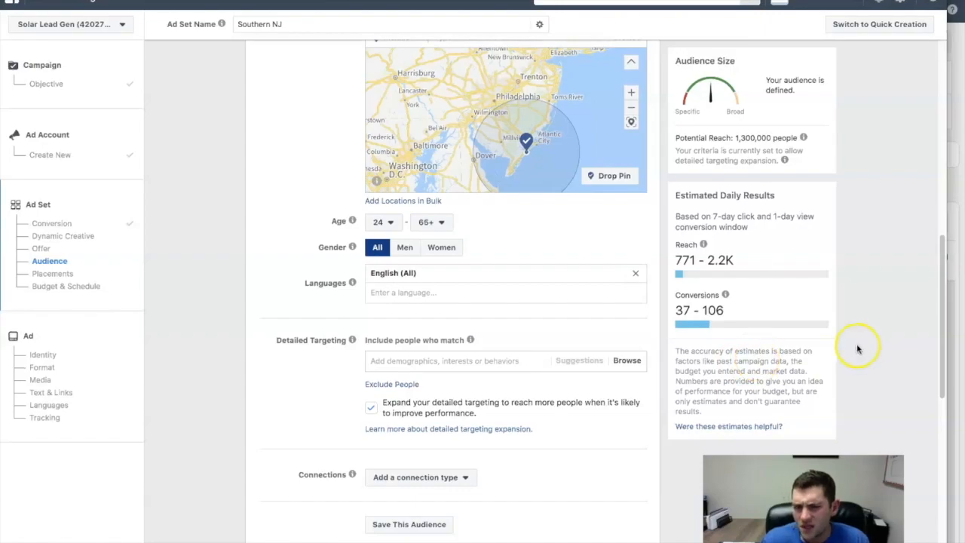
scroll(865, 364, "down", 1)
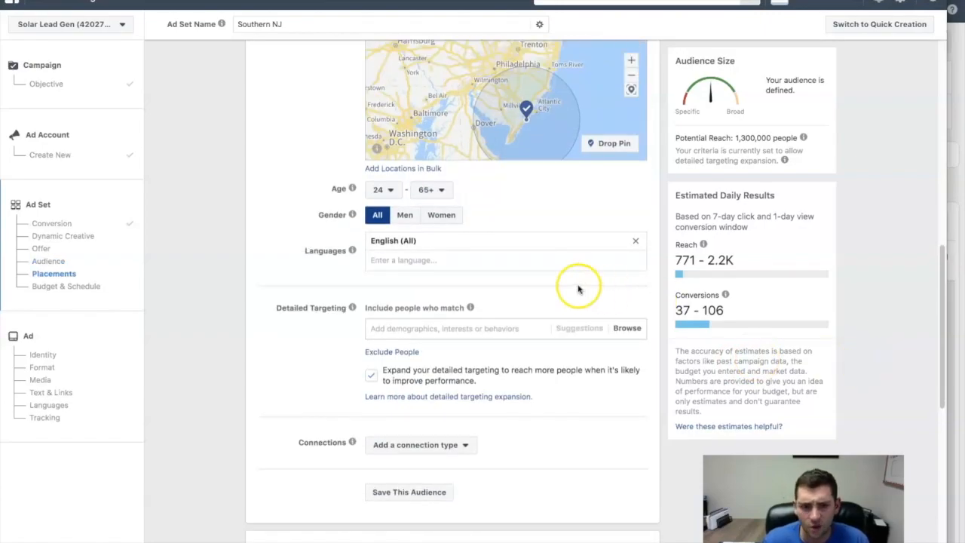
left_click(408, 328)
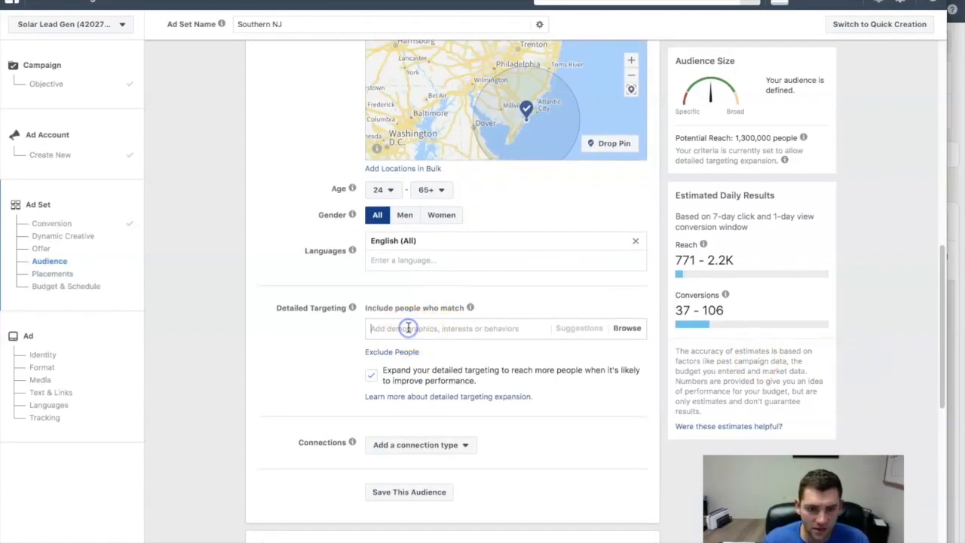
type("how")
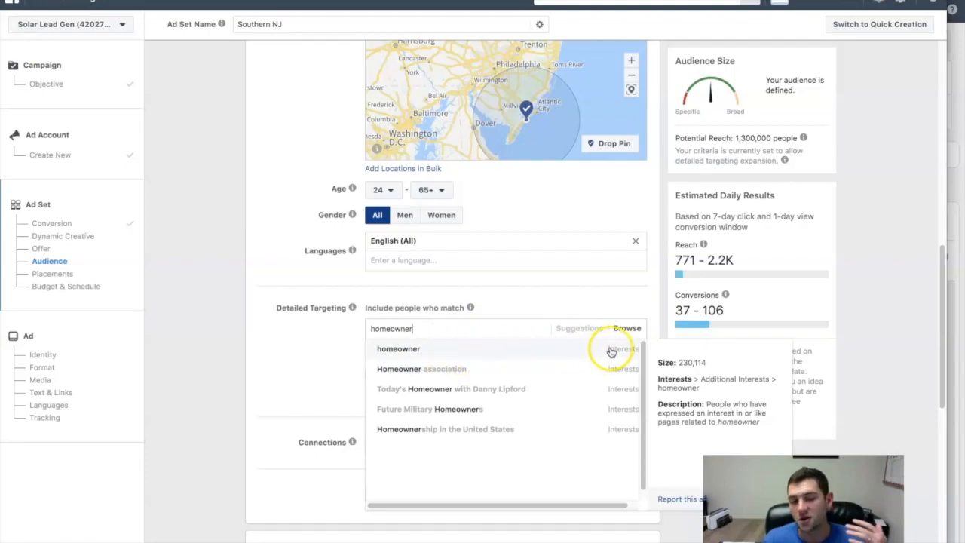
left_click(475, 350)
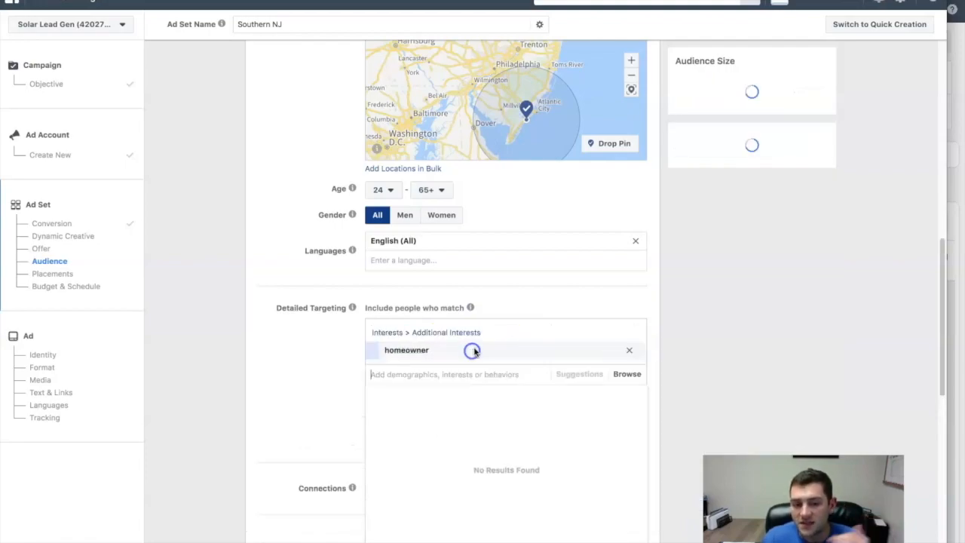
left_click(320, 371)
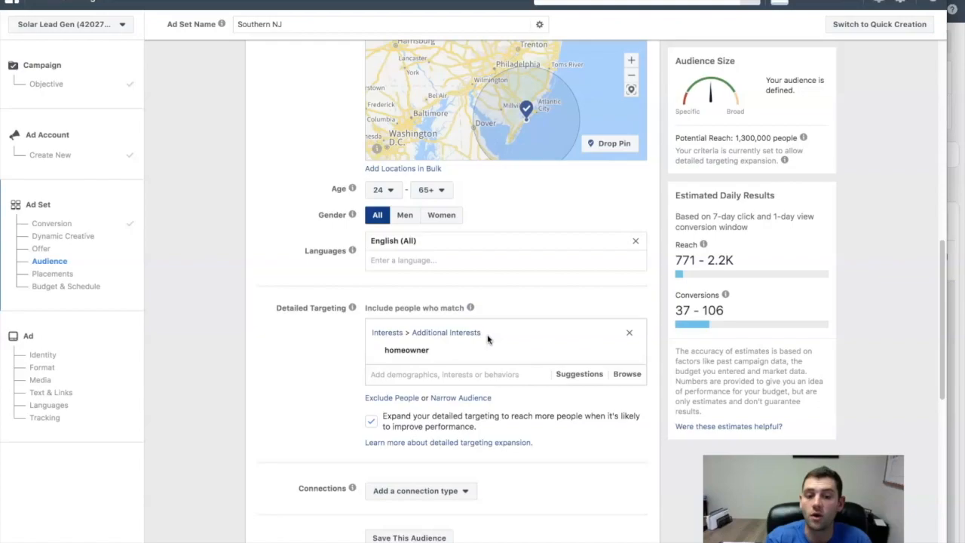
- Review the homeowner interest's details and the potential reach, and remove that interest from the detailed targeting
mouse_move(408, 349)
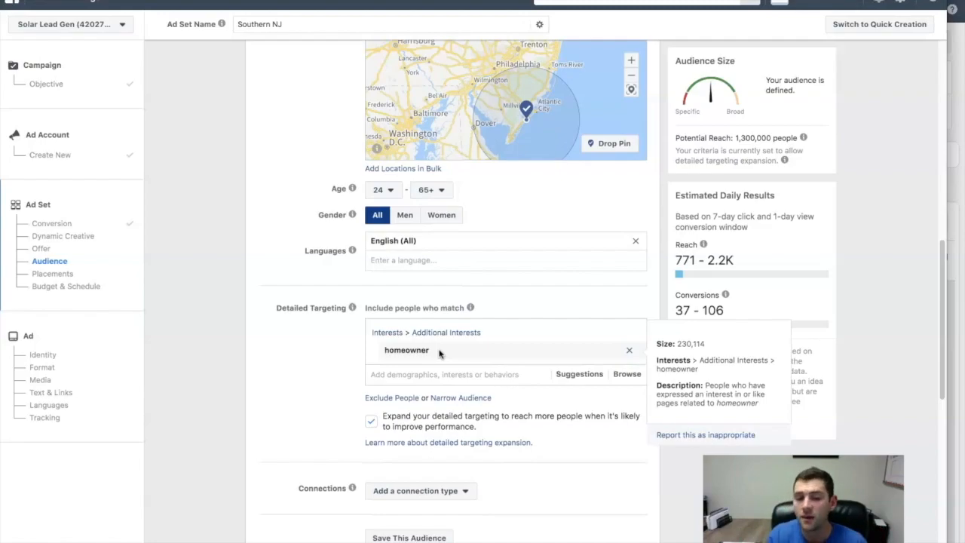
left_click(436, 350)
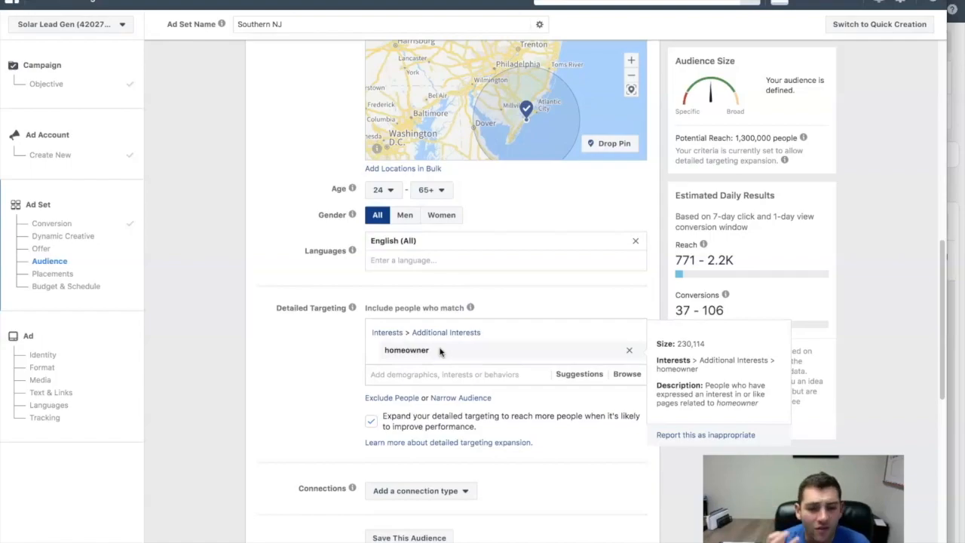
left_click(277, 380)
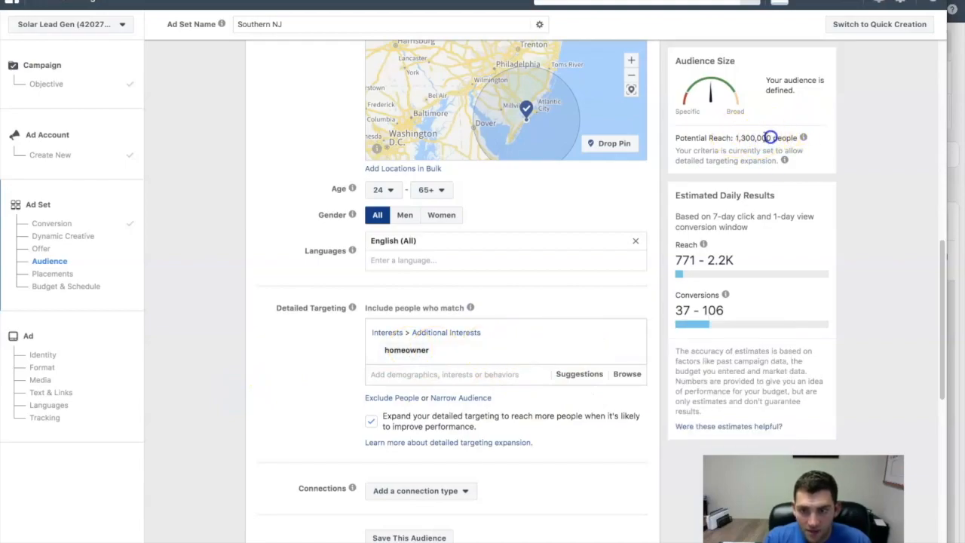
left_click(631, 350)
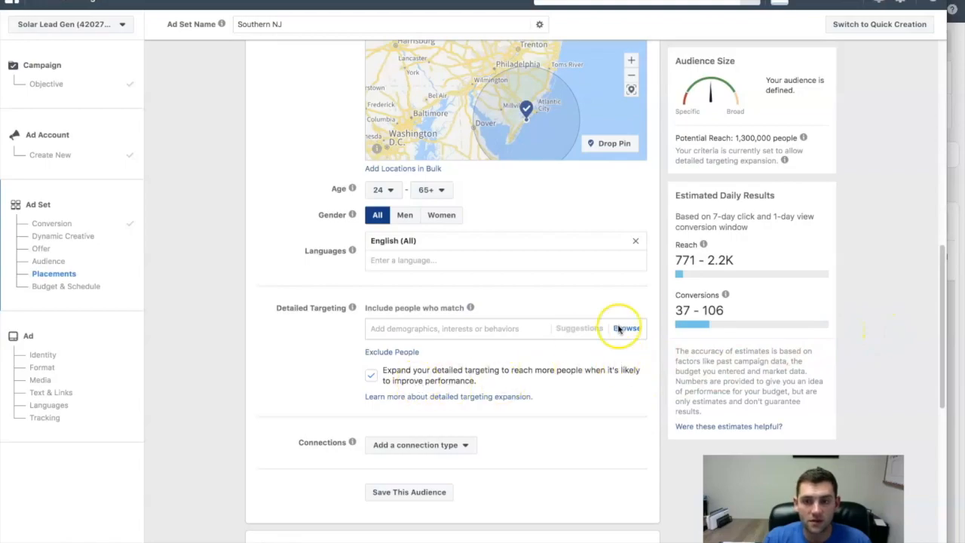
- Include people interested in homeowner in the detailed targeting again and check the audience's potential reach
left_click(438, 328)
type("hom")
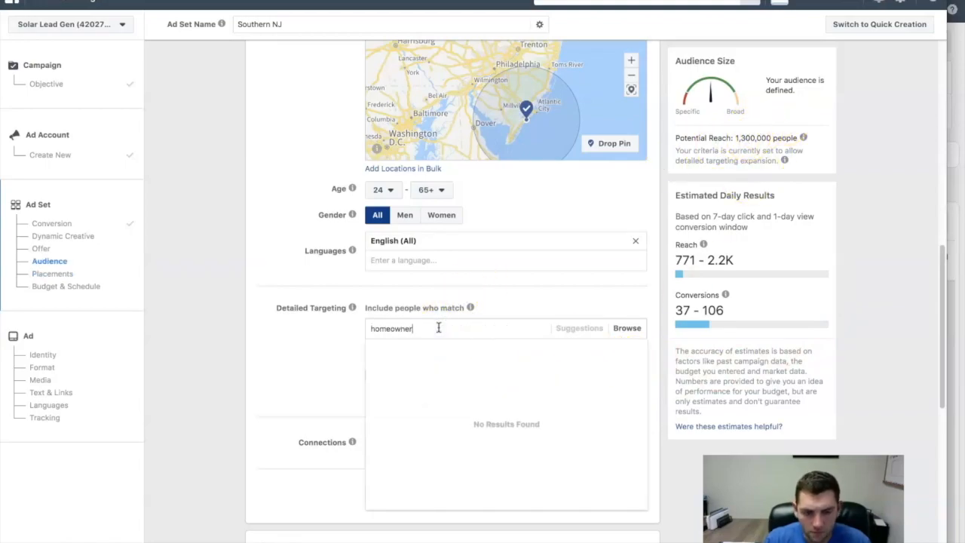
type("eowner")
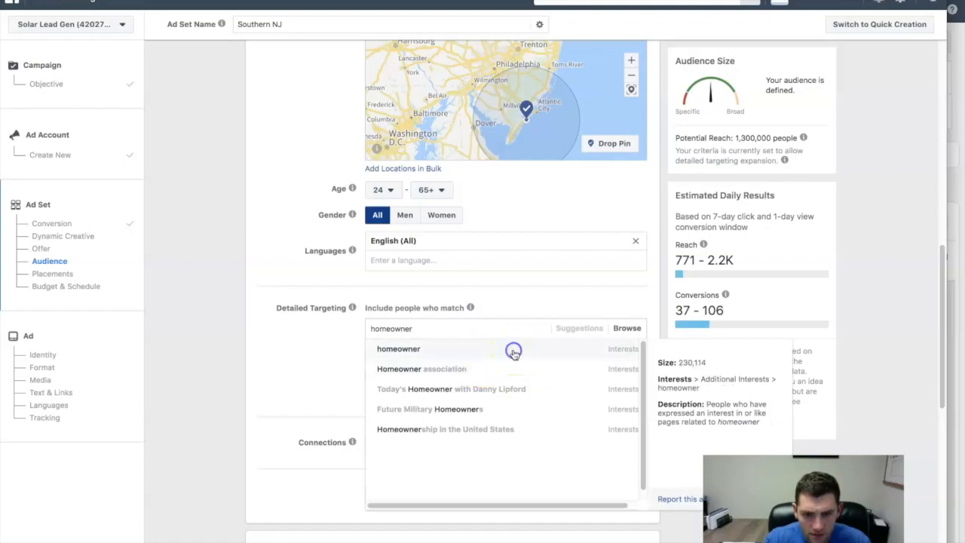
left_click(513, 351)
left_click(248, 370)
mouse_move(784, 160)
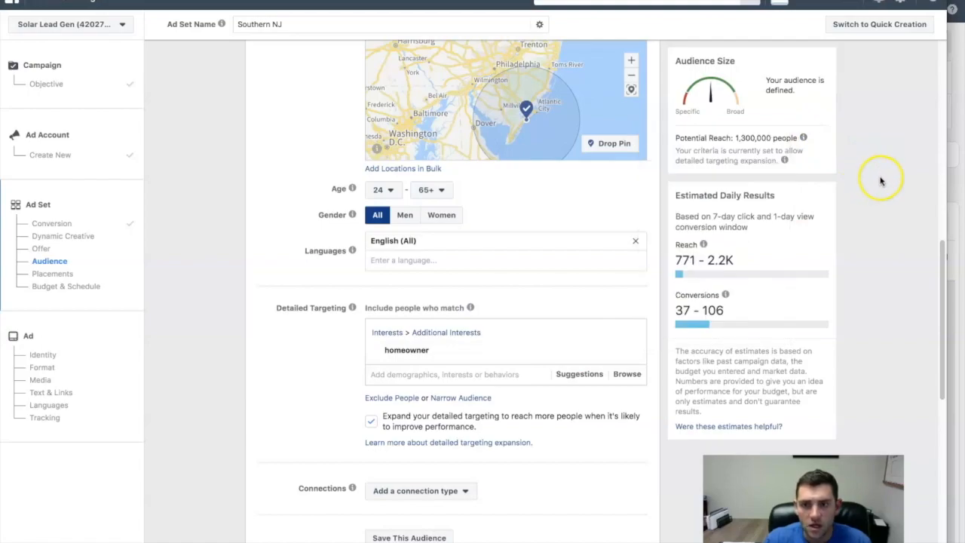
double_click(756, 138)
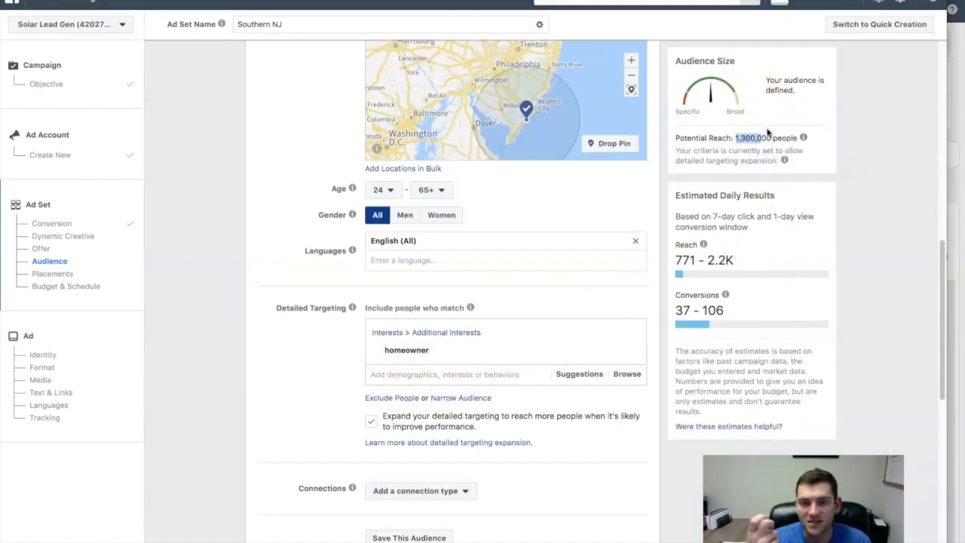
left_click(284, 411)
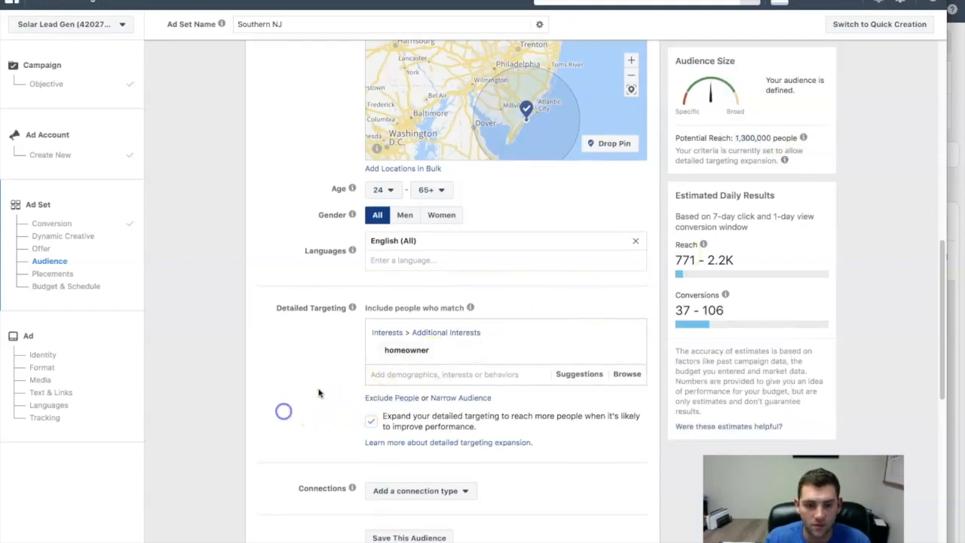
- Add the suggested interests Home improvement, First-time buyer and New House to the detailed targeting and check the potential reach
left_click(575, 376)
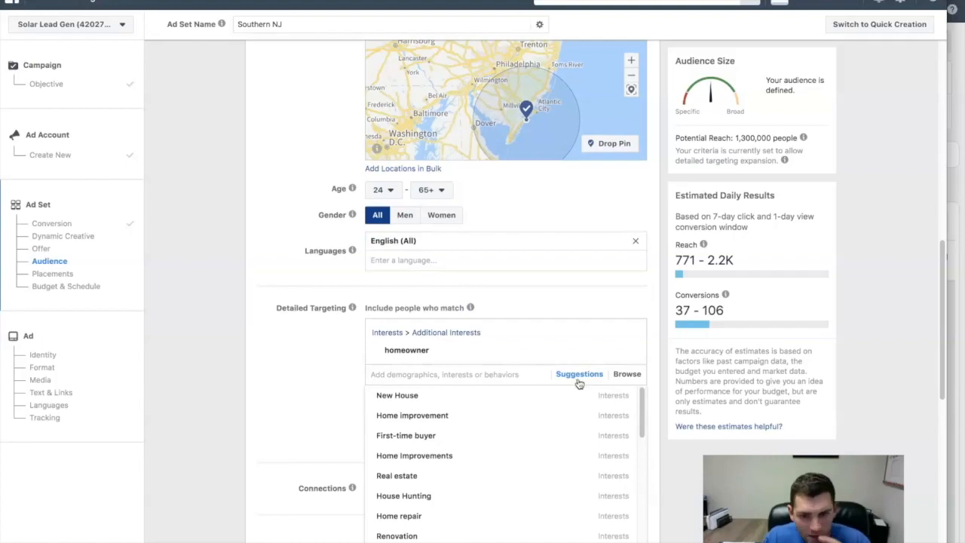
mouse_move(567, 415)
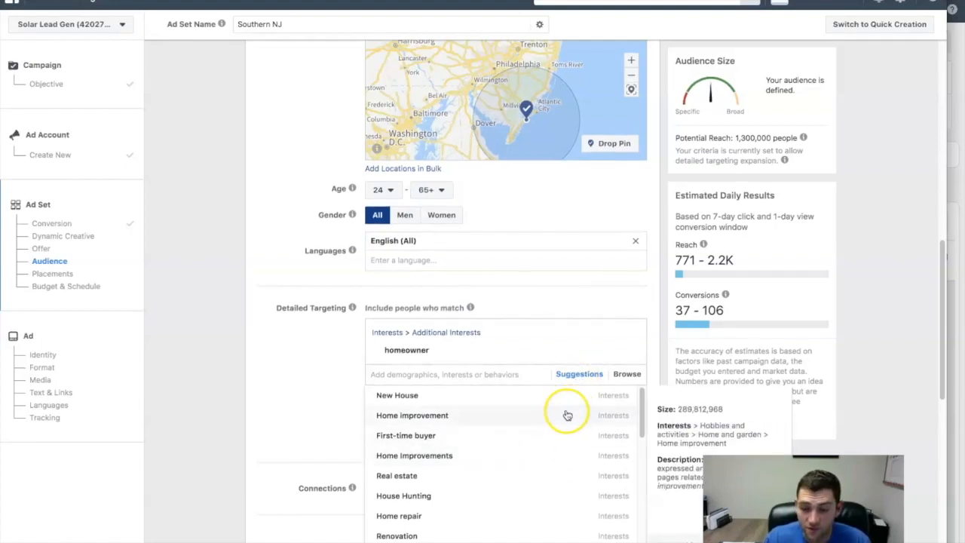
mouse_move(467, 401)
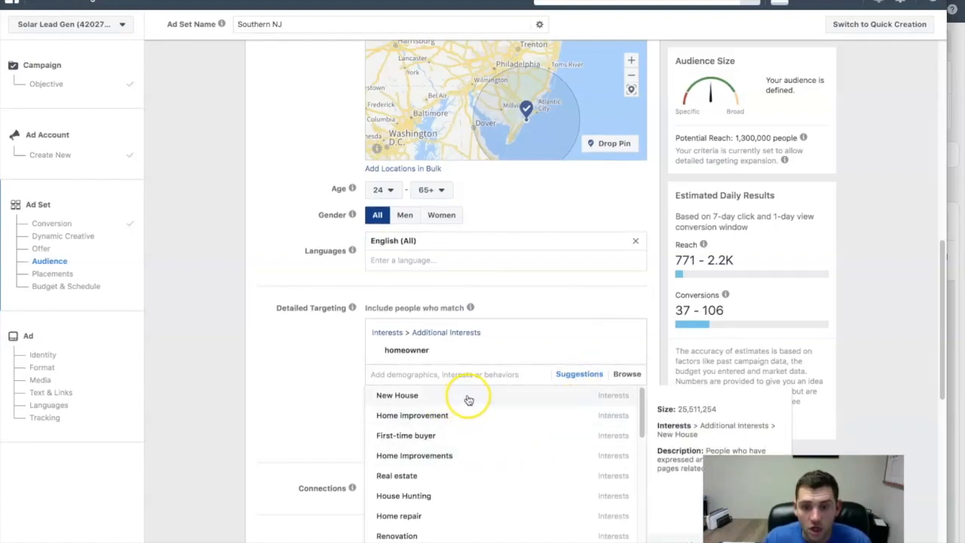
left_click(454, 416)
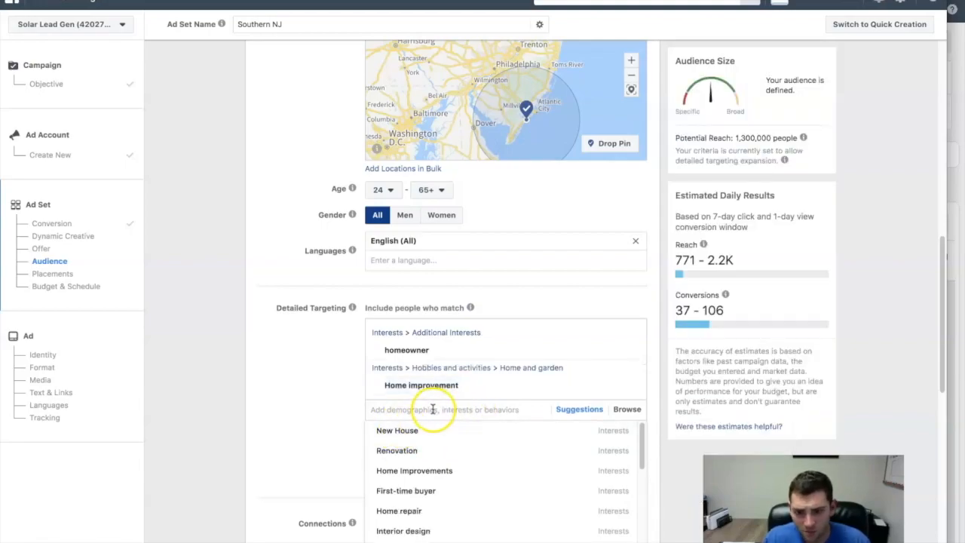
left_click(420, 490)
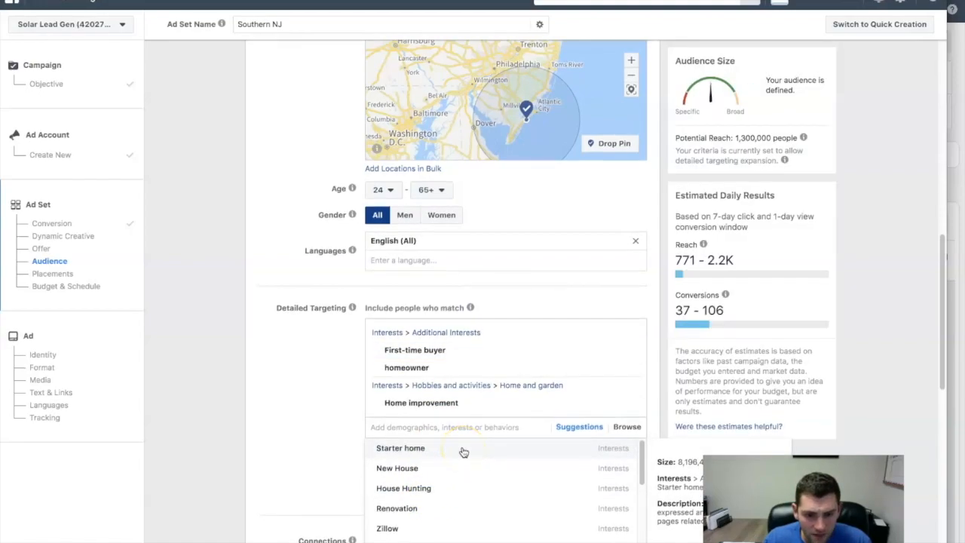
left_click(448, 473)
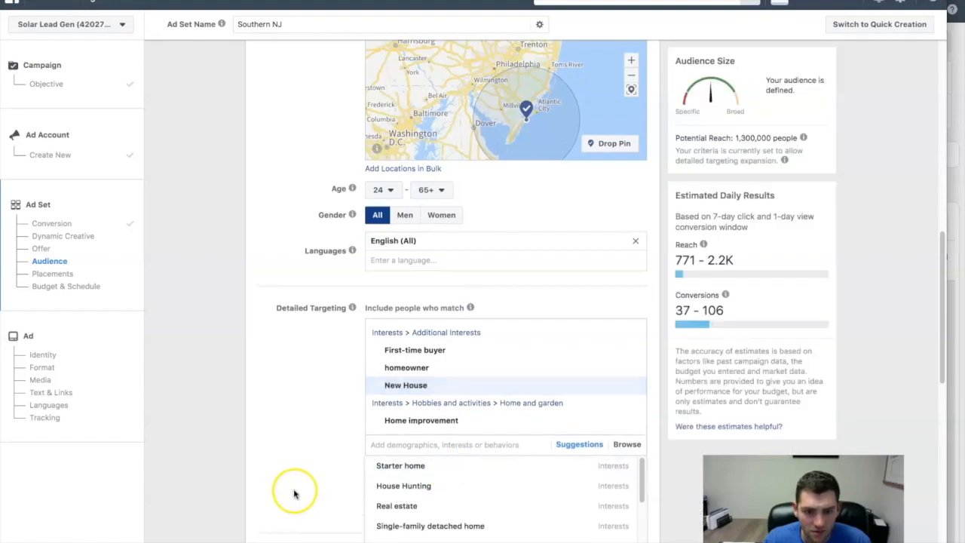
scroll(292, 491, "down", 1)
scroll(291, 492, "down", 1)
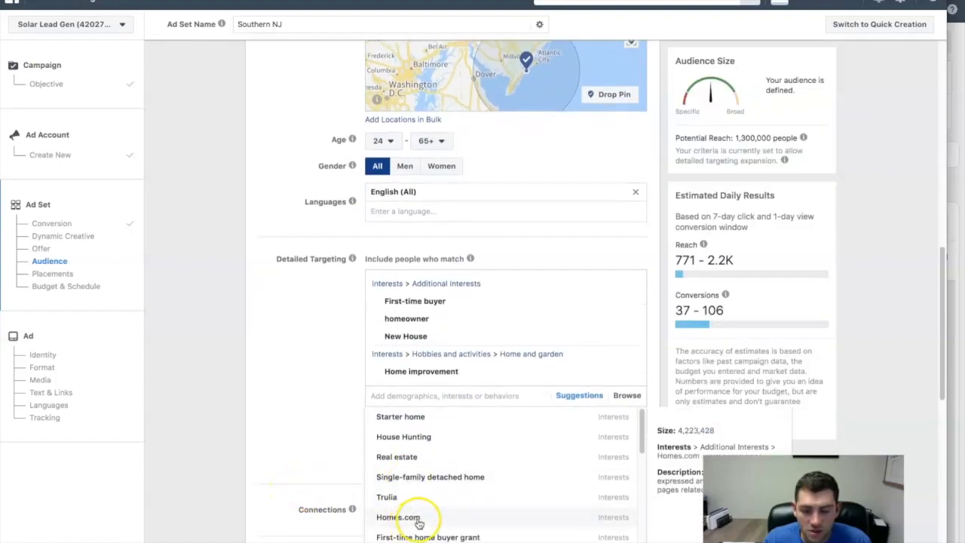
left_click(318, 438)
left_click_drag(734, 139, 797, 139)
left_click(811, 139)
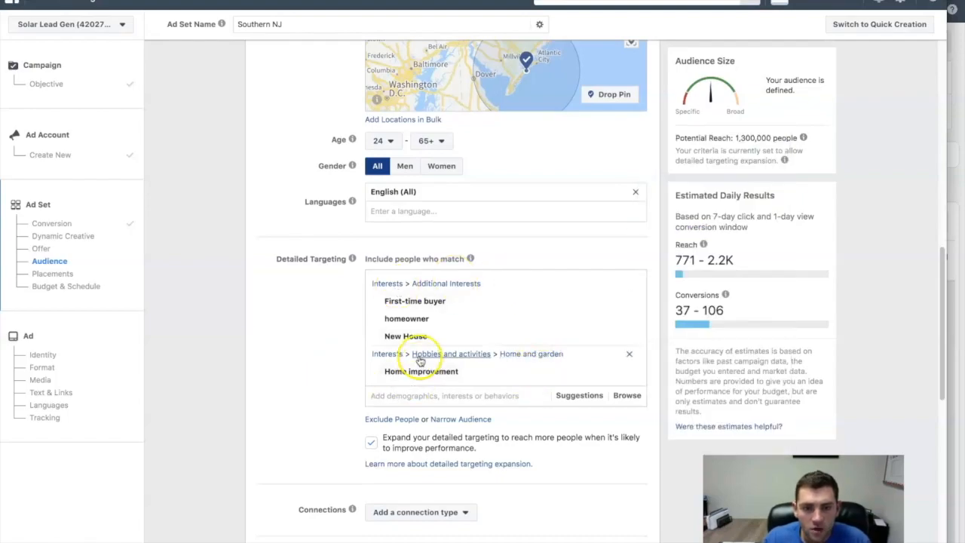
- Review the detailed targeting expansion option, switching it off and back on
scroll(261, 334, "down", 1)
scroll(269, 329, "up", 1)
scroll(302, 365, "down", 1)
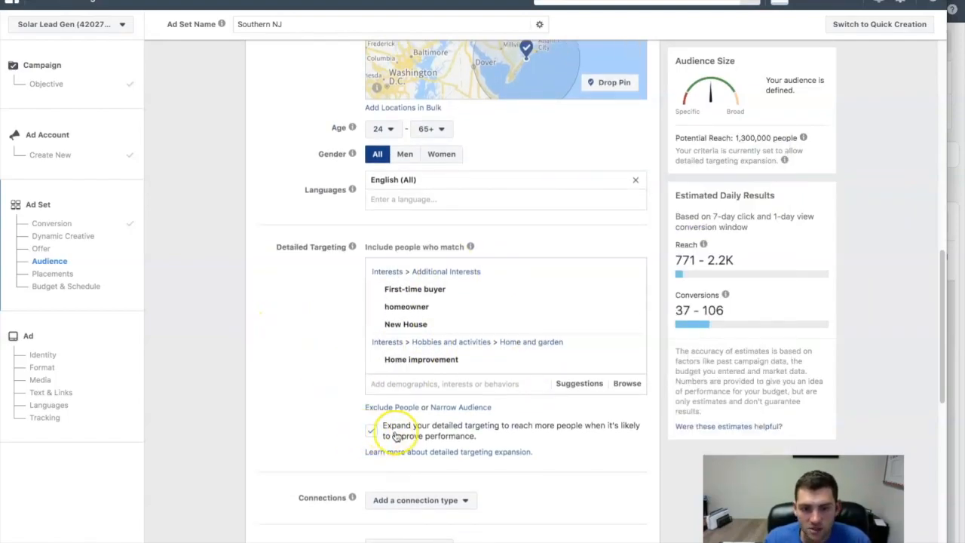
scroll(441, 436, "down", 1)
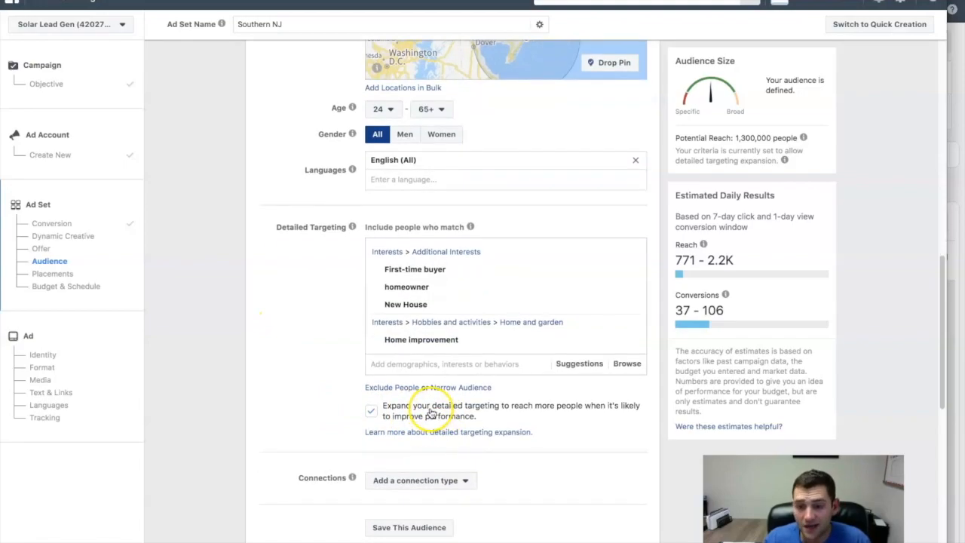
scroll(432, 413, "down", 1)
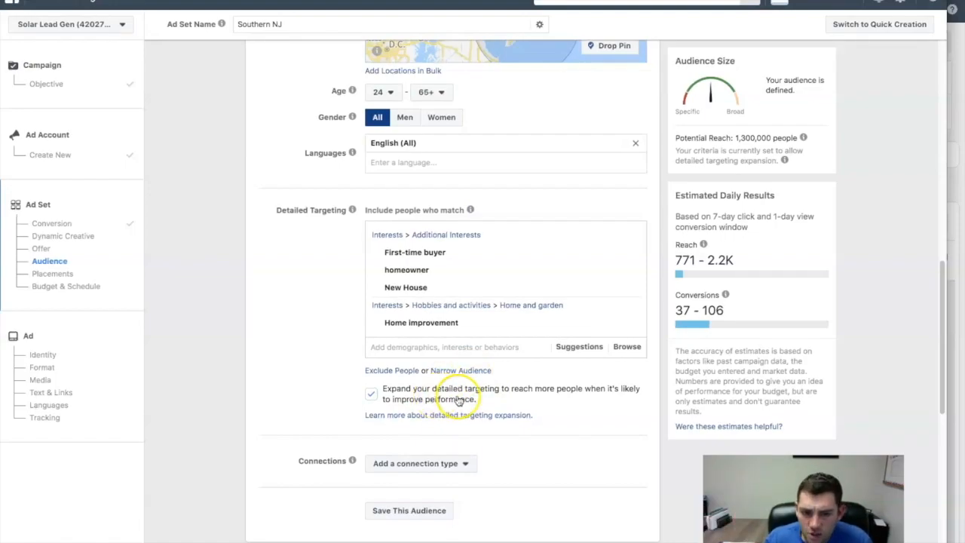
mouse_move(504, 334)
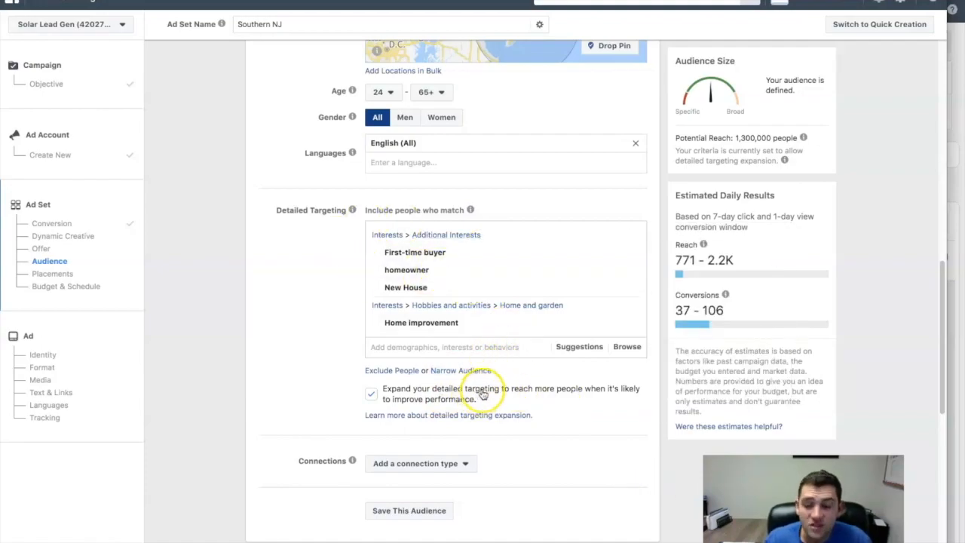
left_click_drag(490, 402, 427, 402)
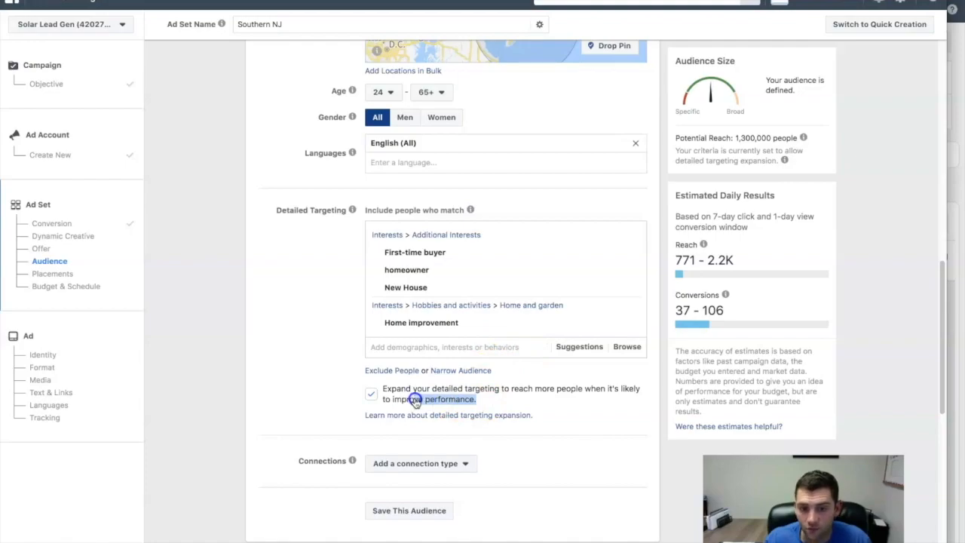
left_click(370, 394)
left_click(370, 393)
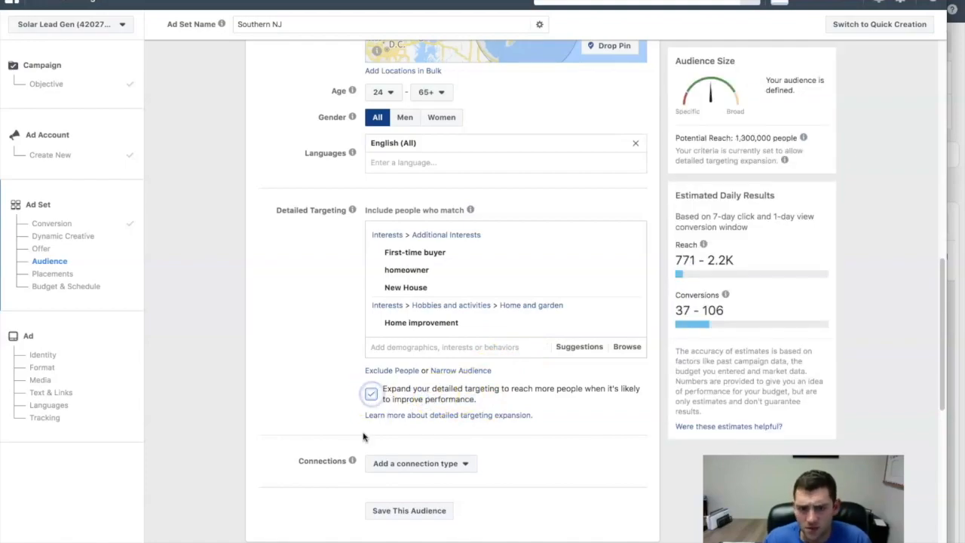
- Look over the audience's Connections setting and the ad set's Placements options
scroll(265, 440, "down", 1)
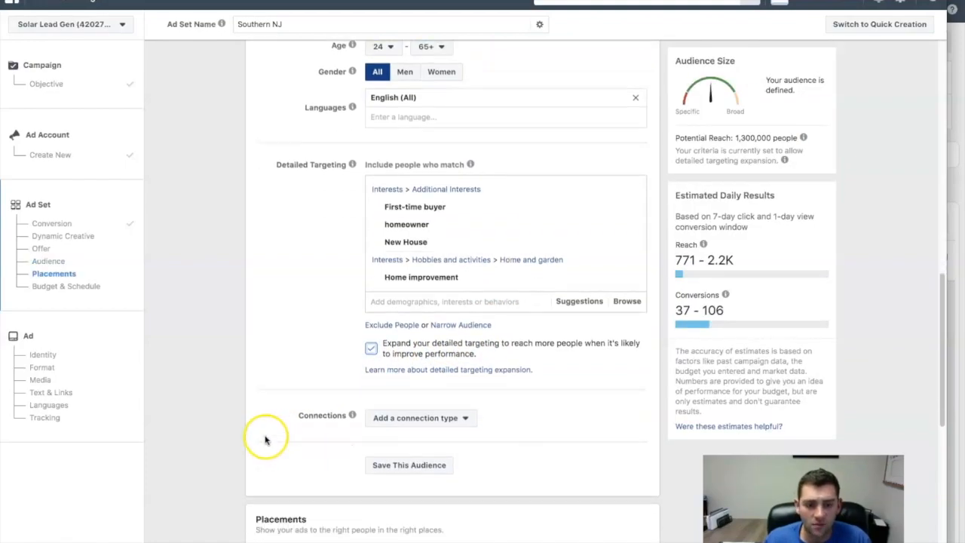
scroll(266, 440, "down", 1)
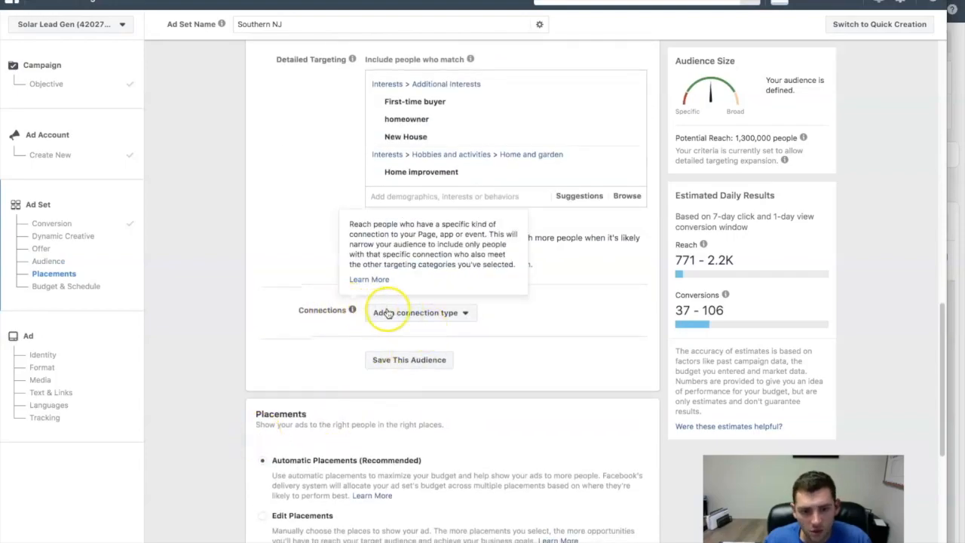
scroll(380, 315, "down", 1)
scroll(379, 319, "down", 1)
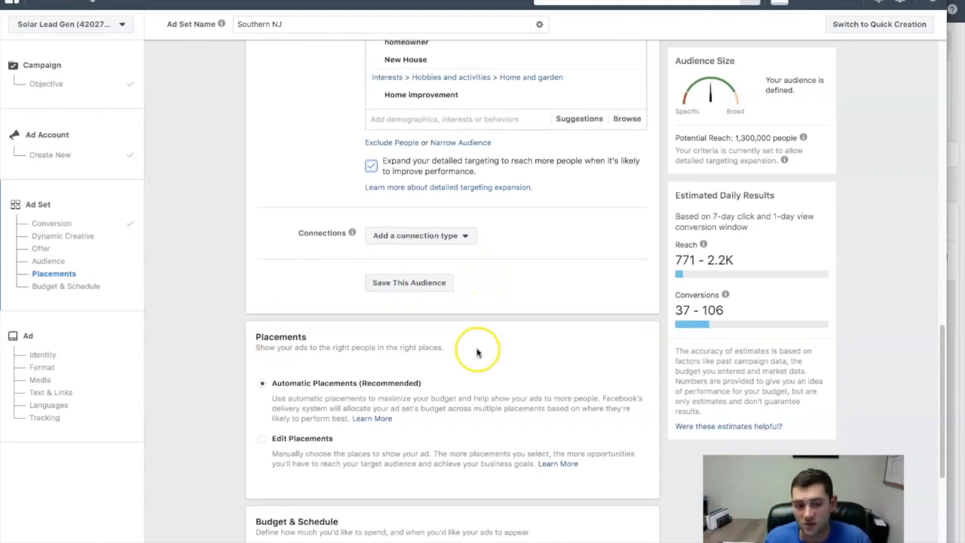
- Review the ad set's placement options and its Budget & Schedule settings, including cost control, daily budget, run dates and conversion window
scroll(513, 369, "down", 1)
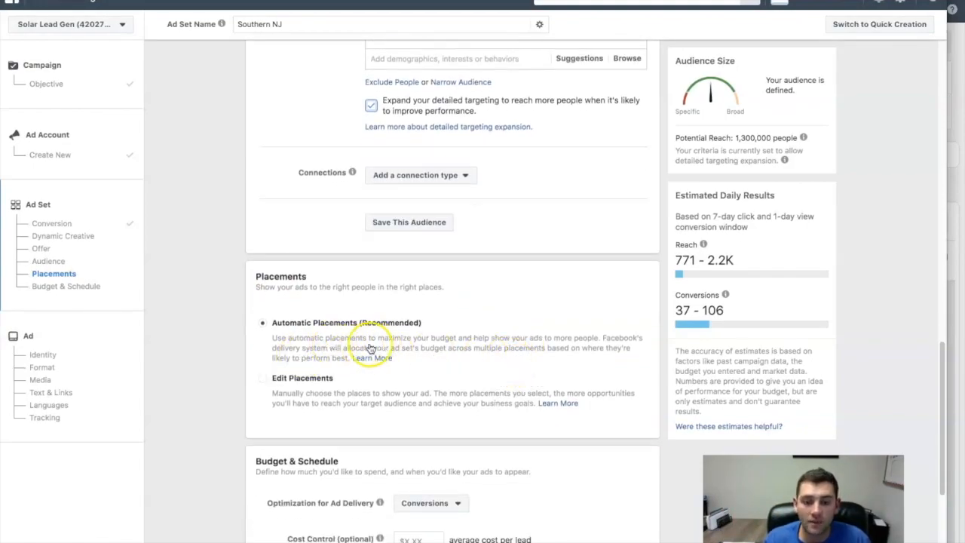
scroll(372, 317, "down", 2)
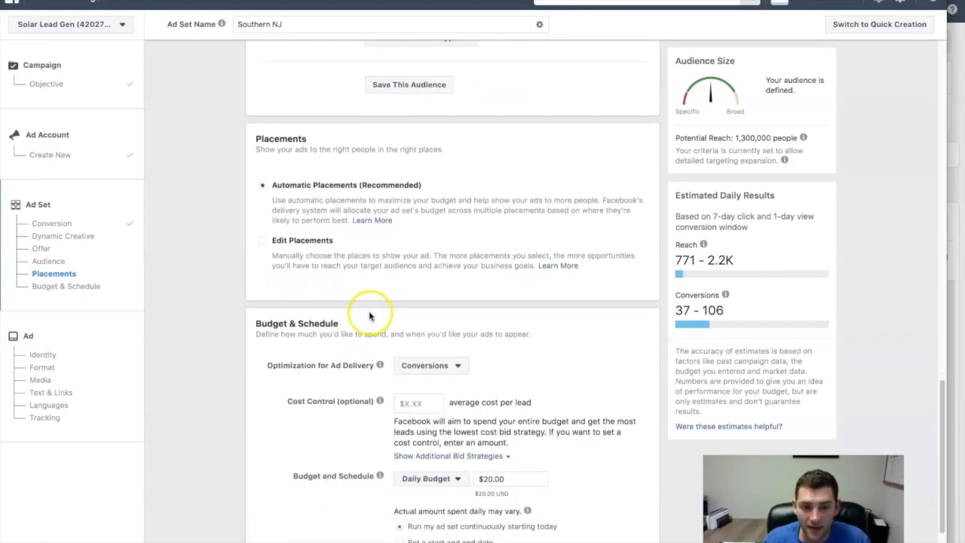
scroll(377, 339, "down", 1)
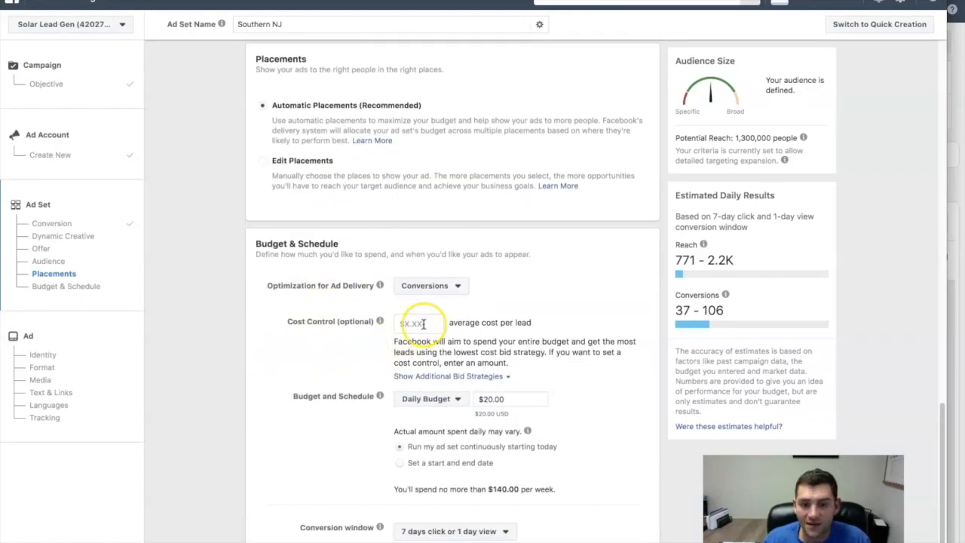
scroll(468, 325, "down", 2)
left_click_drag(287, 233, 351, 233)
scroll(352, 233, "down", 1)
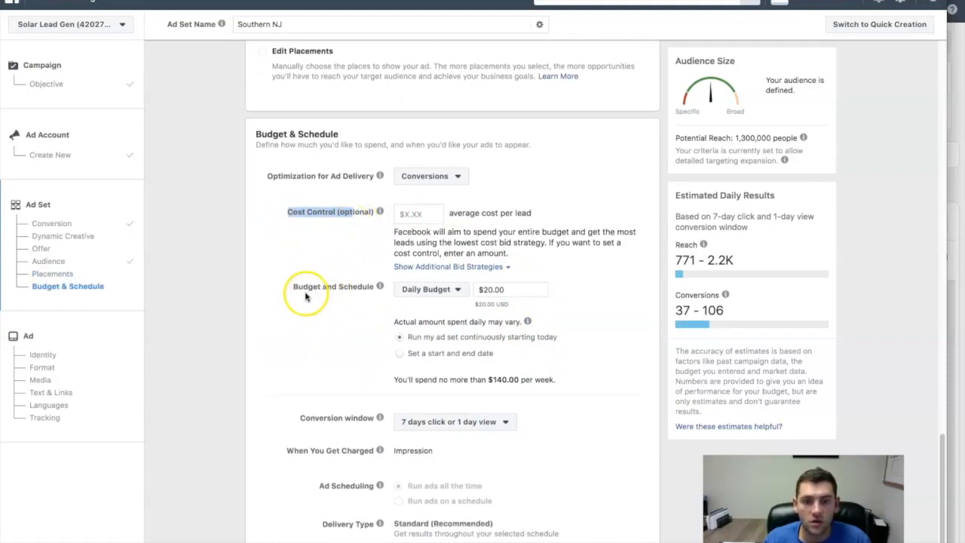
left_click(594, 294)
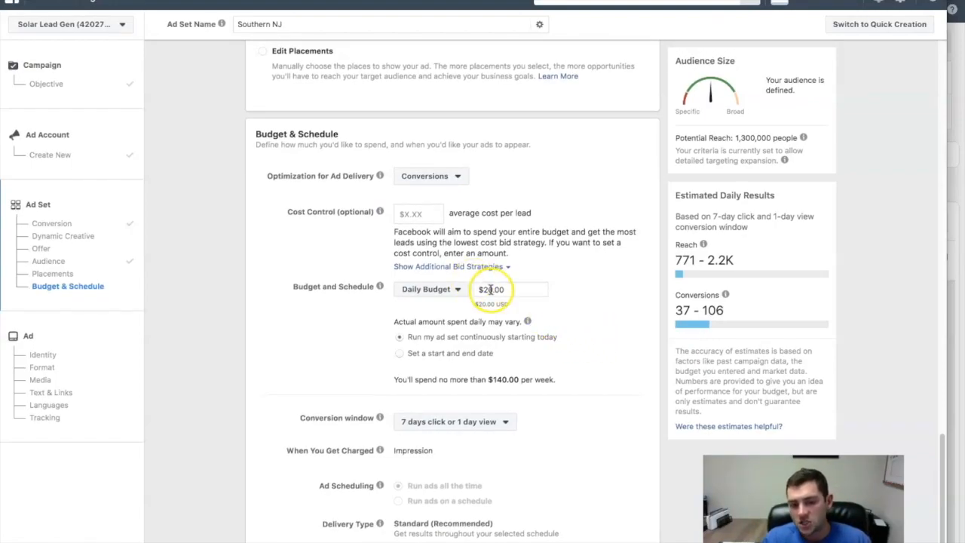
scroll(610, 373, "down", 1)
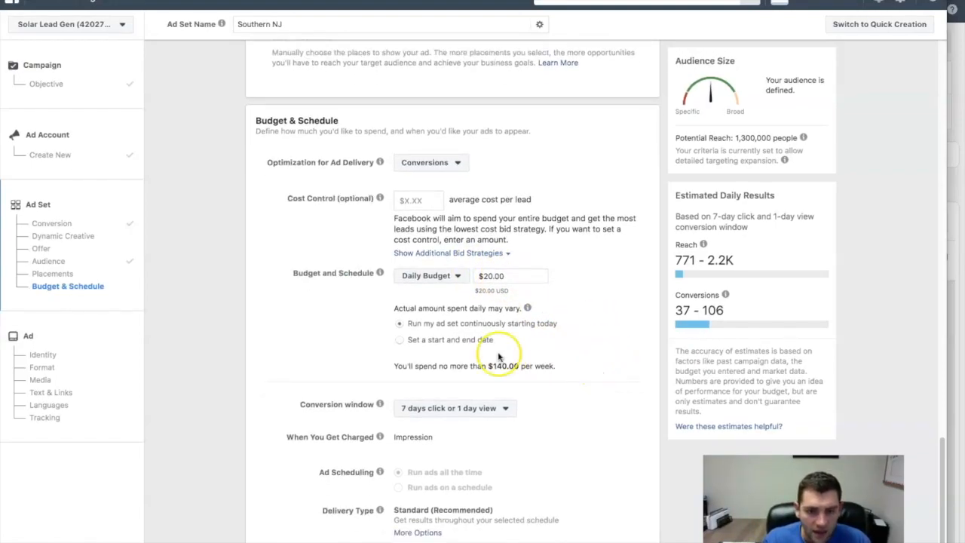
scroll(449, 320, "down", 2)
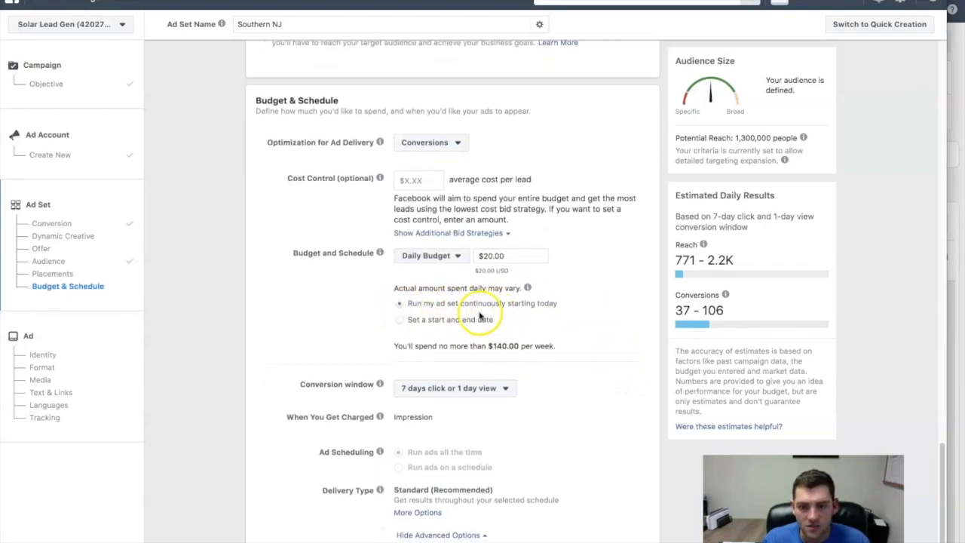
scroll(530, 309, "down", 1)
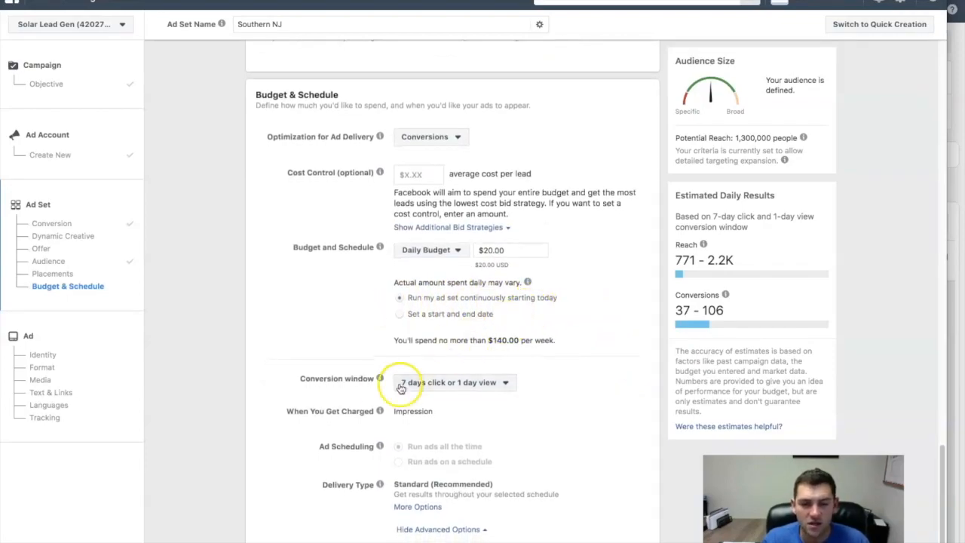
mouse_move(380, 379)
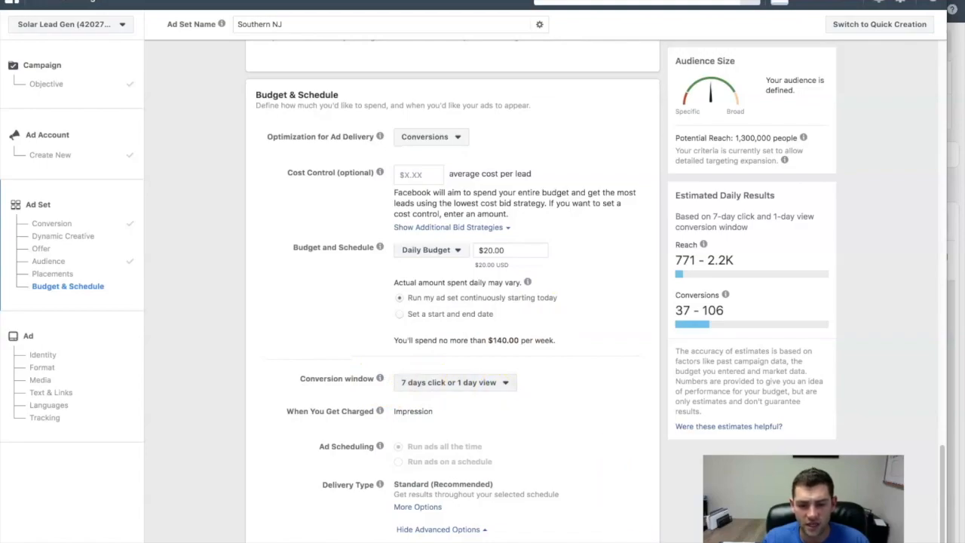
- Continue to the ad setup and choose Run With Solar Marketing & Funnel System as the ad's Facebook Page
left_click(639, 539)
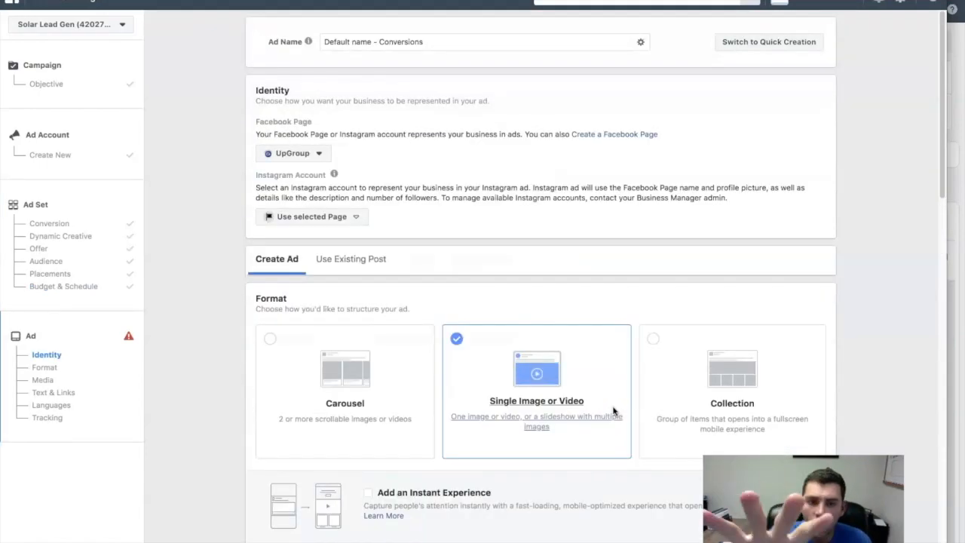
scroll(653, 340, "down", 1)
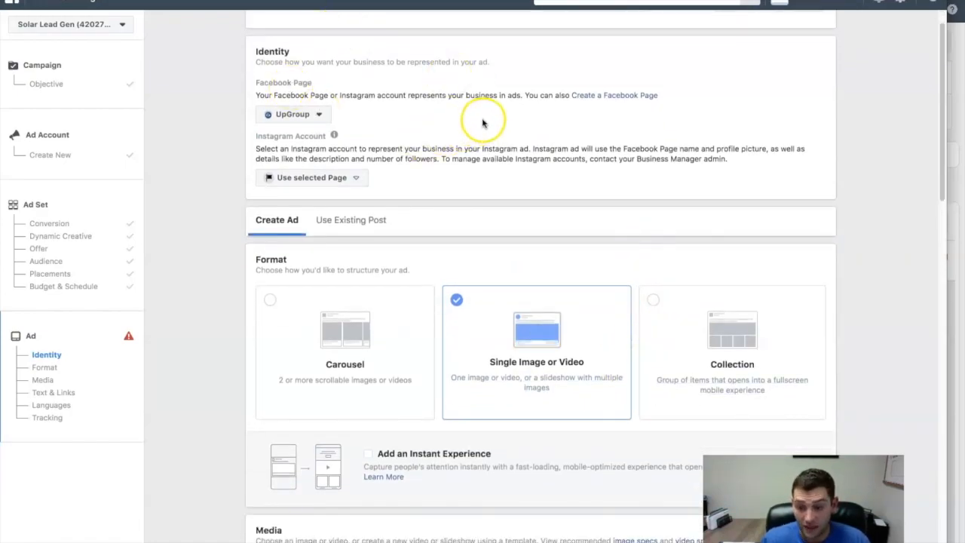
left_click(293, 115)
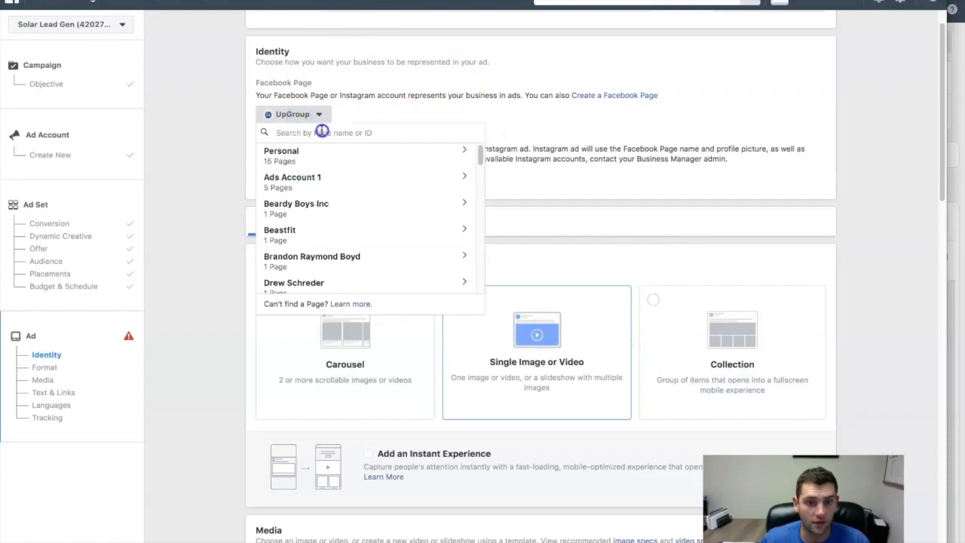
type("solar")
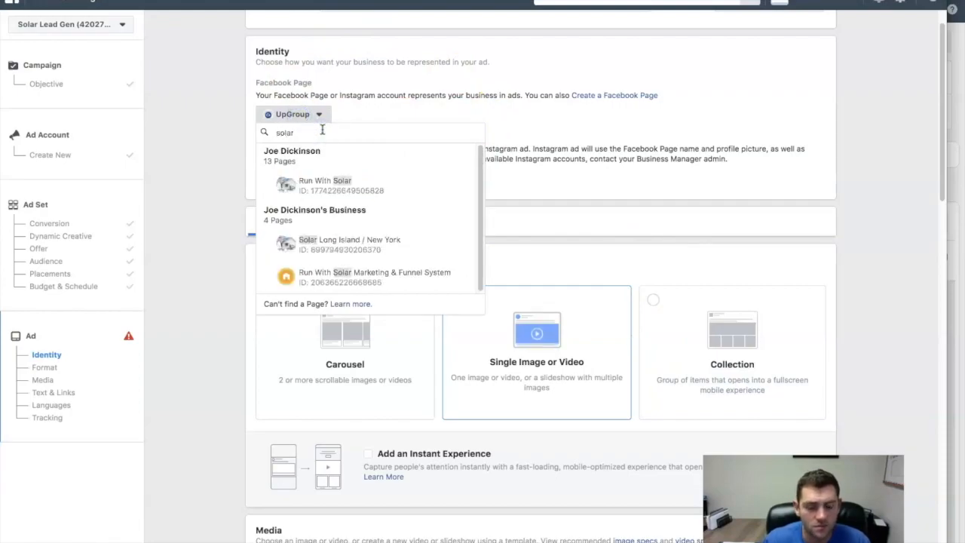
type(" lead")
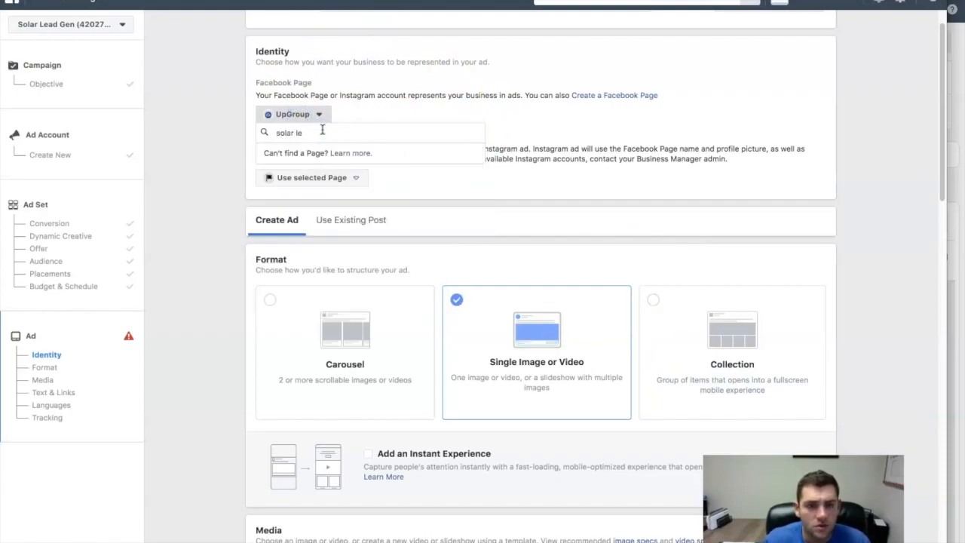
key("BackSpace")
key("BackSpace")
key("BackSpace")
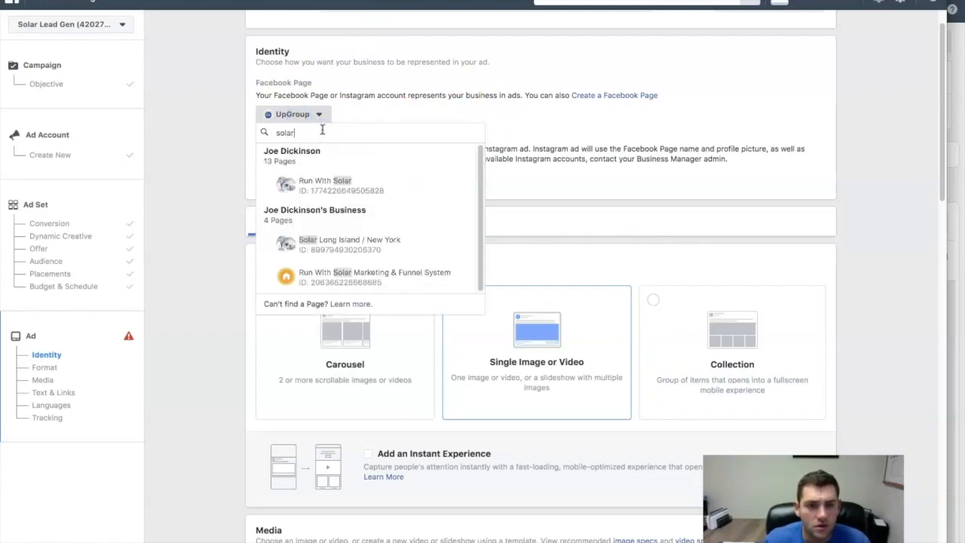
left_click(418, 274)
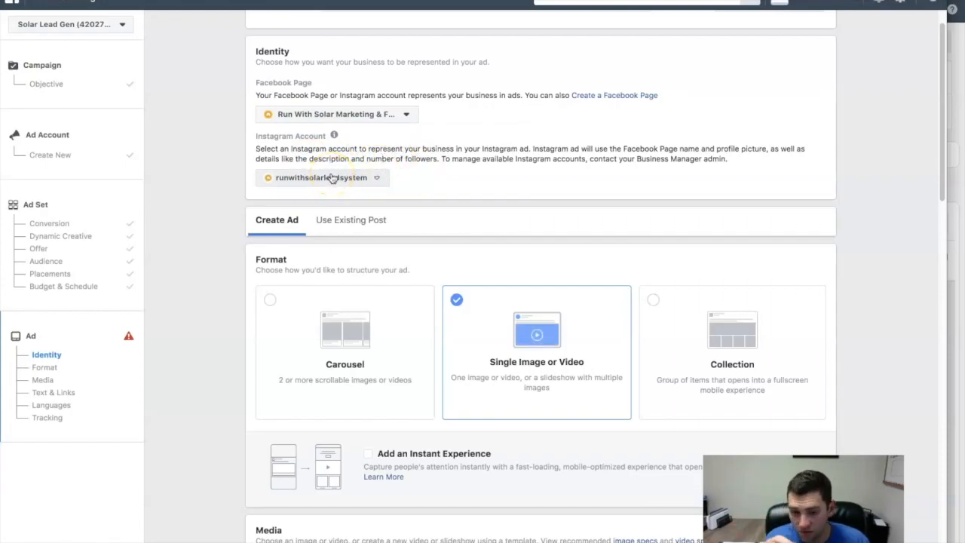
- Look over the ad format options, switch to the Run With Solar back office and open its Resources & Training page
scroll(422, 241, "down", 3)
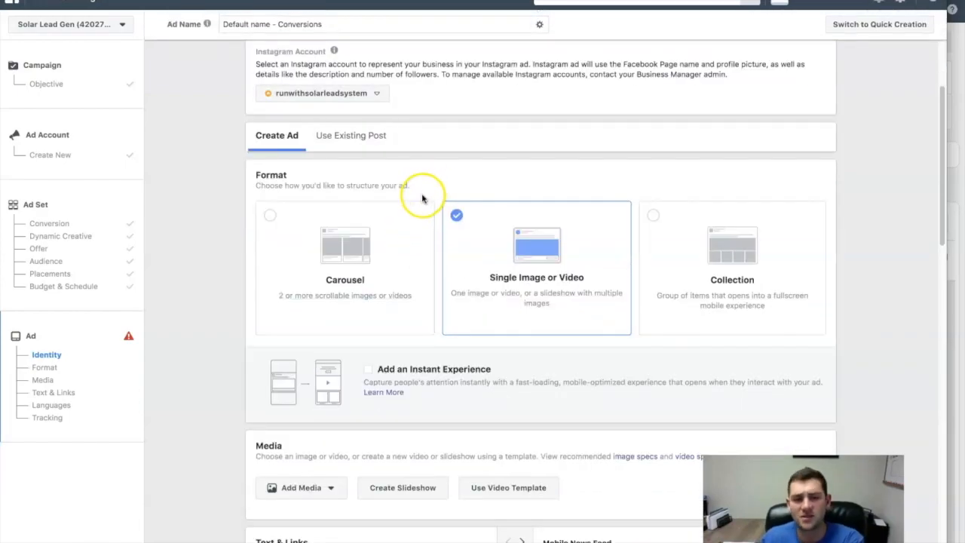
scroll(426, 196, "down", 1)
scroll(425, 195, "down", 1)
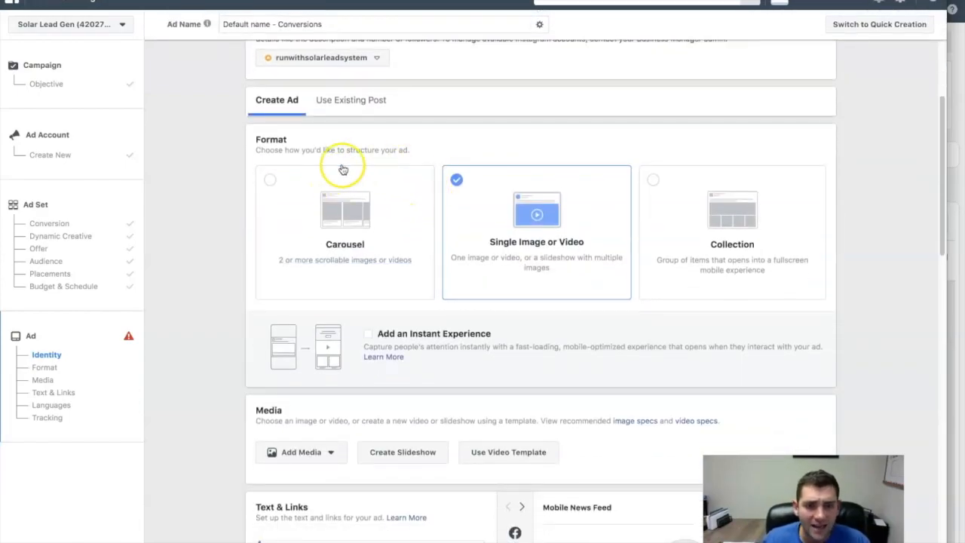
scroll(362, 158, "down", 1)
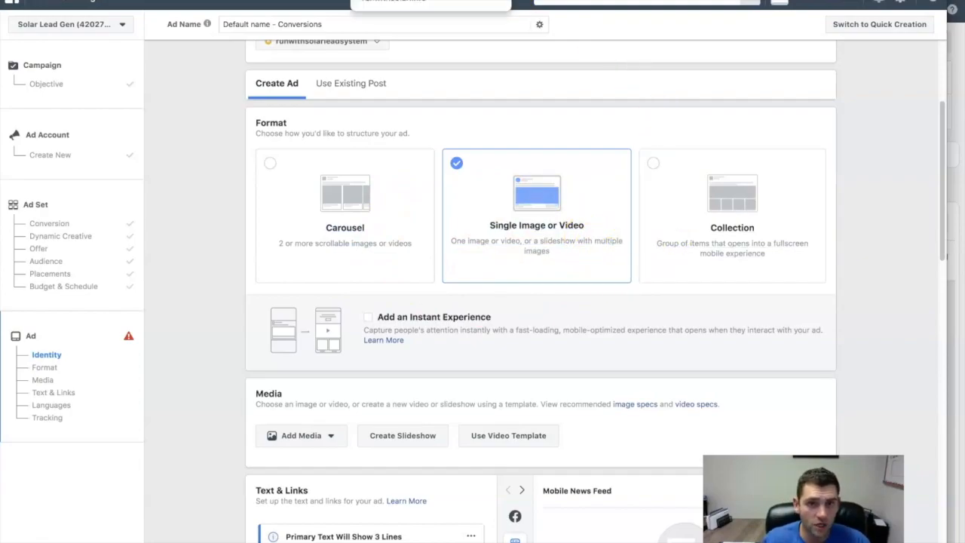
left_click(426, 1)
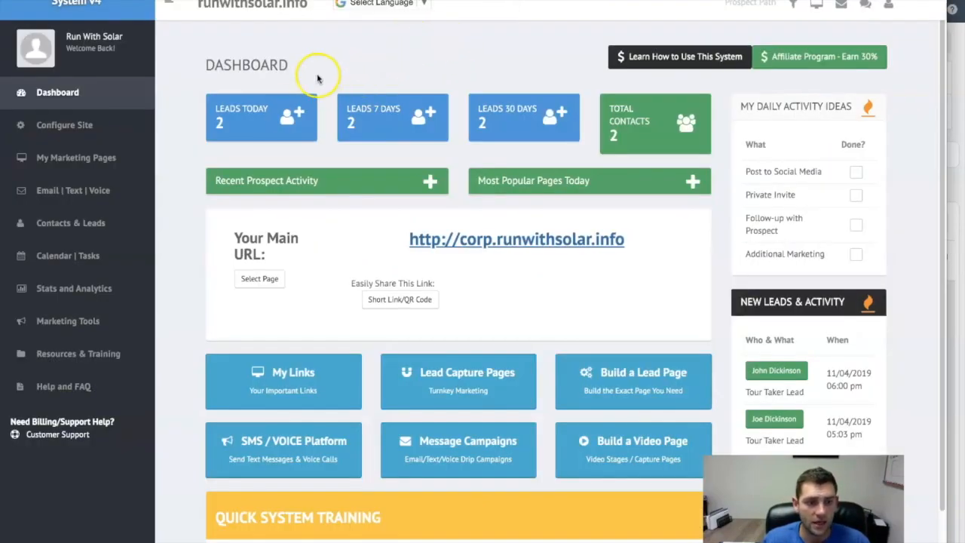
left_click(80, 362)
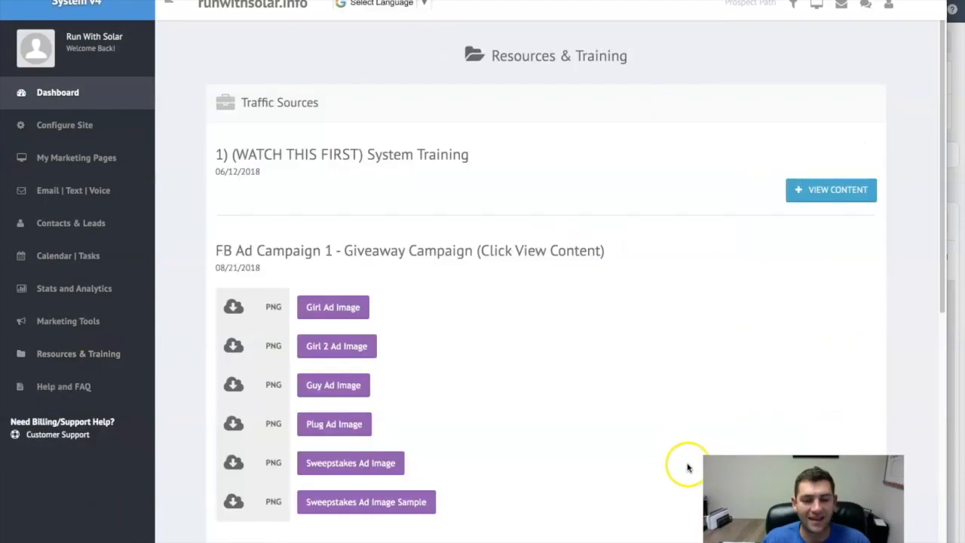
- Expand the content of FB Ad Campaign 1 - Giveaway Campaign to show its headline and ad text
scroll(665, 448, "down", 1)
scroll(659, 436, "down", 1)
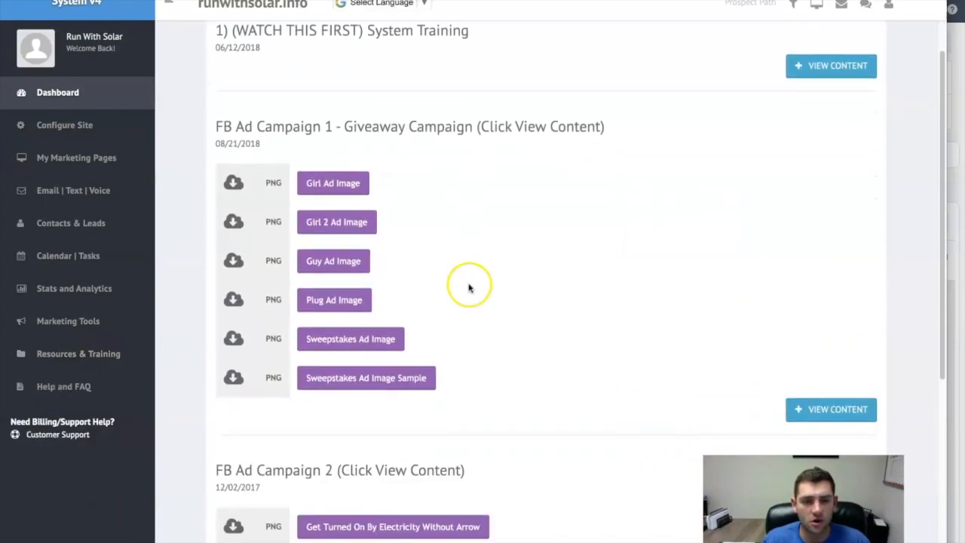
left_click_drag(221, 126, 483, 127)
left_click(464, 129)
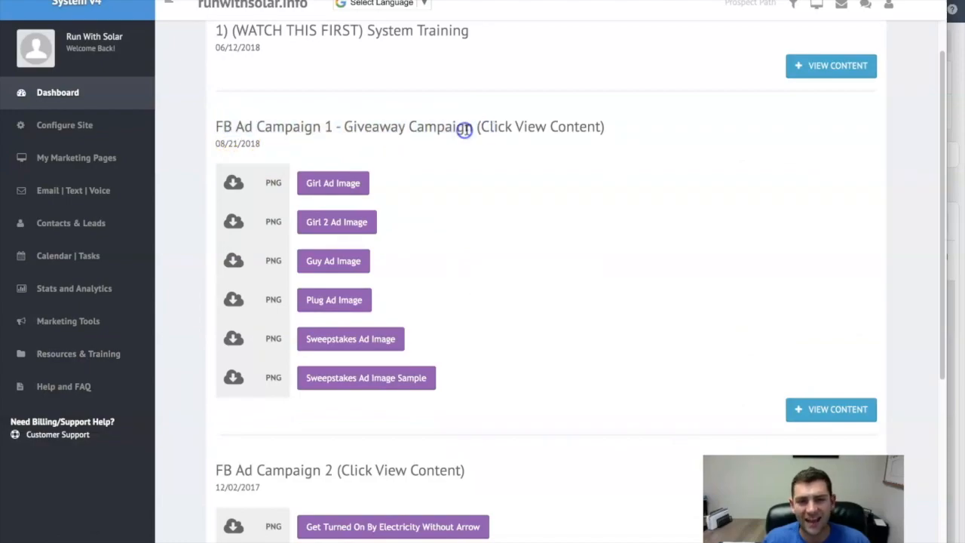
scroll(498, 174, "down", 1)
left_click(830, 349)
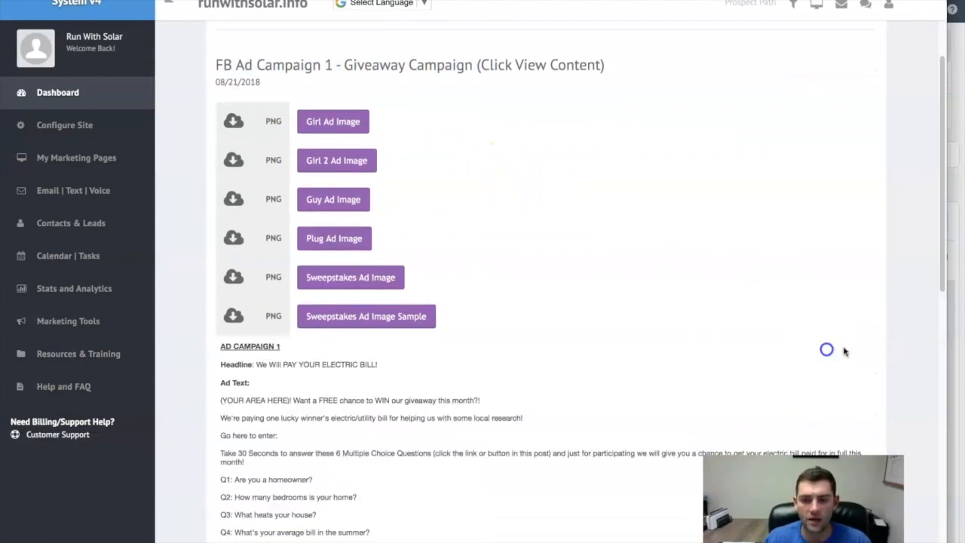
scroll(820, 353, "down", 1)
scroll(829, 331, "down", 5)
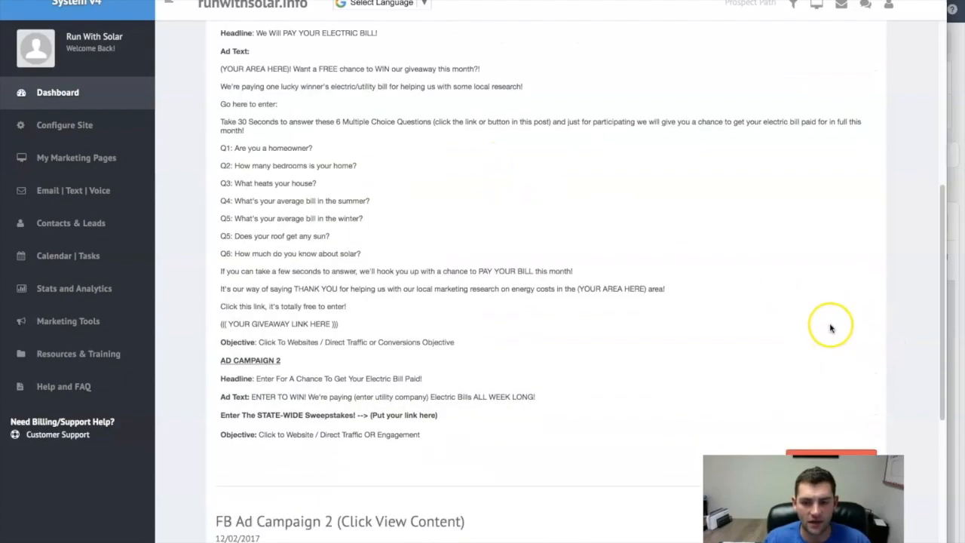
left_click(830, 372)
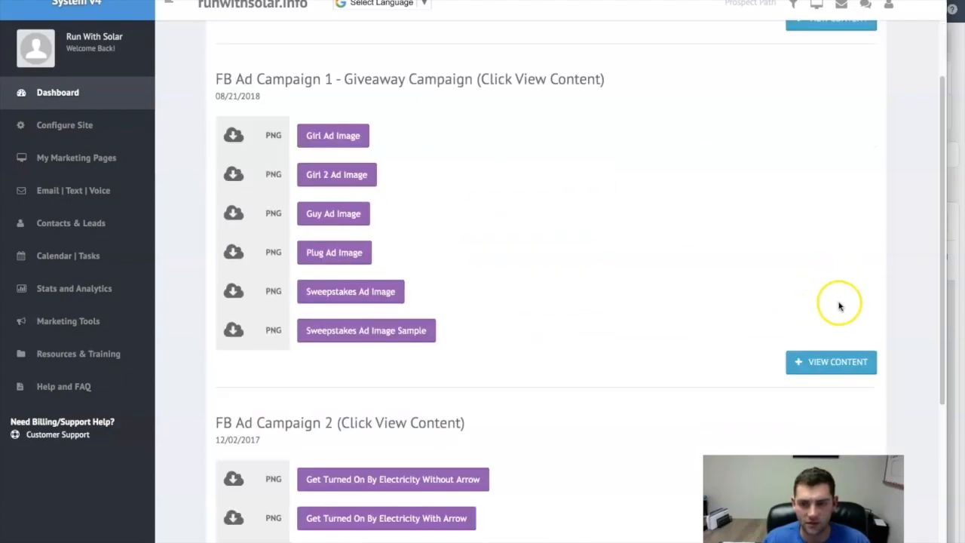
left_click(833, 360)
scroll(668, 327, "down", 2)
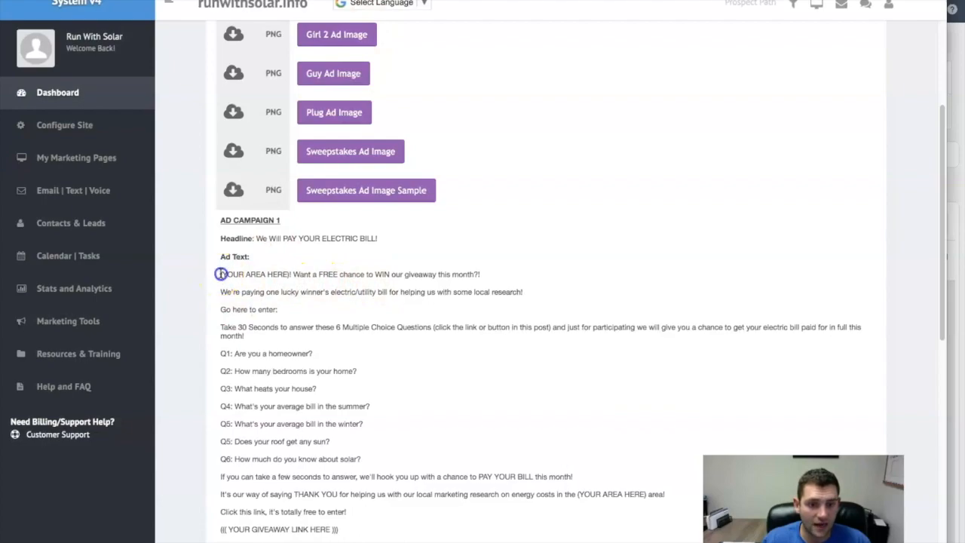
- Copy the Ad Campaign 1 ad text from the "(YOUR AREA HERE)!" line through the "YOUR GIVEAWAY LINK HERE" line
triple_click(241, 279)
left_click_drag(243, 279, 426, 528)
right_click(337, 530)
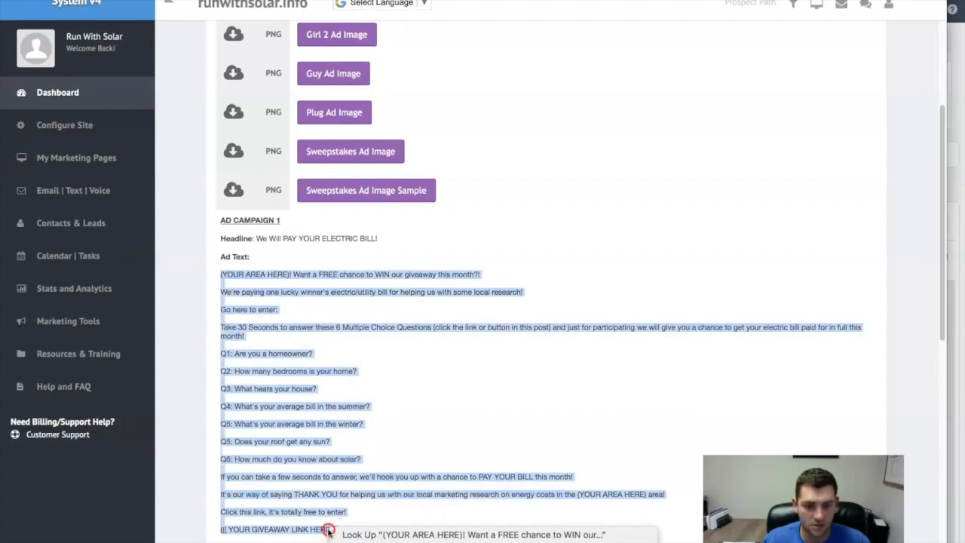
left_click(358, 542)
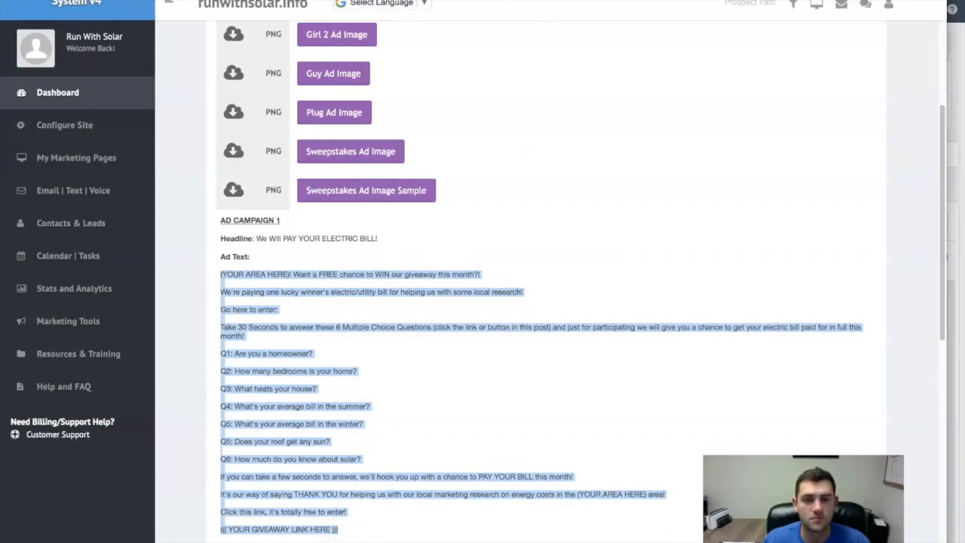
- Switch back to Facebook Ads Manager, go to the ad's Primary Text, and enter some placeholder text and clear it again
left_click(694, 1)
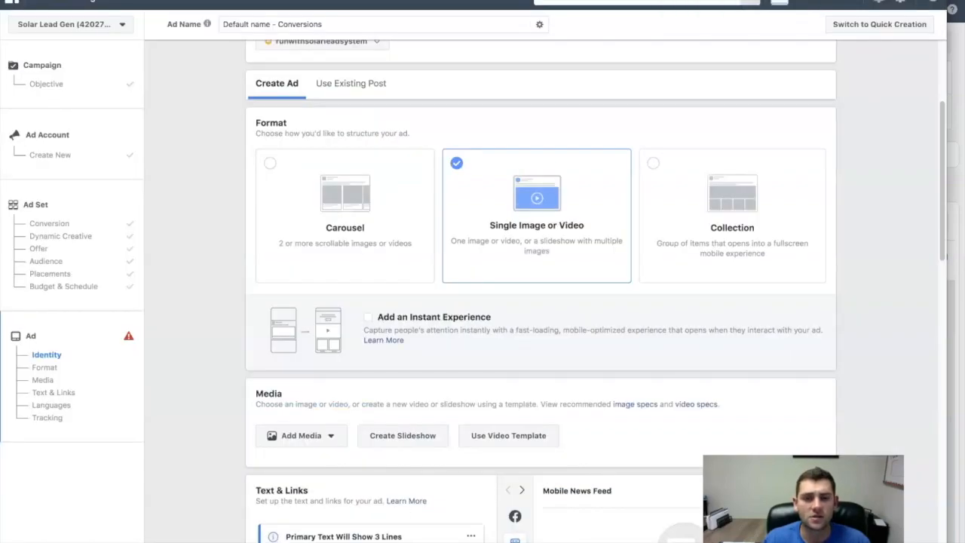
scroll(437, 268, "down", 5)
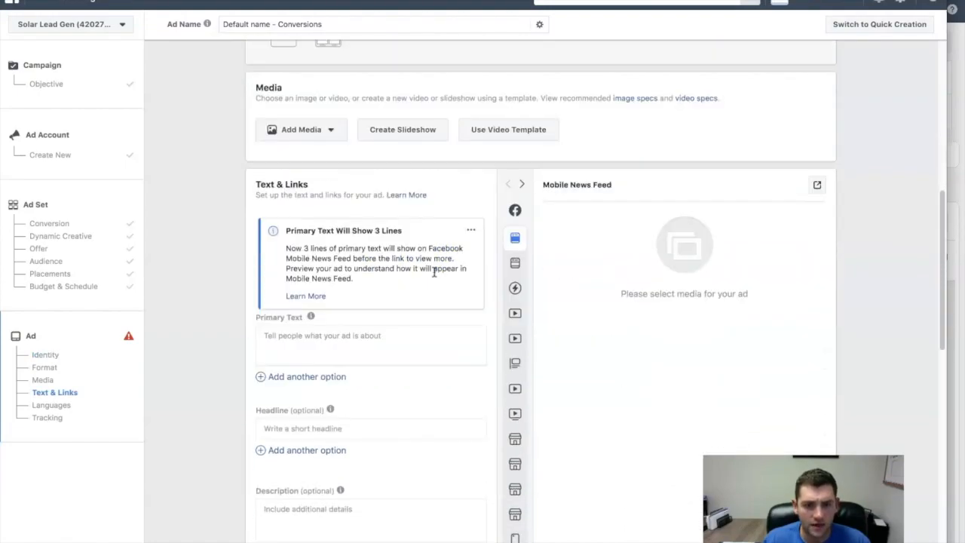
scroll(435, 272, "down", 1)
left_click(326, 307)
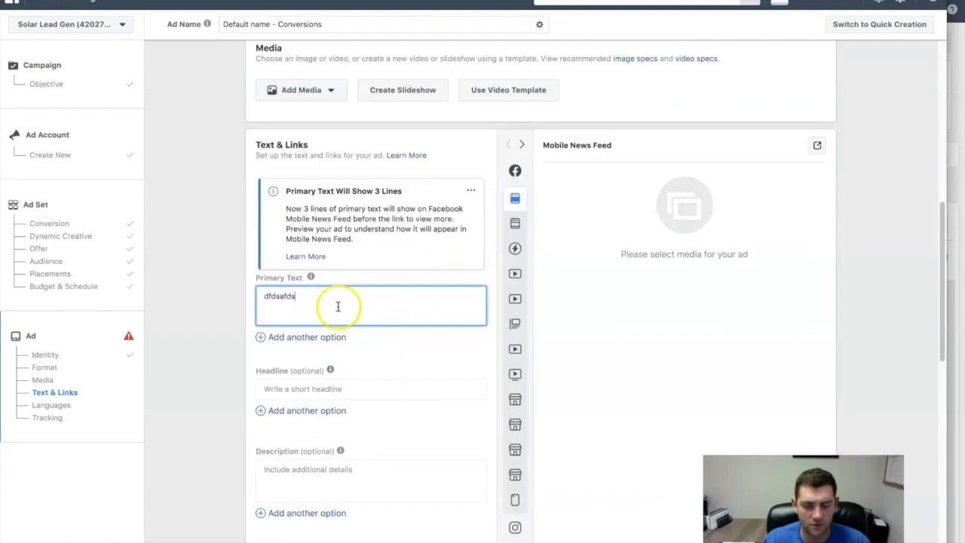
left_click_drag(337, 300, 242, 291)
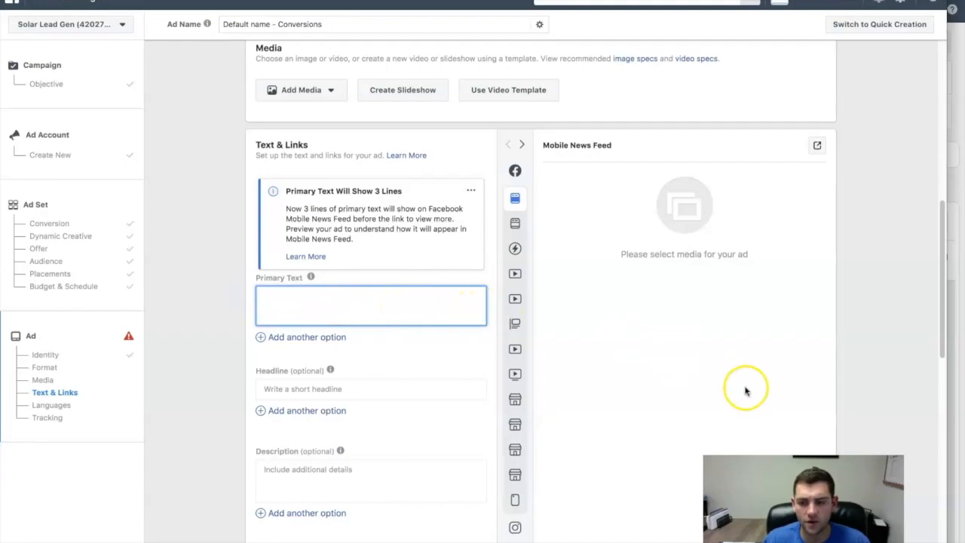
scroll(422, 244, "up", 4)
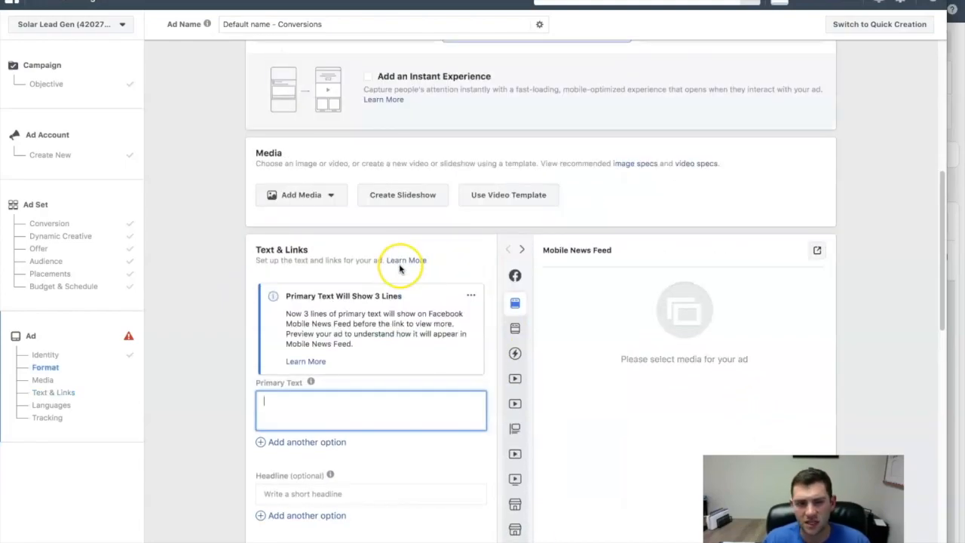
scroll(437, 254, "down", 1)
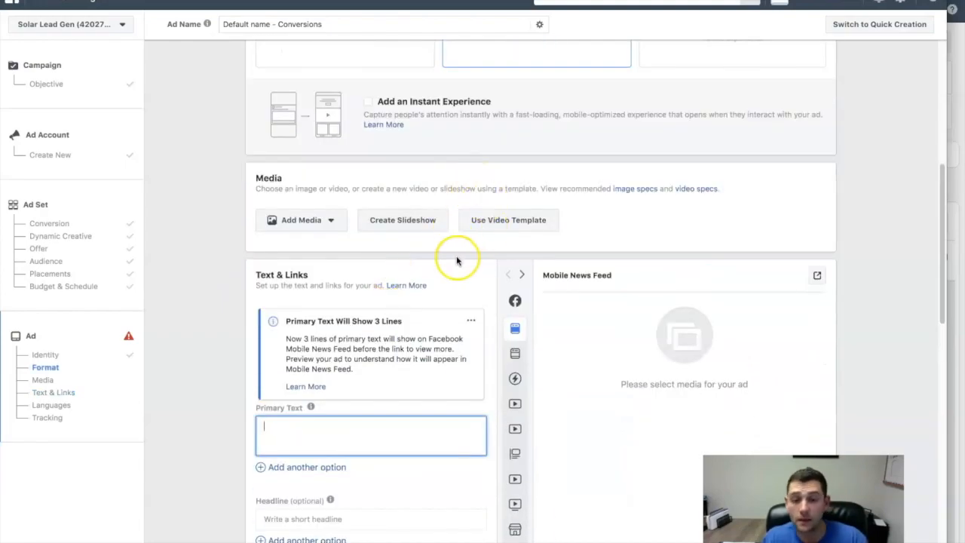
left_click(372, 187)
left_click_drag(255, 179, 291, 181)
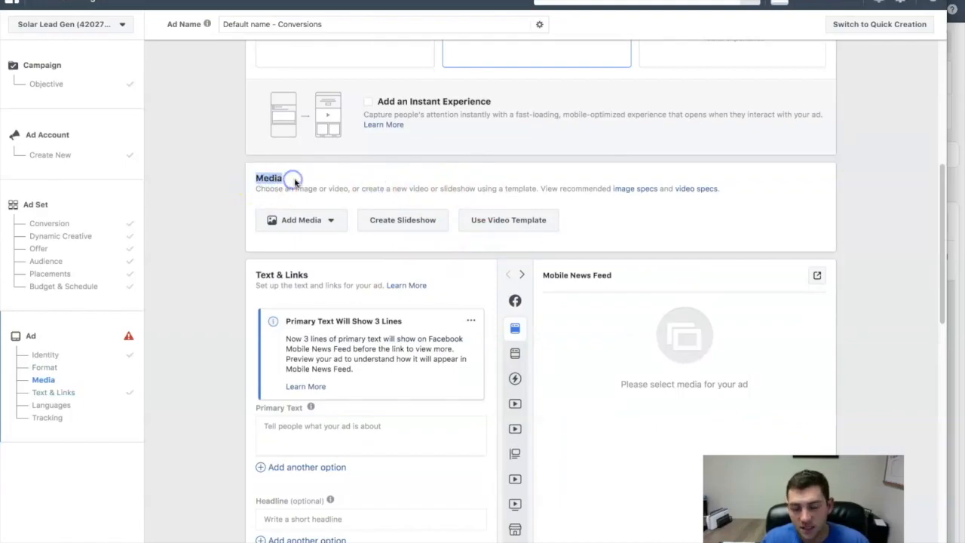
left_click(299, 217)
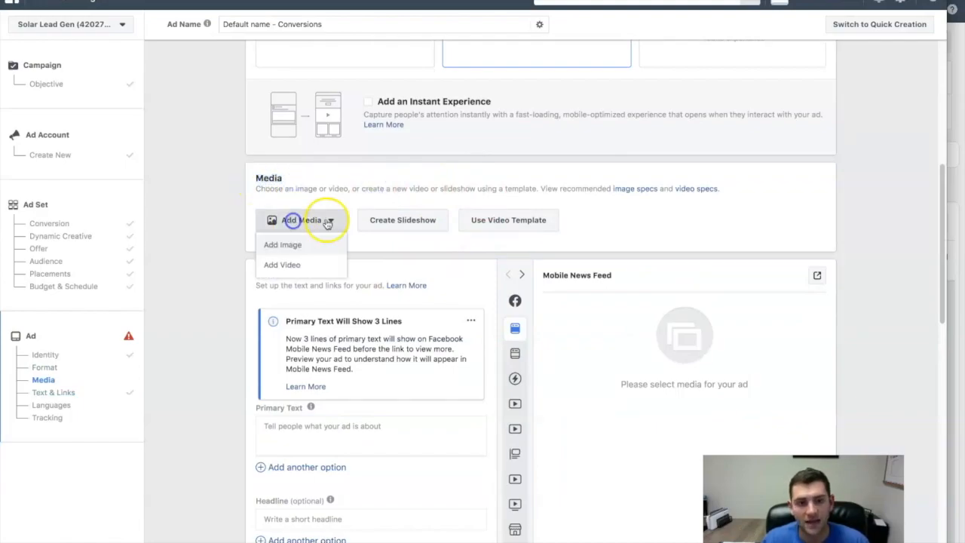
left_click(287, 246)
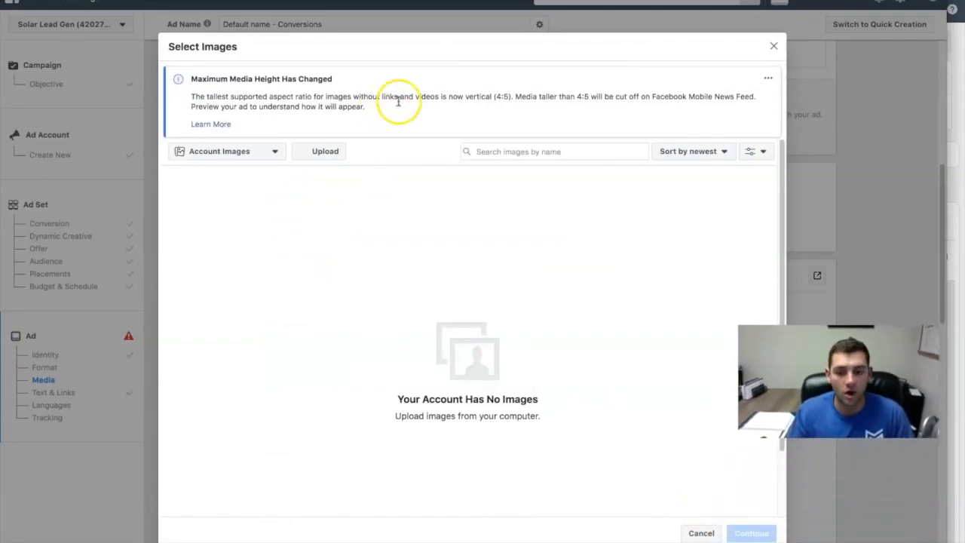
left_click(701, 533)
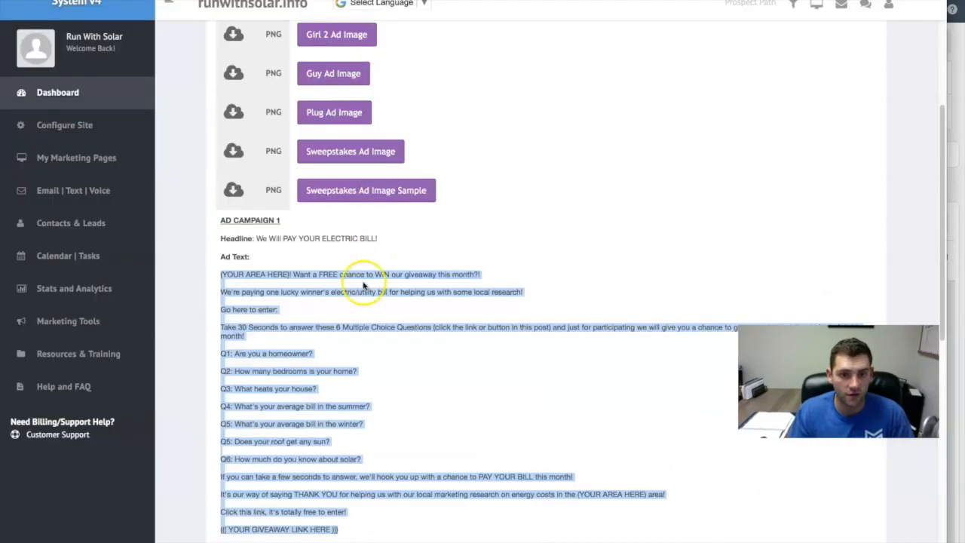
- Switch to the Run With Solar resources page and save the Girl Ad Image to the Desktop as GirlAd1
scroll(425, 244, "up", 3)
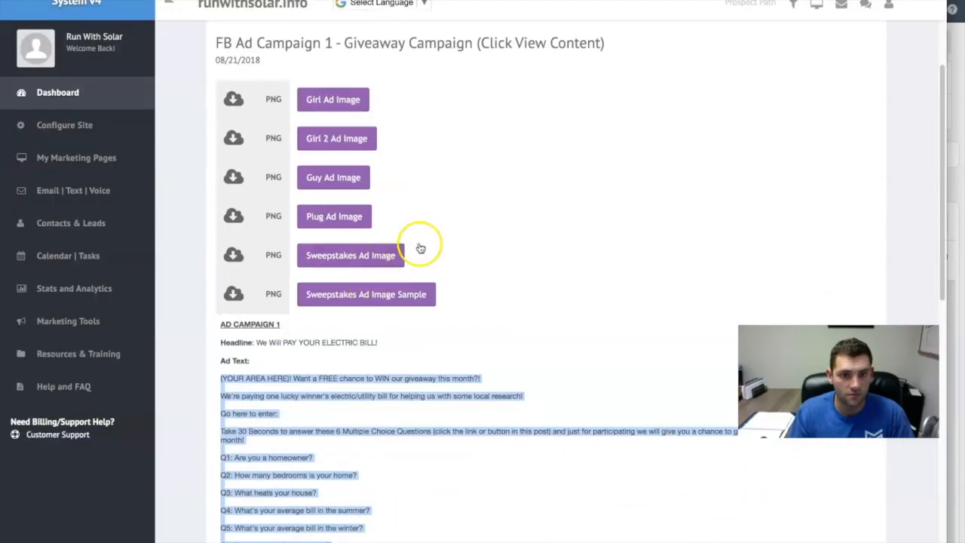
left_click(339, 98)
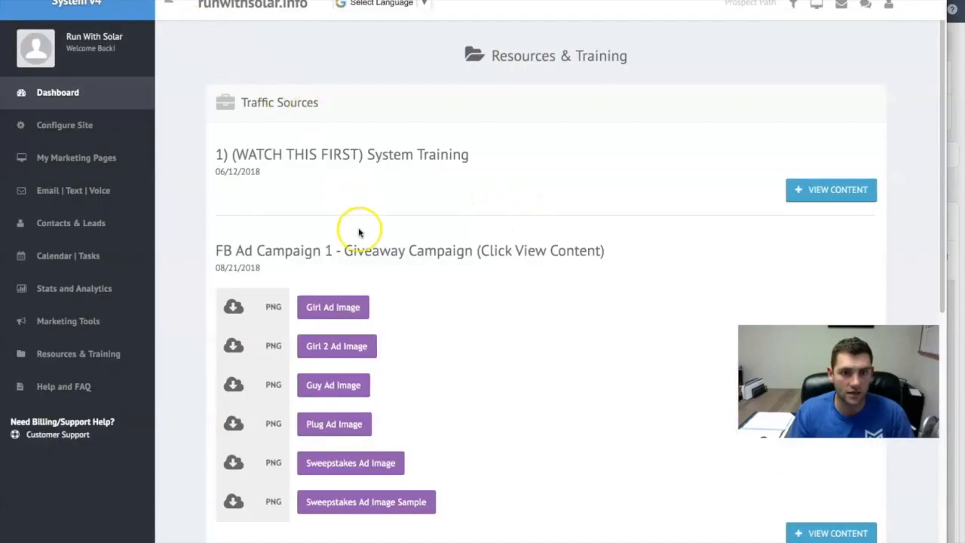
left_click(334, 306)
right_click(361, 134)
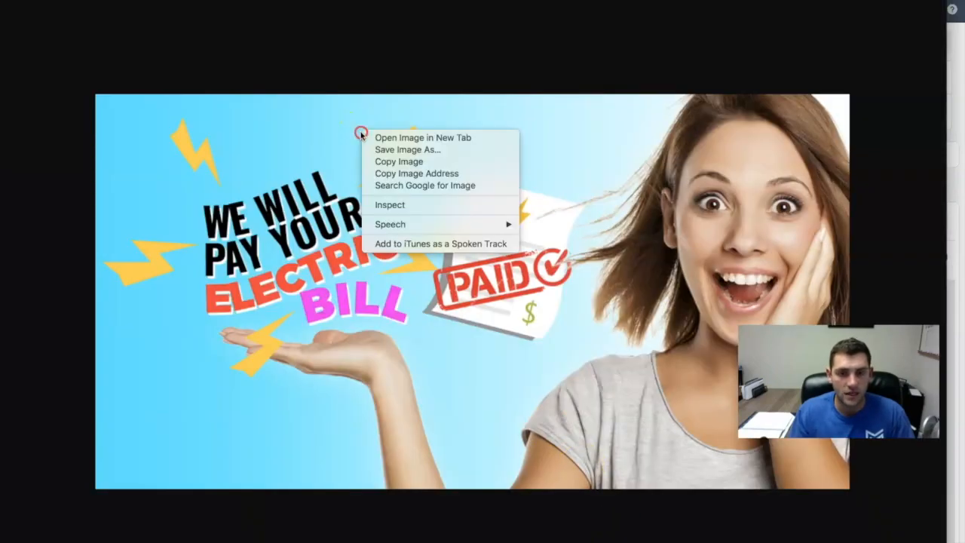
left_click(419, 150)
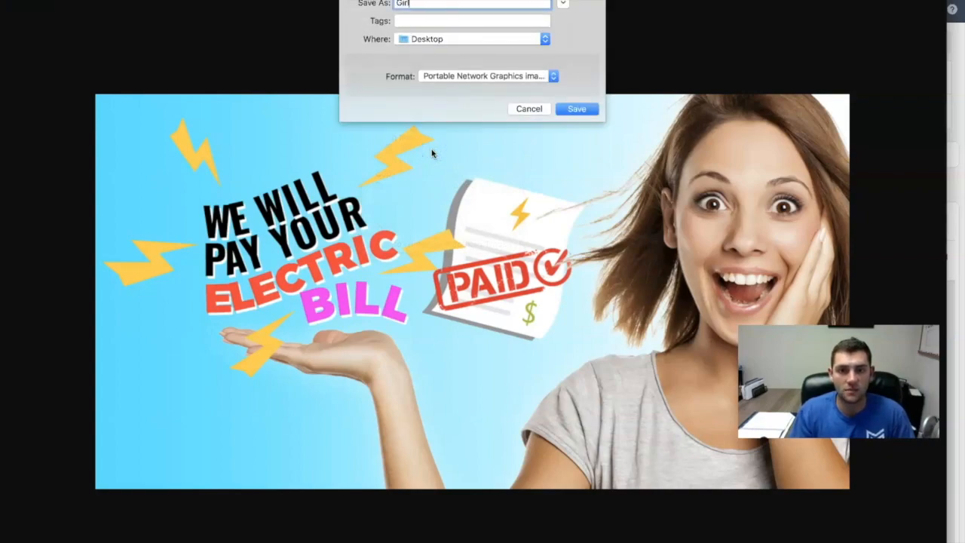
key("Return")
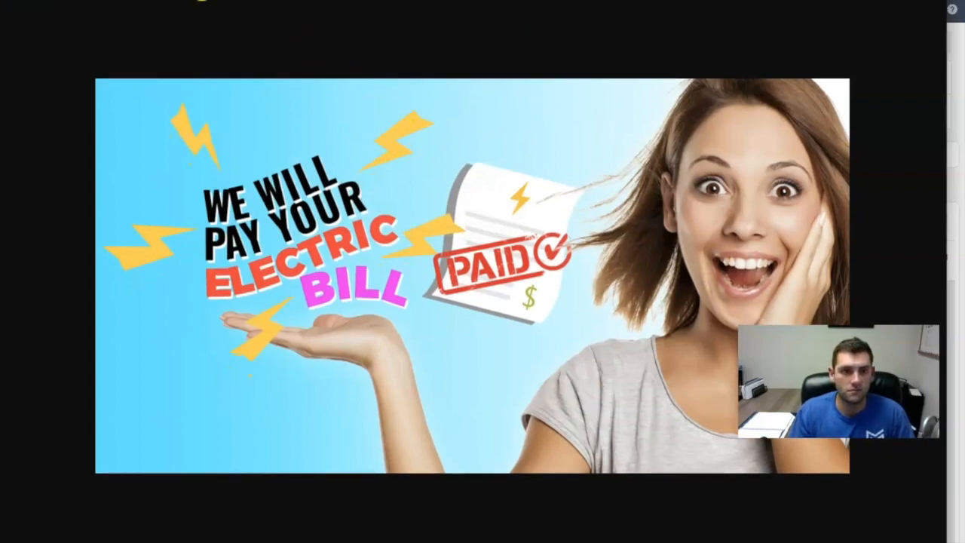
left_click(36, 13)
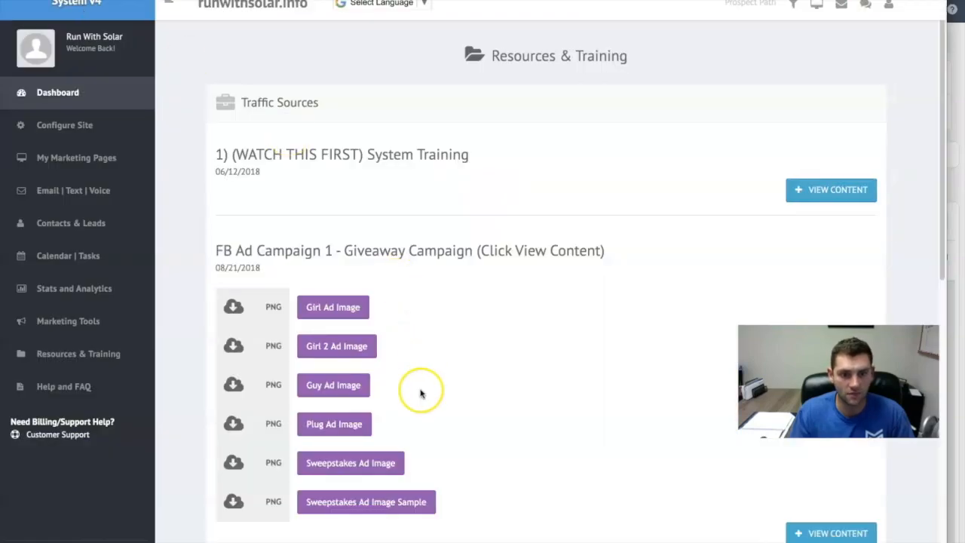
- Open the Guy Ad Image and save it to the Desktop as BoyAd1
scroll(421, 392, "down", 1)
left_click(341, 371)
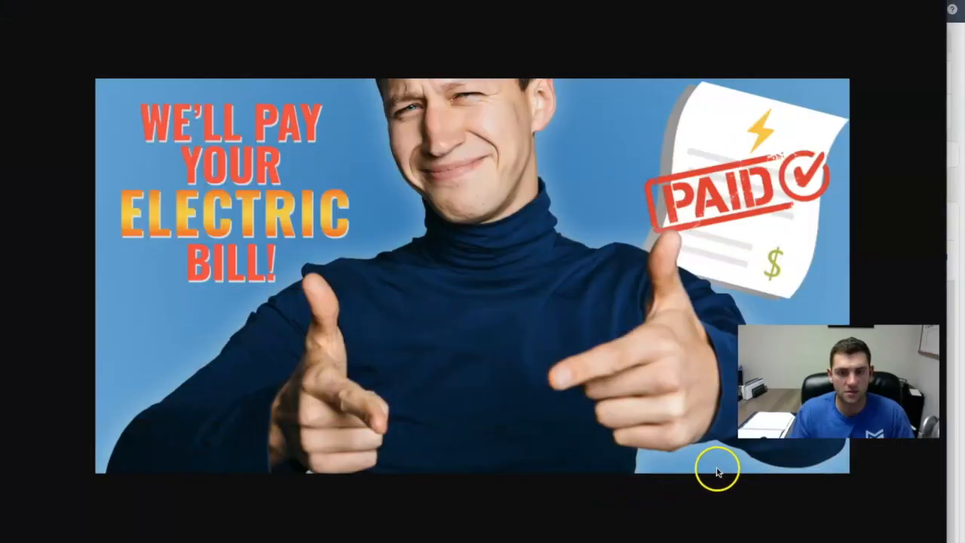
right_click(349, 147)
left_click(413, 163)
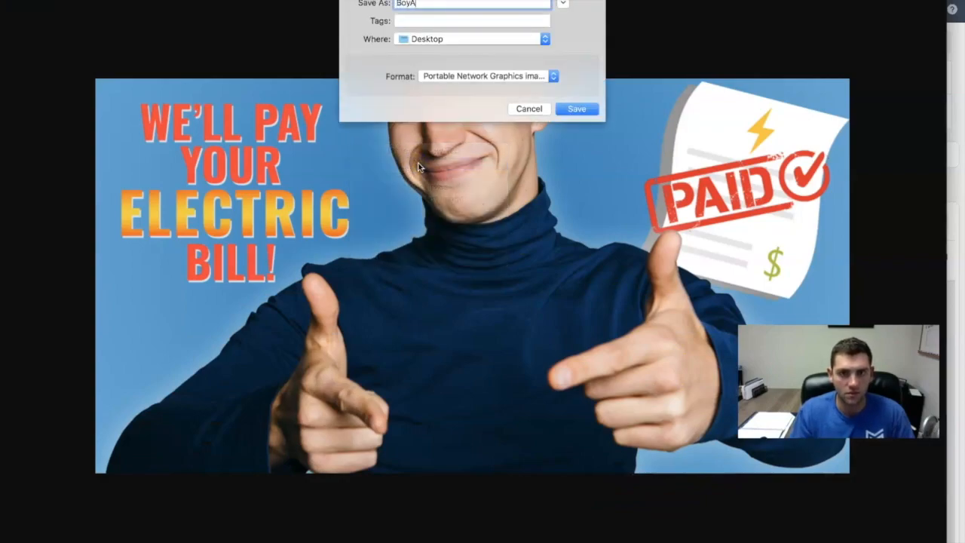
key("Return")
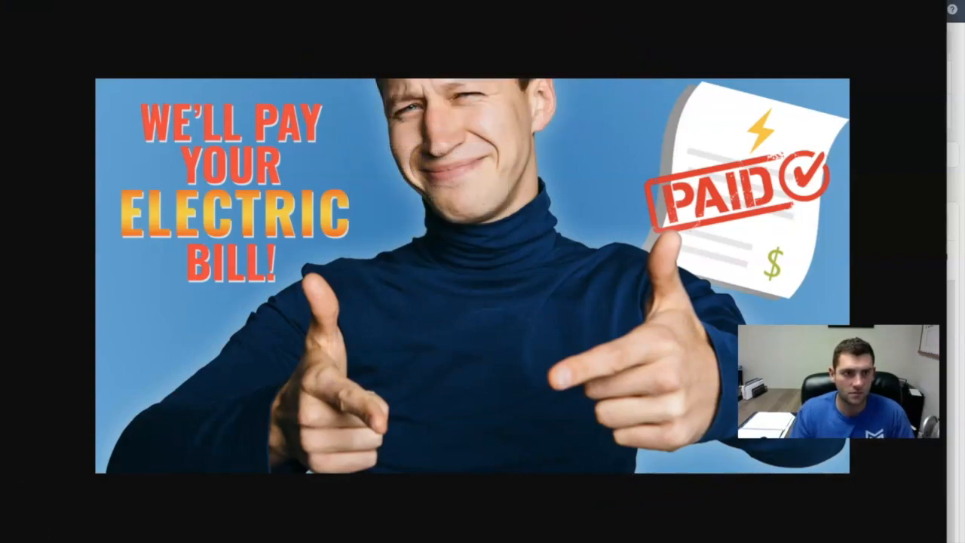
key("Escape")
- Look over the remaining Ad Campaign 1 artwork: Girl 2 Ad Image, Sweepstakes Ad Image and Sweepstakes Ad Image Sample
left_click(319, 279)
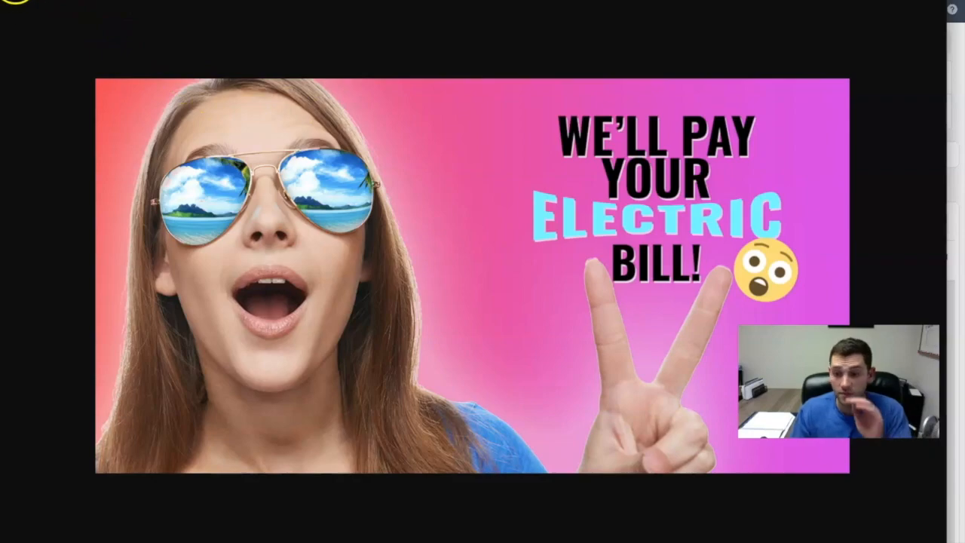
left_click(16, 4)
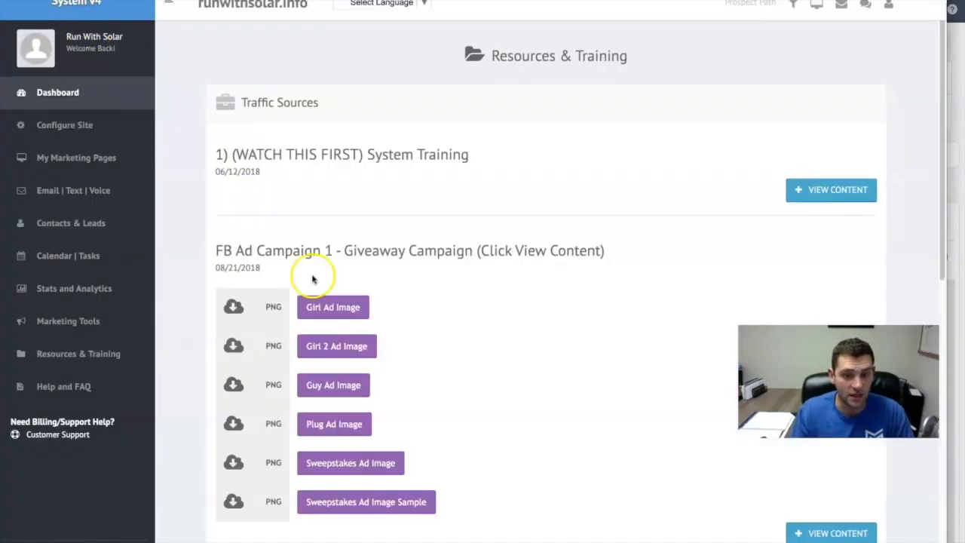
left_click(329, 463)
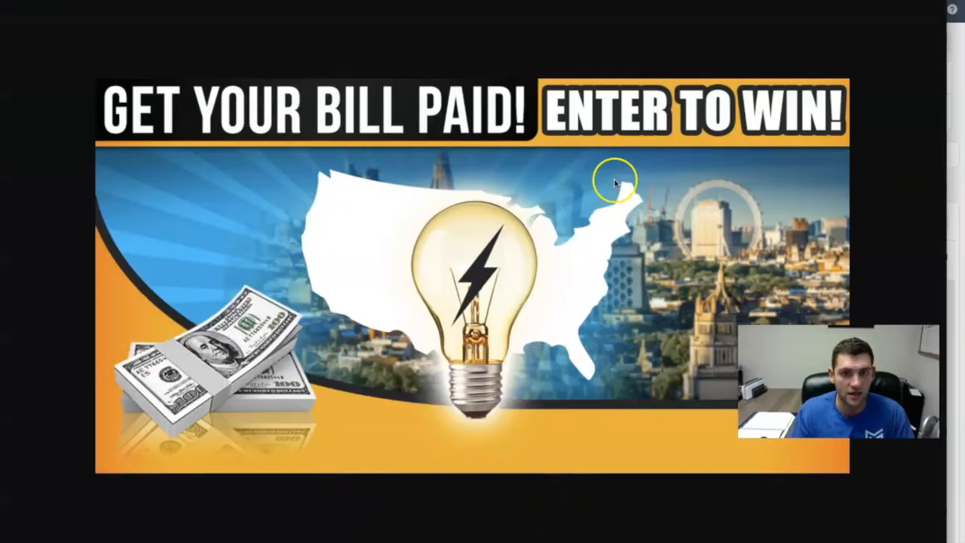
left_click(17, 5)
left_click(345, 504)
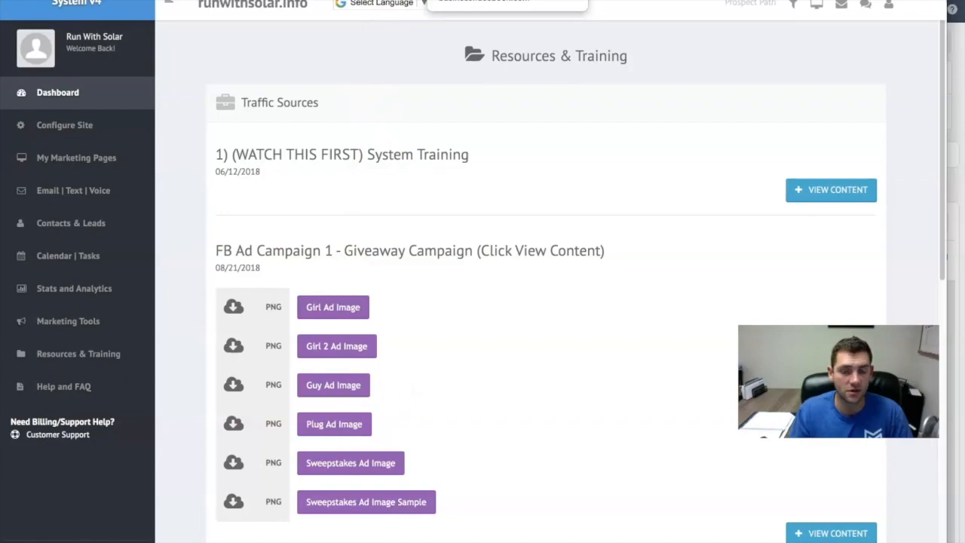
- Switch back to Facebook Ads Manager and upload BoyAd1.png to the account images for the ad
left_click(475, 0)
left_click(322, 221)
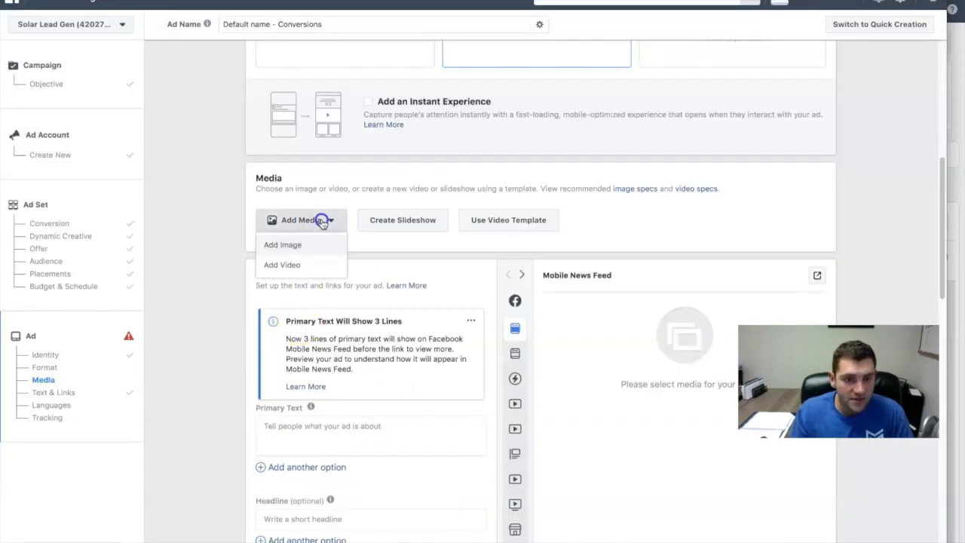
left_click(296, 246)
left_click(319, 151)
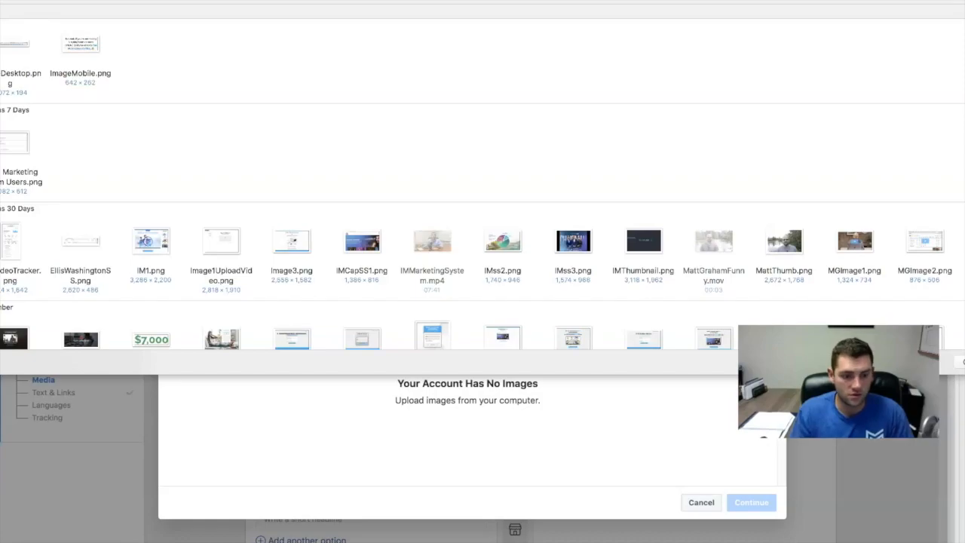
type("boy")
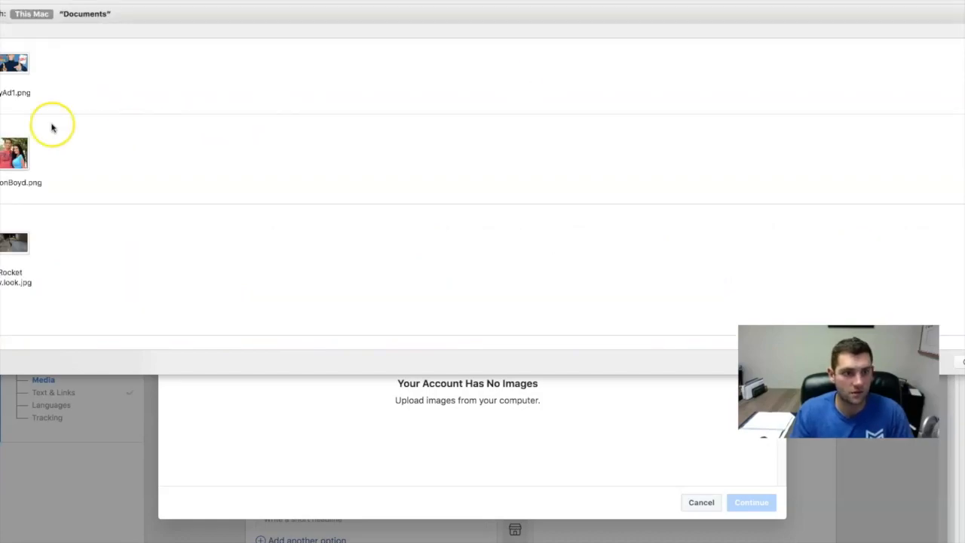
left_click(26, 58)
double_click(23, 65)
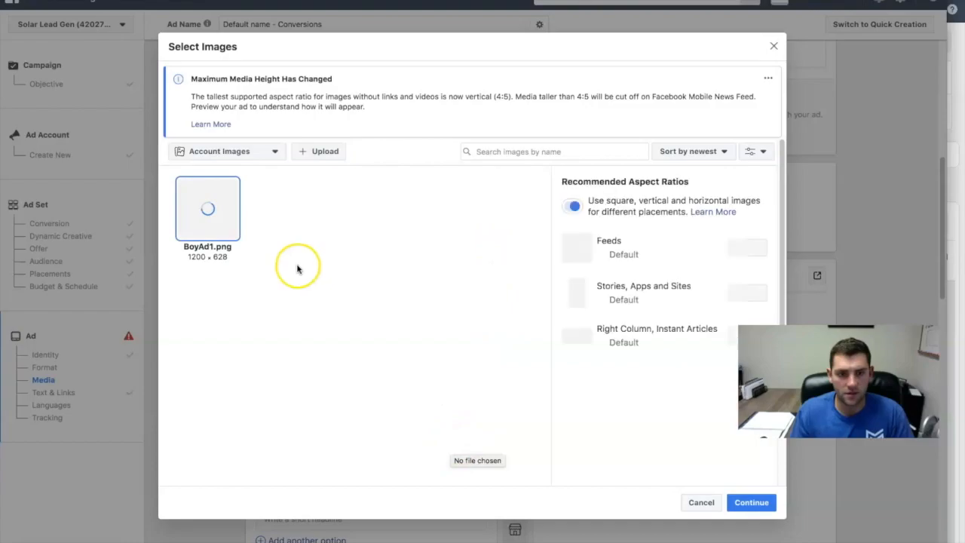
- Upload GirlAd1.png to the account images and choose it as the only image for the ad
left_click(322, 151)
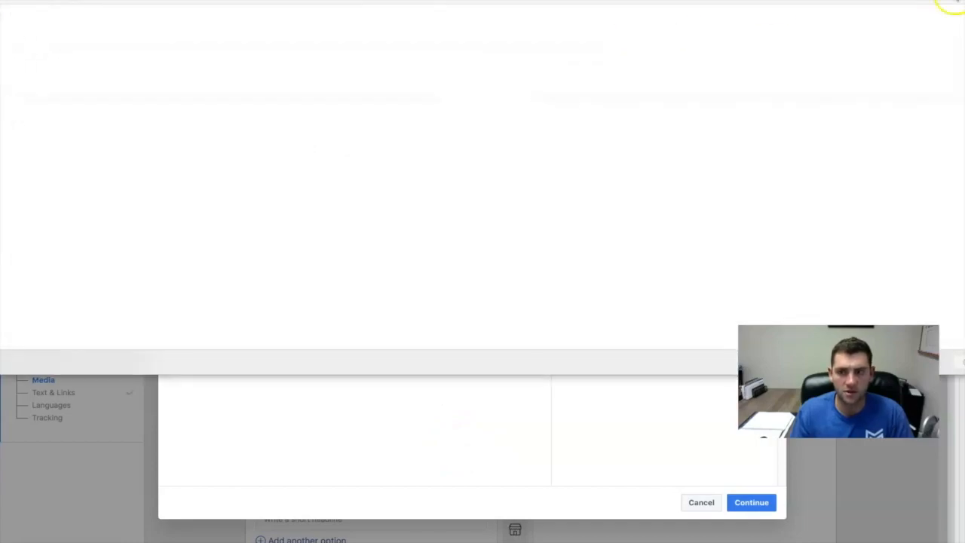
left_click(15, 64)
double_click(24, 65)
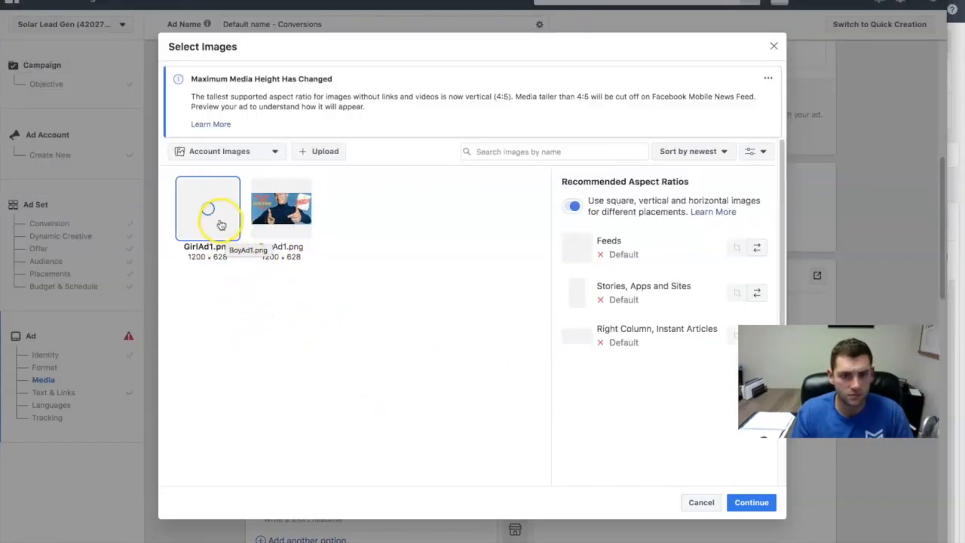
left_click(227, 216)
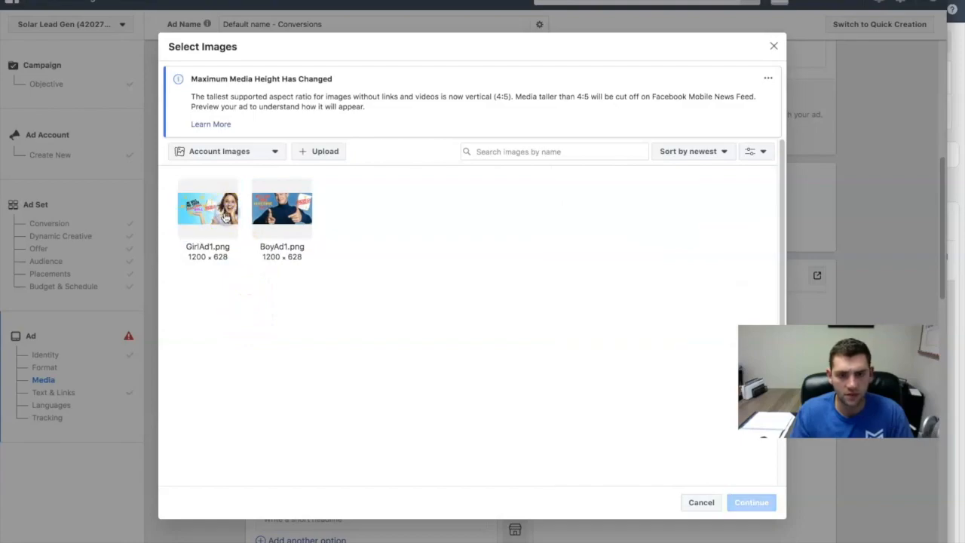
left_click(225, 218)
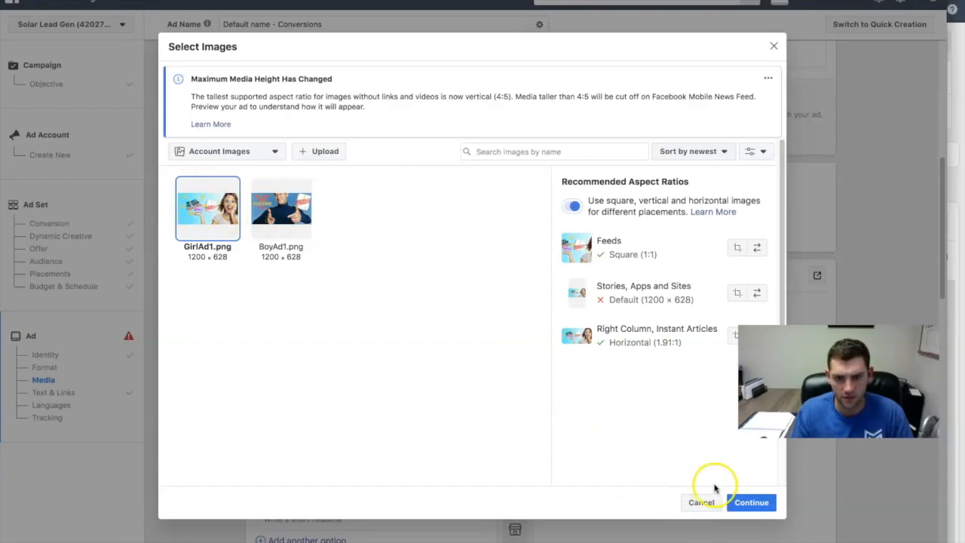
left_click(750, 502)
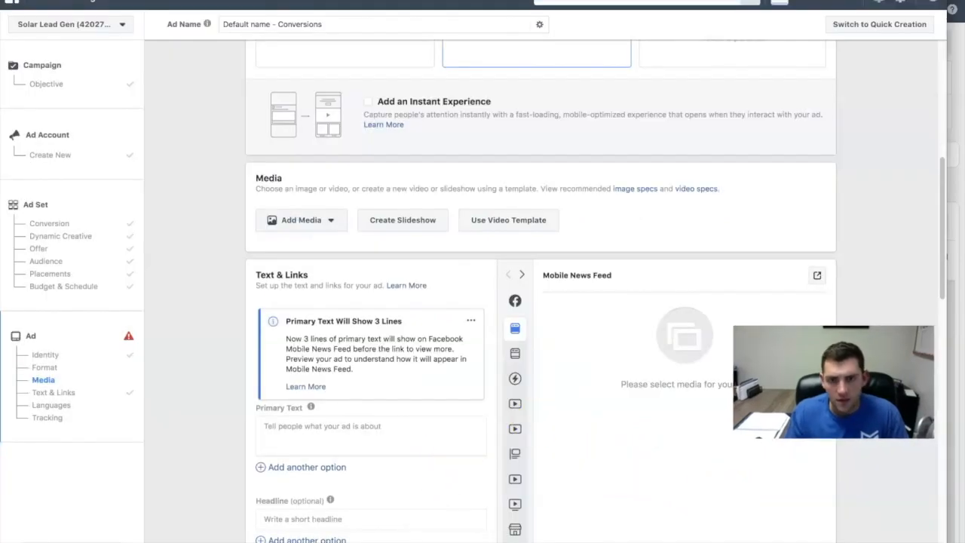
- Examine how GirlAd1.png is cropped in the placement thumbnails and in the Mobile News Feed preview
scroll(455, 458, "down", 3)
scroll(599, 439, "down", 3)
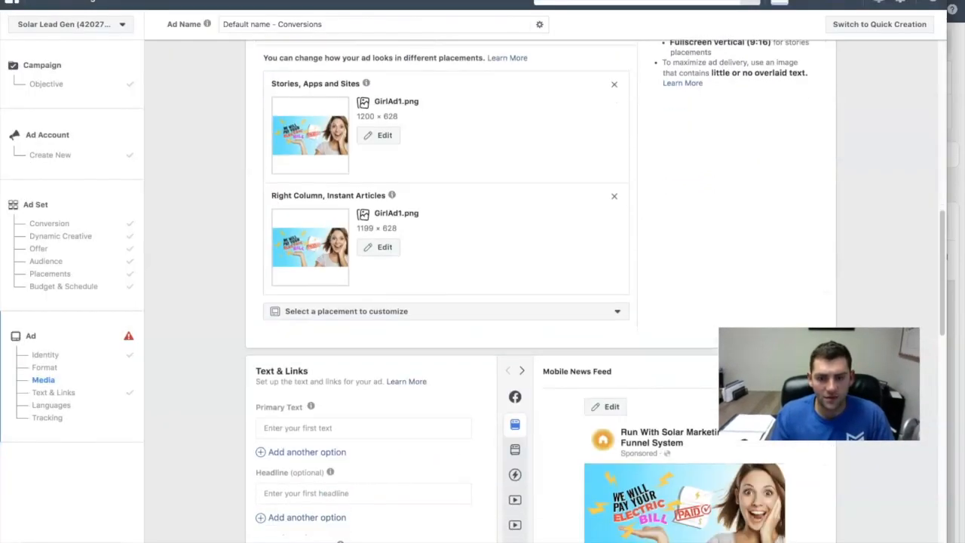
scroll(602, 435, "up", 3)
scroll(602, 434, "down", 4)
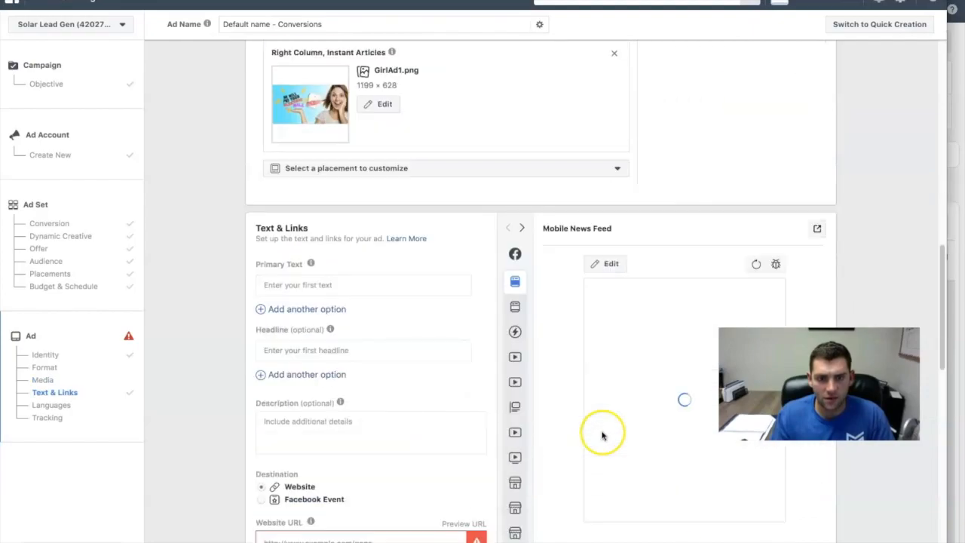
scroll(656, 370, "down", 1)
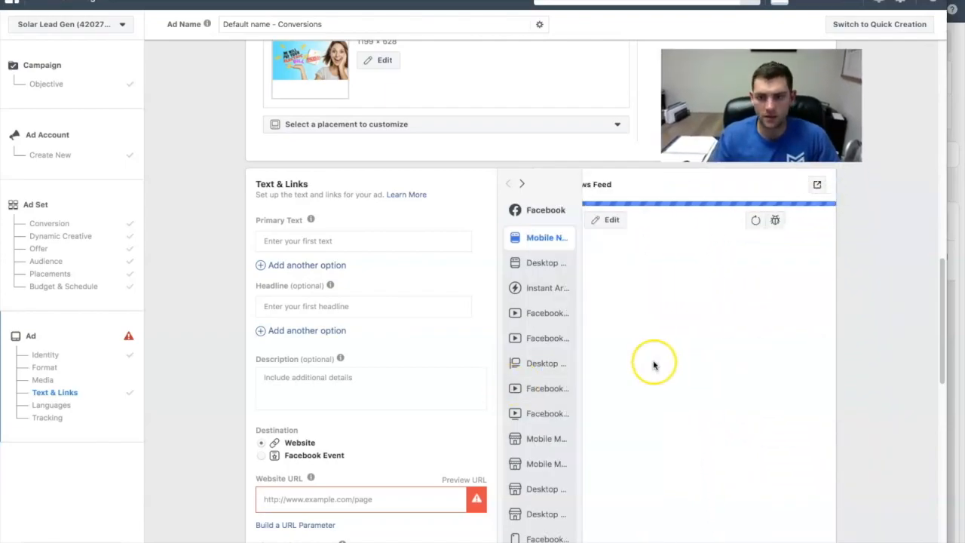
scroll(860, 371, "down", 1)
scroll(856, 372, "down", 2)
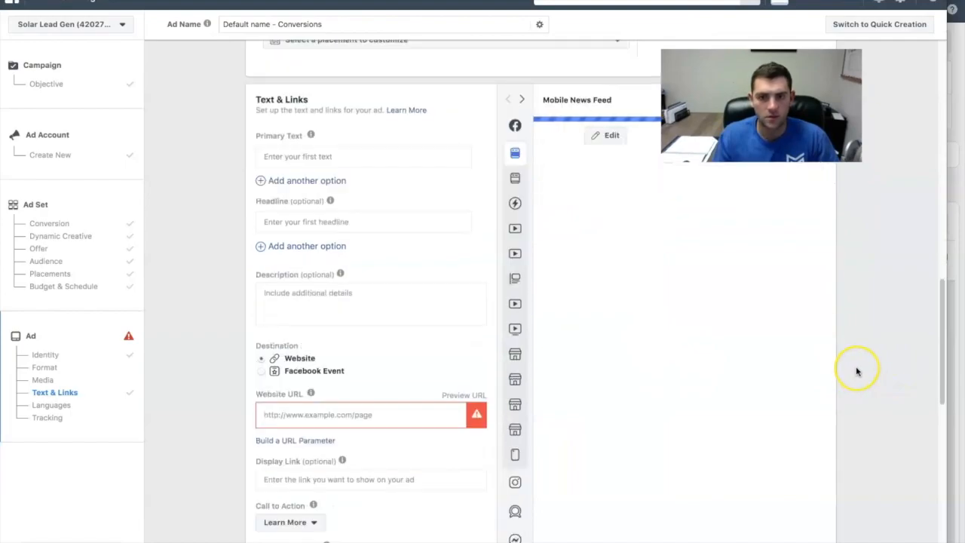
scroll(857, 371, "up", 3)
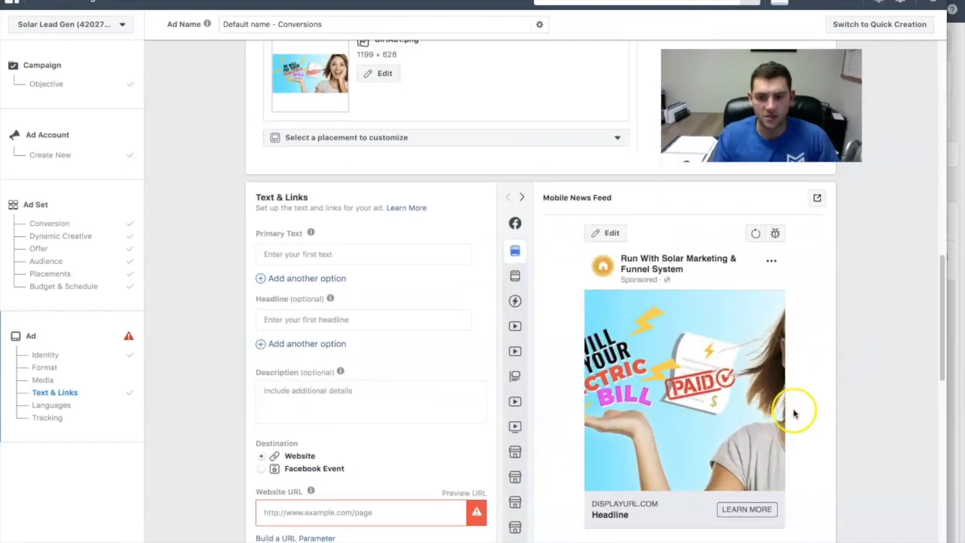
- Set the crop of GirlAd1.png for Feeds, In-Stream Videos to Original, save it and check the Mobile News Feed preview
scroll(754, 408, "up", 5)
scroll(681, 407, "up", 2)
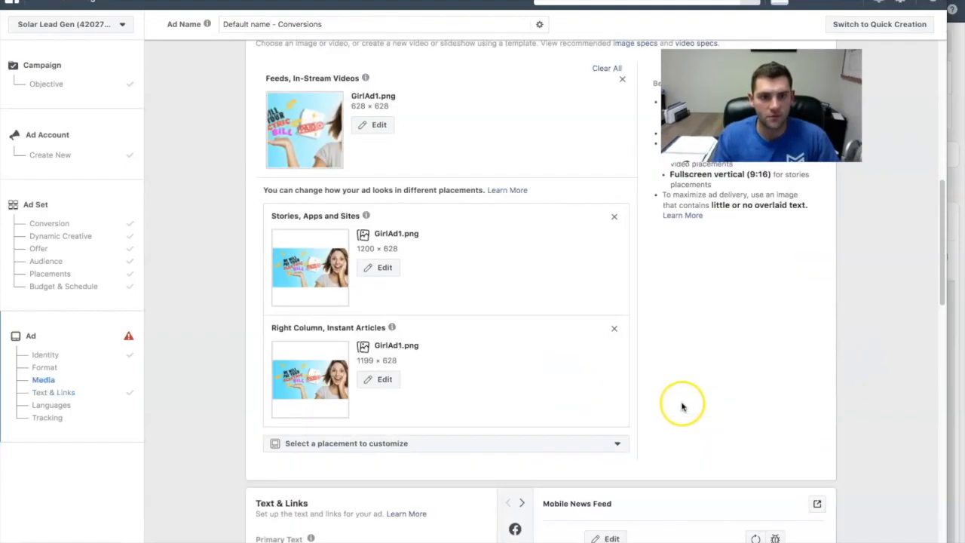
left_click(377, 128)
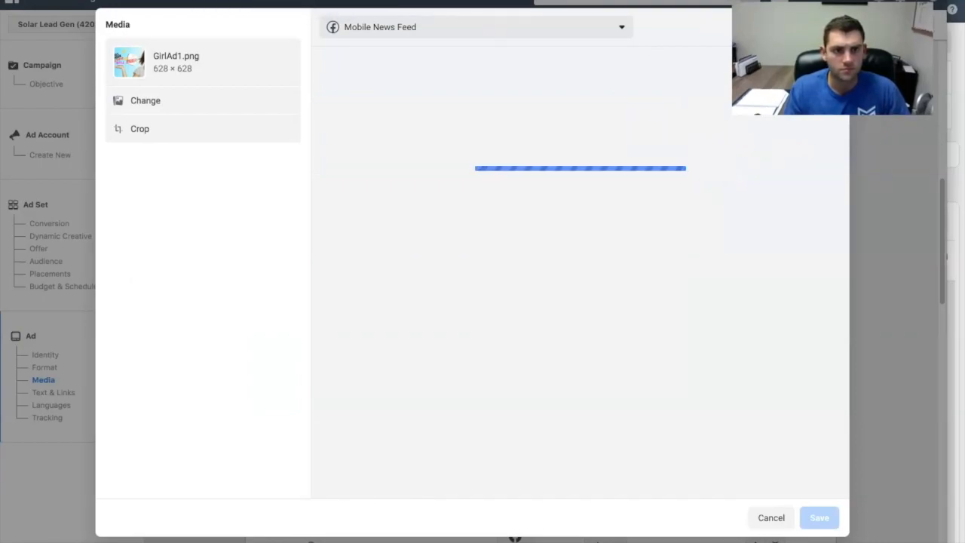
left_click(146, 127)
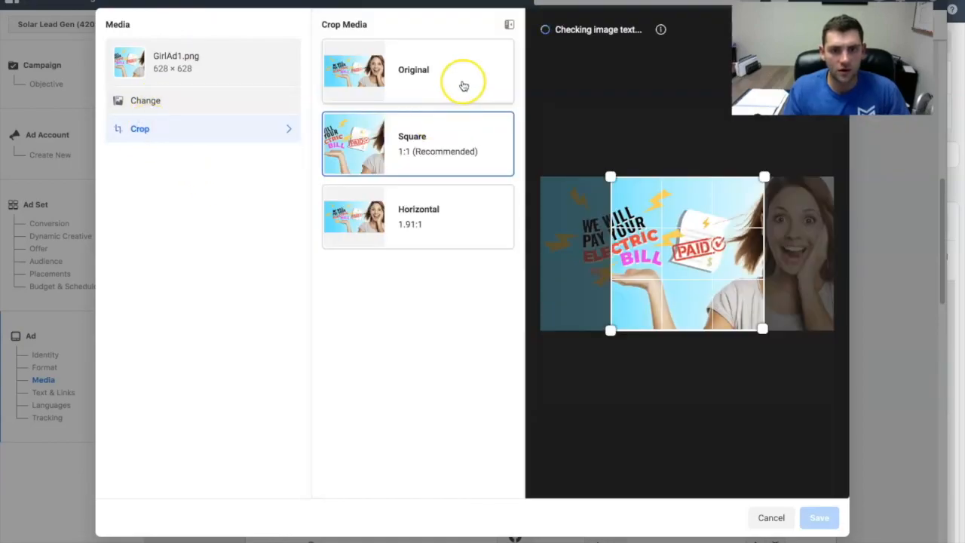
left_click(413, 73)
left_click(818, 517)
scroll(800, 457, "down", 5)
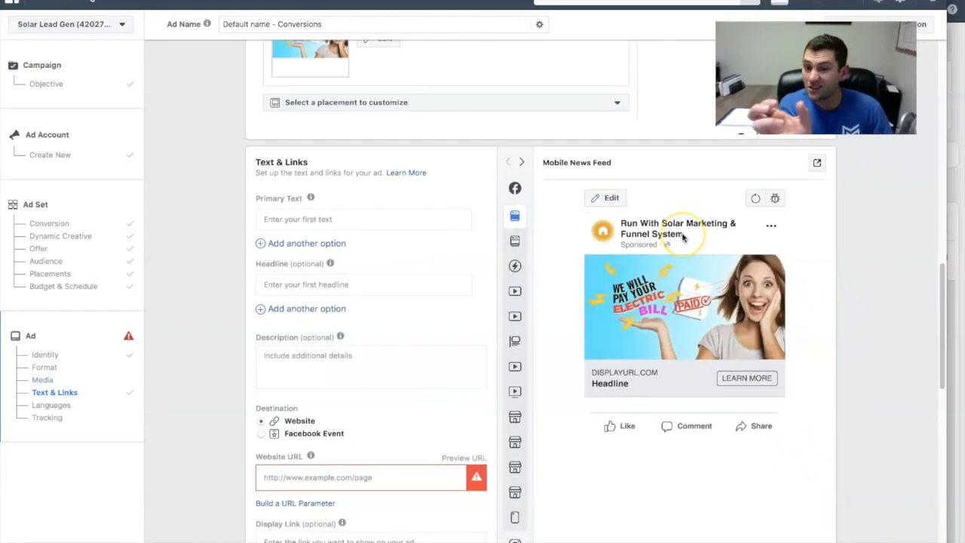
- Copy the Ad Text of Ad Campaign 1 from the Run With Solar giveaway campaign page and return to Facebook Ads Manager
left_click(610, 198)
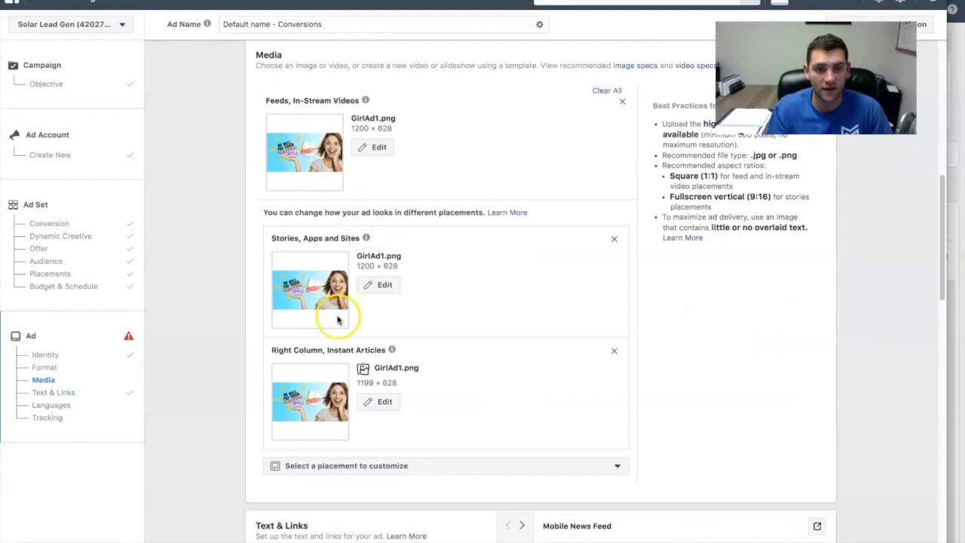
scroll(490, 297, "down", 3)
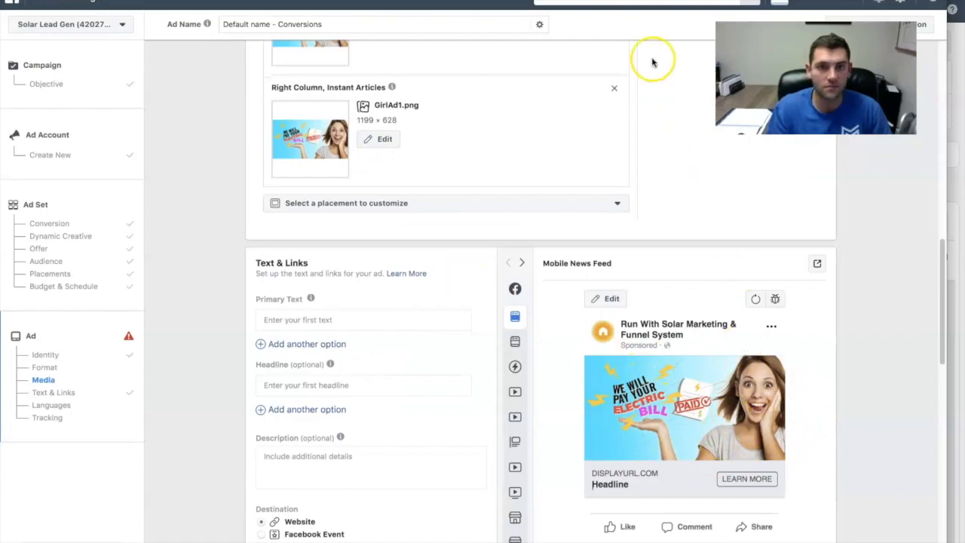
left_click(369, 1)
scroll(397, 241, "down", 3)
left_click(820, 317)
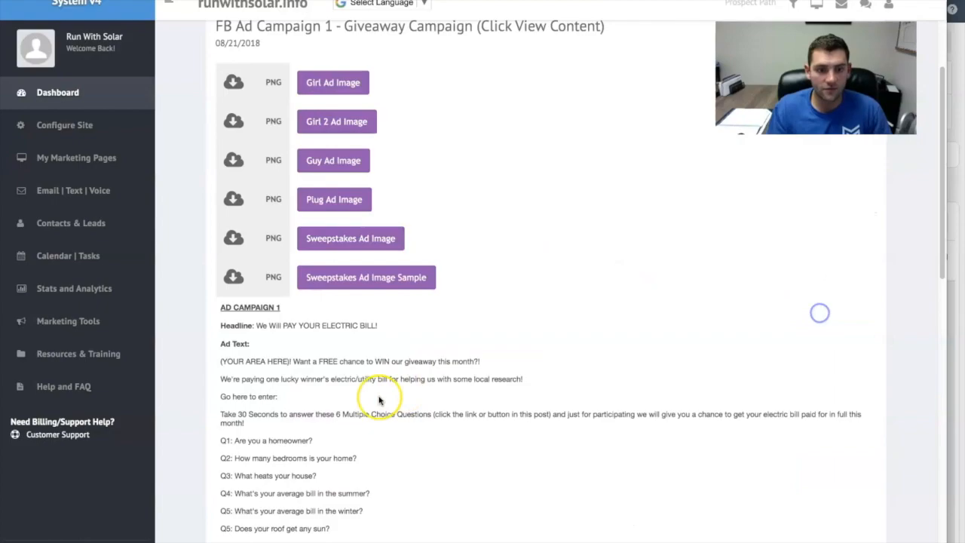
scroll(323, 172, "down", 1)
left_click_drag(220, 299, 449, 540)
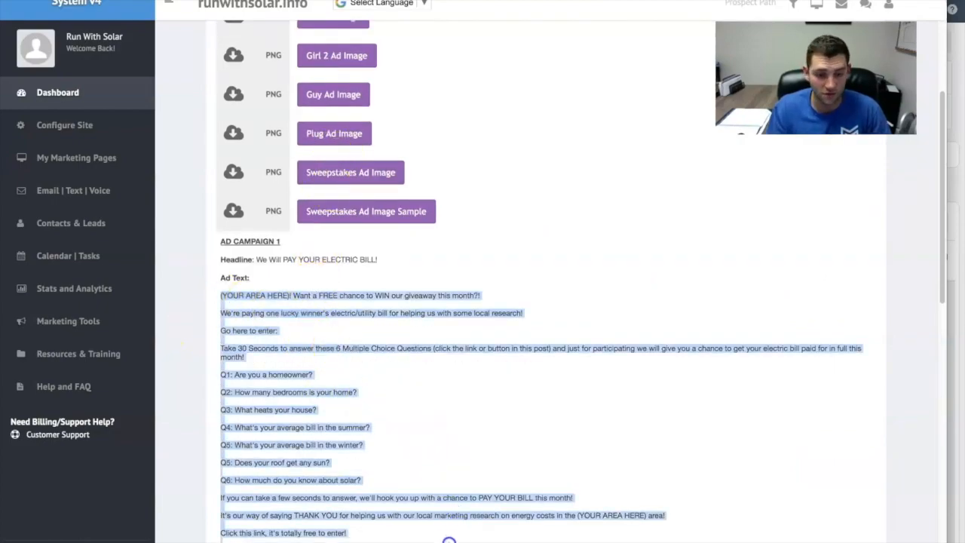
right_click(325, 530)
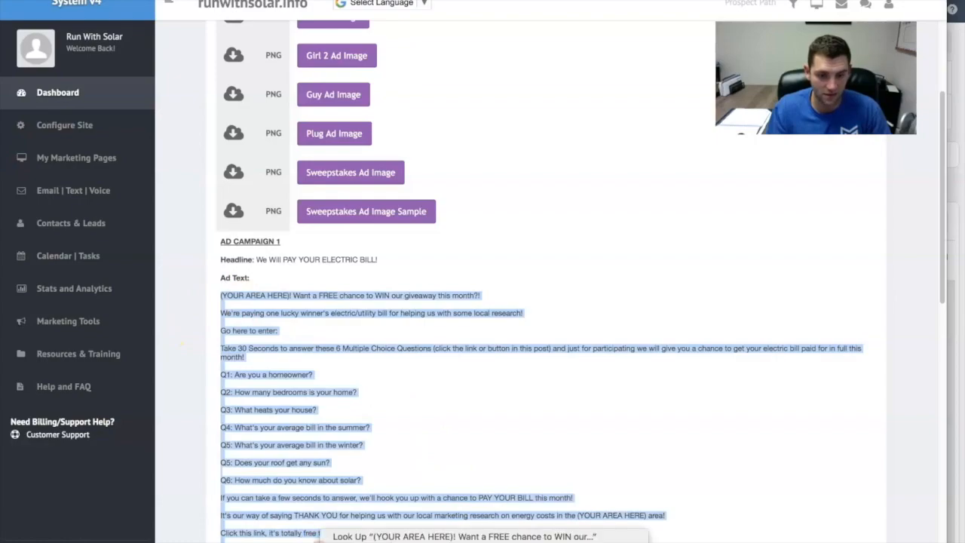
left_click(453, 1)
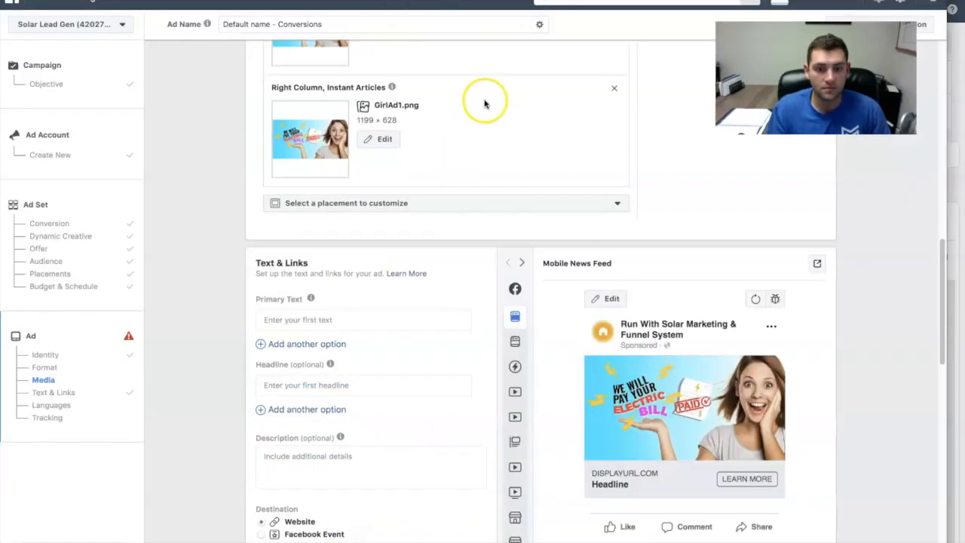
scroll(344, 305, "down", 2)
left_click(345, 365)
key("super+v")
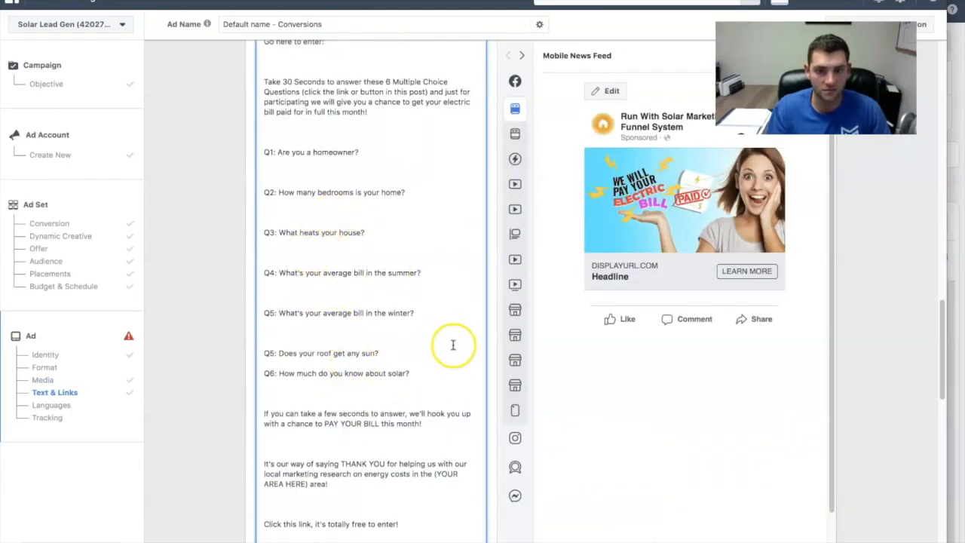
scroll(364, 237, "up", 4)
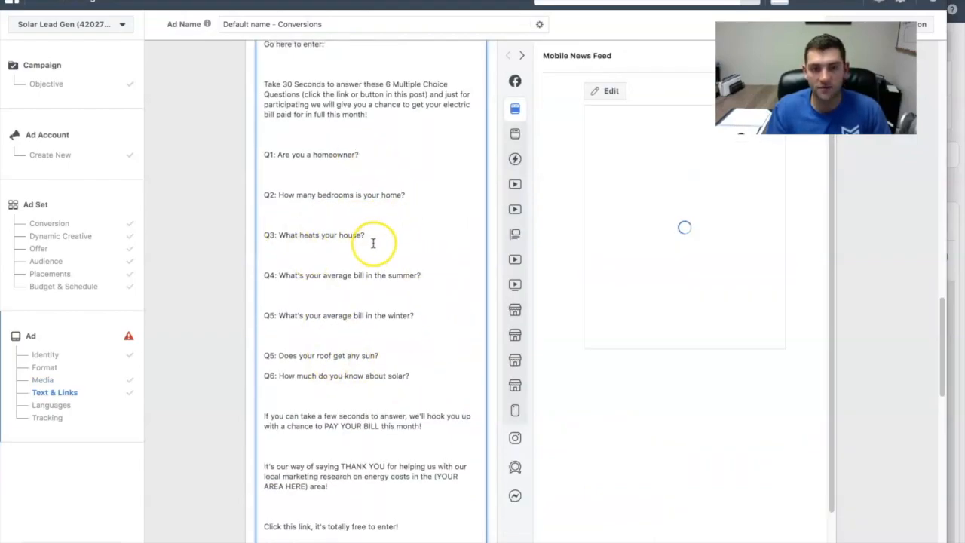
left_click(280, 258)
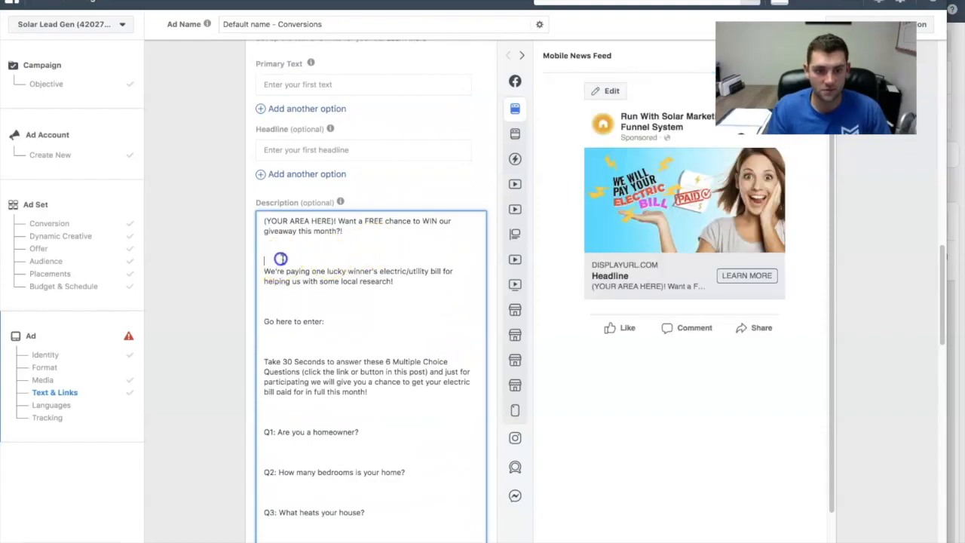
key("BackSpace")
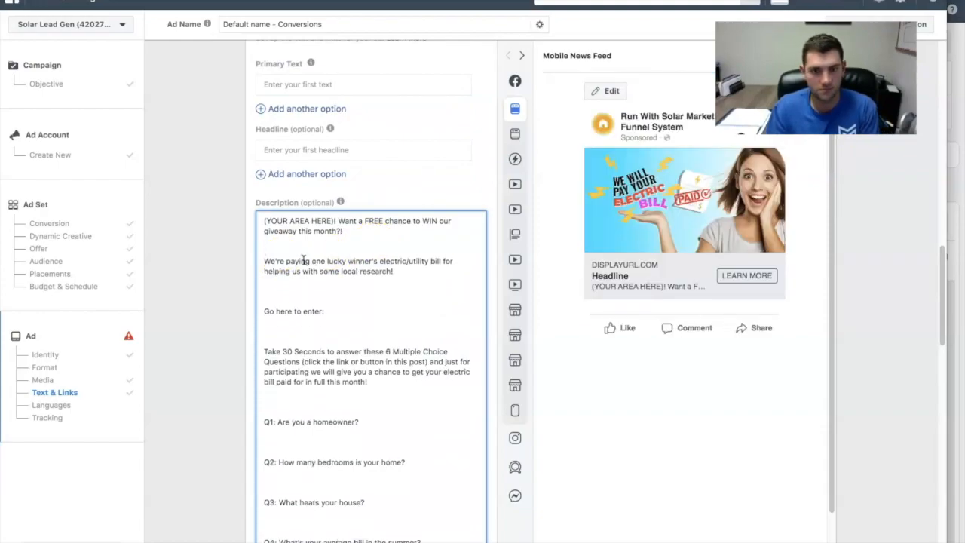
scroll(320, 282, "down", 1)
scroll(319, 282, "down", 6)
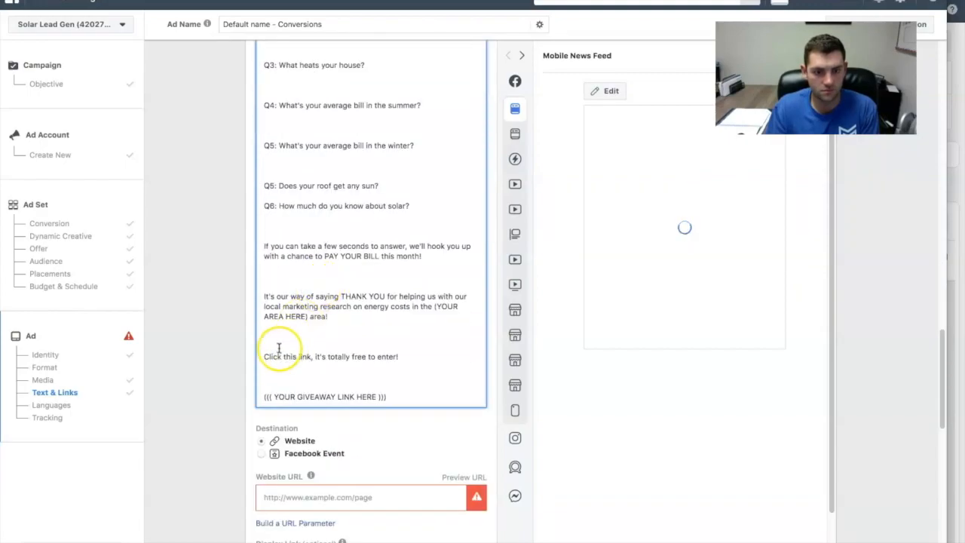
key("BackSpace")
left_click(271, 282)
key("BackSpace")
left_click(273, 230)
scroll(340, 285, "up", 8)
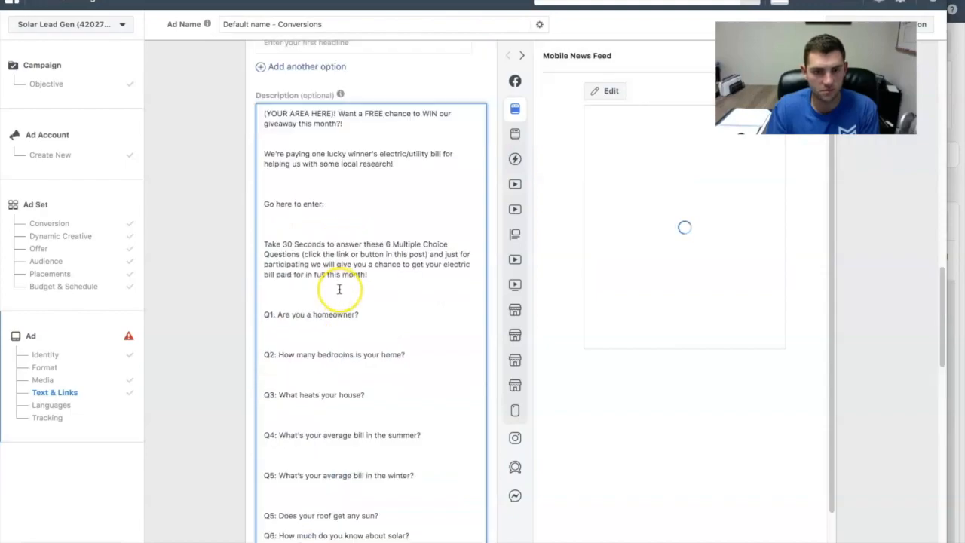
left_click(323, 435)
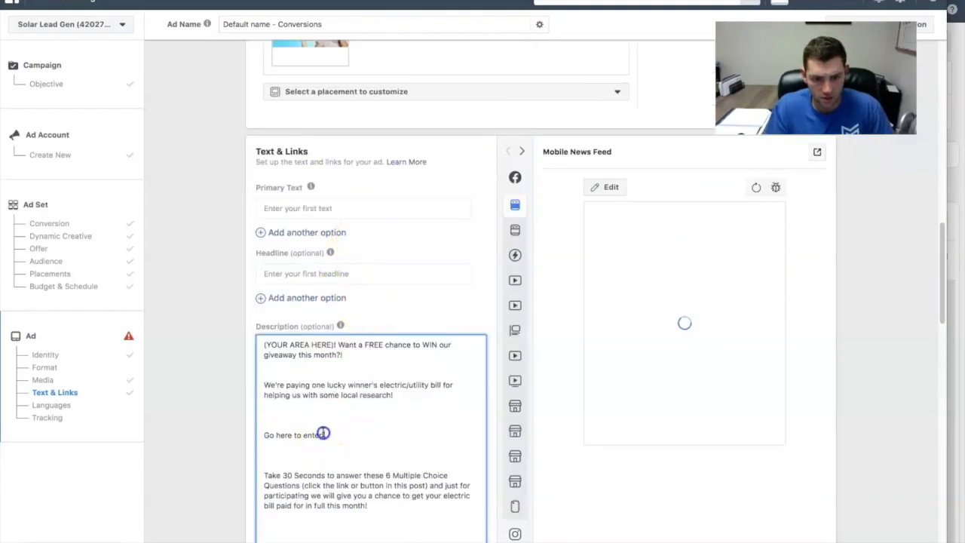
key("ctrl+a")
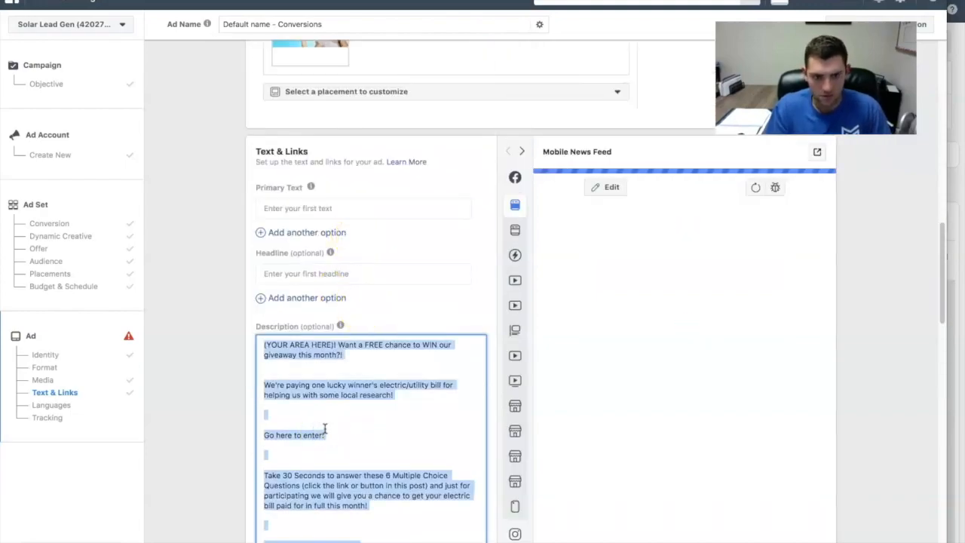
key("BackSpace")
- Paste the copied ad text into Primary Text and leave one blank line above "We're paying one lucky winner's" and "Go here to enter:"
left_click(305, 207)
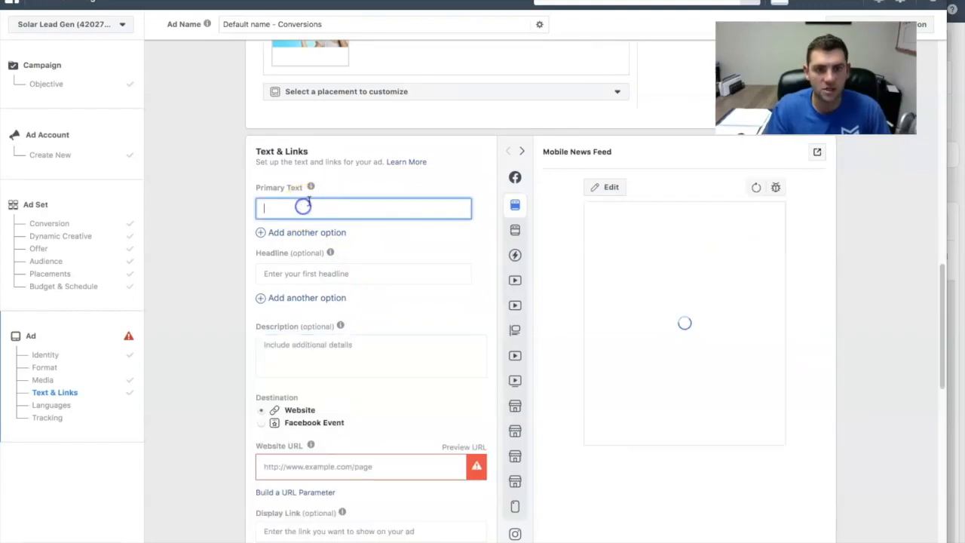
key("ctrl+v")
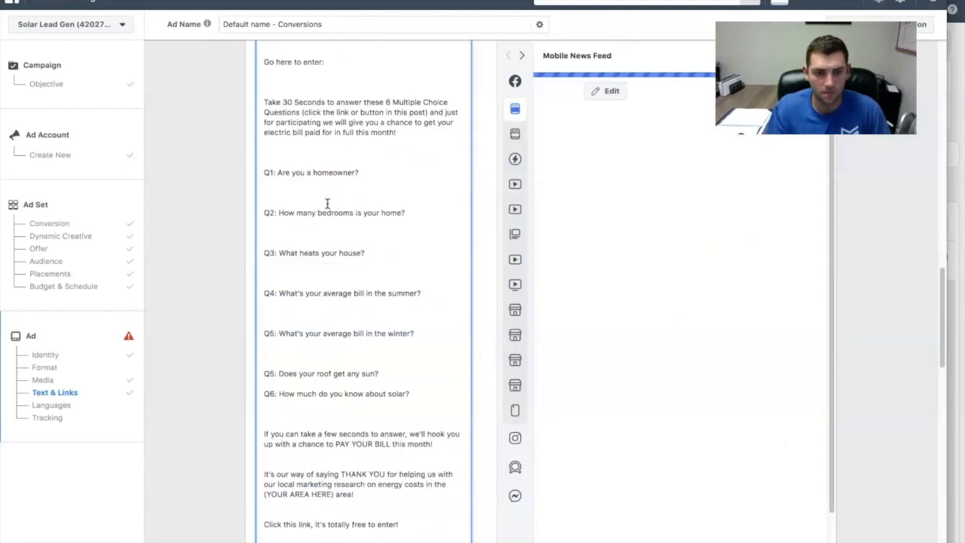
scroll(291, 146, "up", 2)
left_click(264, 148)
key("BackSpace")
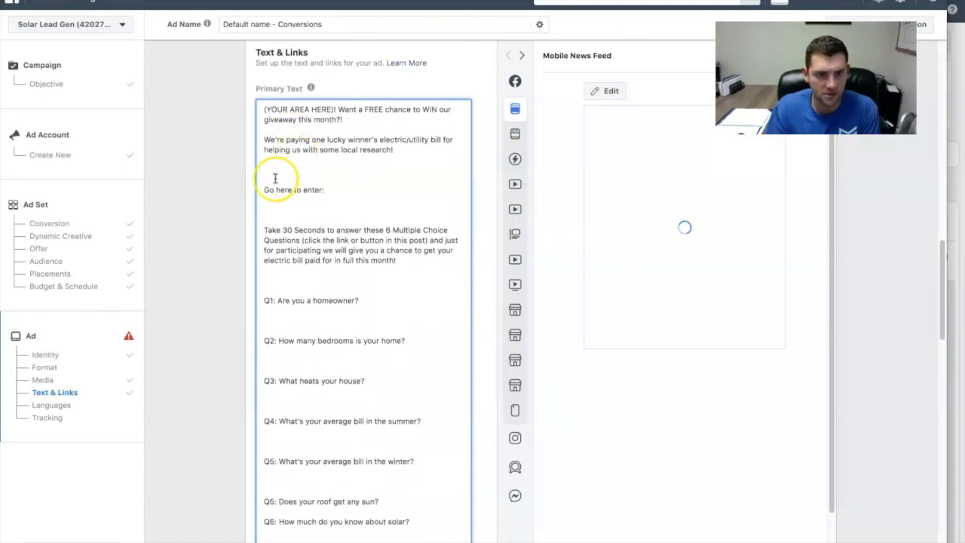
key("BackSpace")
key("BackSpace")
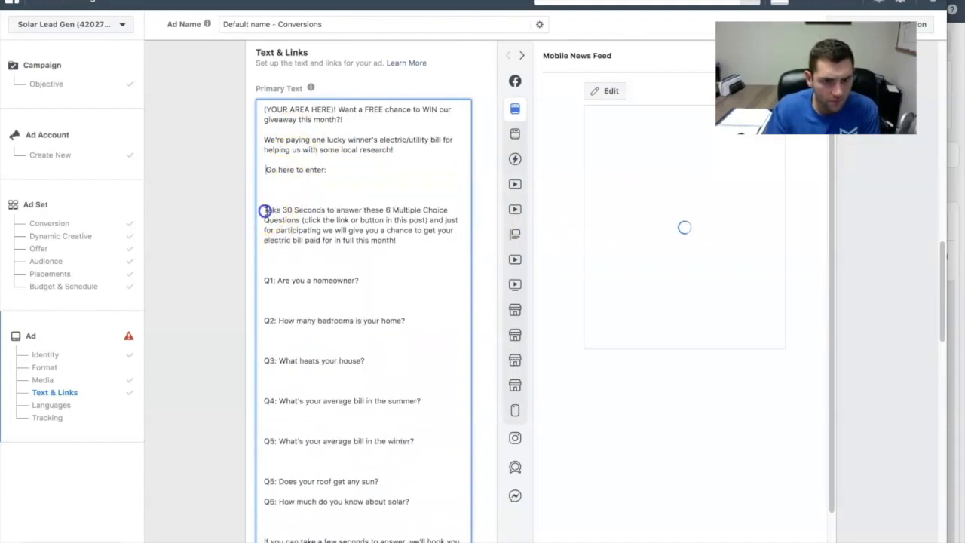
- Remove the extra blank lines above "Take 30 Seconds", Q1 and Q2 in the Primary Text, leaving one each
left_click(264, 210)
key("BackSpace")
key("BackSpace")
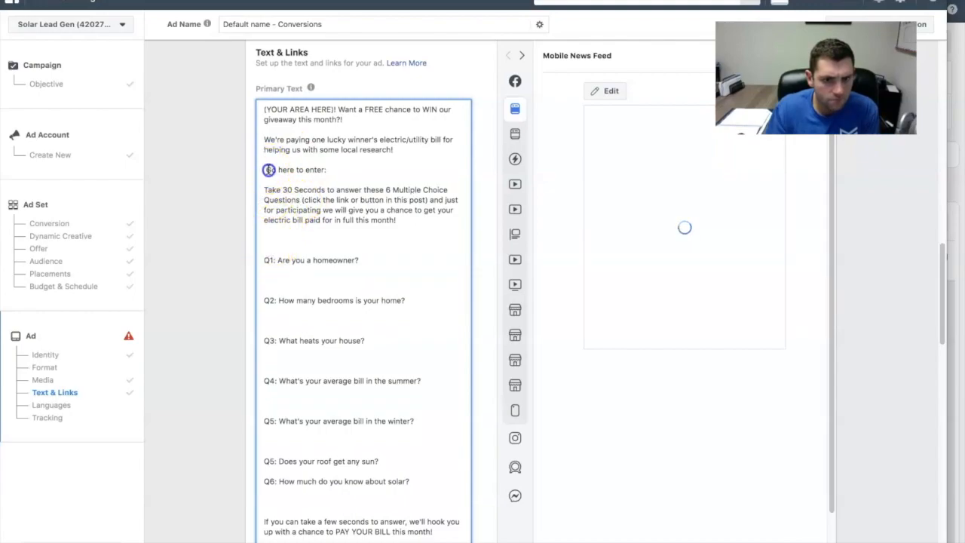
left_click(264, 260)
key("BackSpace")
key("BackSpace")
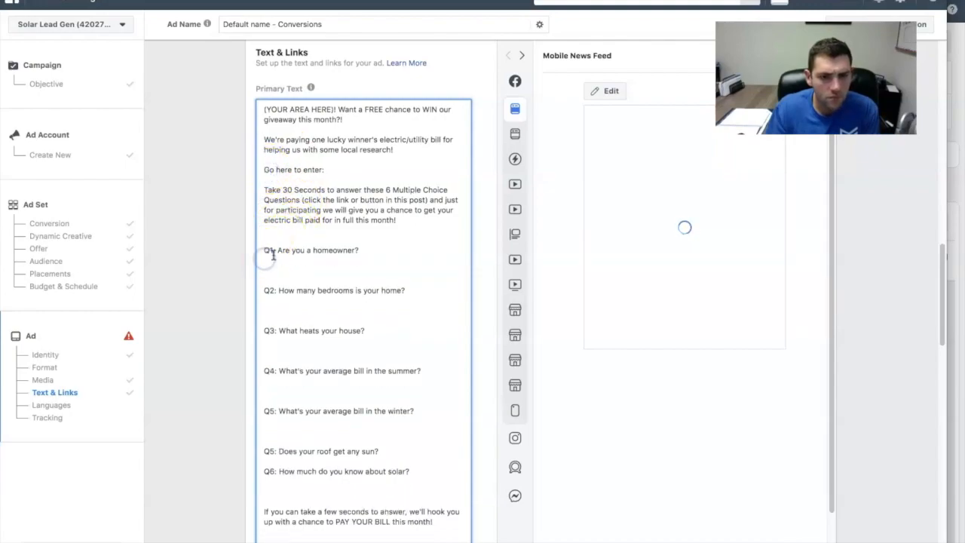
left_click(267, 280)
key("BackSpace")
key("BackSpace")
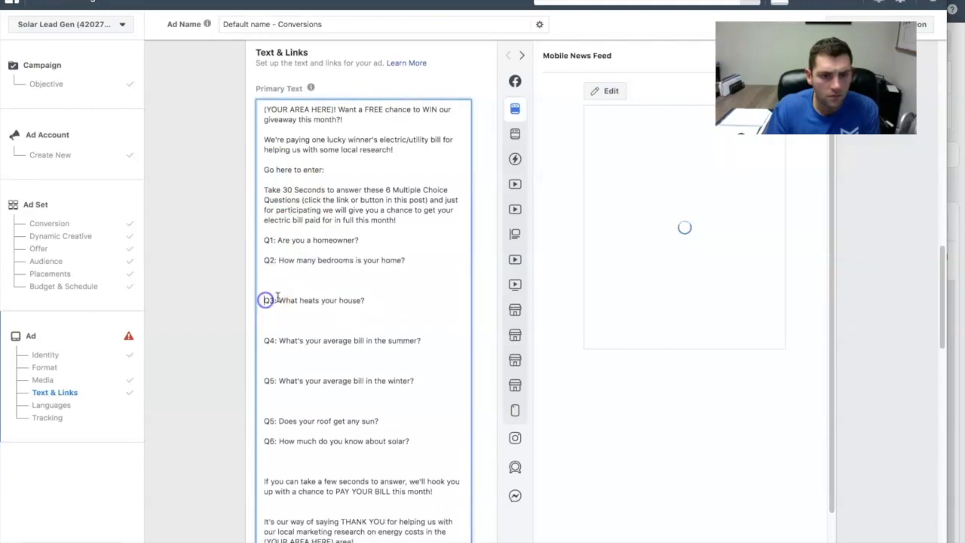
- Reduce the gaps above Q3, Q4 and both Q5 questions in the Primary Text to a single blank line each
key("BackSpace")
key("BackSpace")
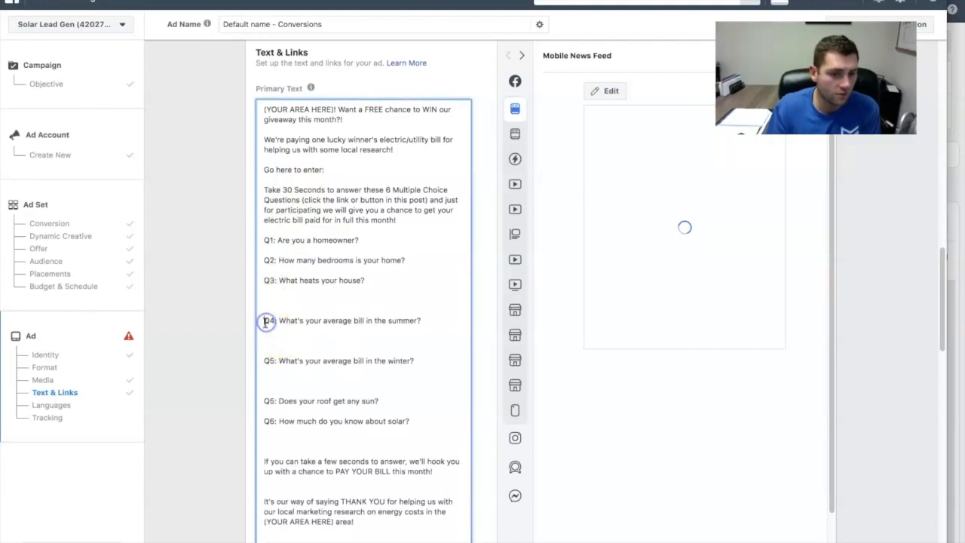
key("BackSpace")
key("BackSpace")
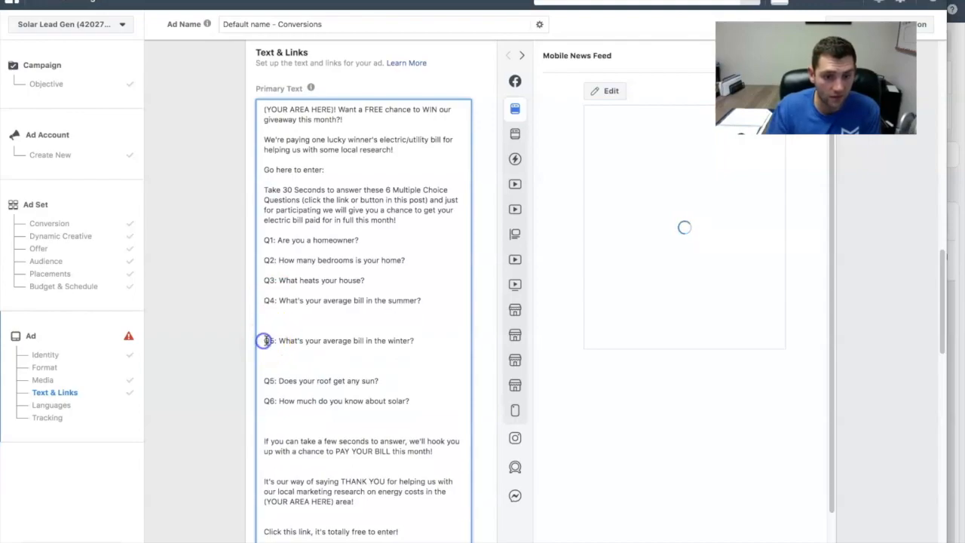
key("BackSpace")
key("BackSpace")
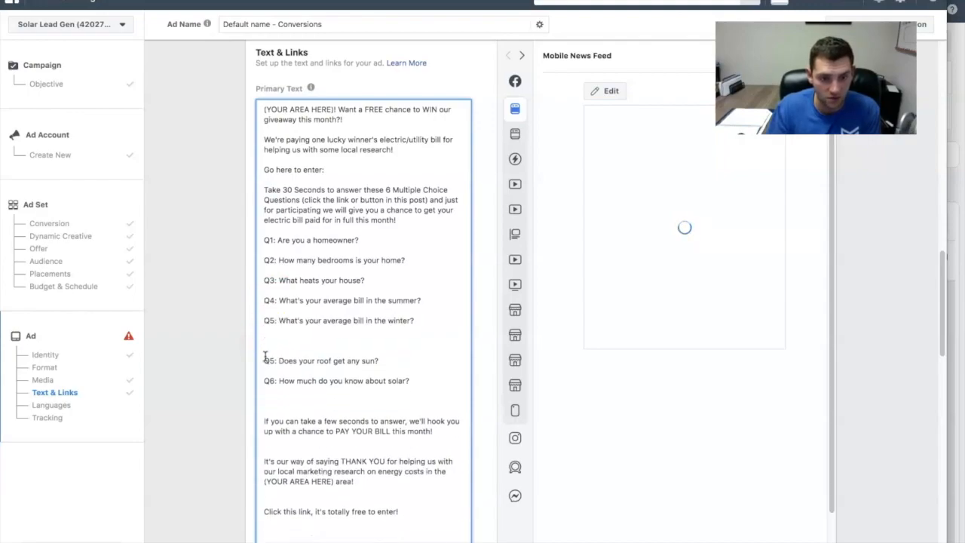
key("BackSpace")
key("BackSpace")
- Renumber the last two questions as Q6 and Q7 and change the number of Multiple Choice Questions in the text to 7
left_click(300, 344)
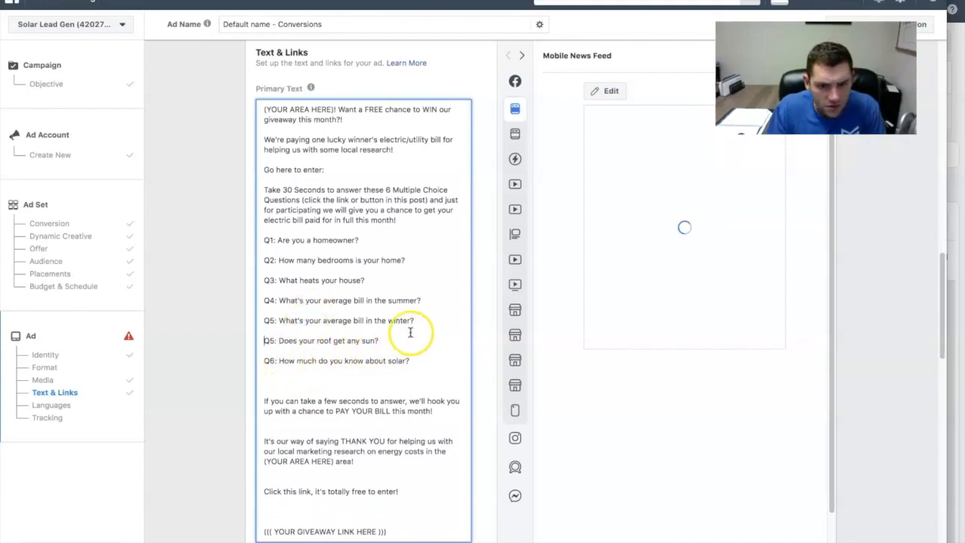
left_click(272, 343)
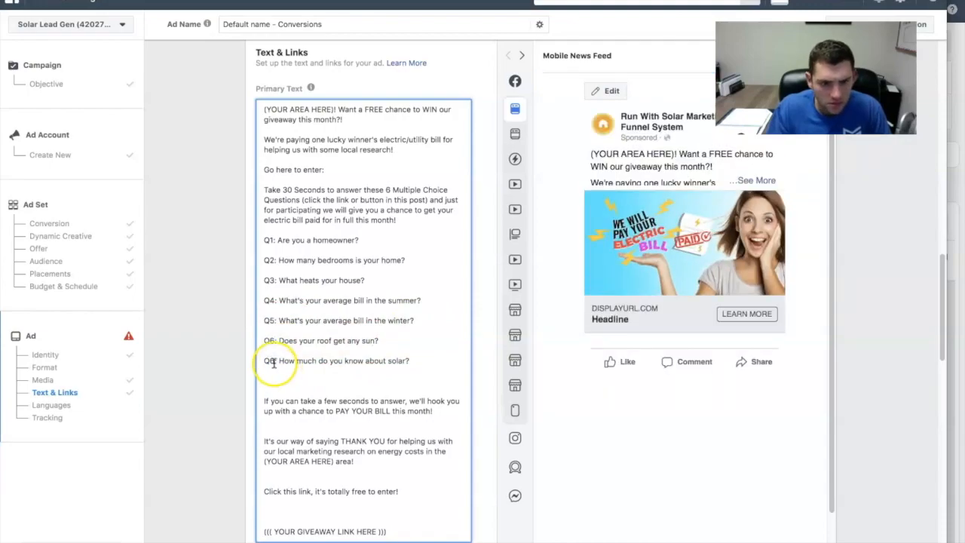
key("BackSpace")
type("7")
left_click(421, 363)
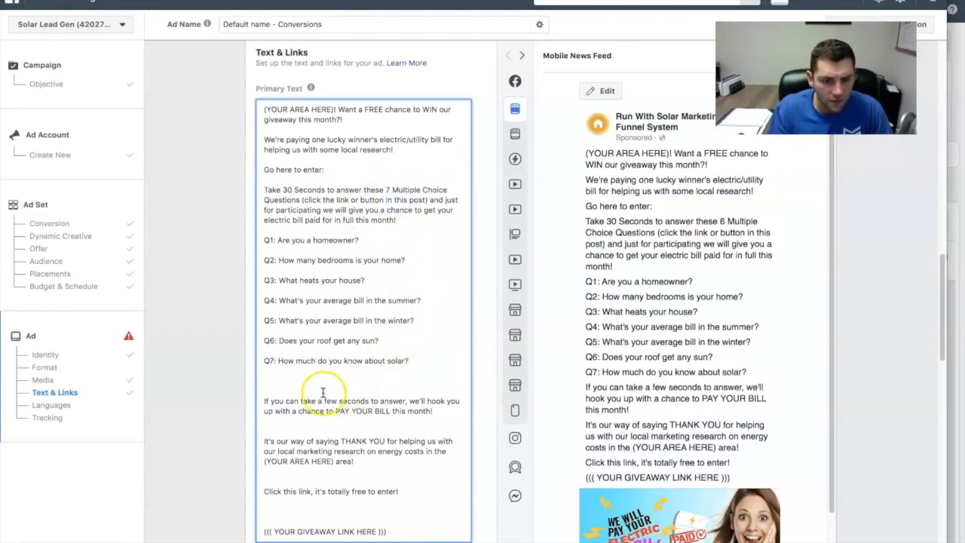
- Leave single blank lines above the closing paragraphs "If you can take", "It's our way of saying" and "Click this link"
left_click(264, 400)
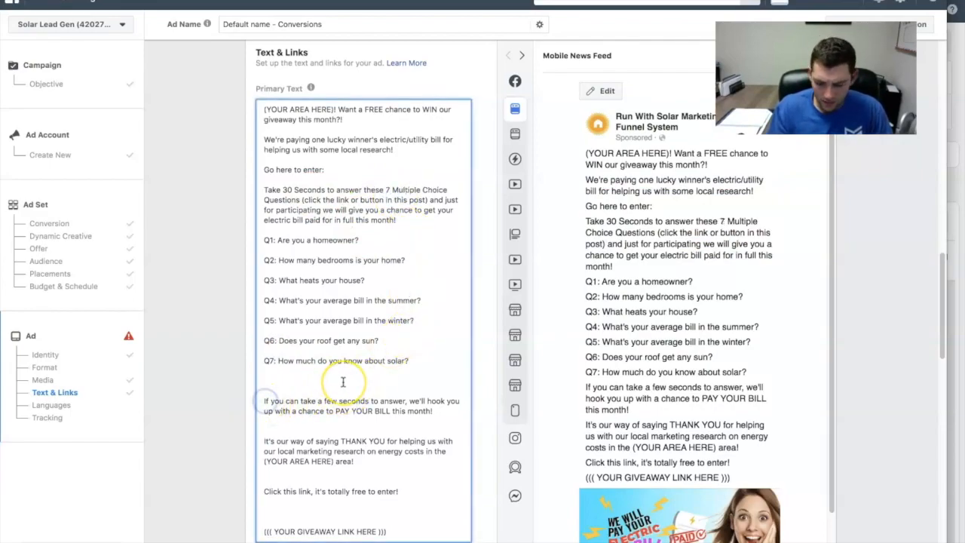
key("BackSpace")
key("BackSpace")
left_click(293, 431)
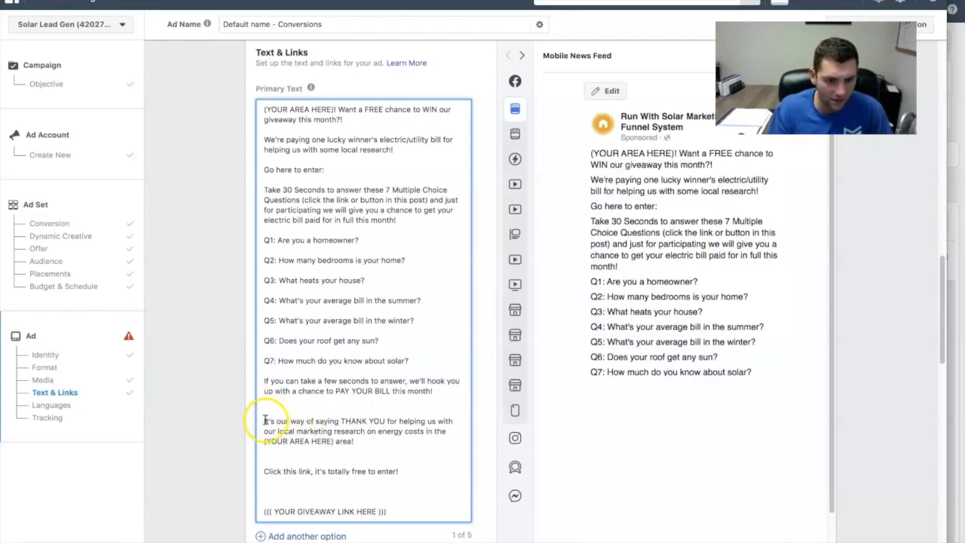
key("BackSpace")
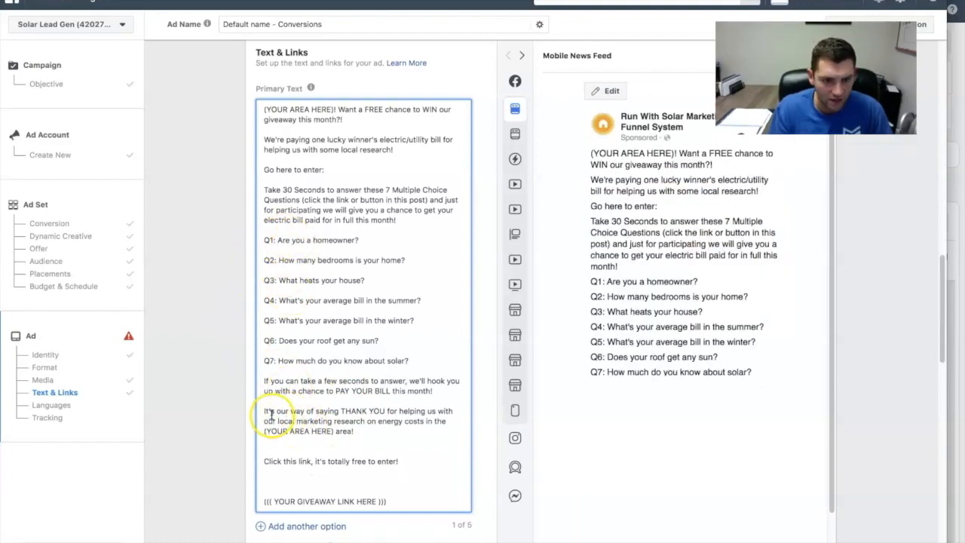
key("BackSpace")
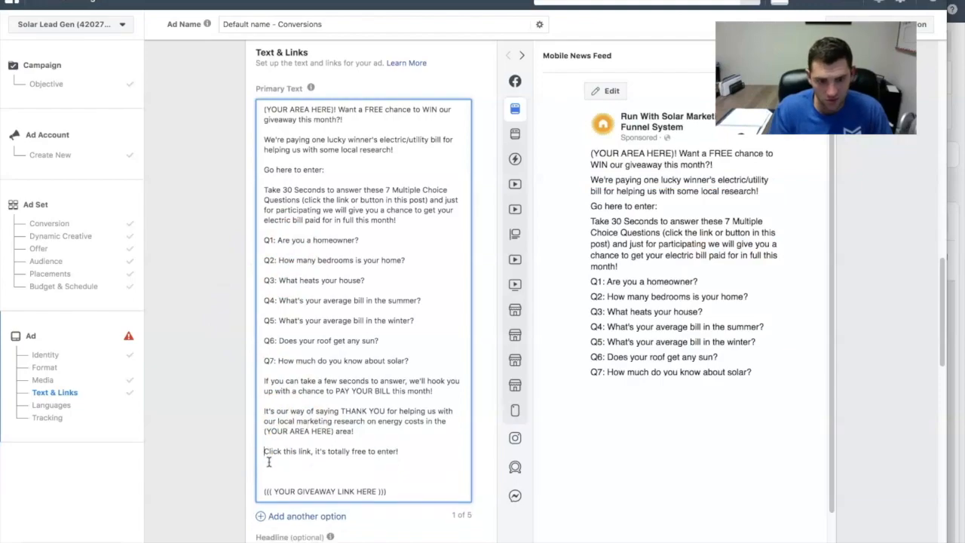
- Delete the "((( YOUR GIVEAWAY LINK HERE )))" placeholder and the surplus blank lines at the end of the Primary Text
left_click_drag(389, 490, 282, 484)
key("BackSpace")
key("BackSpace")
key("BackSpace")
key("BackSpace")
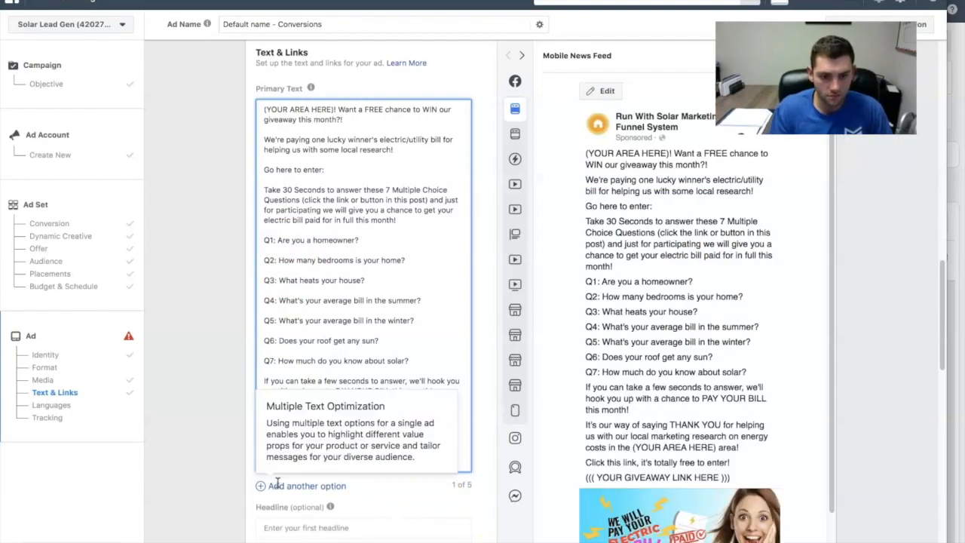
left_click(351, 248)
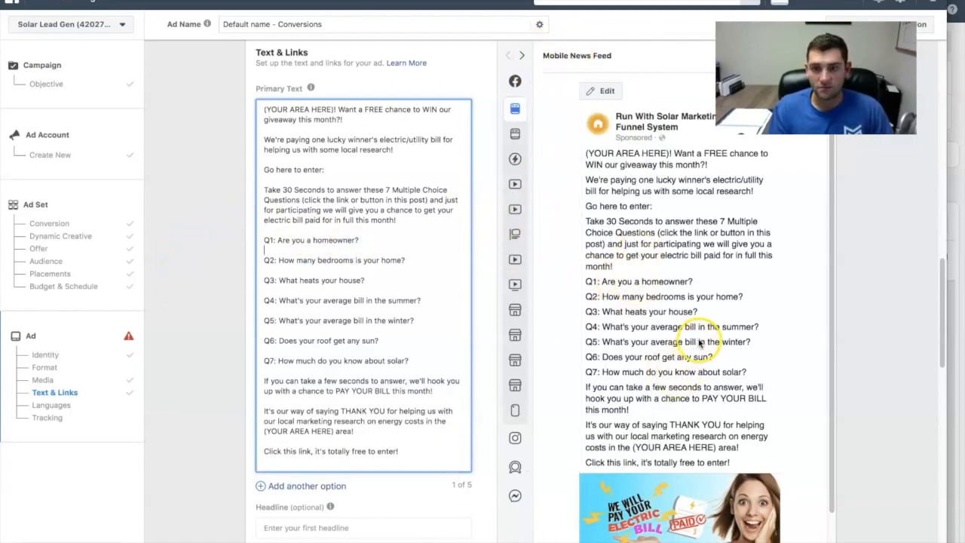
- Switch to the Run With Solar system and open the All New Giveaway Funnel link from the Lead Capture Pages
scroll(701, 342, "down", 2)
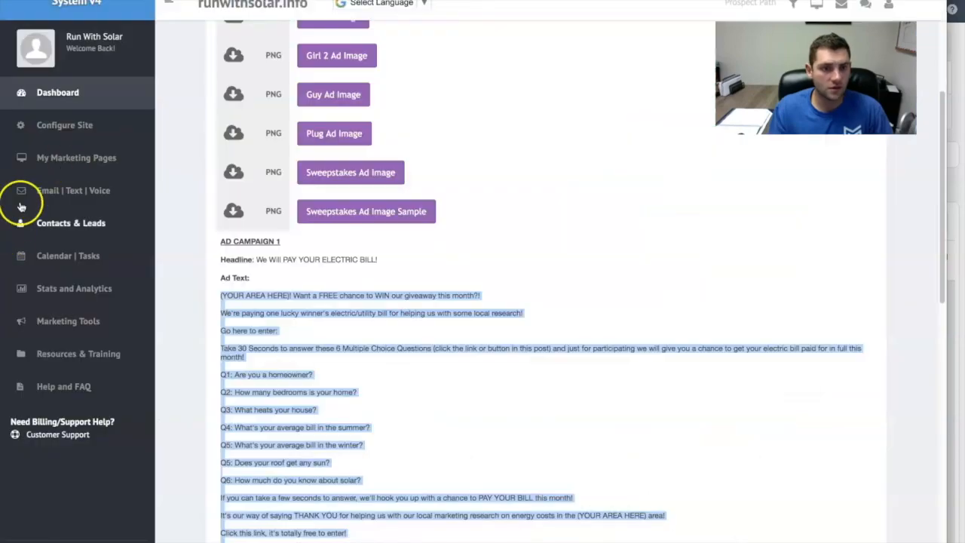
left_click(67, 160)
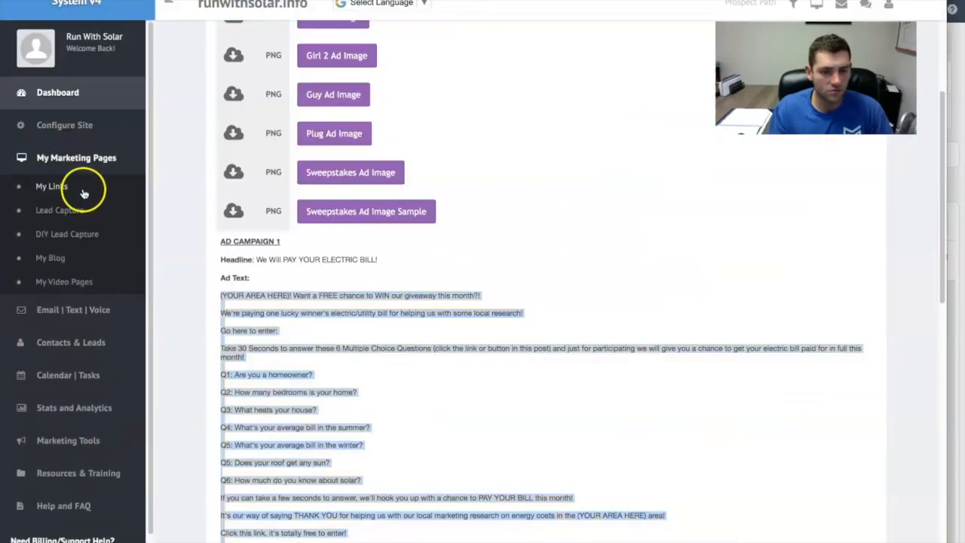
left_click(52, 210)
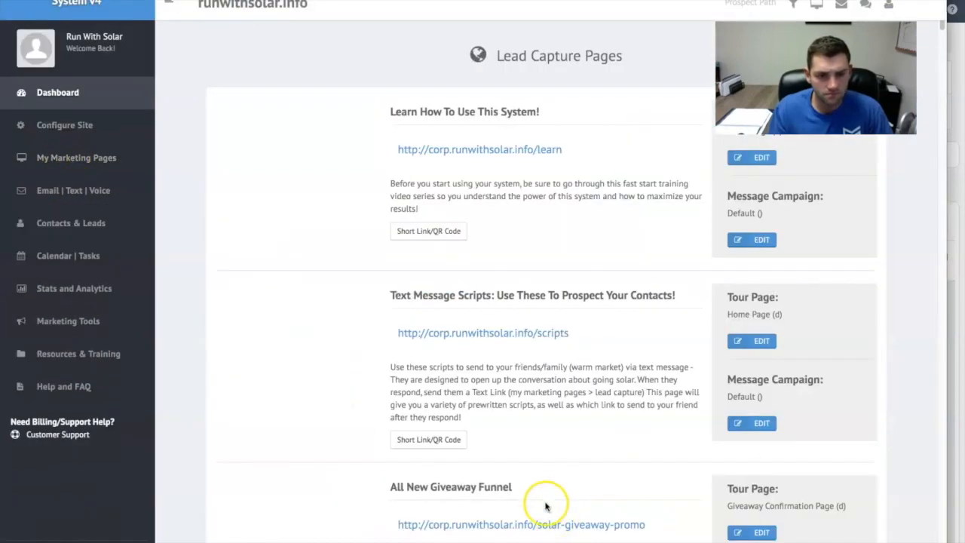
scroll(505, 460, "down", 3)
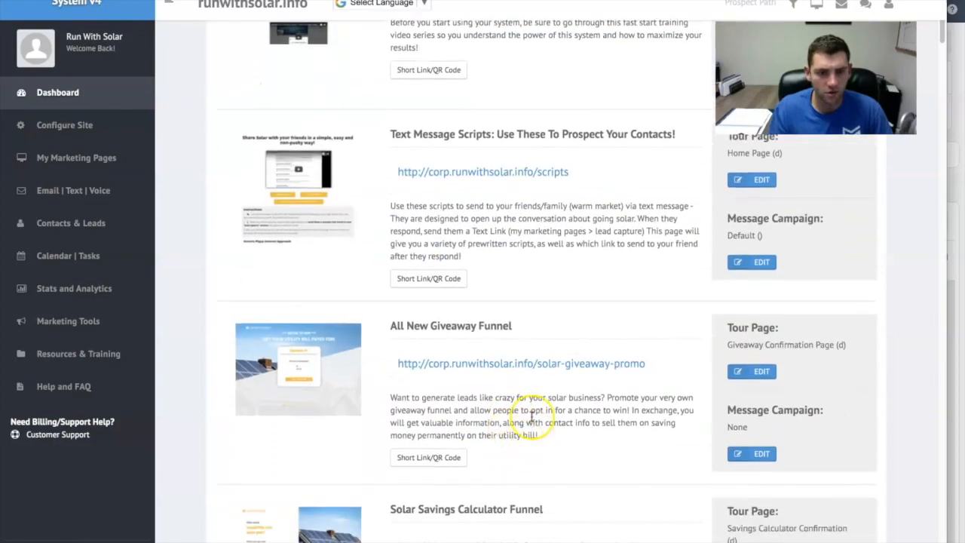
left_click(440, 364)
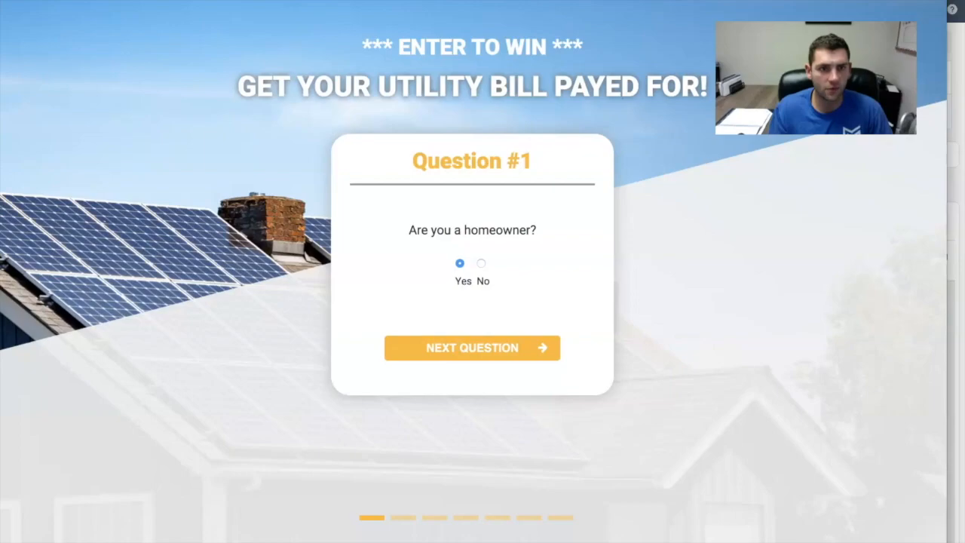
- Copy the web address of the giveaway funnel page
right_click(202, 2)
left_click(249, 46)
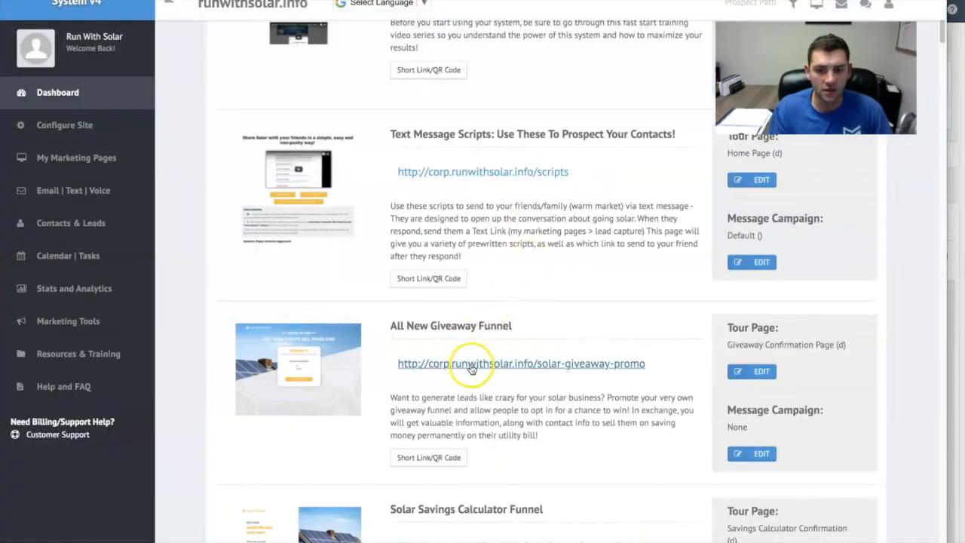
left_click(472, 362)
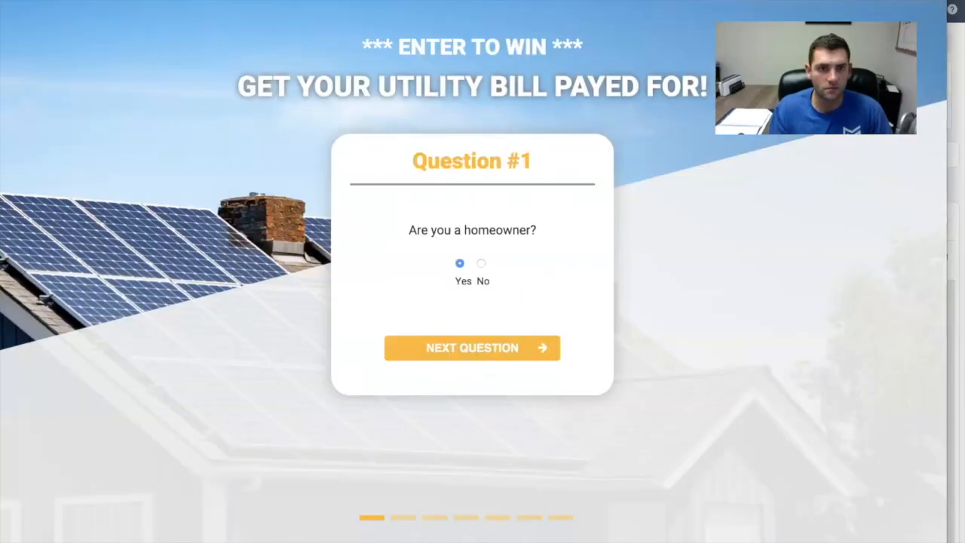
right_click(251, 2)
left_click(312, 45)
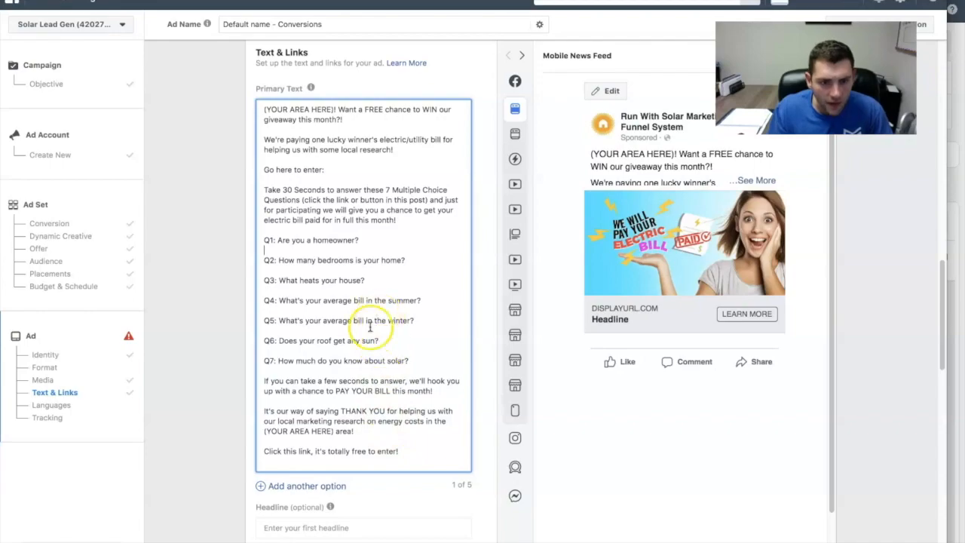
scroll(356, 452, "down", 1)
left_click(286, 446)
left_click(416, 447)
key("Return")
key("Return")
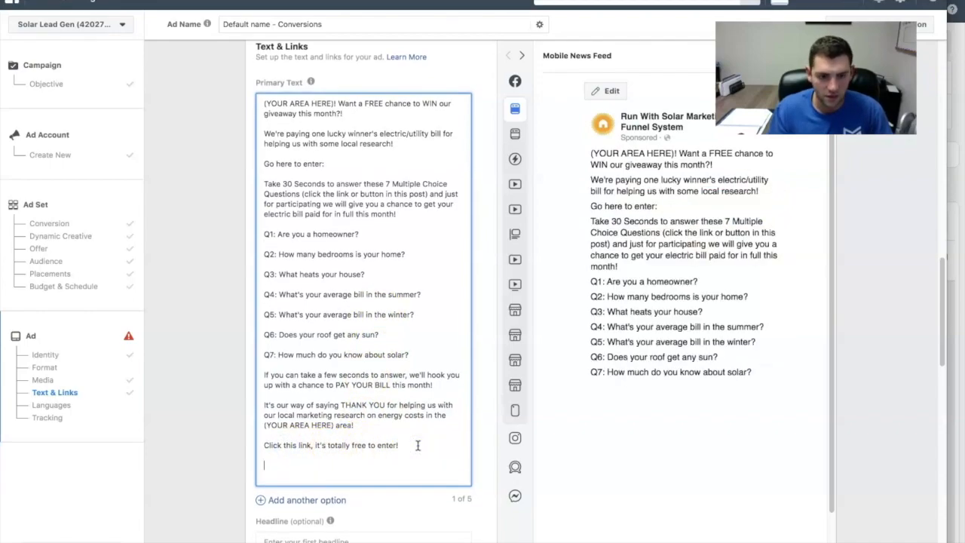
key("super+v")
- Insert the same solar-giveaway-promo link after "Go here to enter:" in the Primary Text
scroll(399, 453, "down", 3)
scroll(399, 453, "up", 4)
left_click(339, 186)
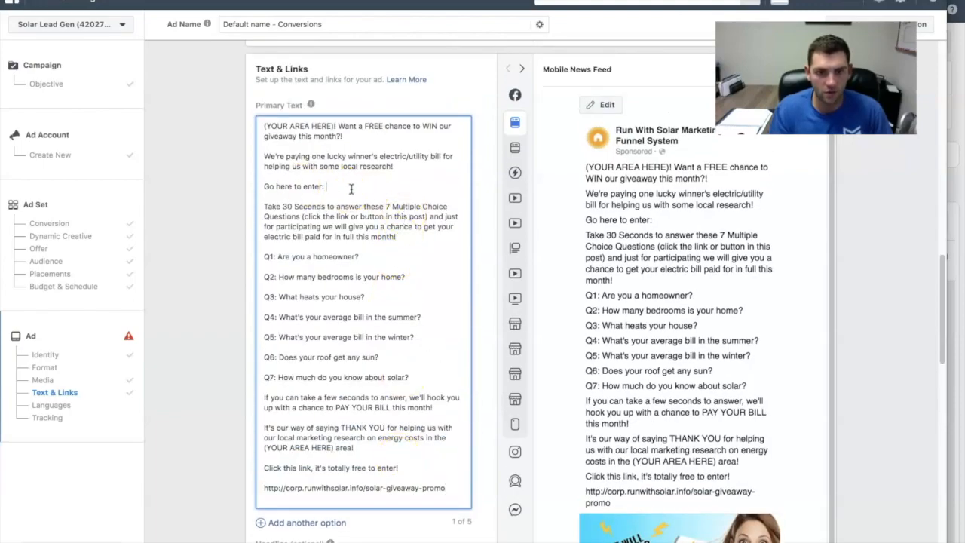
key("super+v")
scroll(400, 453, "down", 3)
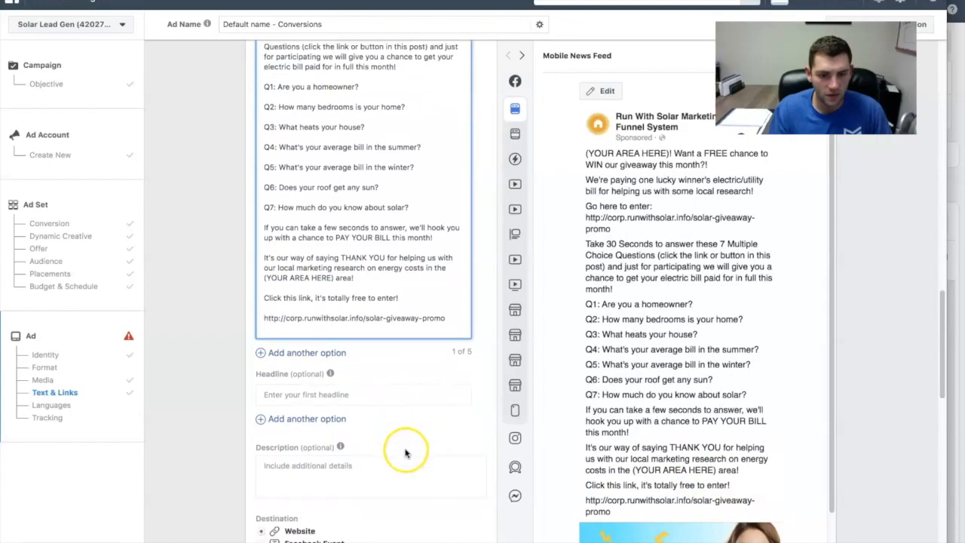
scroll(400, 445, "up", 5)
scroll(266, 435, "down", 5)
left_click(302, 310)
key("super+v")
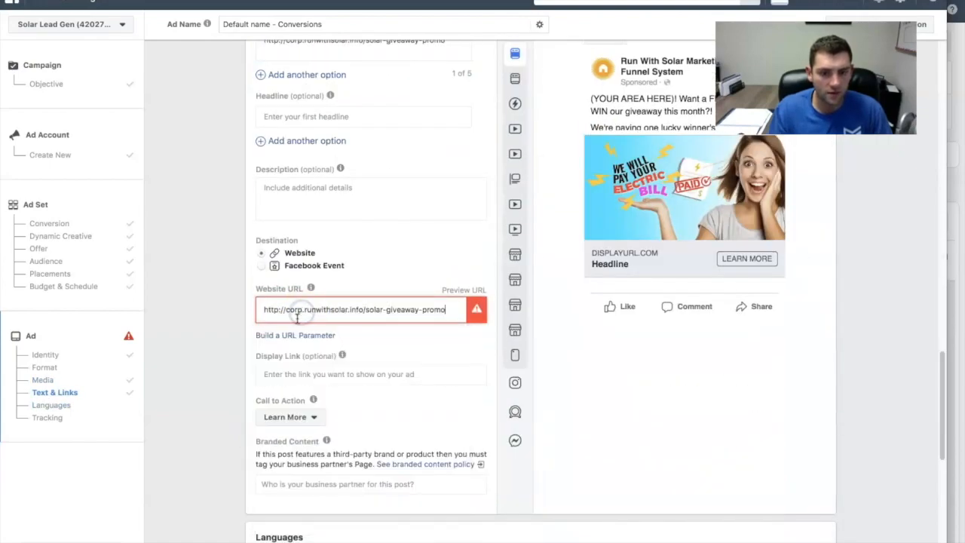
left_click(218, 346)
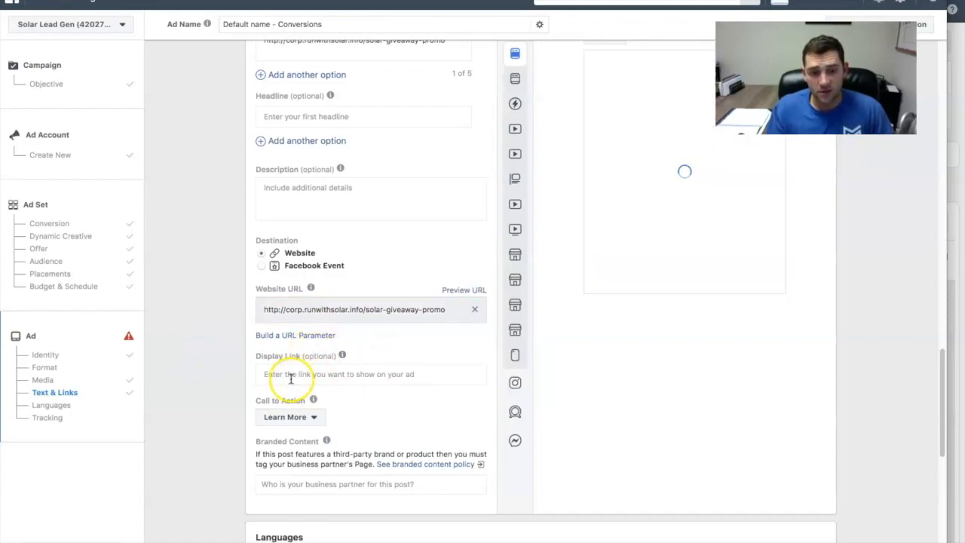
- Look through the Call to Action options and choose Learn More
left_click(301, 417)
scroll(306, 365, "up", 2)
scroll(308, 363, "down", 3)
scroll(317, 363, "up", 3)
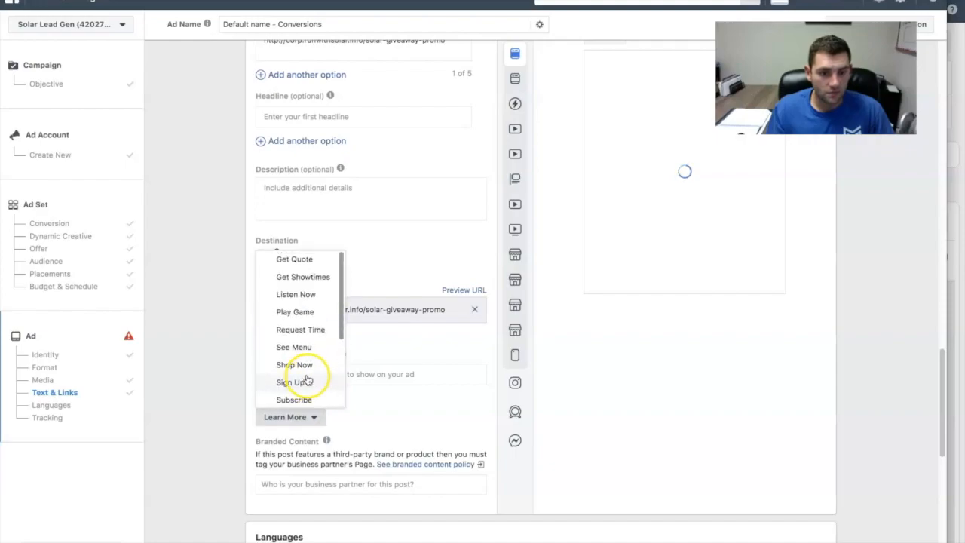
scroll(317, 344, "down", 2)
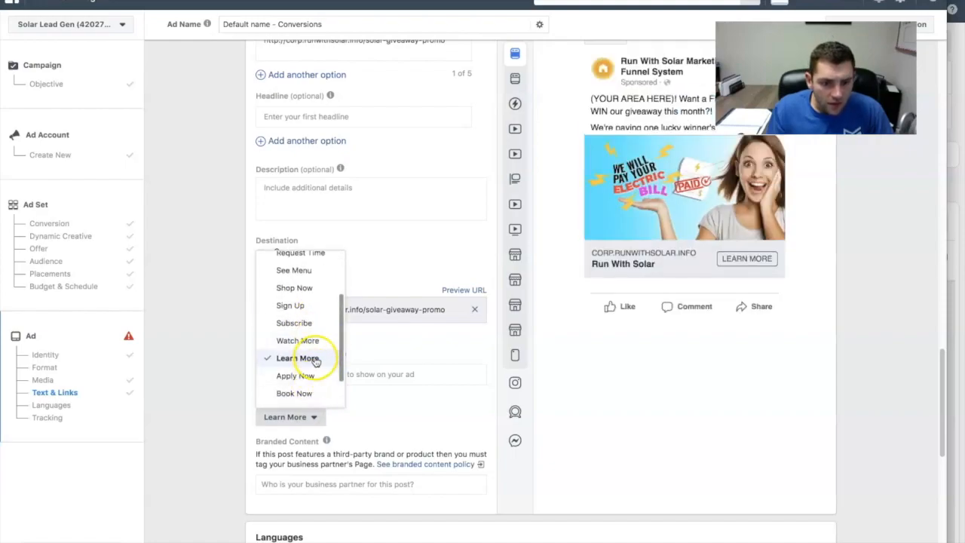
left_click(310, 357)
- Check the explanation of the Description field and enter the test text "dsfaasdf" in it
scroll(365, 427, "up", 3)
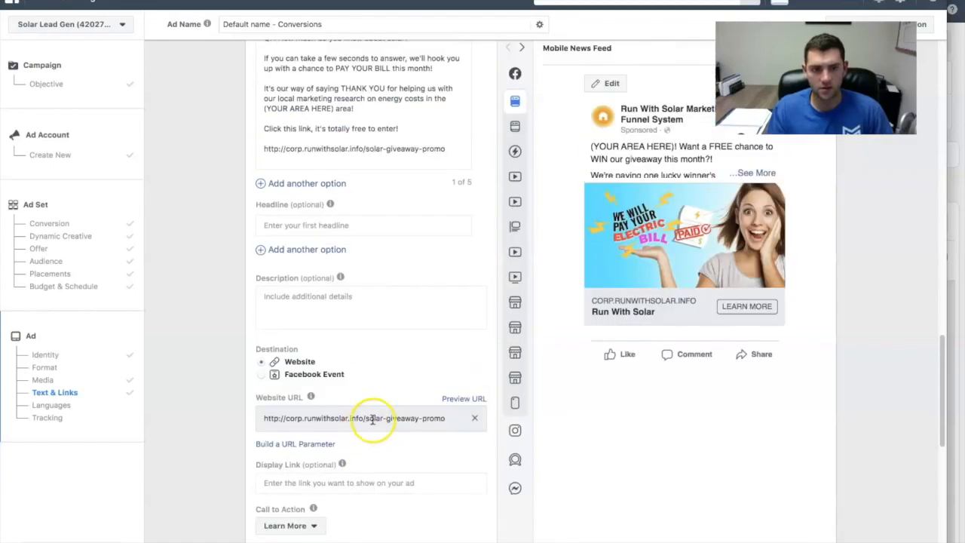
mouse_move(340, 279)
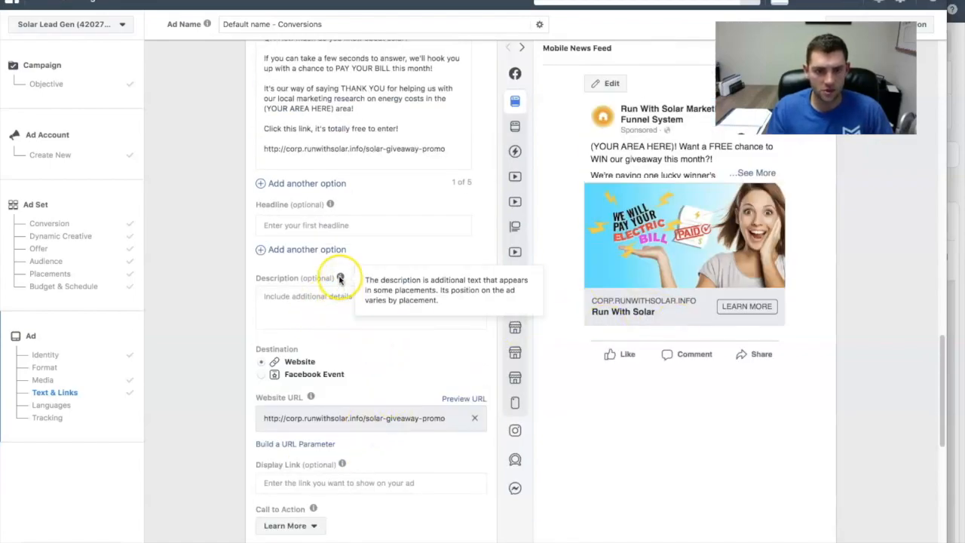
left_click(297, 300)
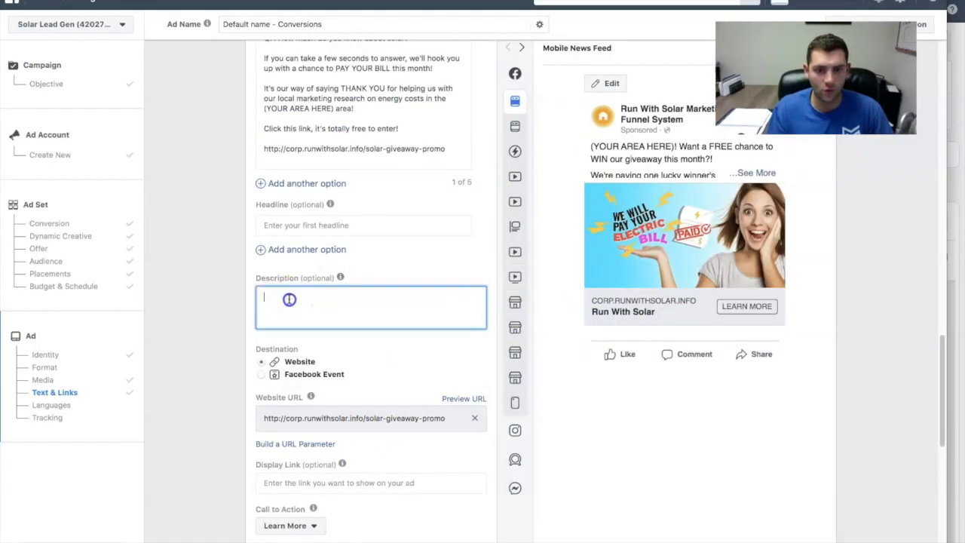
type("dsfaasdf")
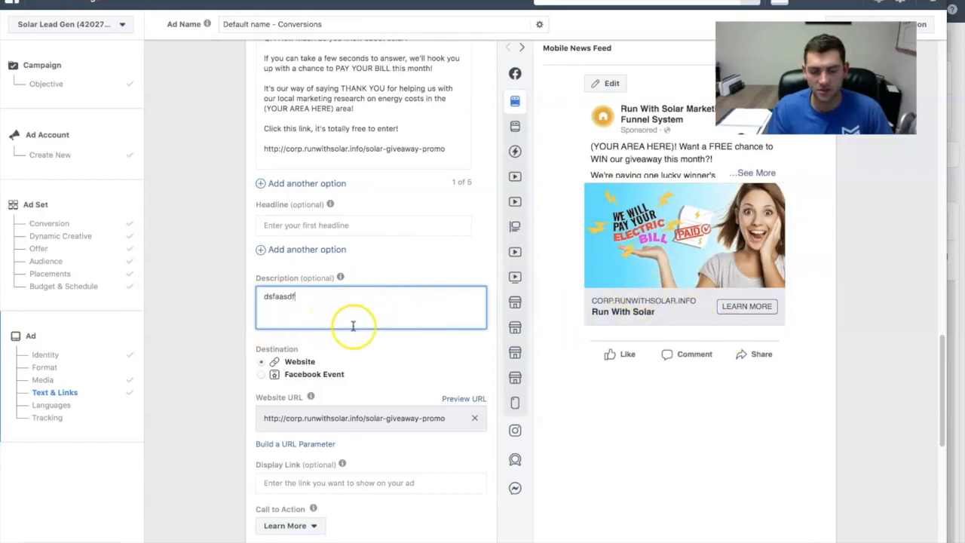
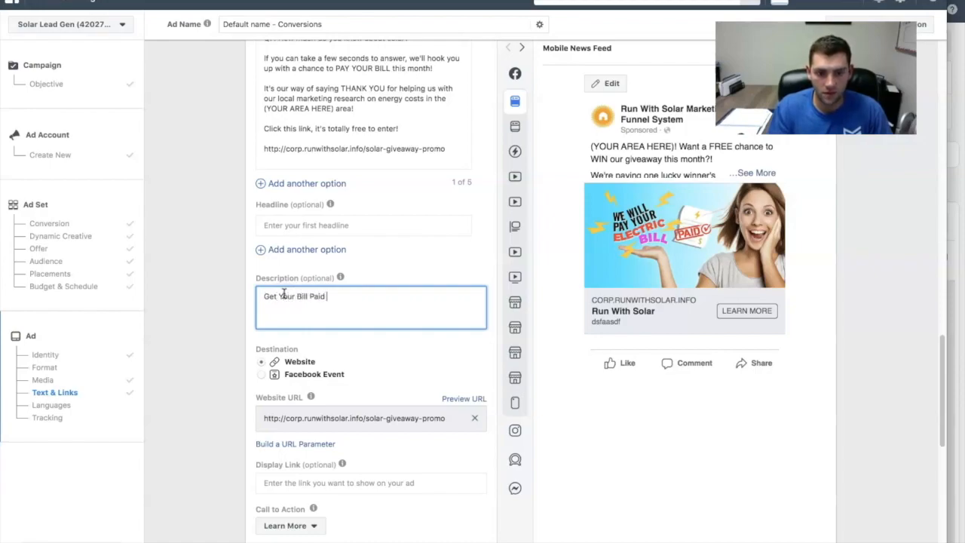
- Replace the test text in the ad's Description with "Get Your Bill Paid For!"
left_click(267, 297)
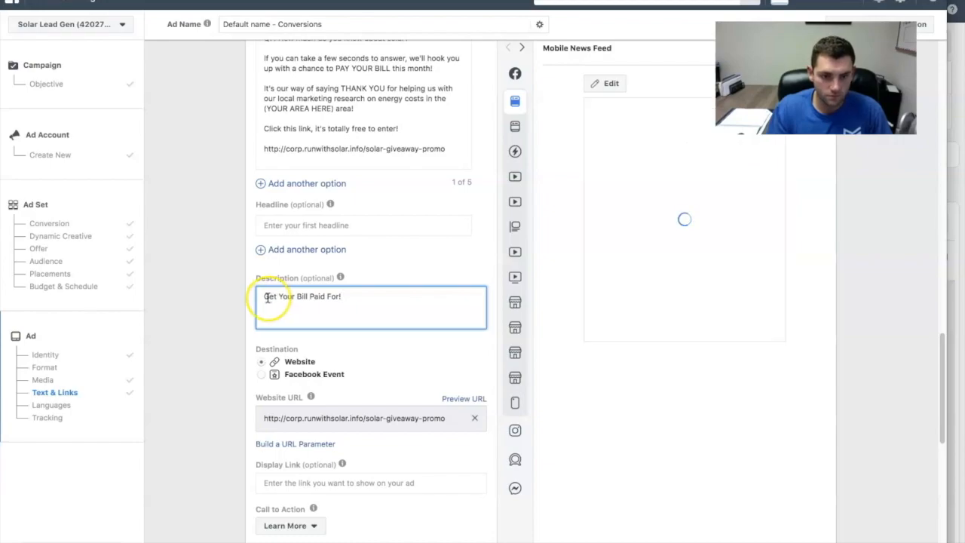
left_click(369, 299)
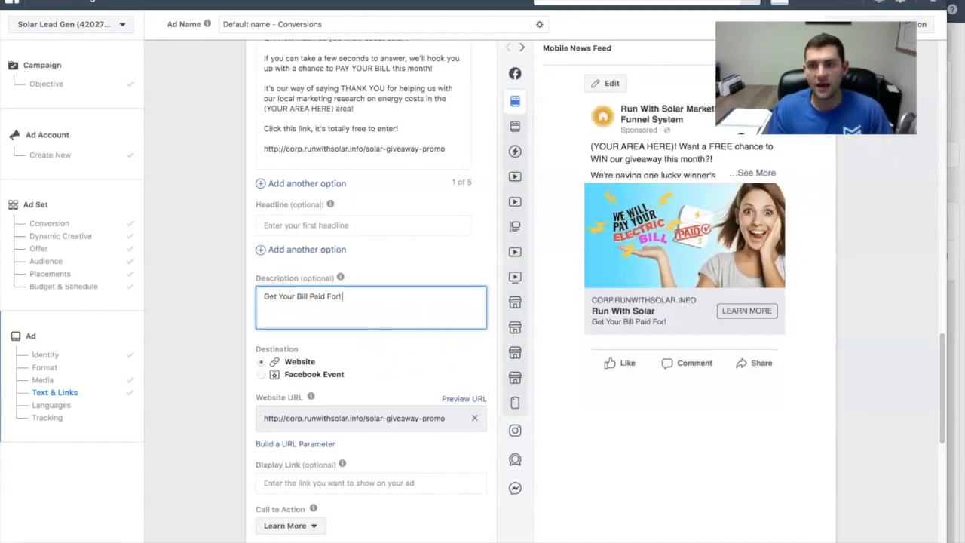
- Search Google for "sun emoji", copy the Sun emoji from Emojipedia and add it to the end of the ad's Description
key("ctrl+t")
type("google")
key("Return")
type("emoji")
key("Return")
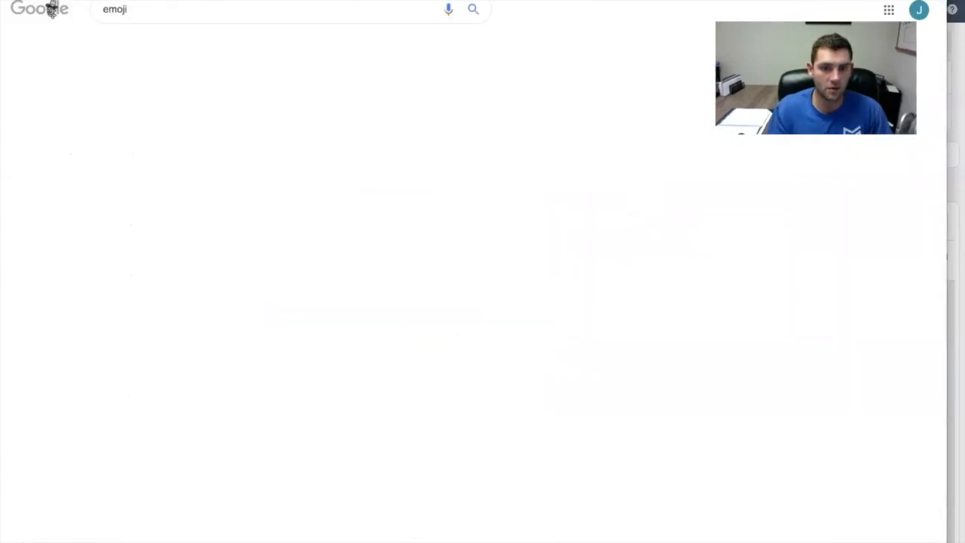
left_click(103, 9)
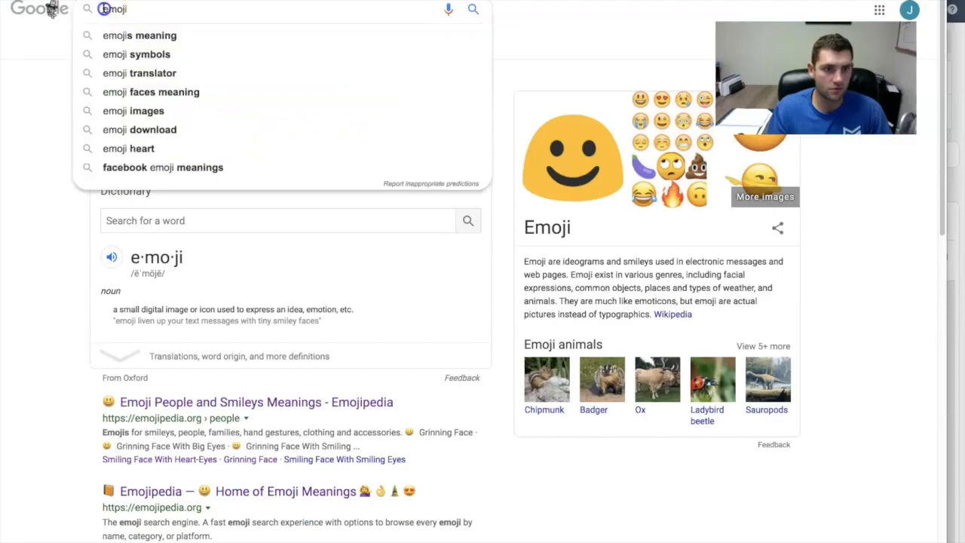
type("sun")
left_click(110, 33)
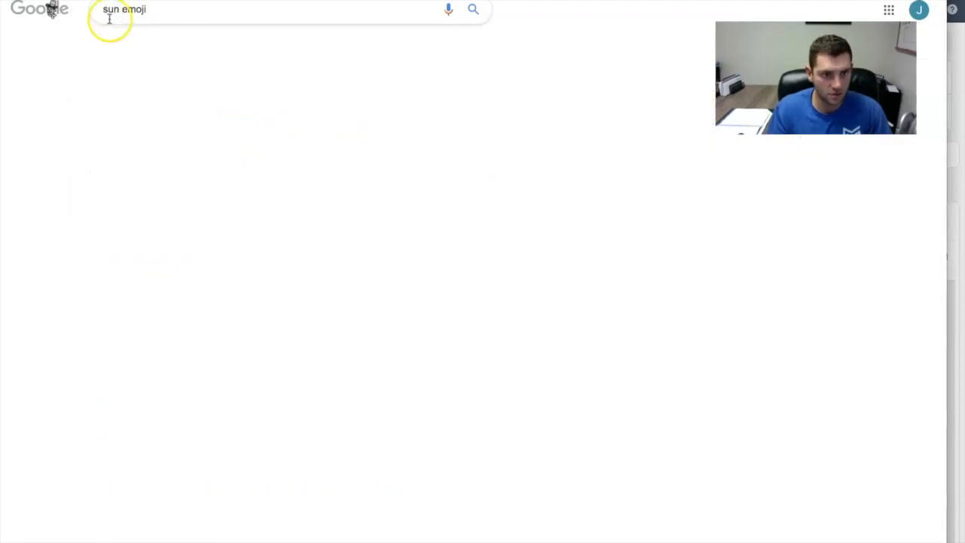
left_click(156, 104)
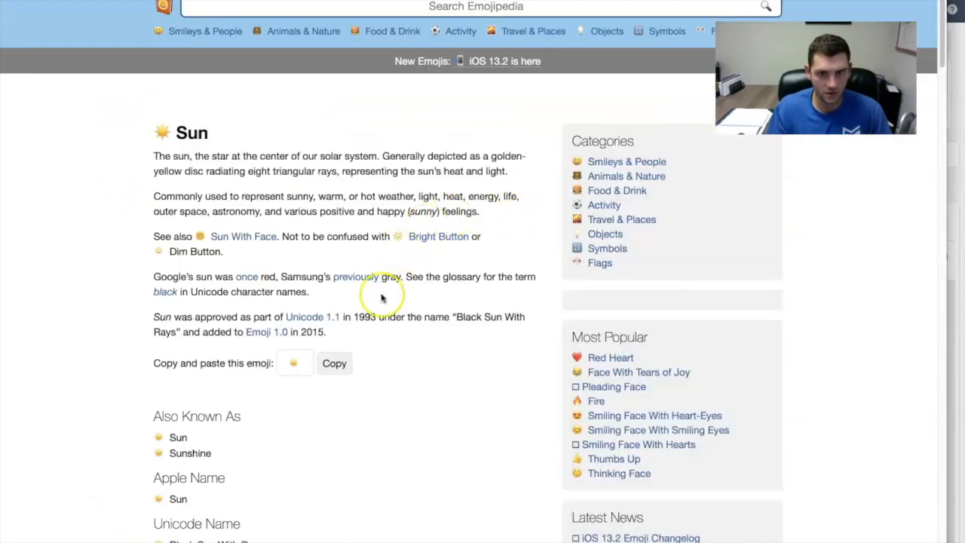
left_click(333, 420)
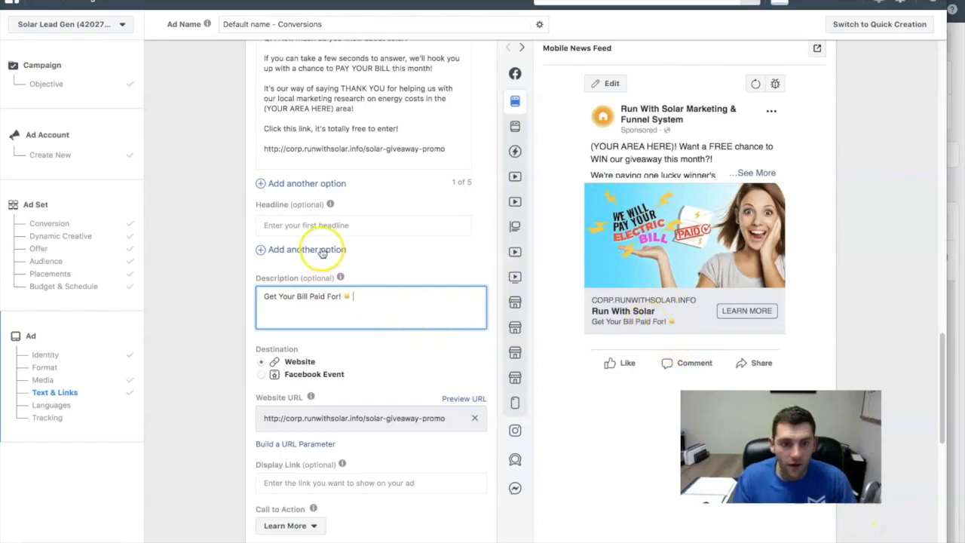
- Set the ad's Headline to "Giveaway: South Jersey Homeowners"
left_click(306, 228)
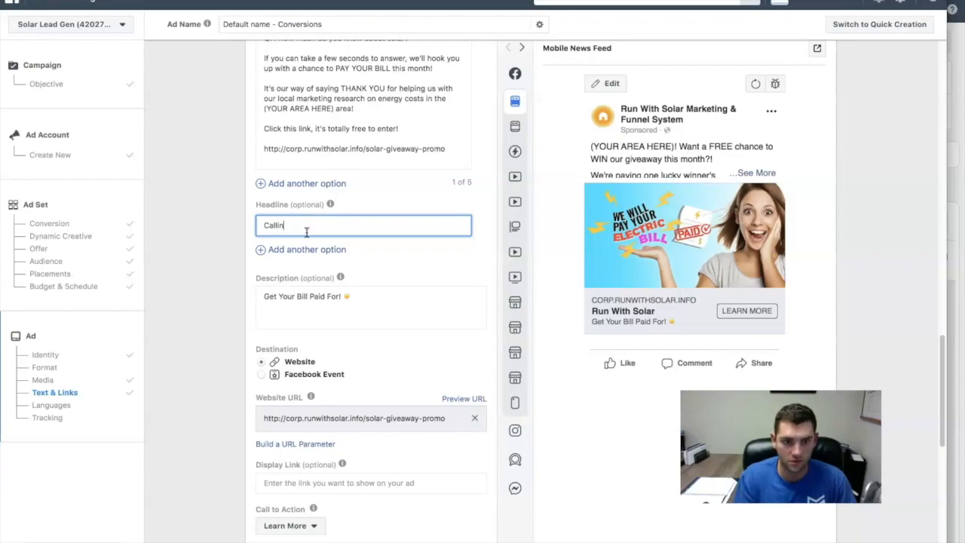
type("Calling South ")
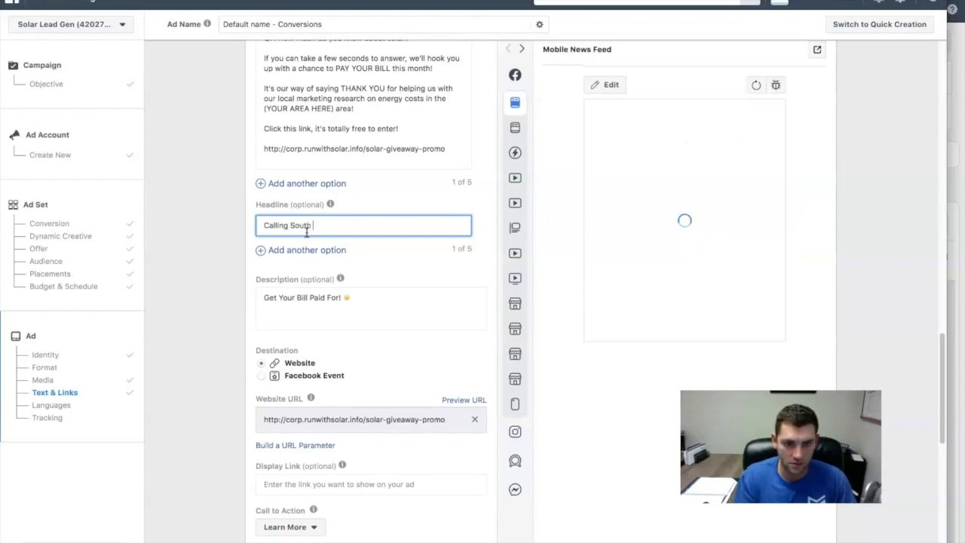
type("Jersey Homeowners")
double_click(273, 224)
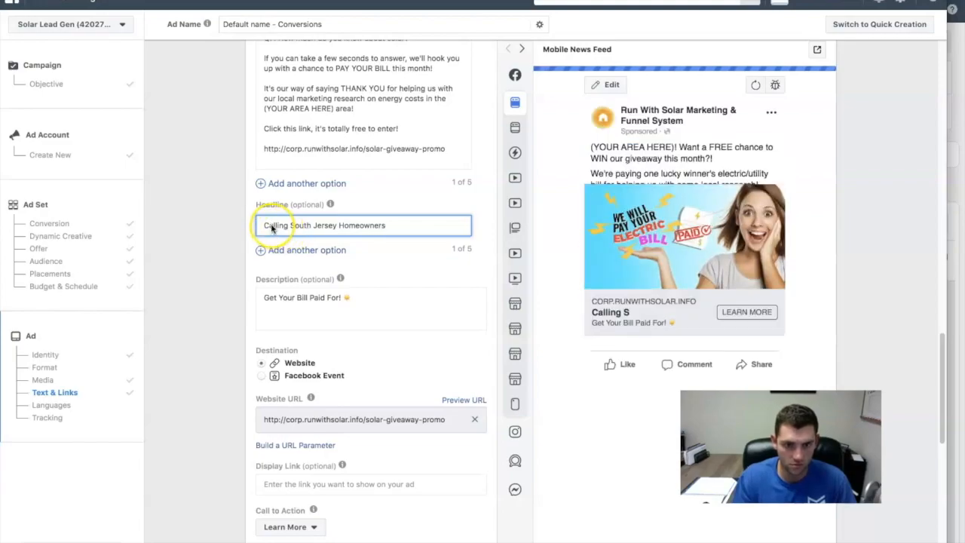
type("Ge")
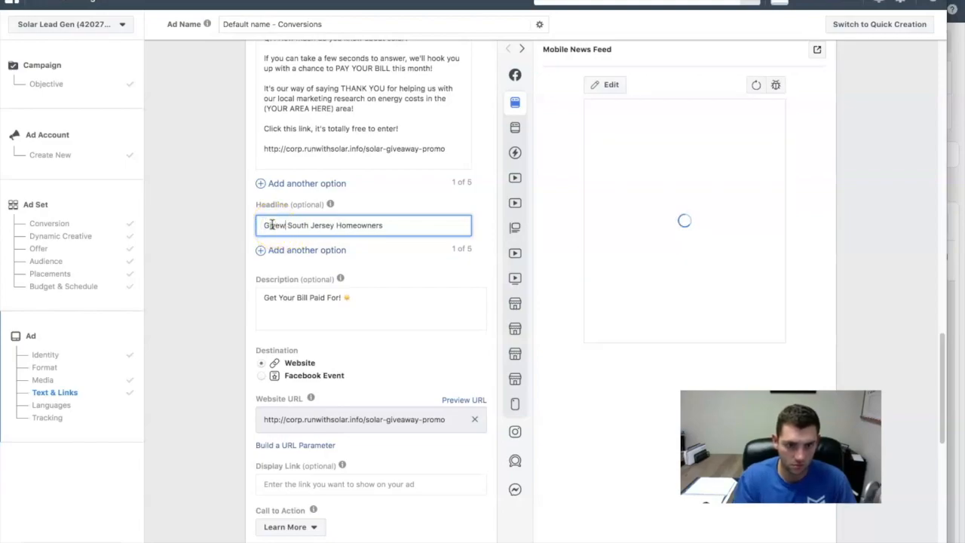
type("veaway:")
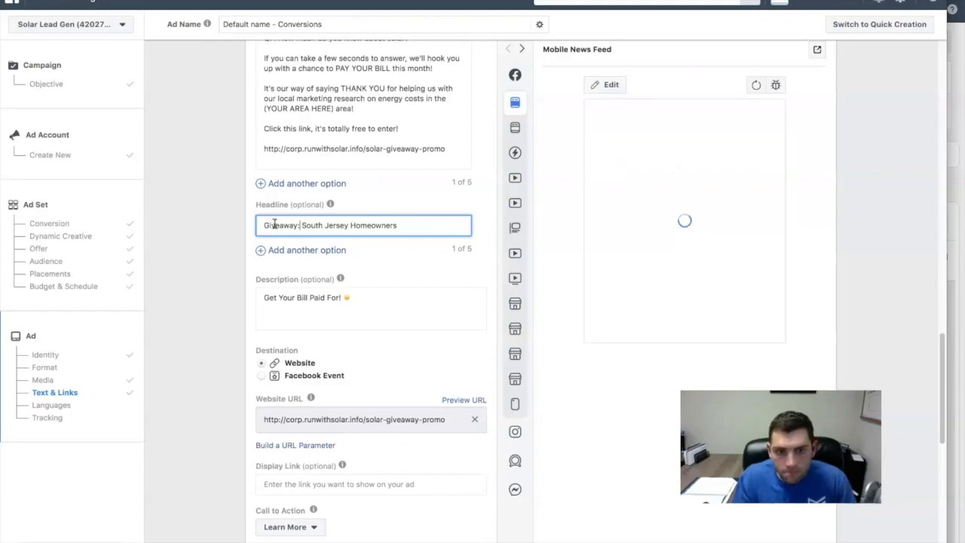
left_click(720, 383)
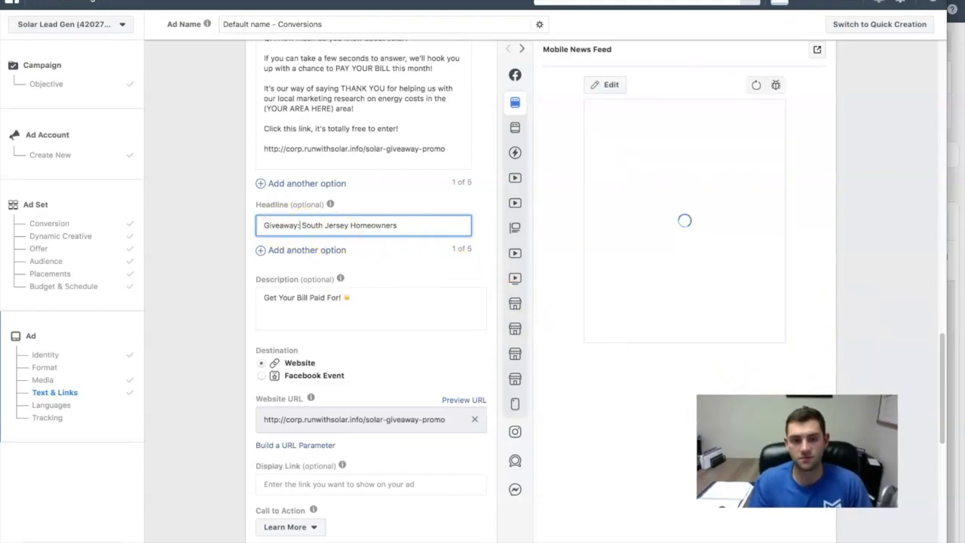
- Add the sun emoji from the Description to the end of the Headline
left_click(399, 225)
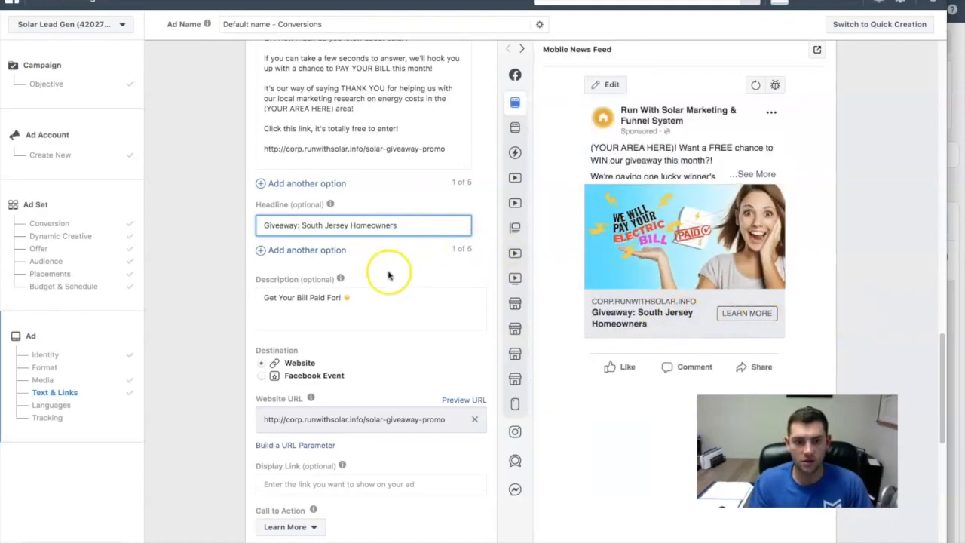
left_click(345, 300)
left_click(407, 225)
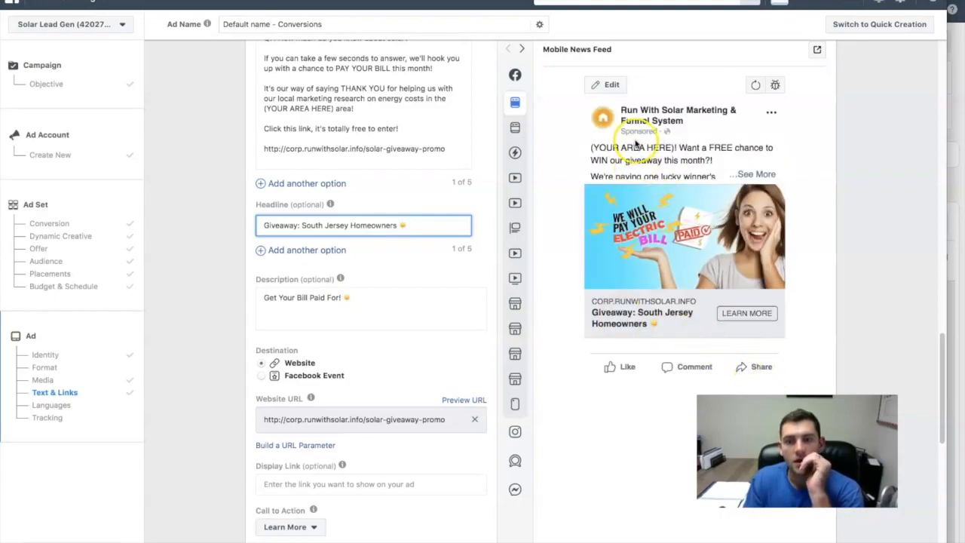
- Replace the opening "(YOUR AREA HERE)" placeholder in the Primary Text with "South Jersey"
scroll(373, 220, "up", 5)
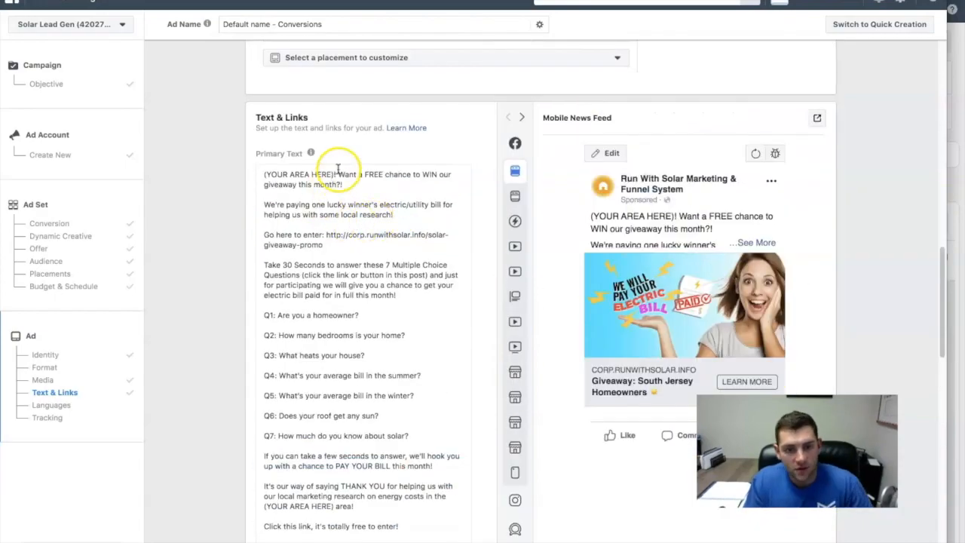
left_click_drag(334, 175, 268, 176)
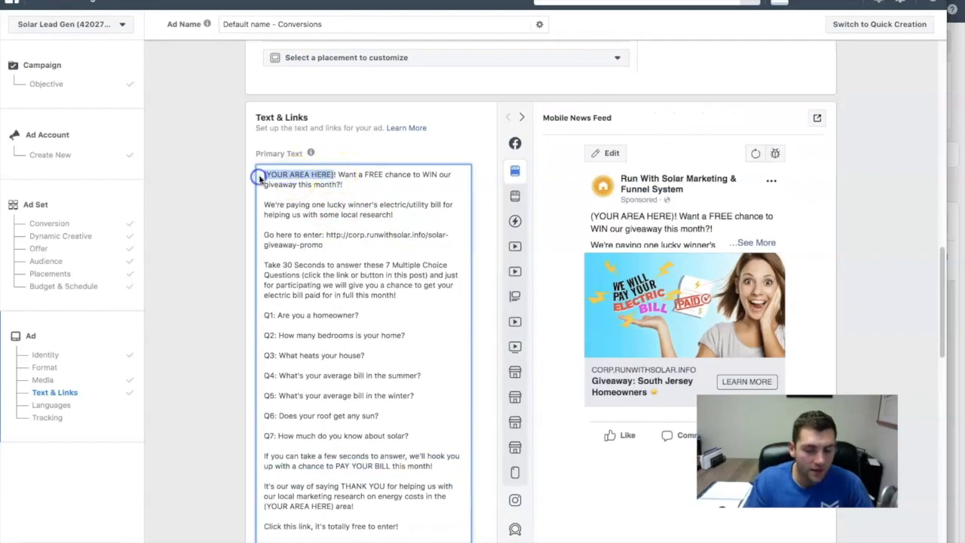
type("South ")
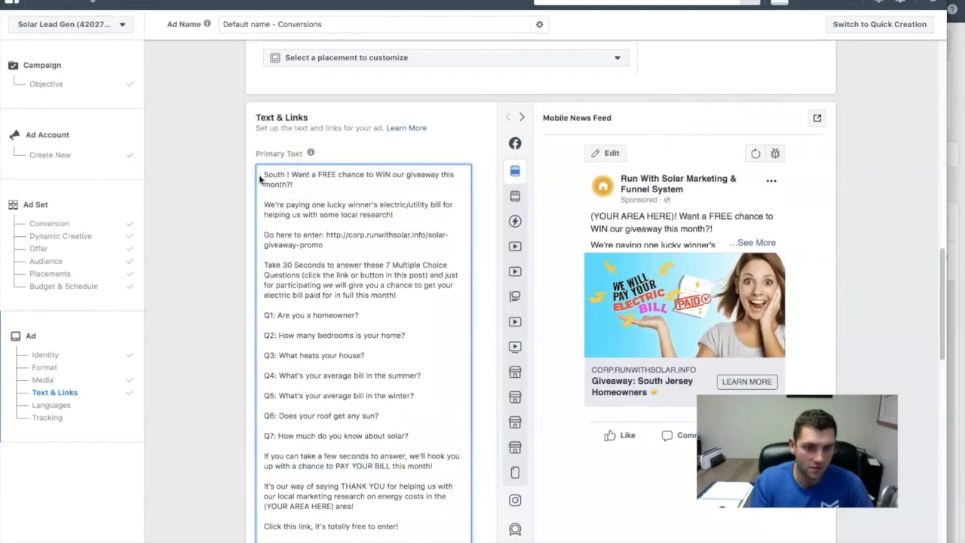
type("Jersey")
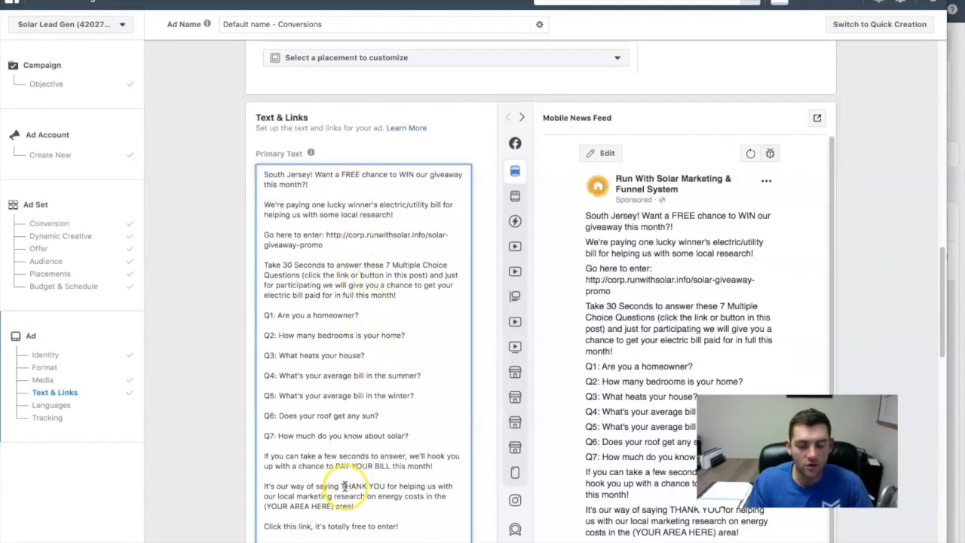
- Change the all-caps words in the Primary Text to "Free", "Win", "Pay Your Bill" and "Thank You"
scroll(362, 483, "down", 1)
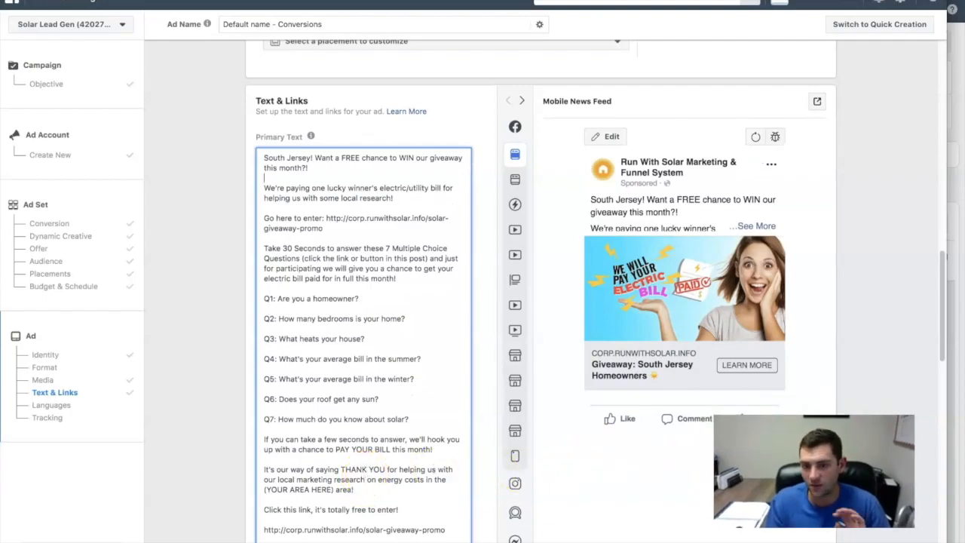
double_click(349, 158)
type("Free")
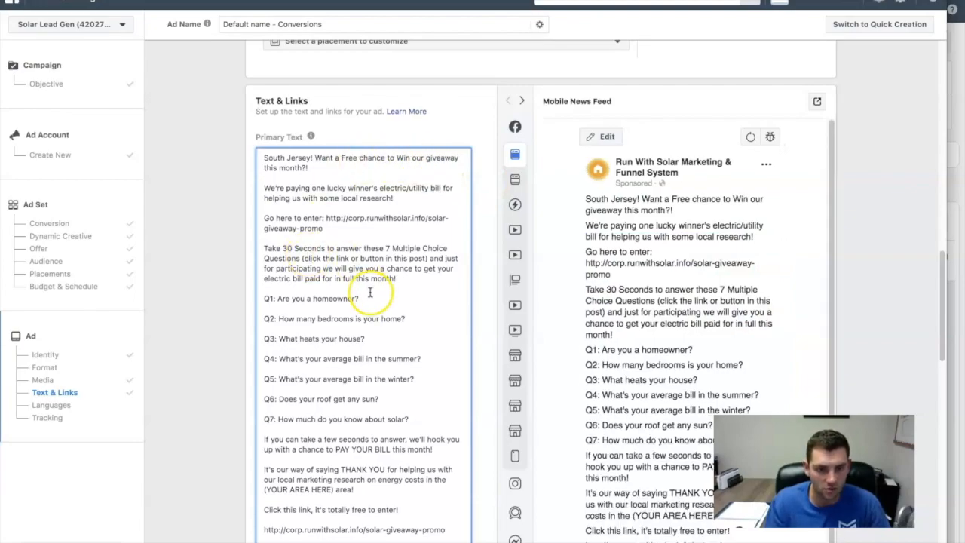
scroll(371, 291, "down", 1)
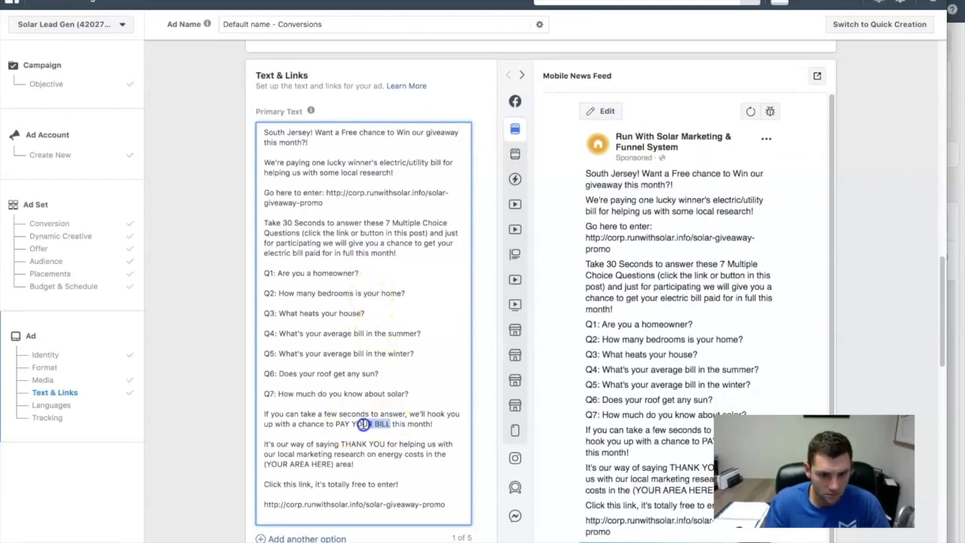
type("Pay")
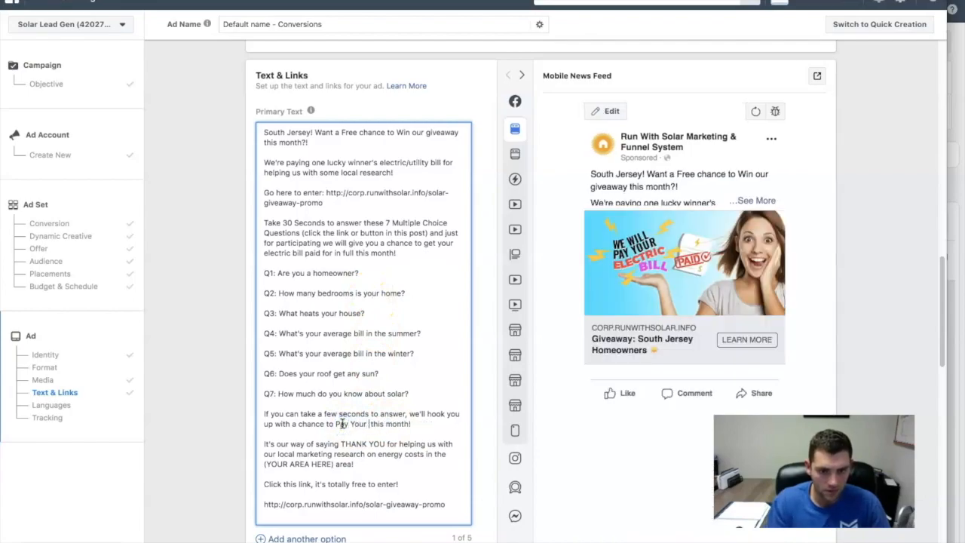
left_click_drag(385, 444, 349, 440)
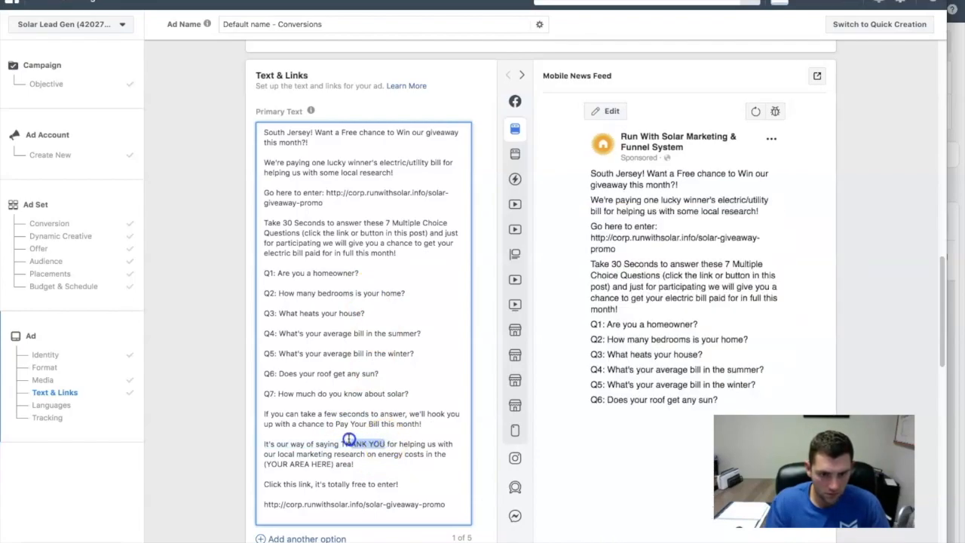
type("Thank You")
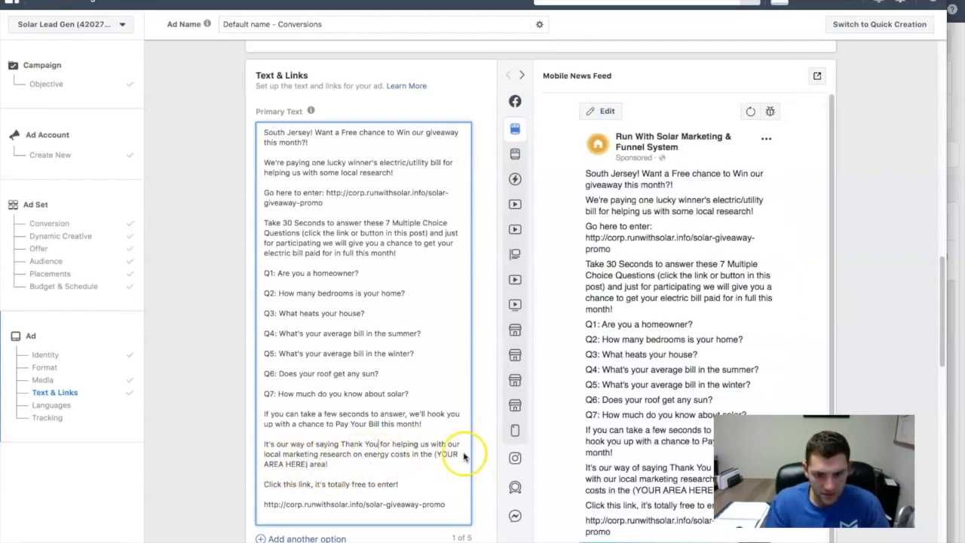
- Replace the remaining "(YOUR AREA HERE)" placeholder near the end of the Primary Text with "South Jersey"
left_click_drag(315, 463, 435, 457)
type("South")
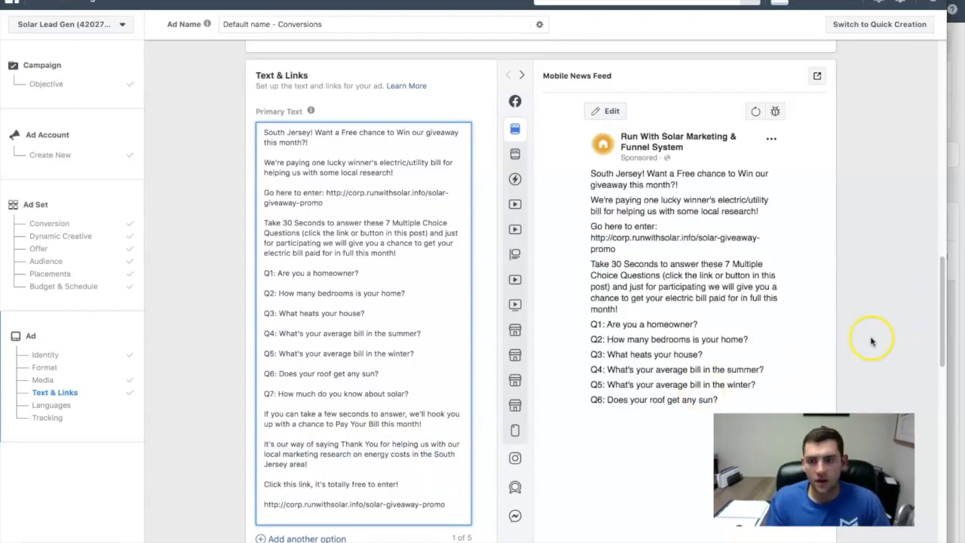
- Review the ad setup, checking the Languages and Tracking sections, the text and preview, and the Ad Name and Identity settings
scroll(371, 355, "down", 10)
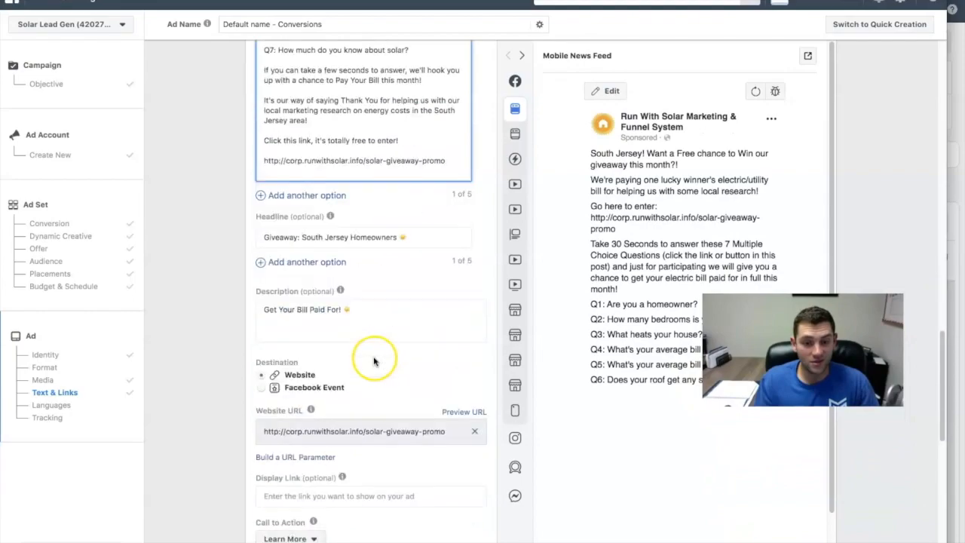
scroll(373, 346, "down", 3)
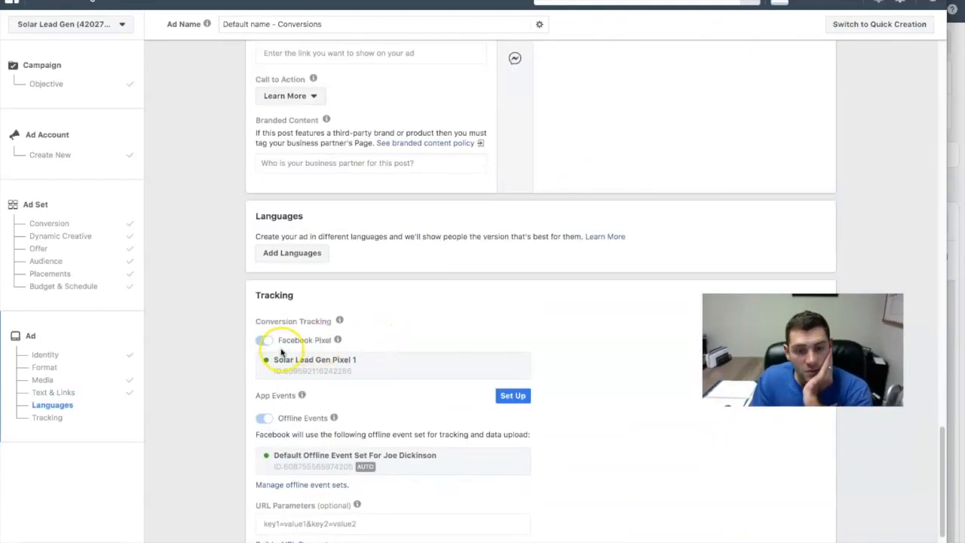
scroll(263, 343, "down", 2)
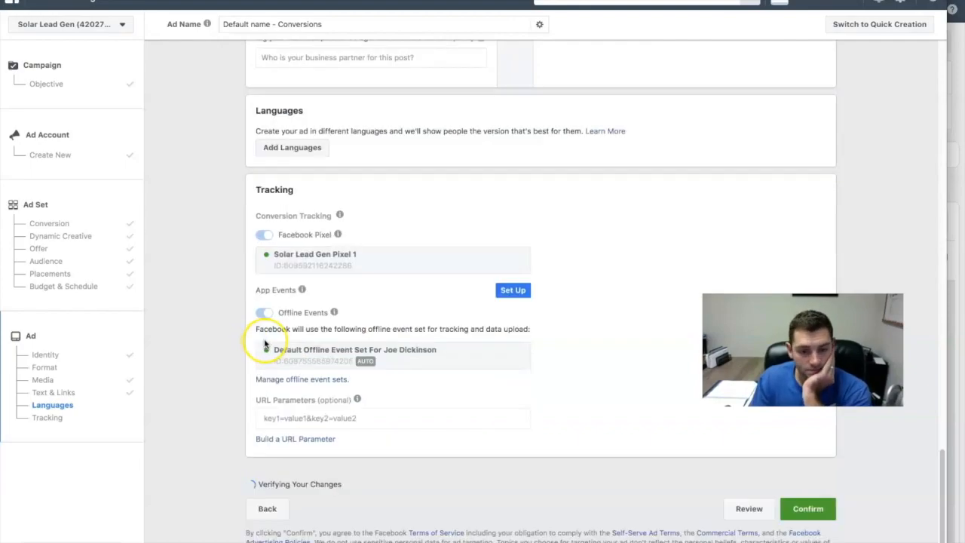
scroll(263, 343, "up", 15)
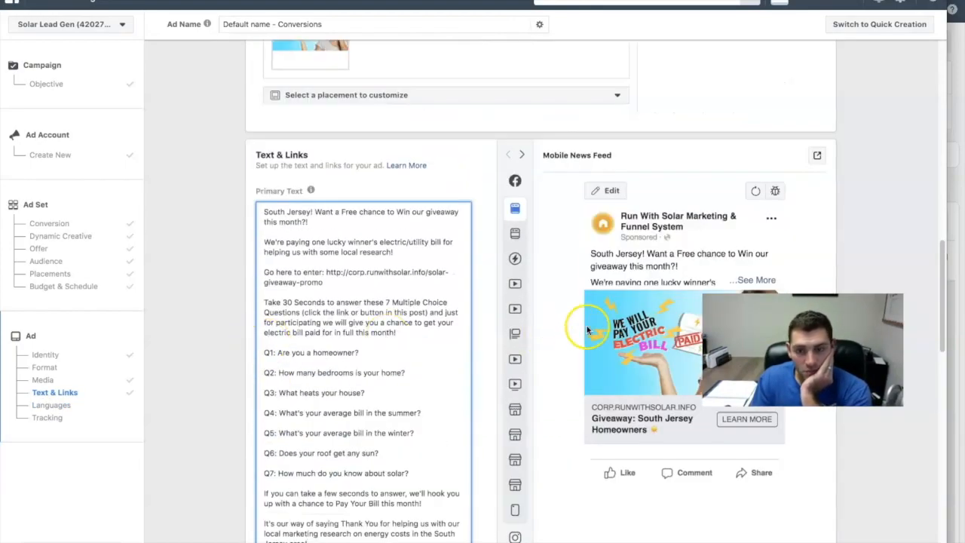
scroll(617, 321, "up", 6)
scroll(612, 326, "up", 8)
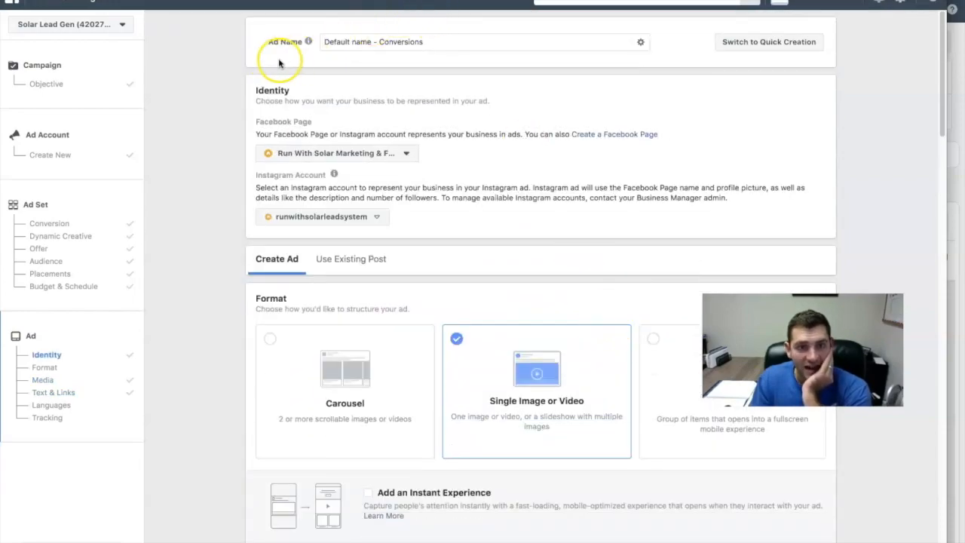
mouse_move(308, 41)
scroll(487, 387, "down", 14)
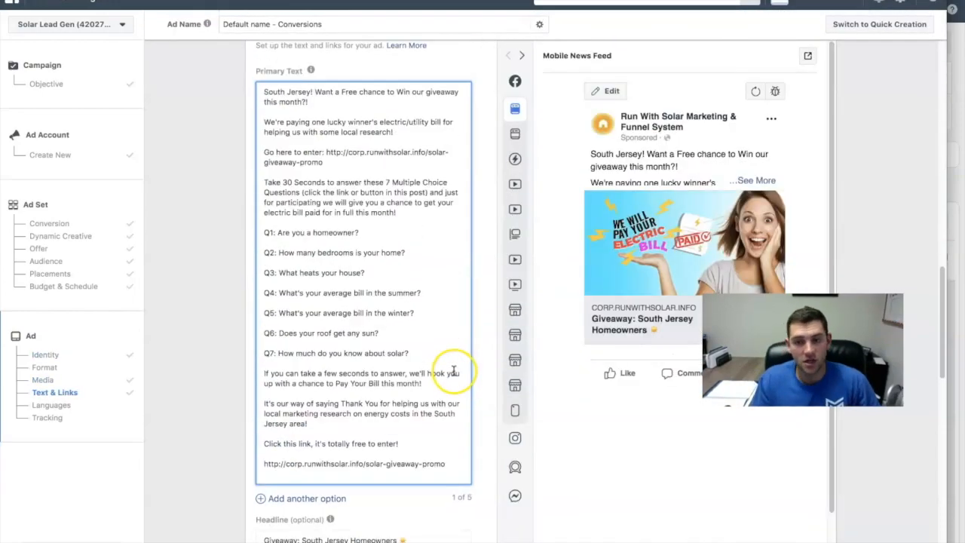
- Rename the ad as GirlImage1
scroll(409, 129, "up", 14)
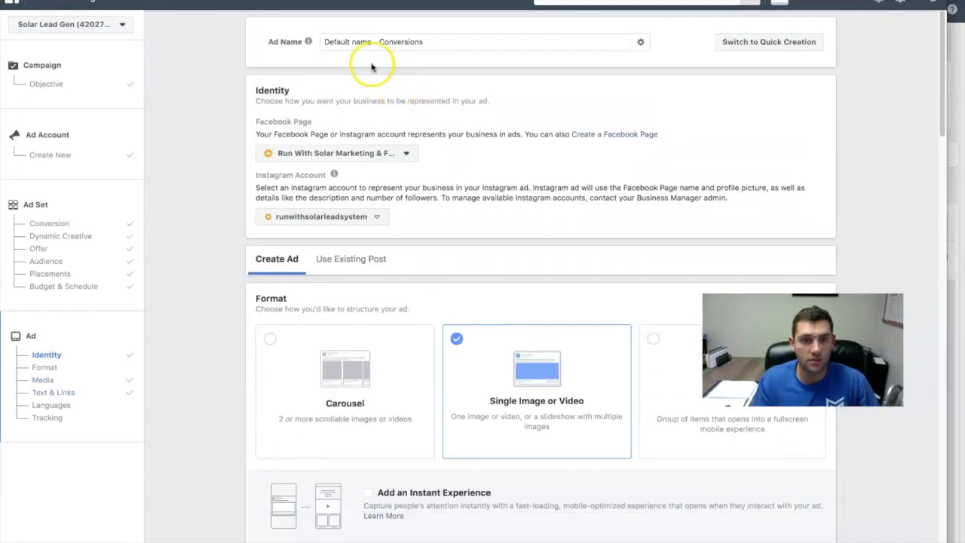
double_click(355, 42)
triple_click(354, 41)
type("Girl")
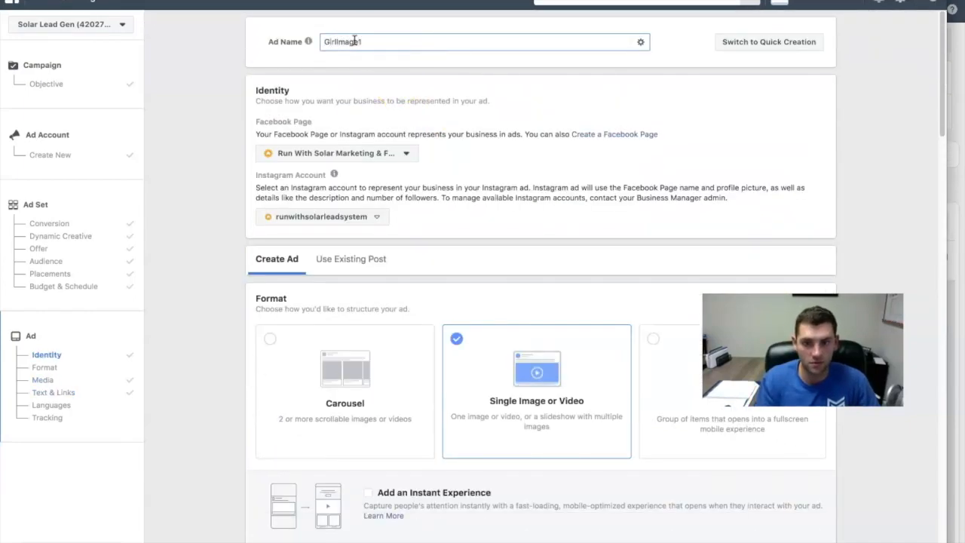
type("Image1")
scroll(179, 367, "down", 15)
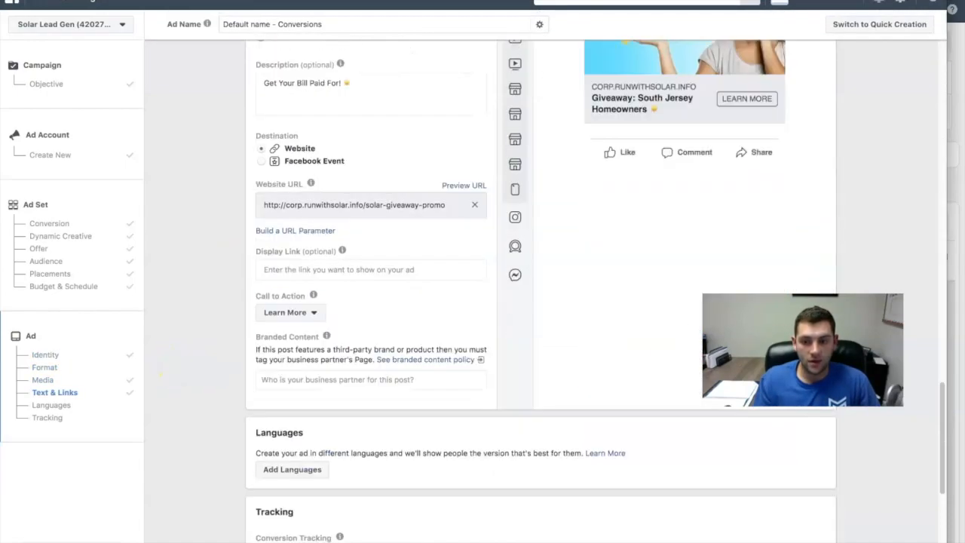
- Check the GirlImage1 ad's text, links and tracking settings, and confirm the ad for publishing
scroll(620, 400, "down", 5)
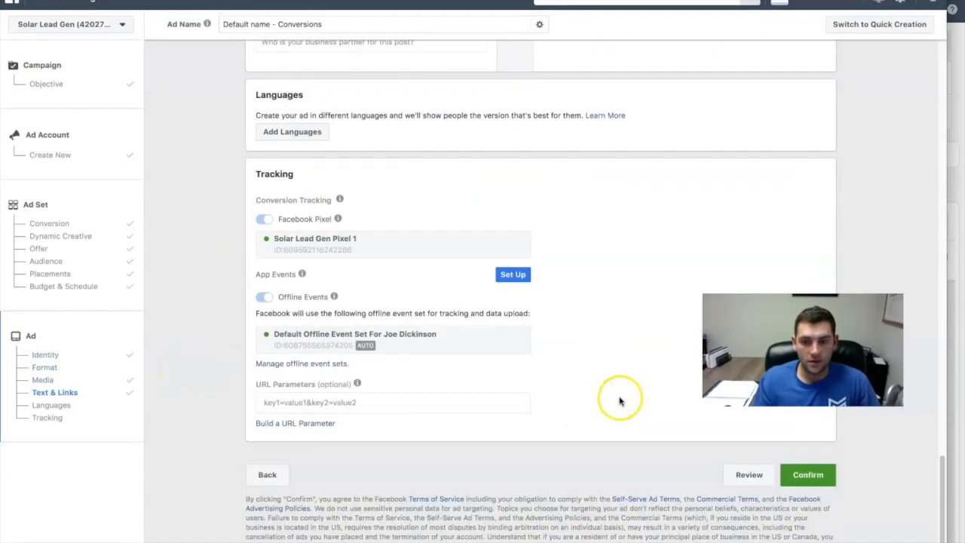
left_click(813, 481)
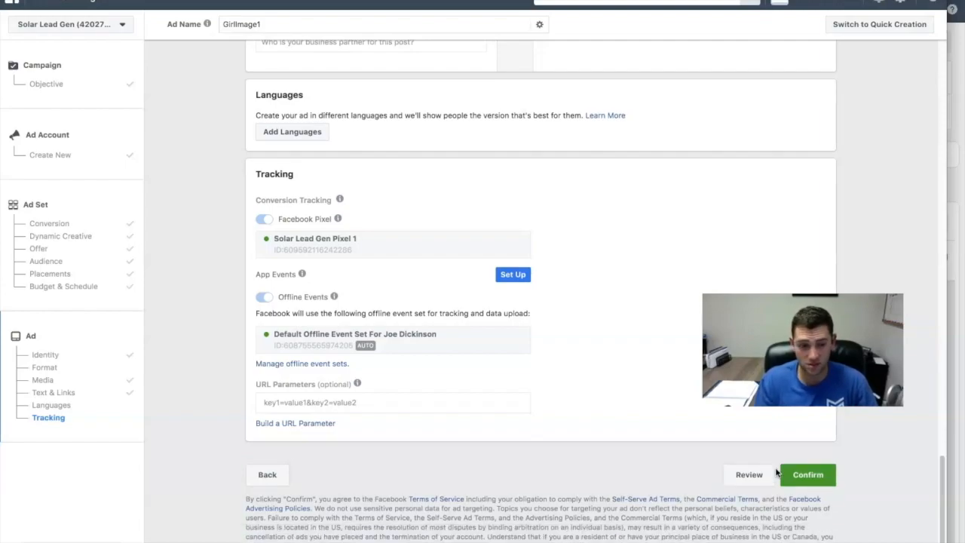
scroll(485, 448, "up", 15)
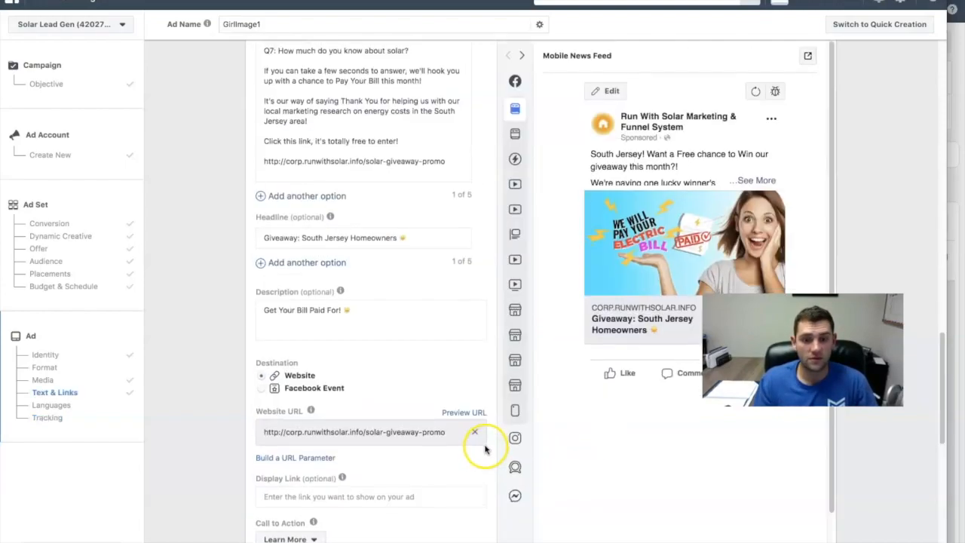
scroll(484, 445, "down", 8)
scroll(485, 443, "down", 4)
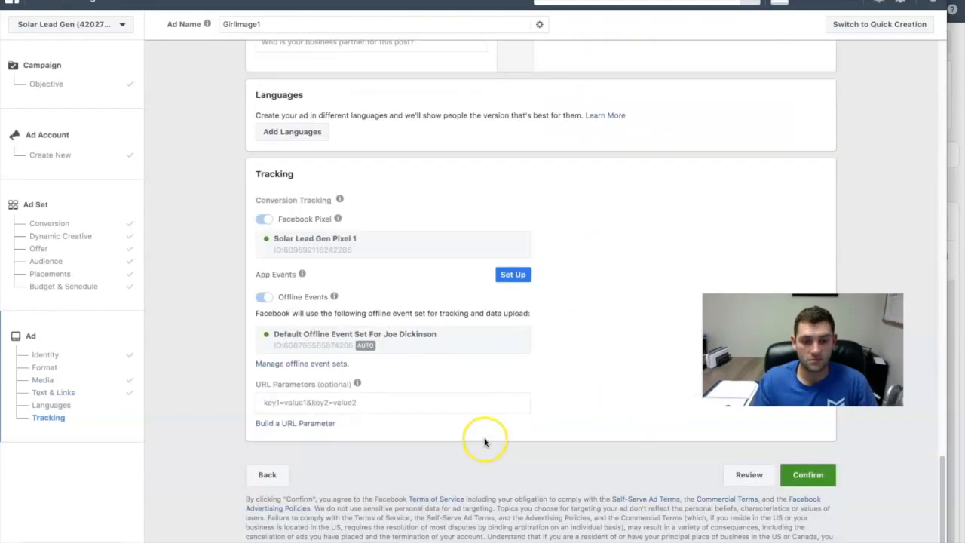
left_click(823, 477)
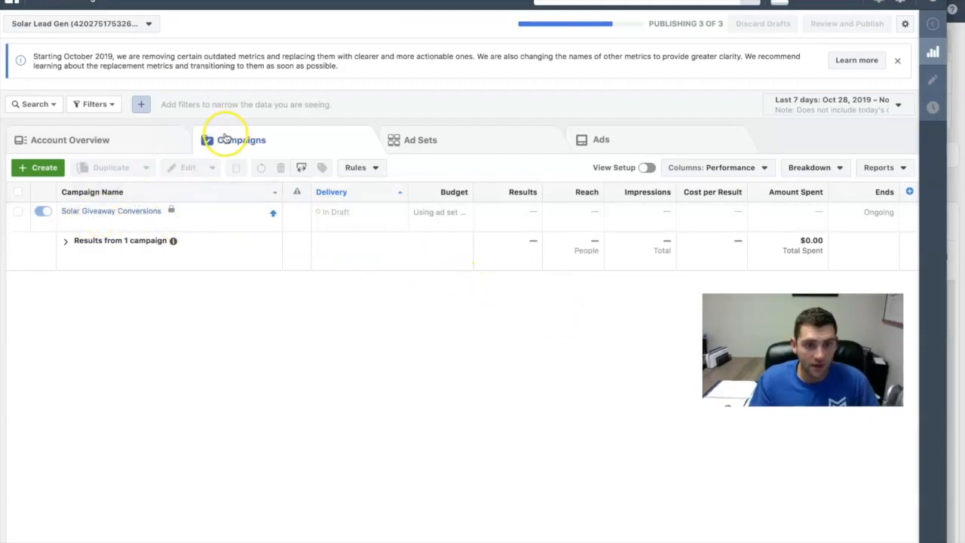
- Open the Solar Giveaway Conversions campaign and its Southern NJ ad set to list the ads inside
mouse_move(111, 214)
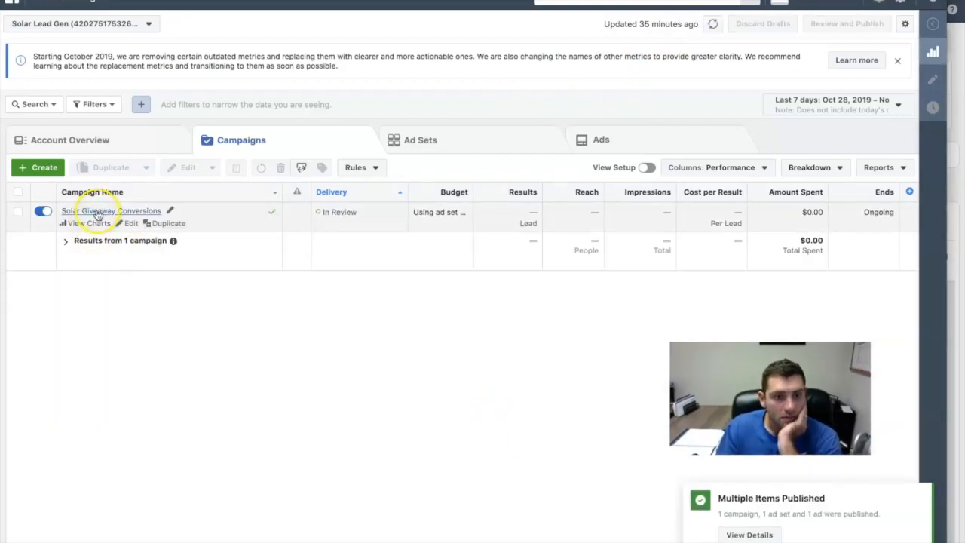
left_click(105, 212)
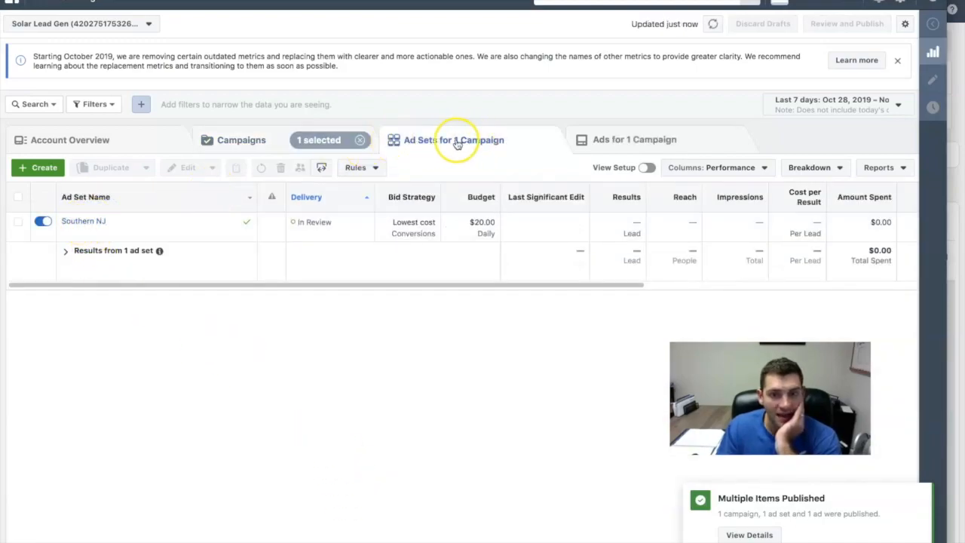
left_click(82, 223)
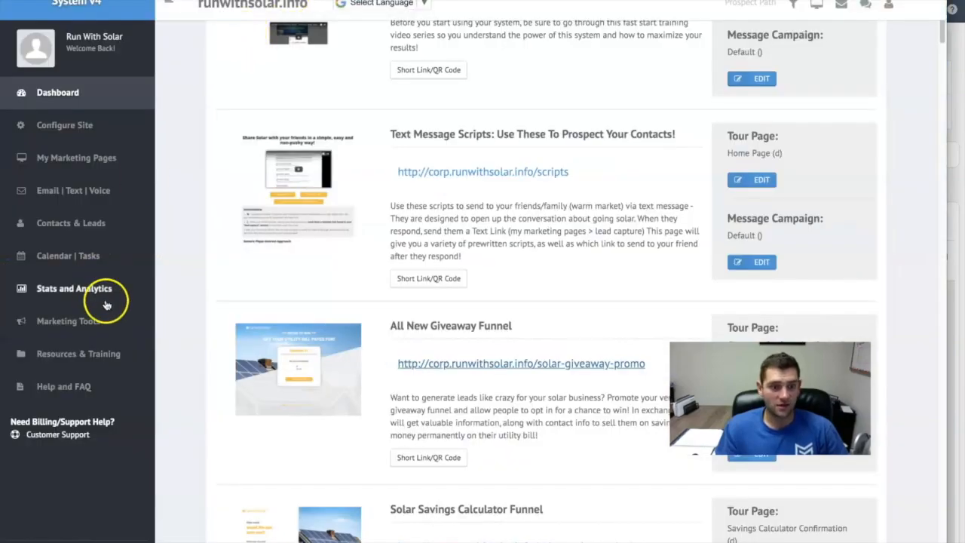
- Switch to the Run With Solar Resources & Training page and view the giveaway campaign's Guy Ad Image
left_click(59, 329)
left_click(76, 446)
left_click(54, 415)
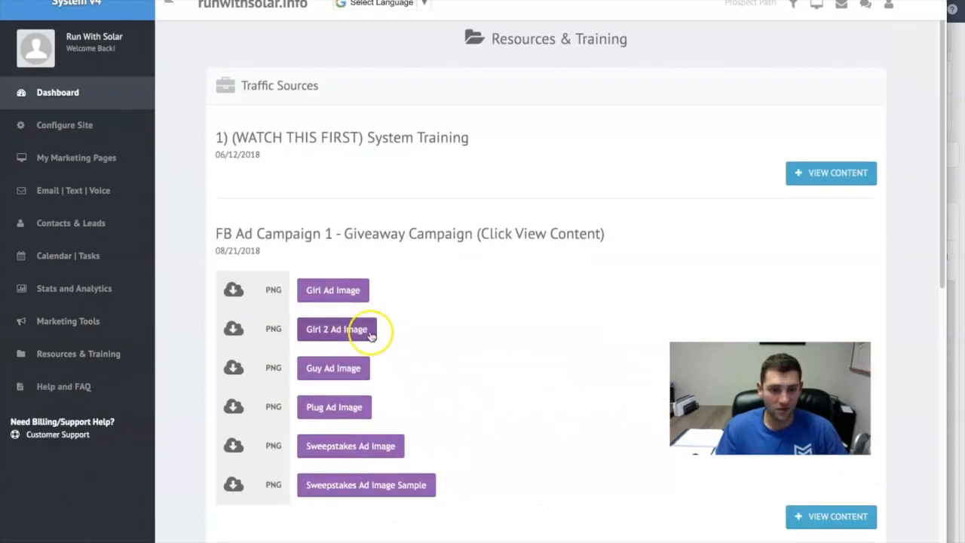
left_click(339, 369)
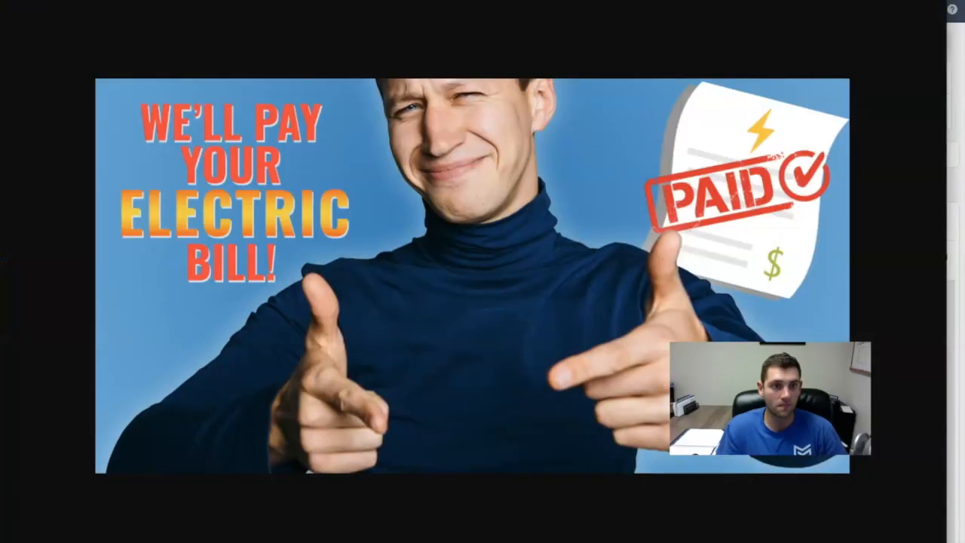
left_click(40, 7)
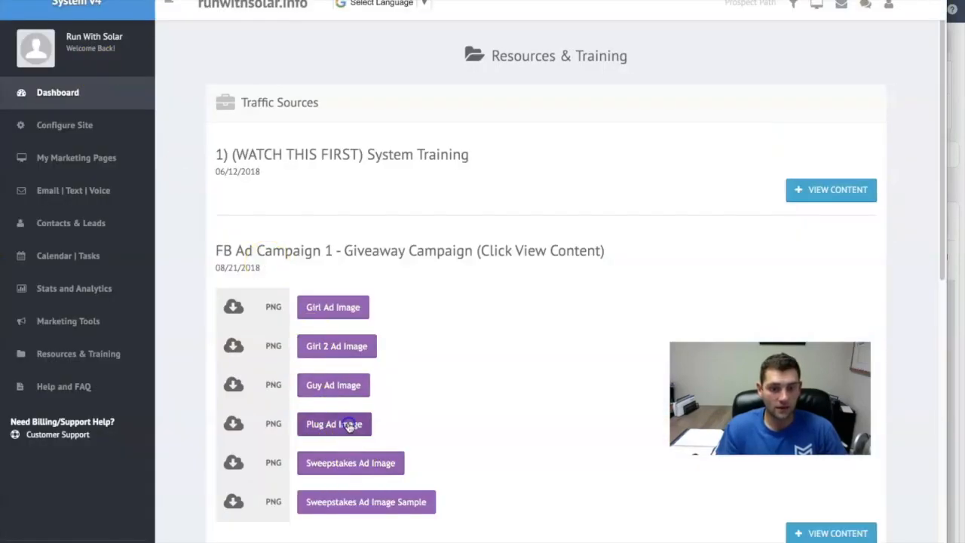
- Open the giveaway campaign's Plug Ad Image and save it to the Desktop as PayBillImage
left_click(349, 424)
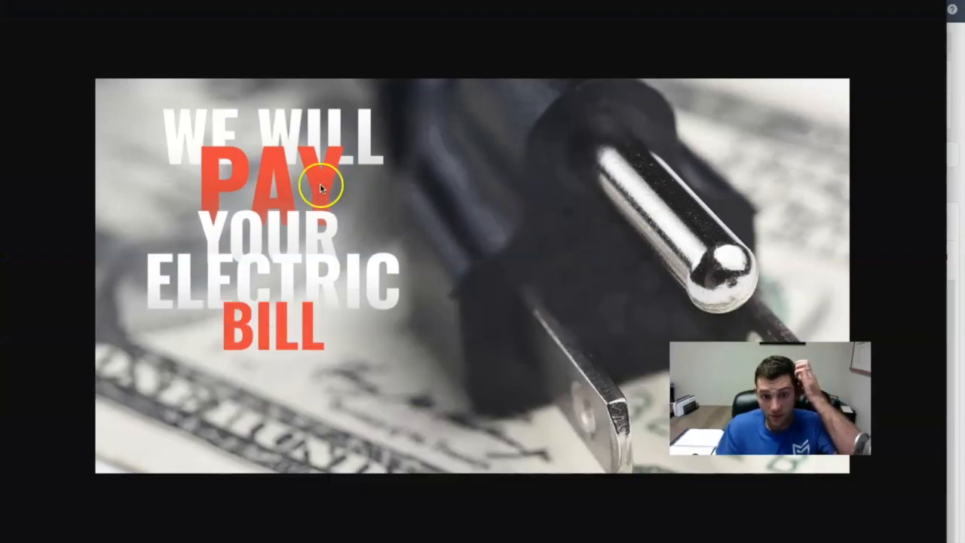
right_click(439, 131)
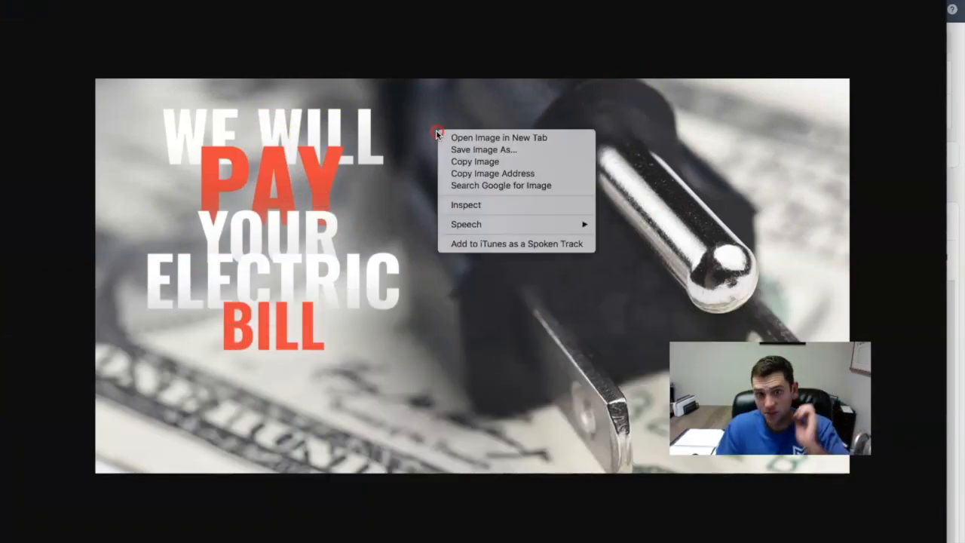
left_click(492, 150)
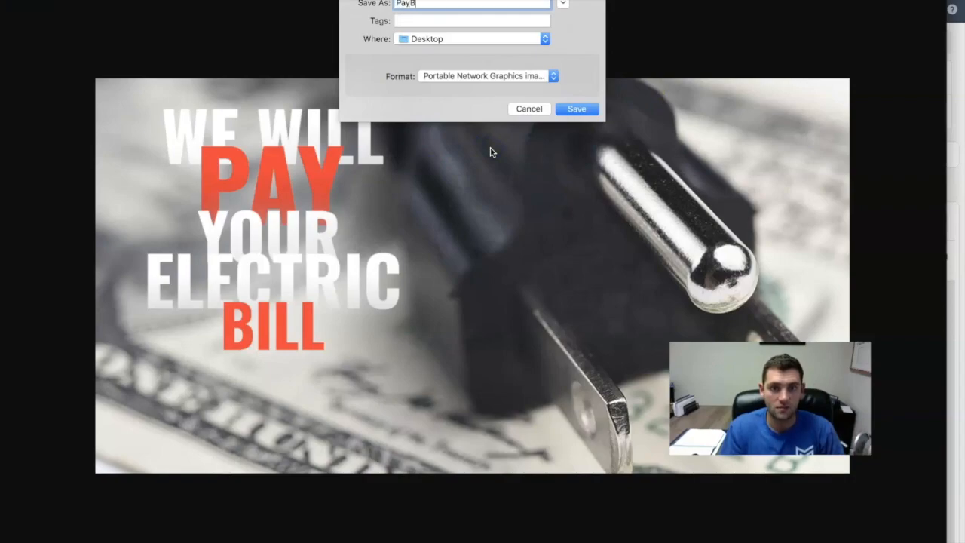
type("PayBillImage")
key("Return")
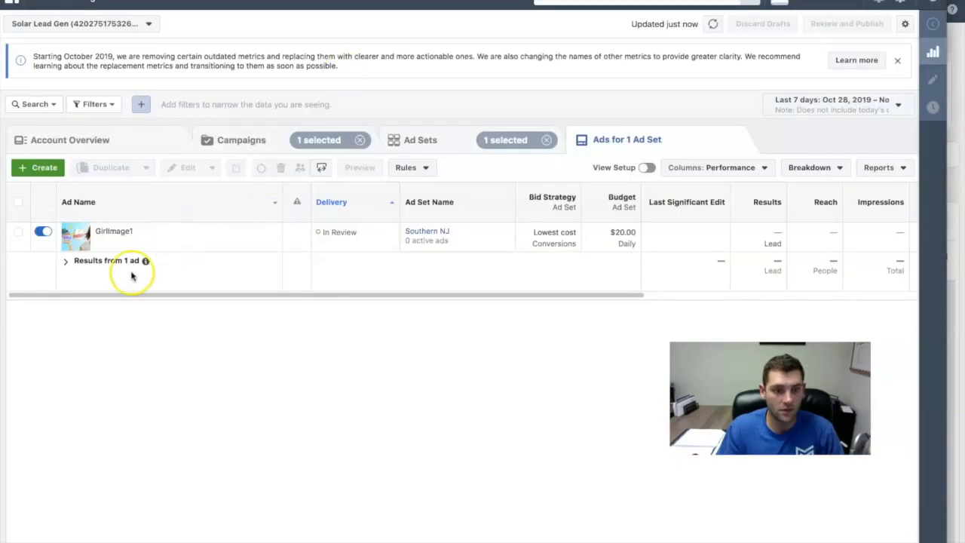
- Back in Ads Manager, duplicate the GirlImage1 ad once into the original campaign, keeping existing reactions, comments and shares enabled
left_click(195, 245)
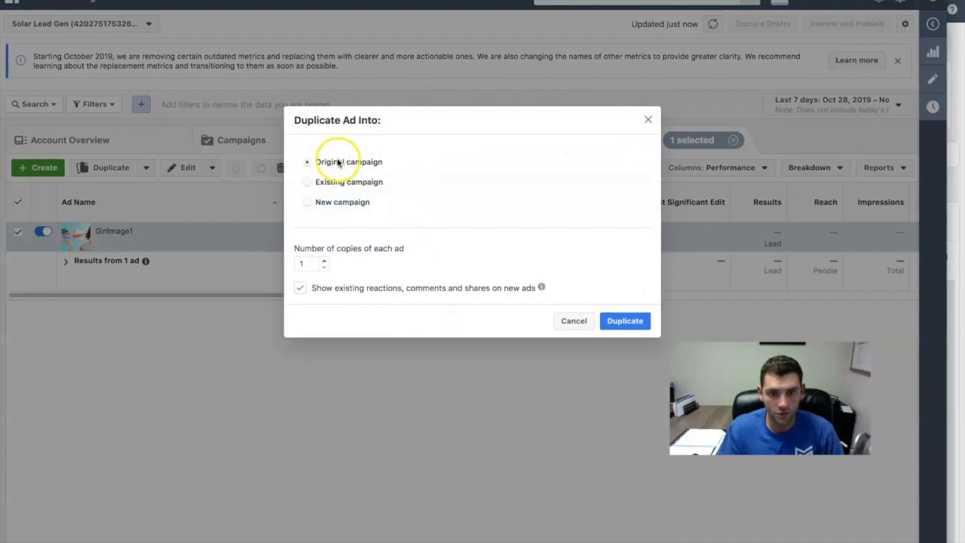
mouse_move(542, 287)
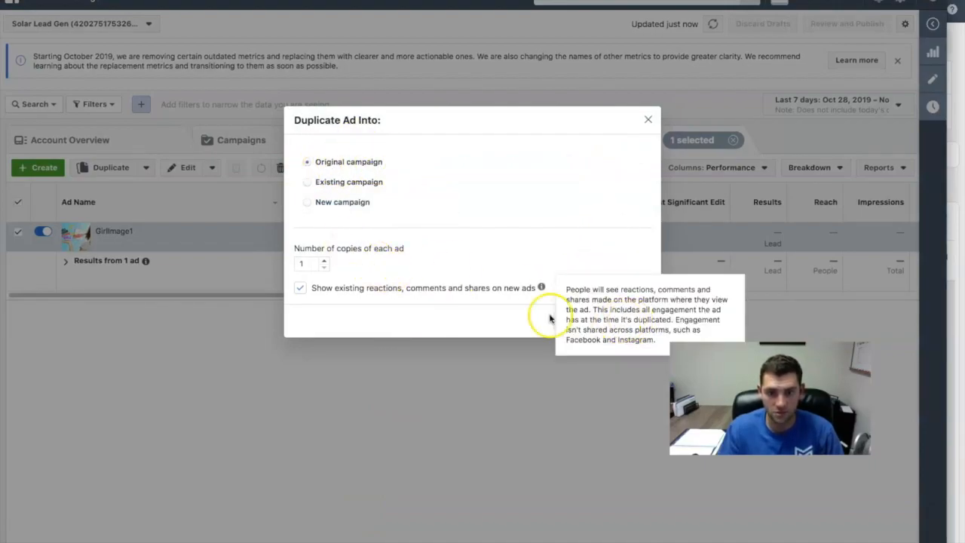
left_click(630, 322)
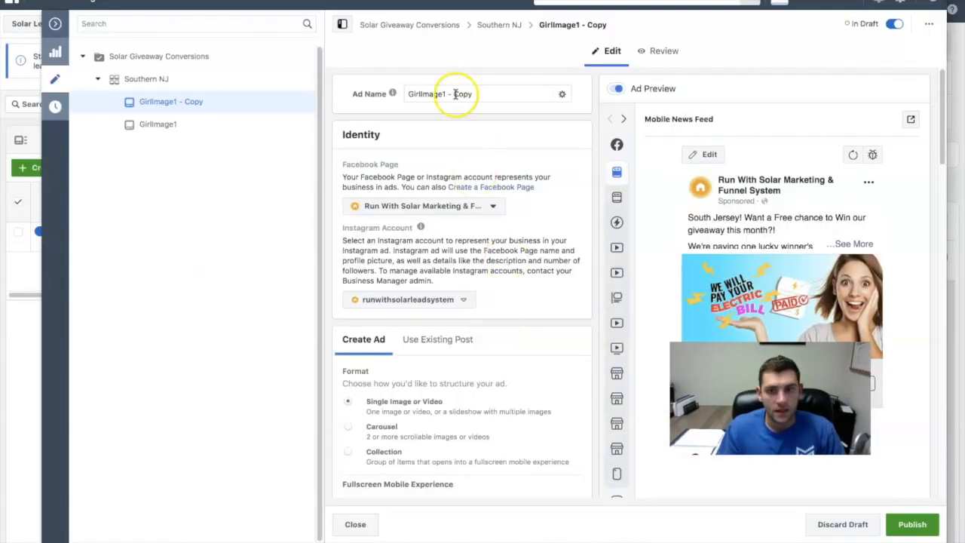
- Rename the duplicated ad as PlugImage
left_click(368, 101)
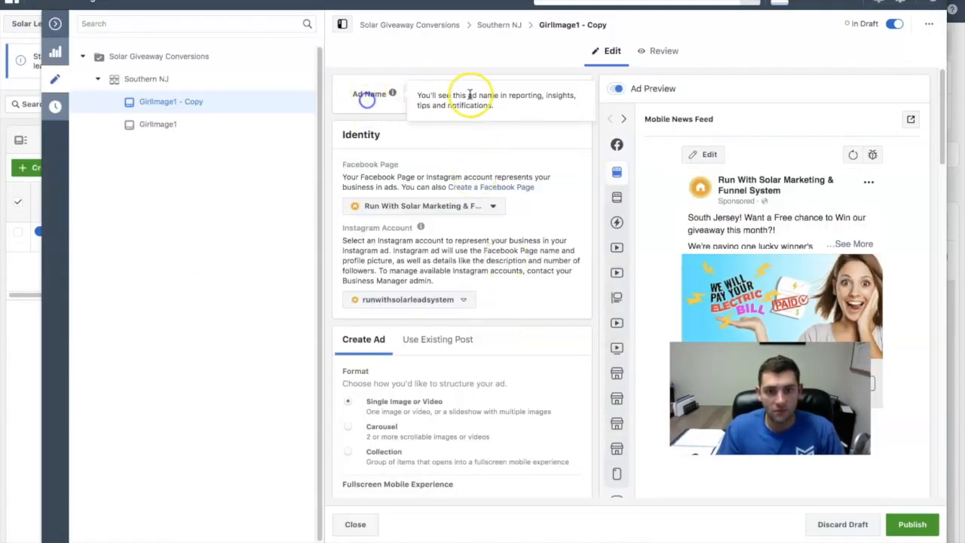
left_click(420, 137)
left_click_drag(479, 93, 391, 79)
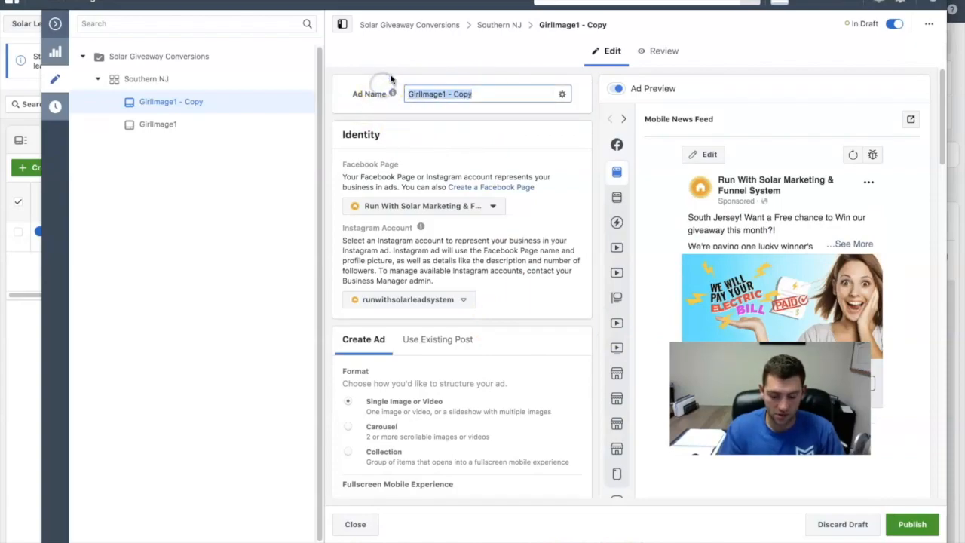
type("Pl")
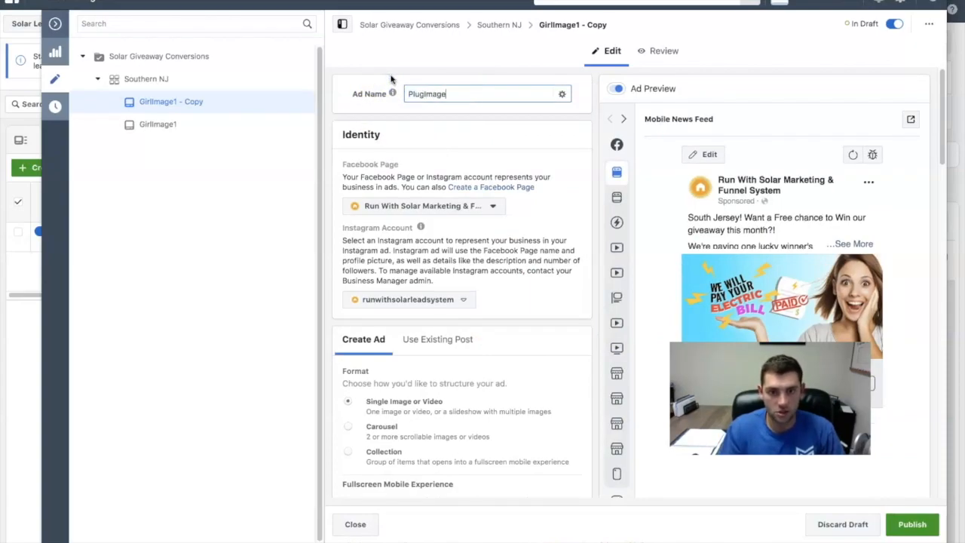
type("ugImage")
- Clear all the existing GirlAd1.png media from the duplicated ad
scroll(441, 197, "down", 6)
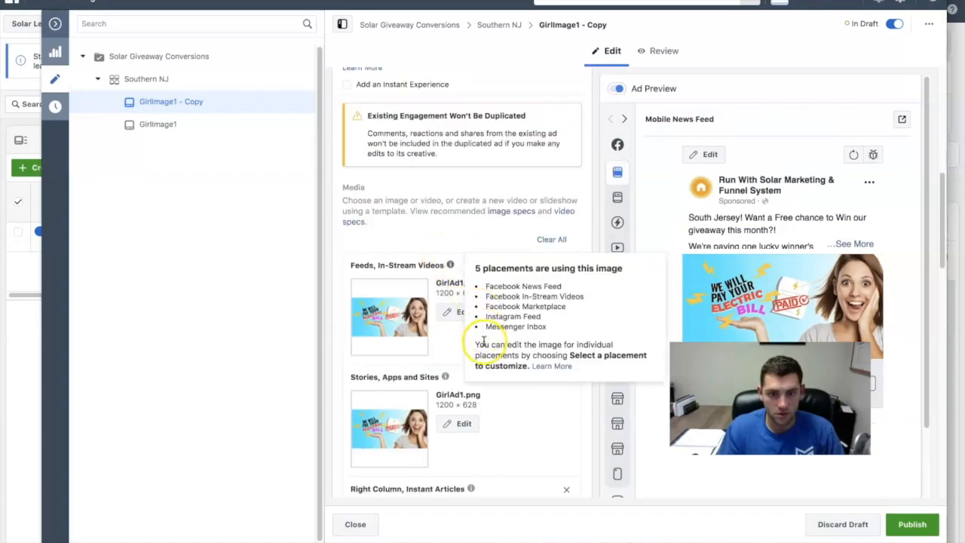
scroll(447, 311, "down", 10)
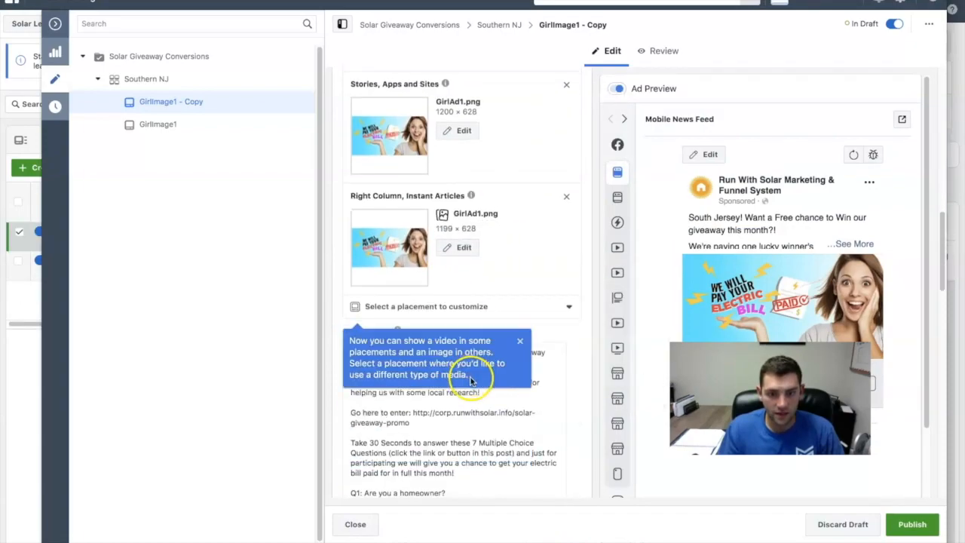
scroll(469, 376, "up", 12)
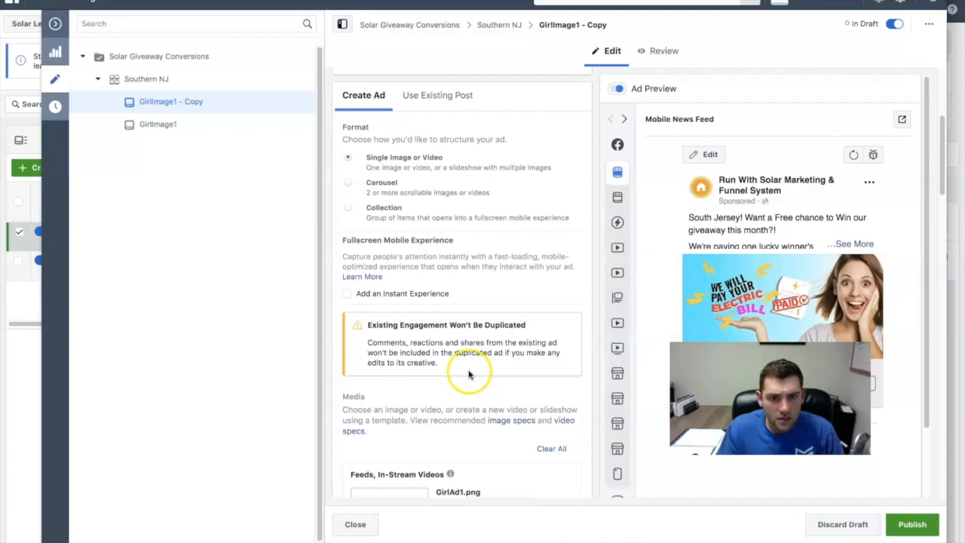
scroll(469, 374, "down", 1)
left_click(553, 331)
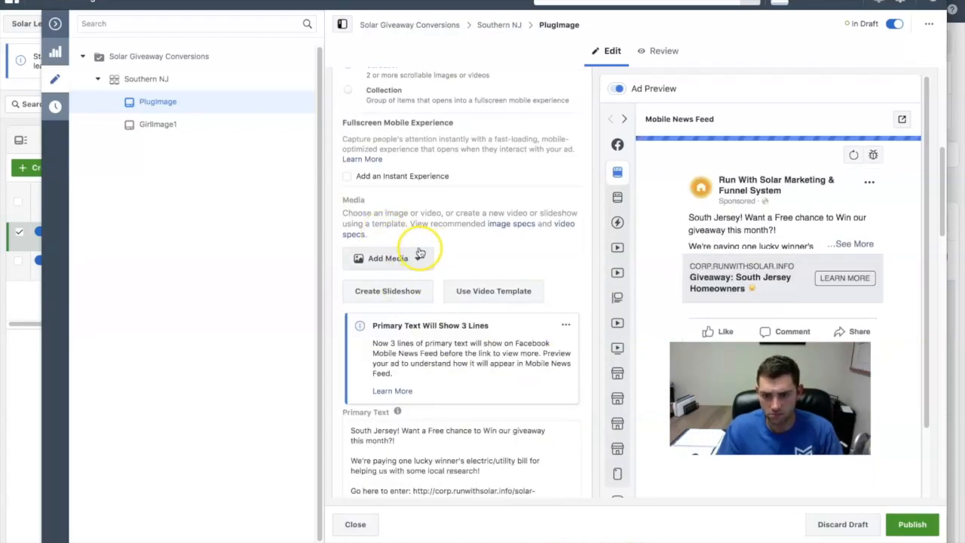
- Upload PayBillImage.png from the computer and add it as the PlugImage ad's image
left_click(409, 256)
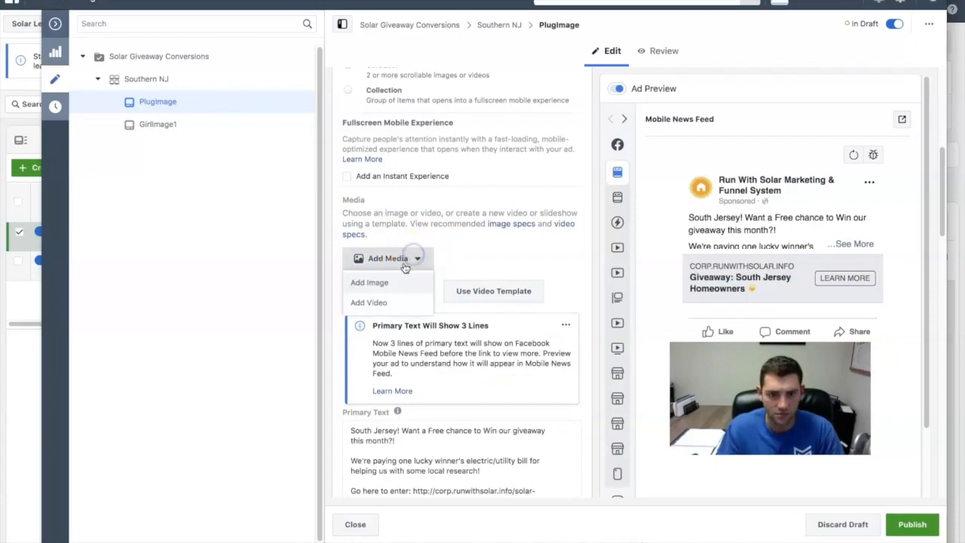
left_click(383, 283)
left_click(313, 150)
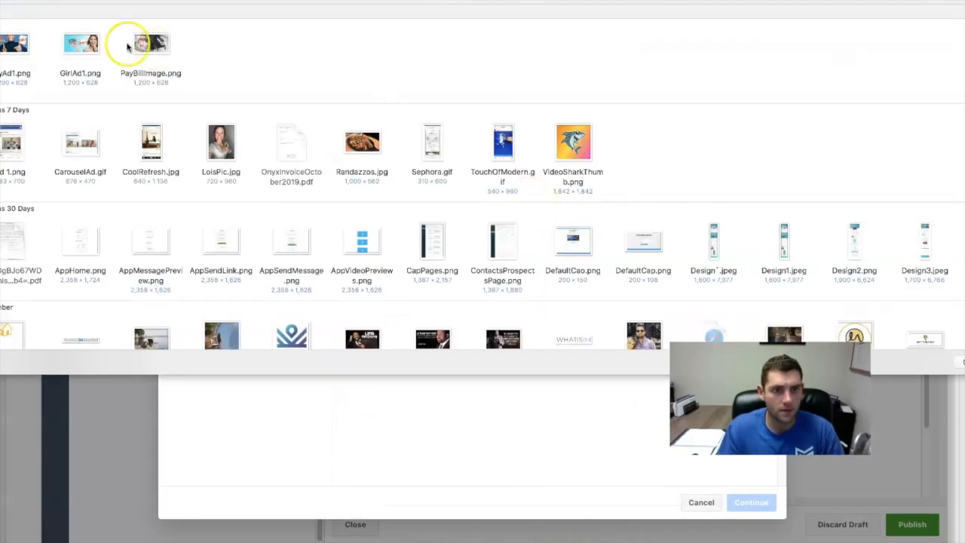
double_click(149, 44)
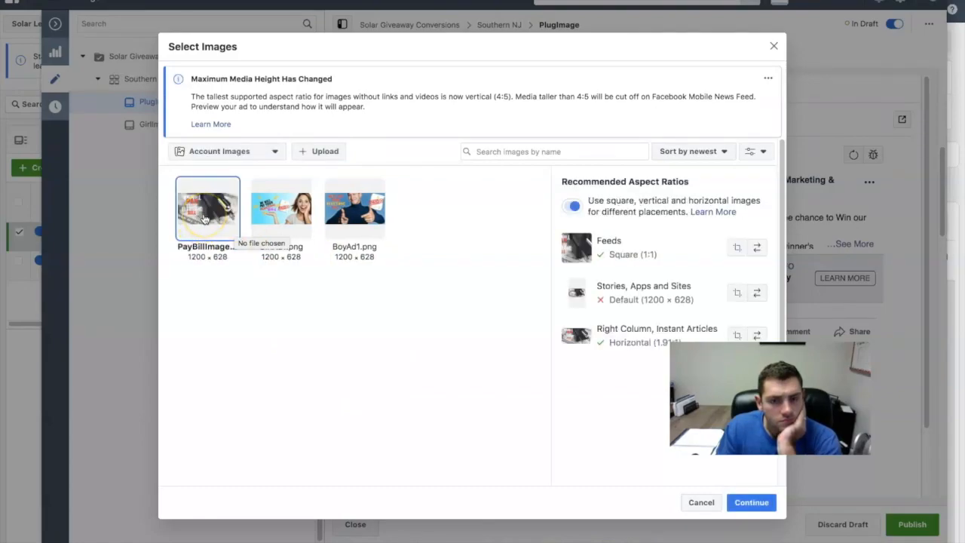
left_click(752, 501)
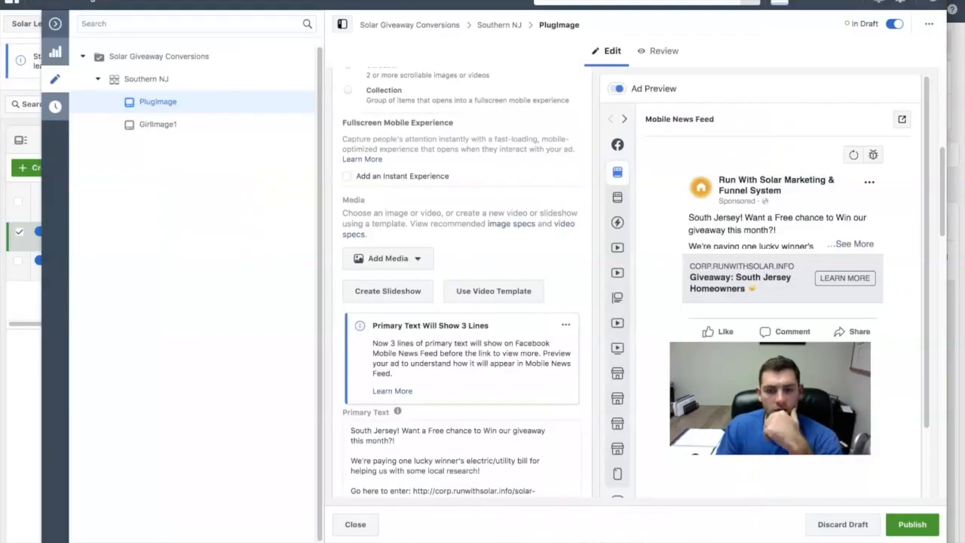
- Change the crop of the Feeds, In-Stream Videos image to Original and save it
scroll(482, 390, "down", 1)
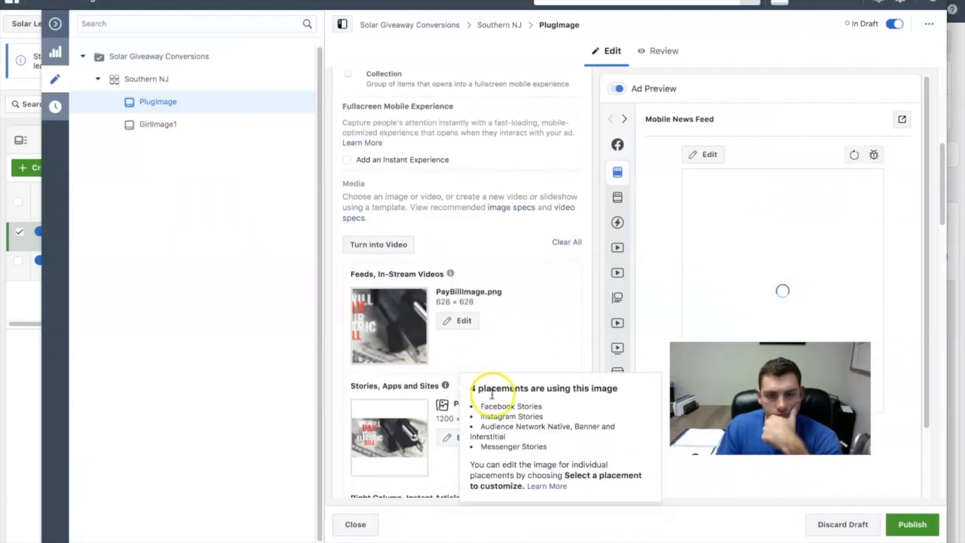
scroll(455, 339, "down", 1)
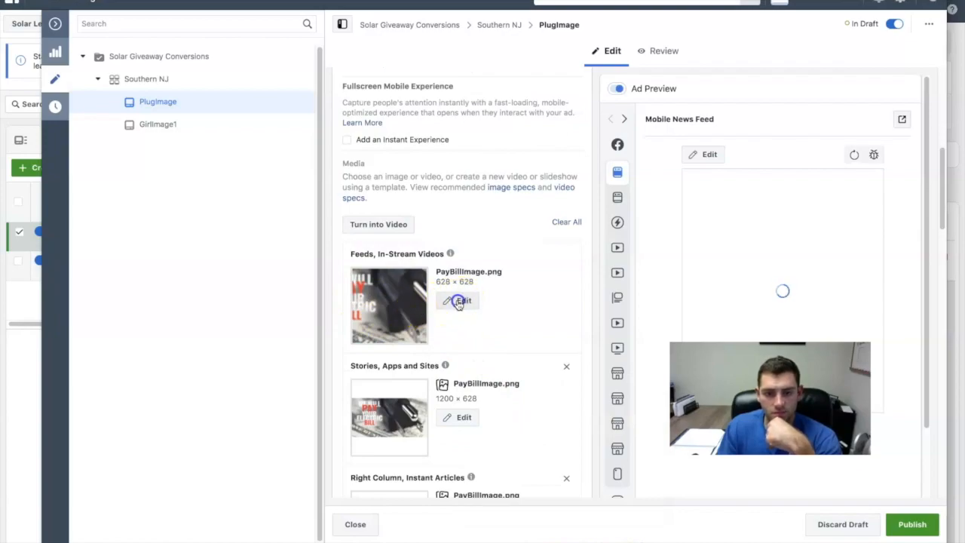
left_click(459, 301)
left_click(172, 100)
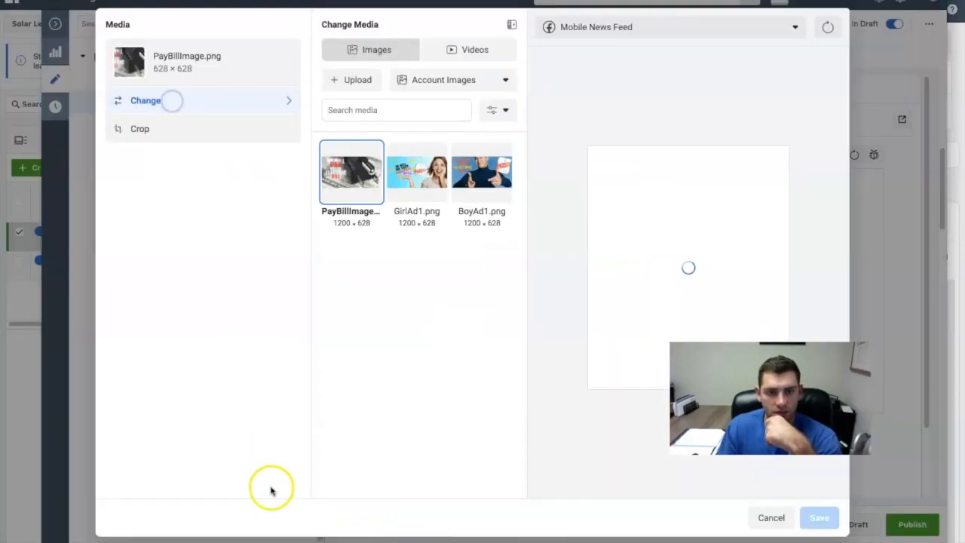
left_click(141, 129)
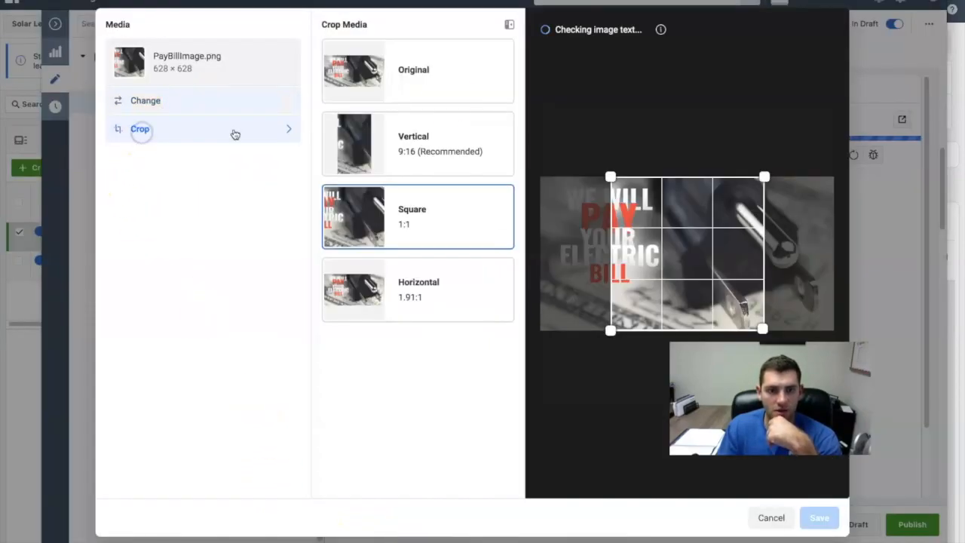
left_click(417, 68)
left_click(820, 517)
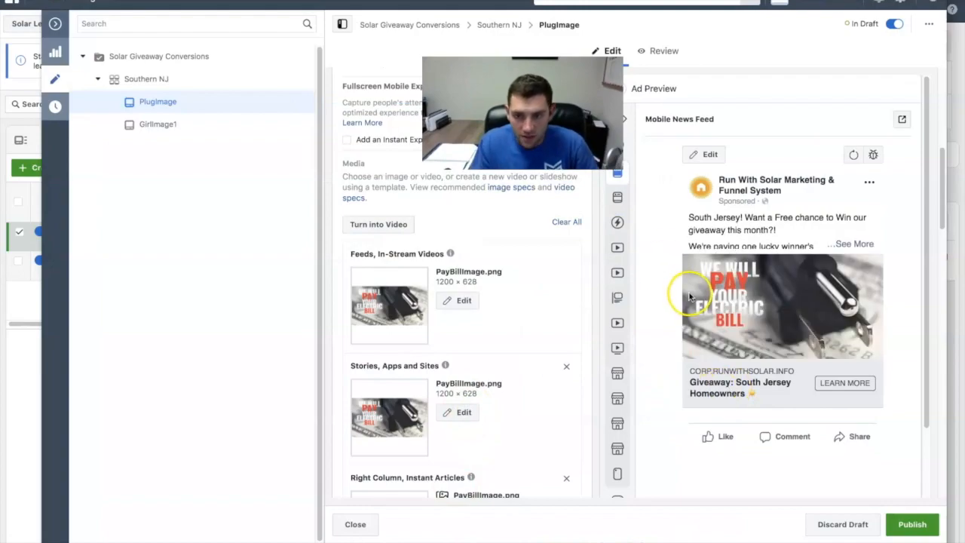
- Check the PlugImage ad's placement images, primary text and headline, and publish the ad
scroll(757, 320, "down", 1)
scroll(787, 334, "down", 2)
scroll(564, 370, "down", 10)
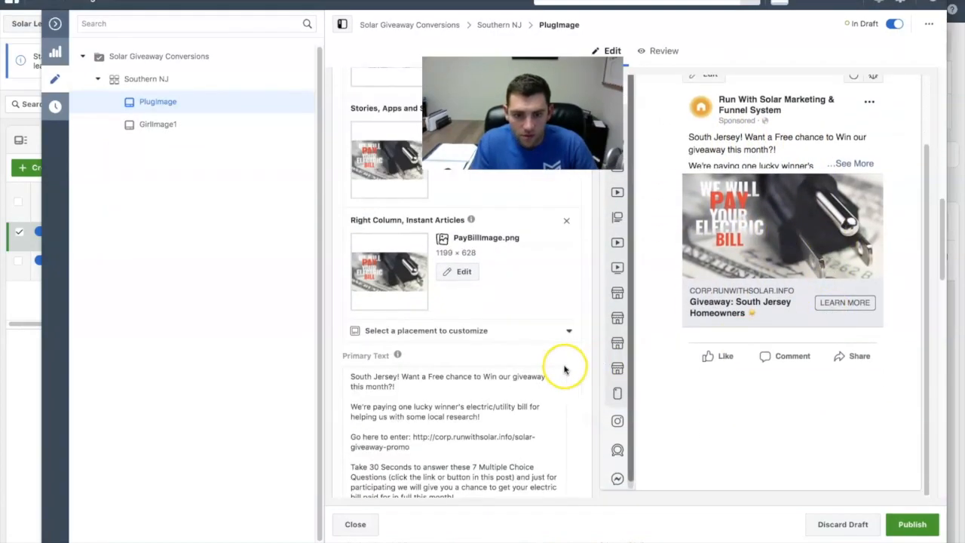
scroll(567, 354, "down", 2)
scroll(490, 264, "up", 6)
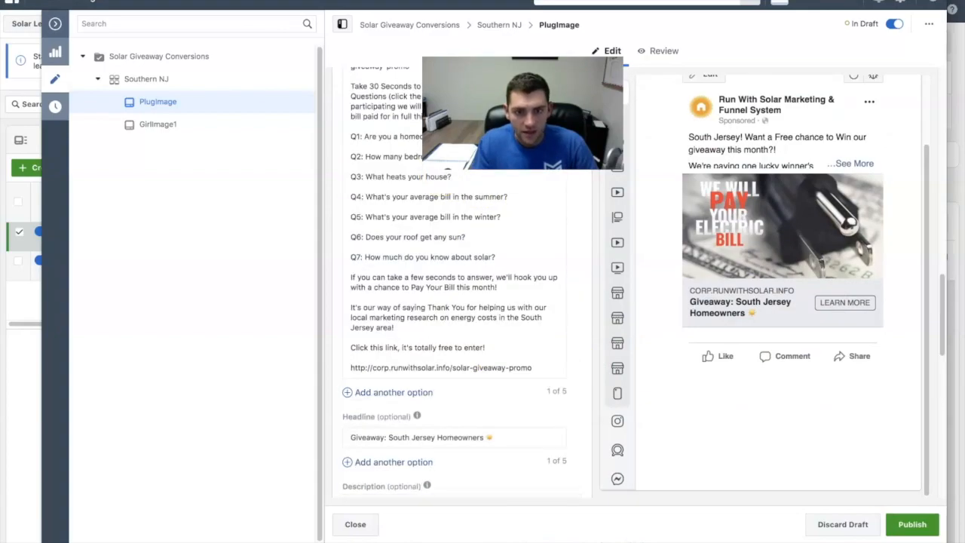
left_click(912, 524)
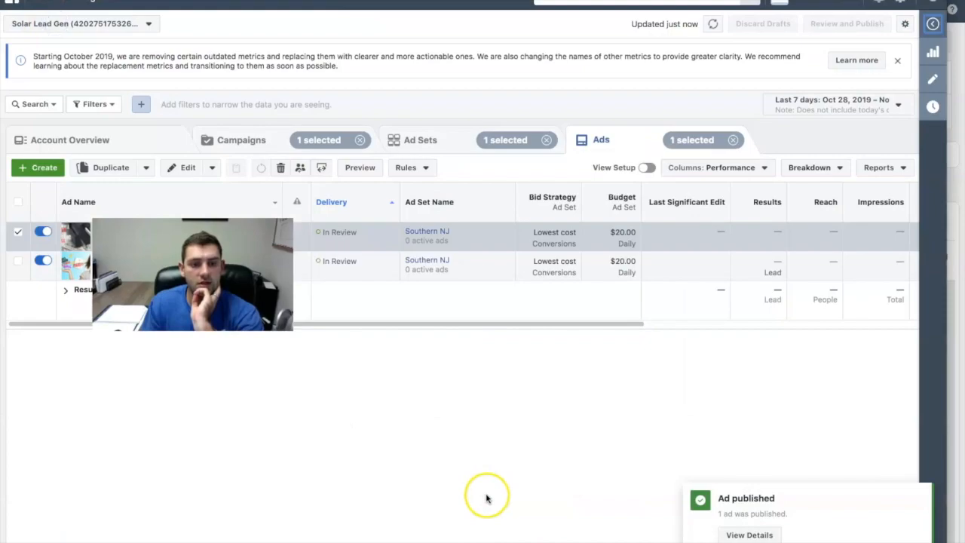
- View the plug ad image and the Giveaway Campaign images in Resources & Training, and return to the Ads Manager ad list
left_click_drag(241, 290, 451, 456)
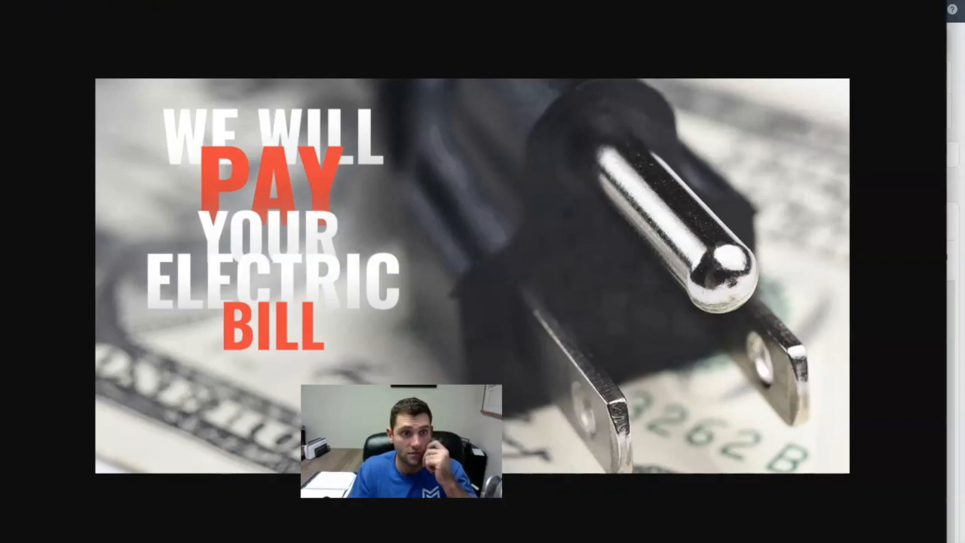
left_click(253, 2)
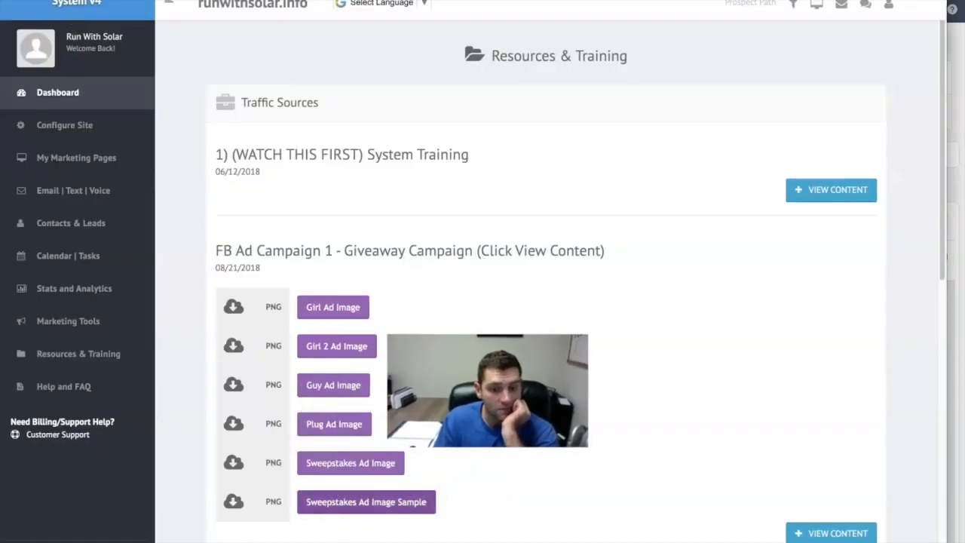
left_click(332, 1)
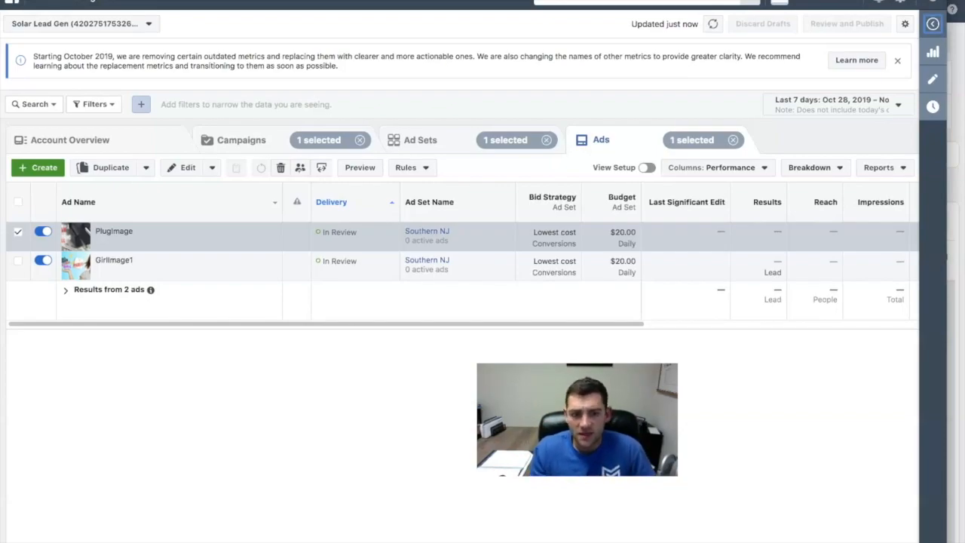
- Review the PlugImage and GirlImage1 ads, the Southern NJ ad set with its daily budget, and the campaign level
mouse_move(117, 261)
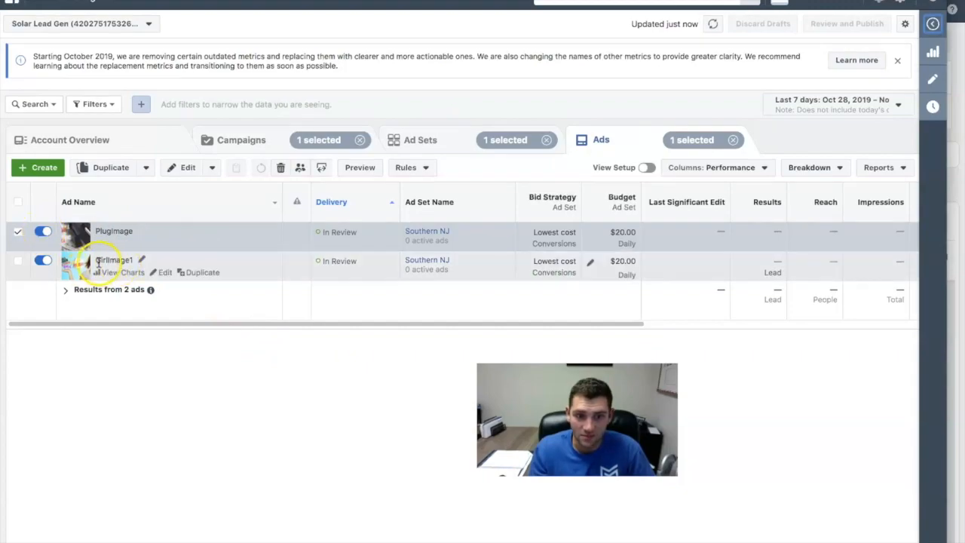
left_click(422, 138)
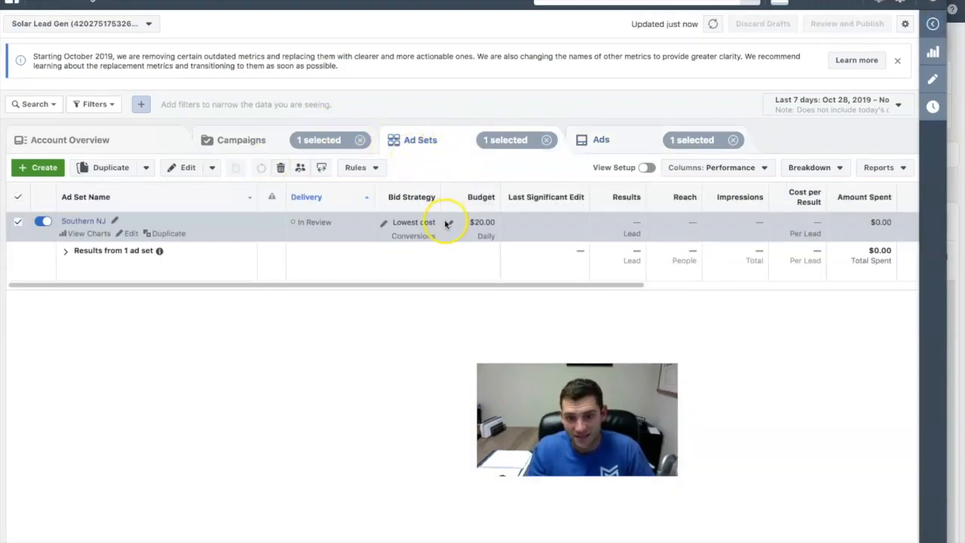
left_click(447, 224)
left_click(402, 357)
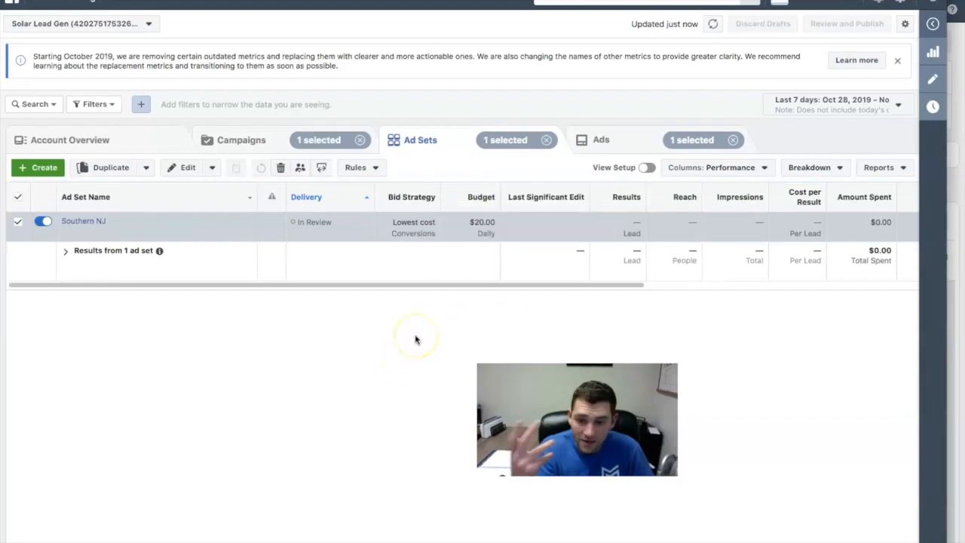
left_click(241, 141)
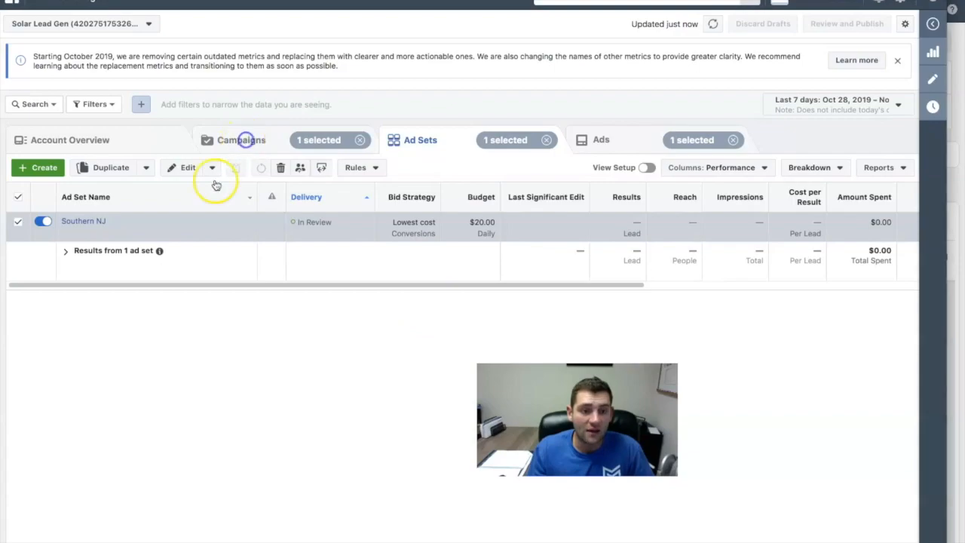
left_click(435, 143)
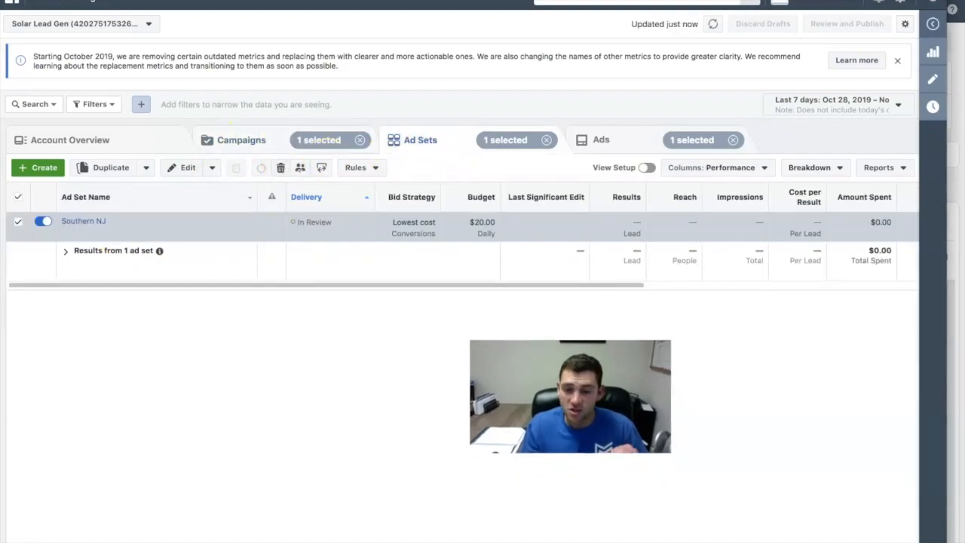